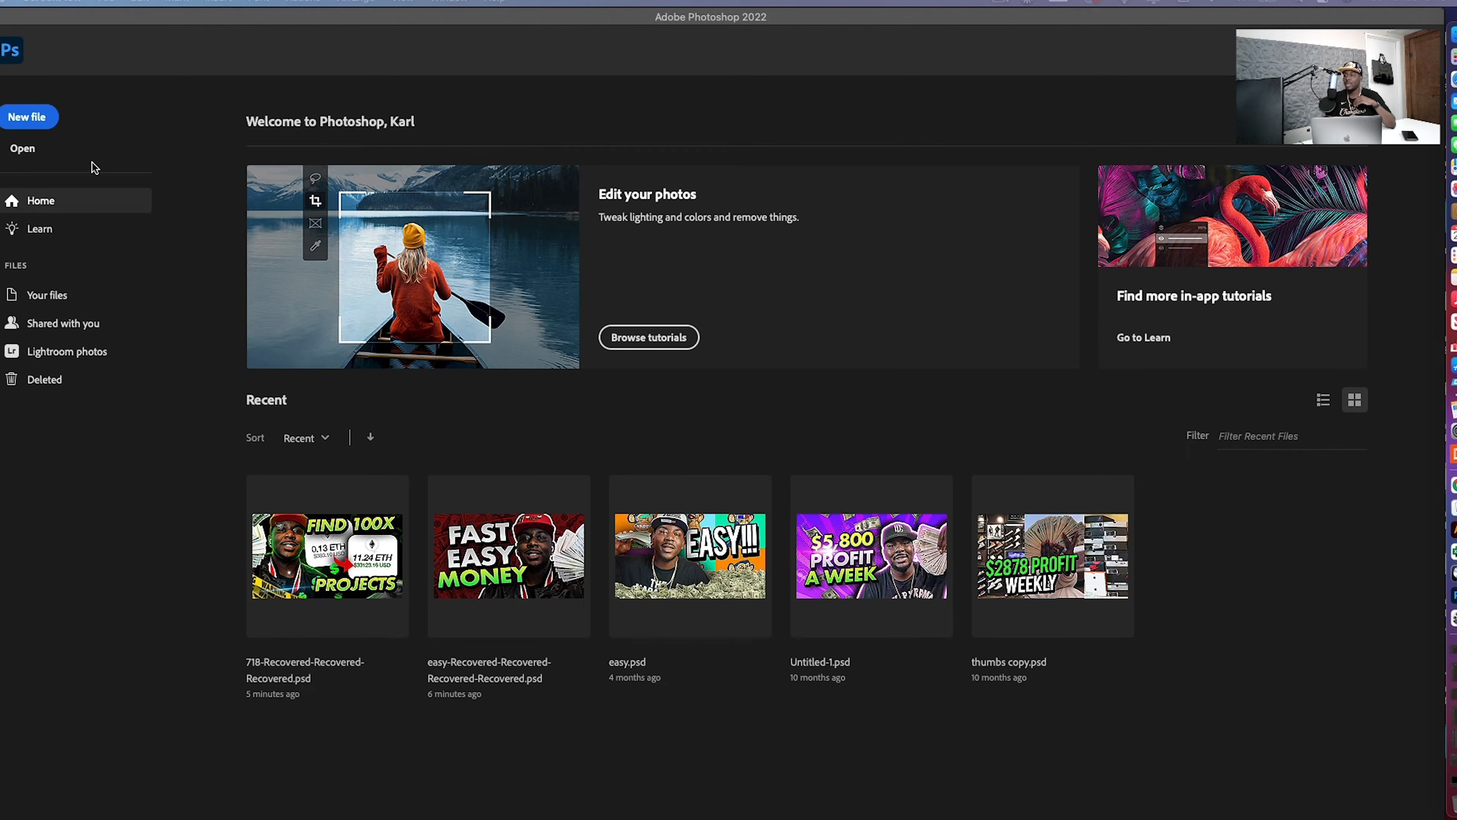
Step: Create a new document 1000 pixels wide and 1000 pixels high
click(25, 124)
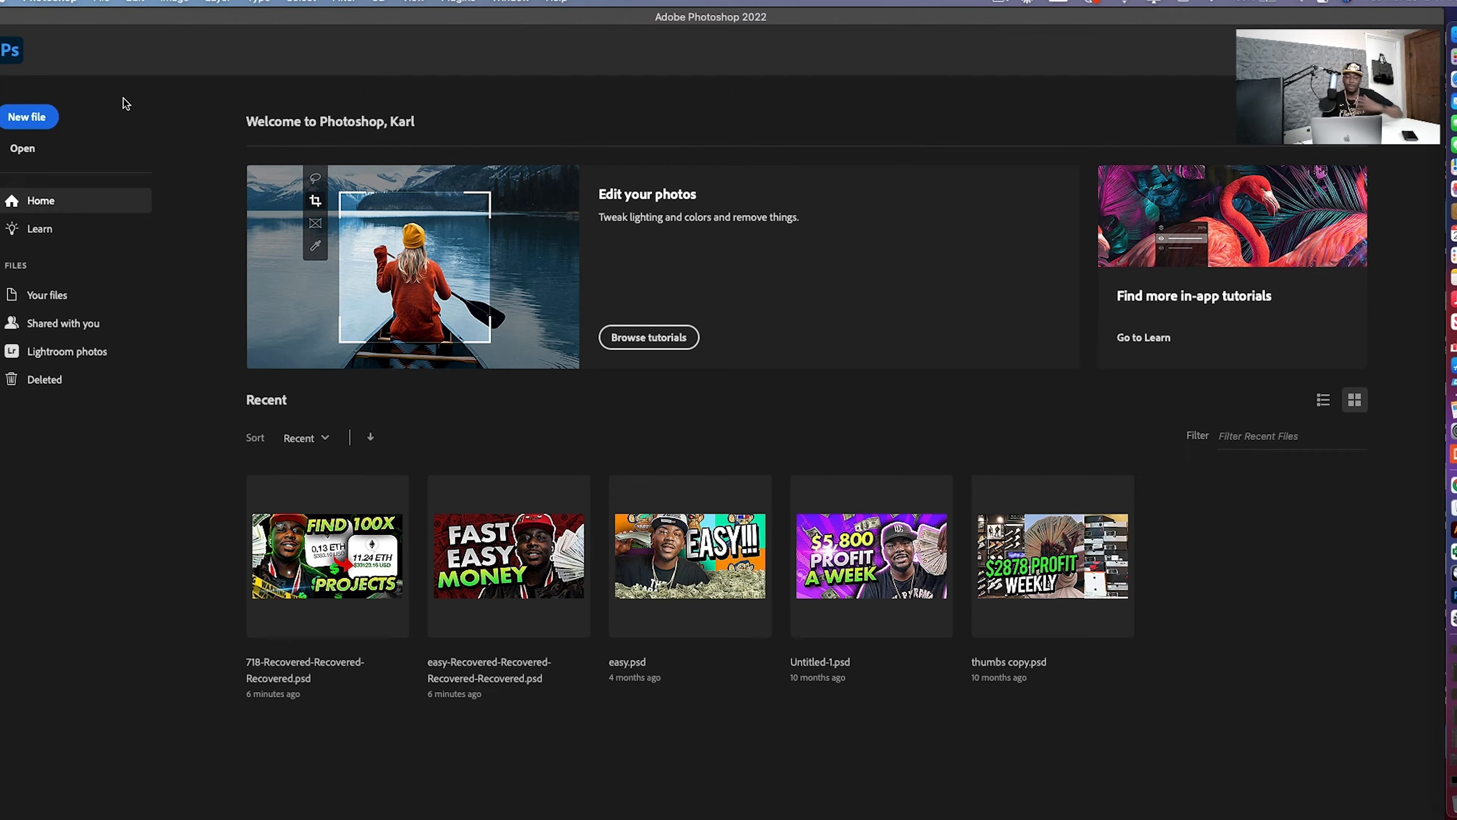
click(10, 119)
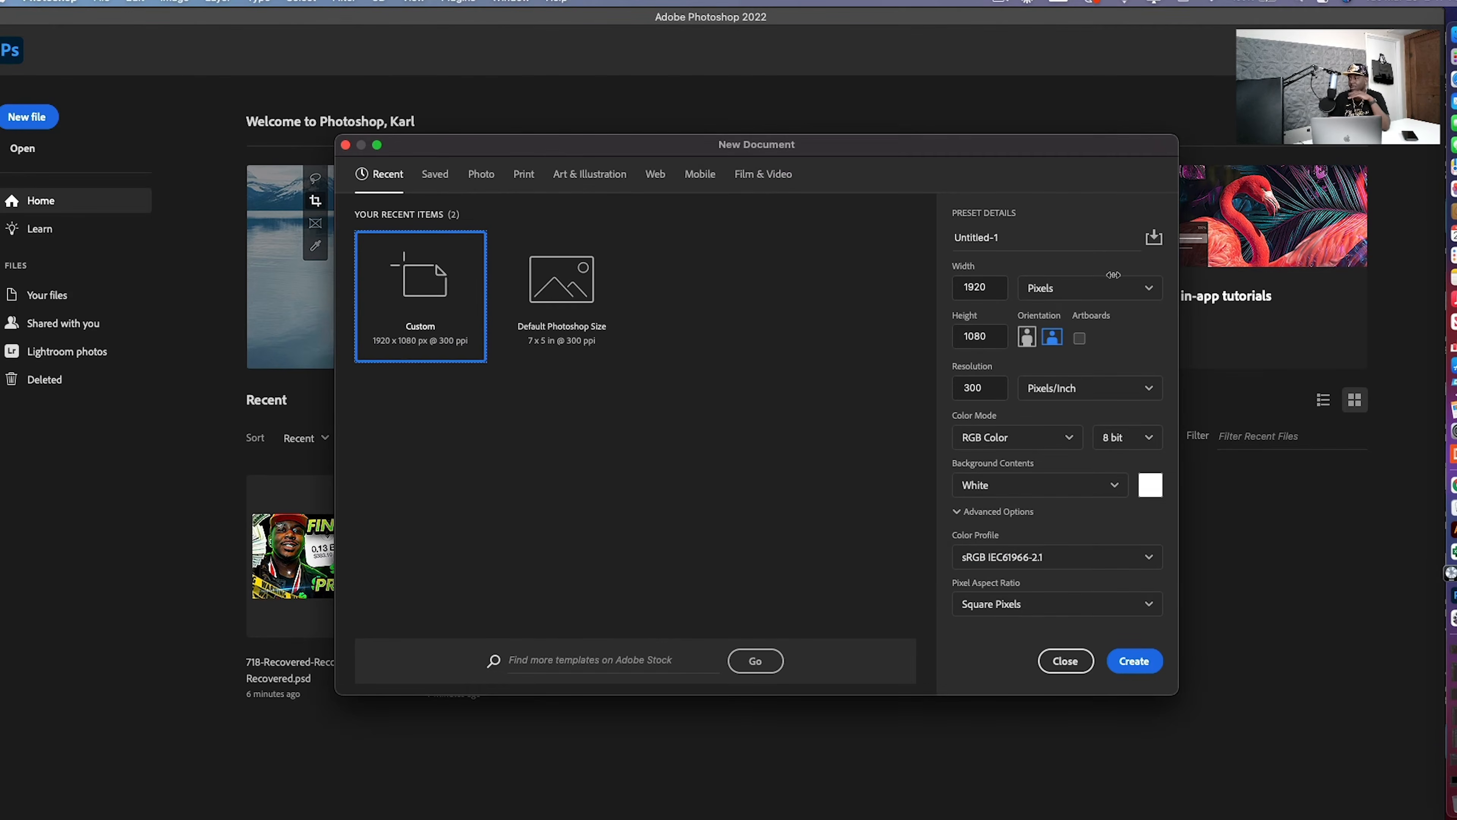
click(1072, 281)
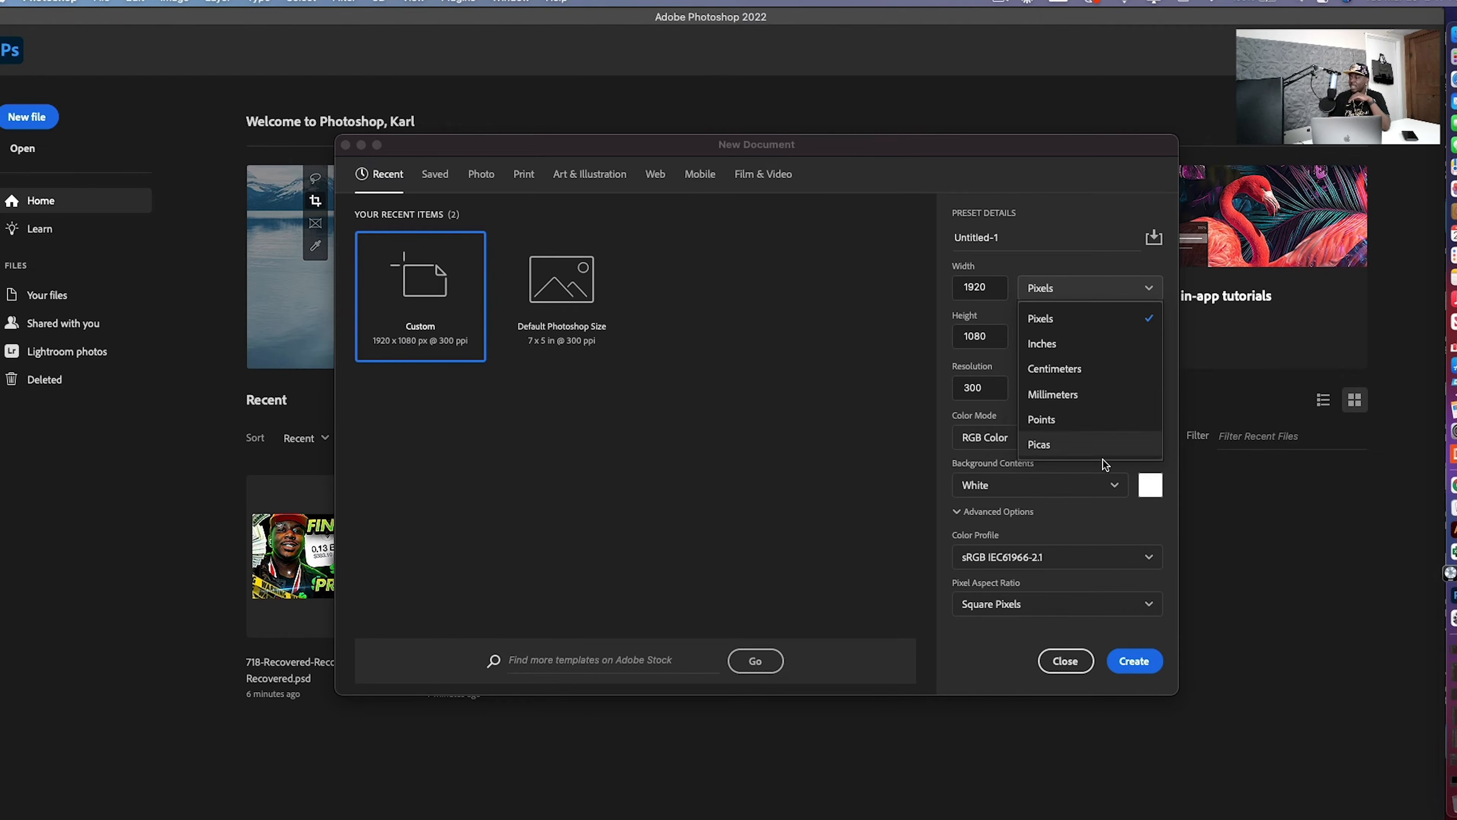
click(998, 284)
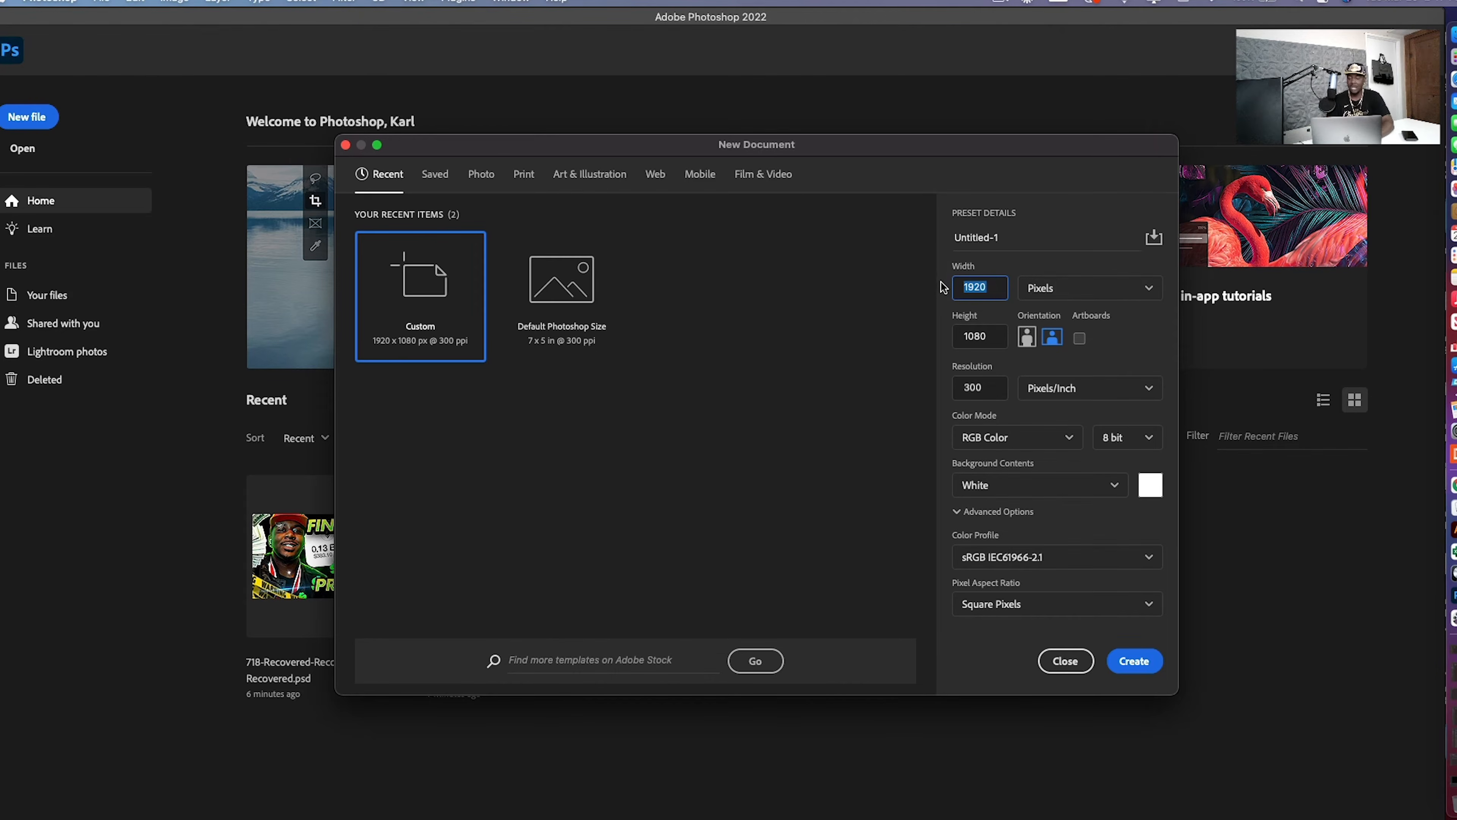
text(1000)
key(Tab)
text(1000)
key(Return)
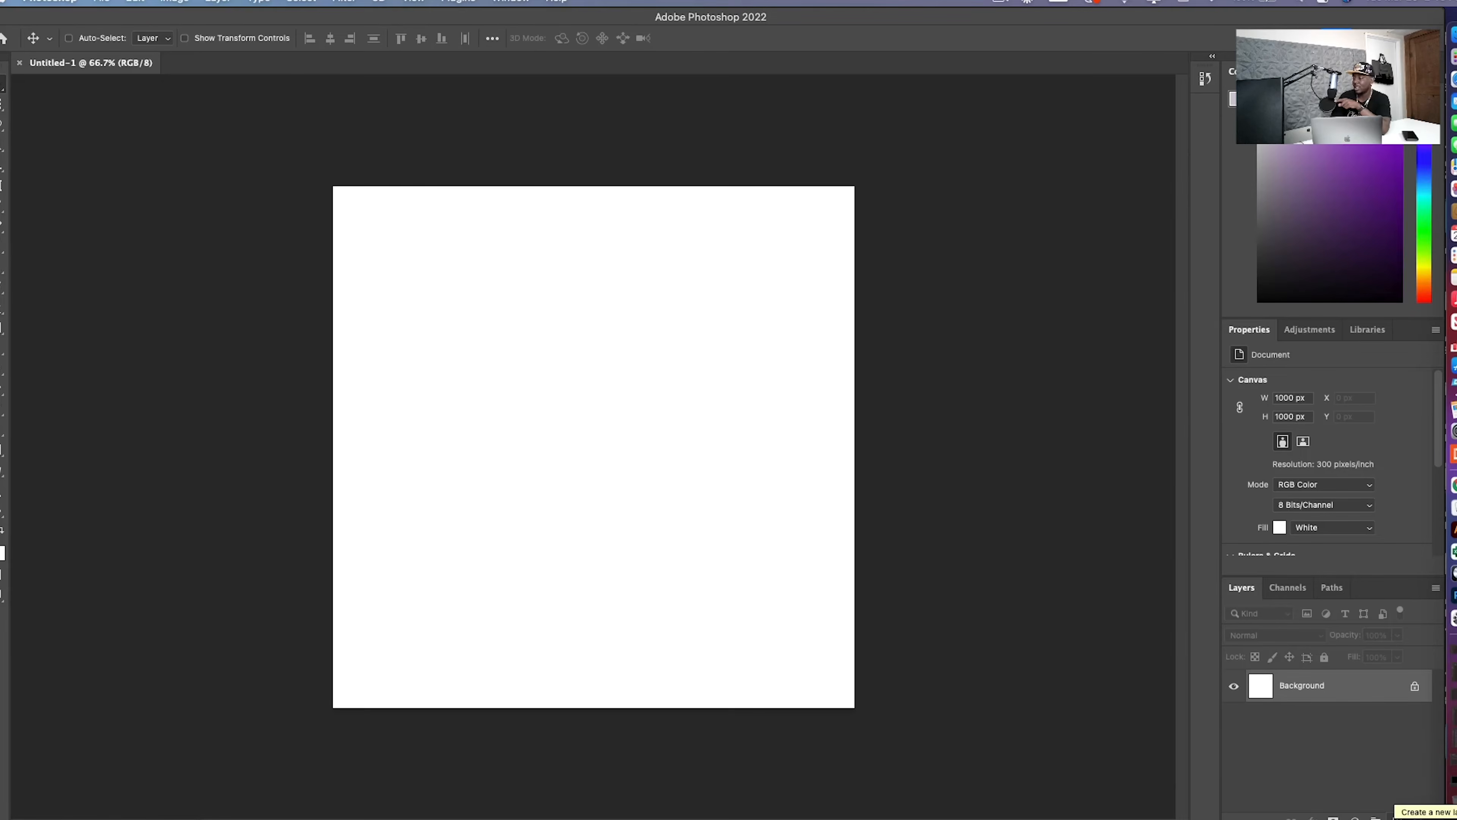
Step: Add a new layer above the Background and name it BG1
click(1396, 817)
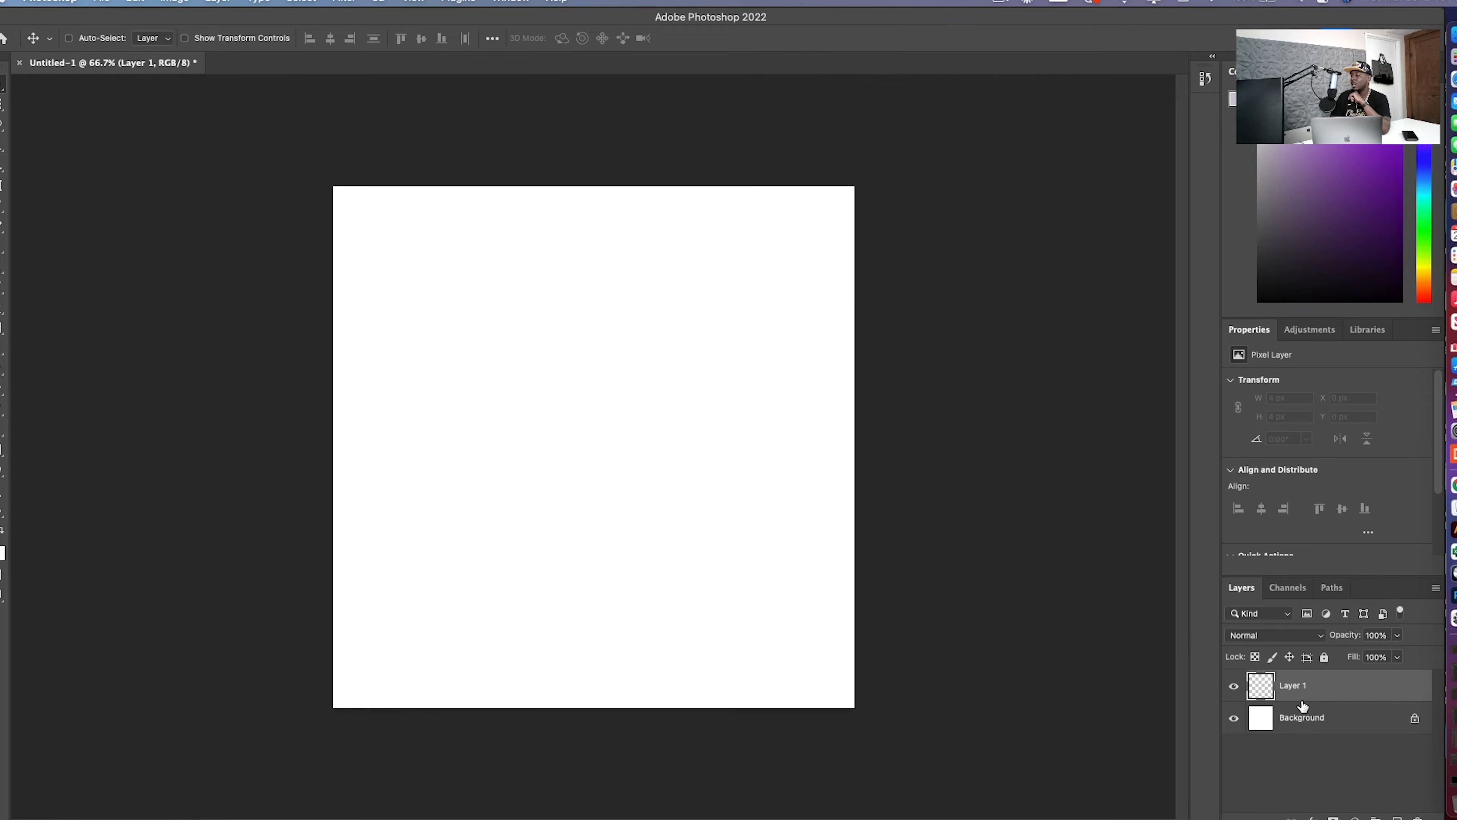
double_click(1297, 687)
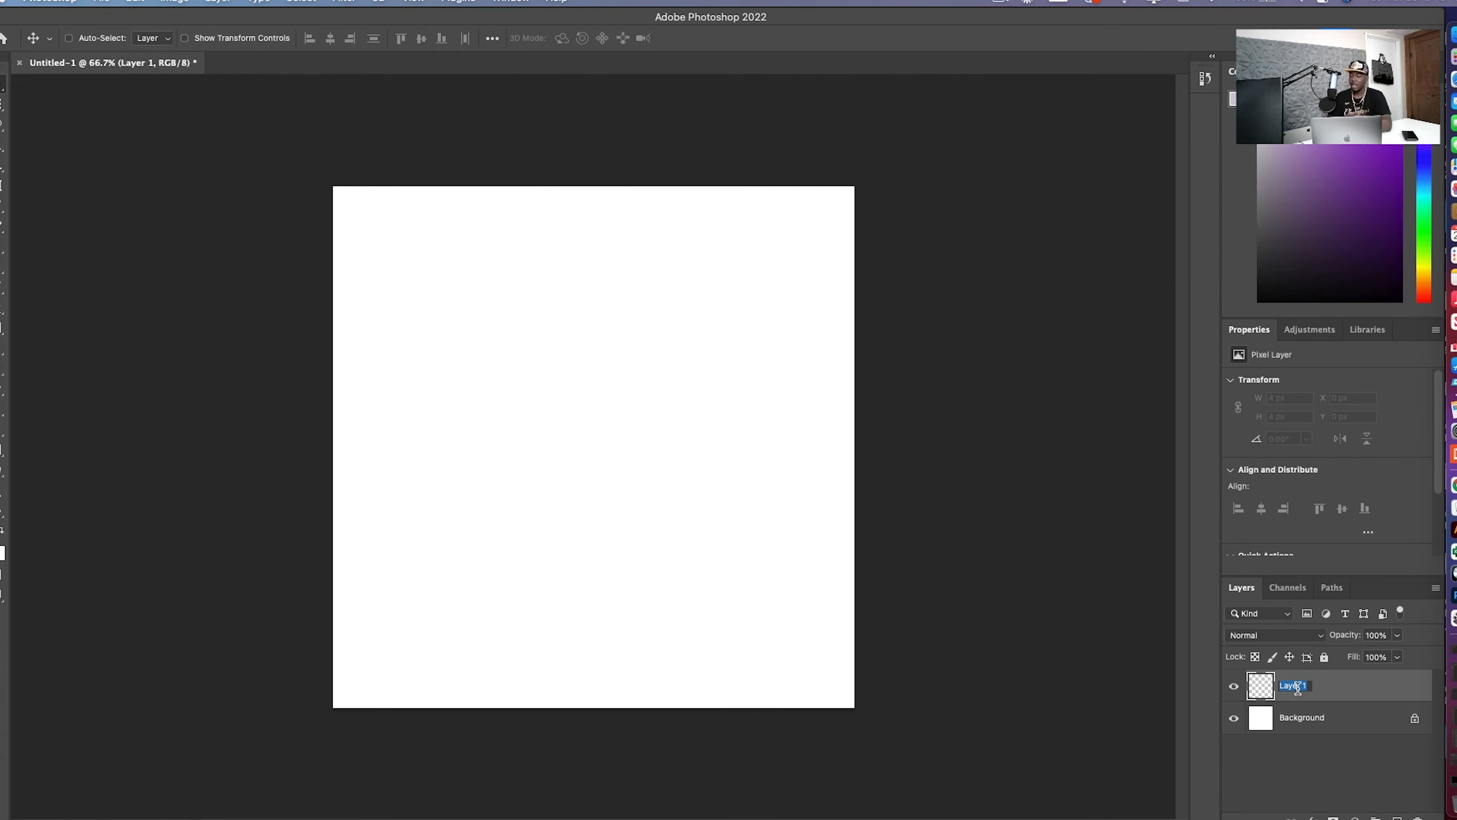
text(BG1)
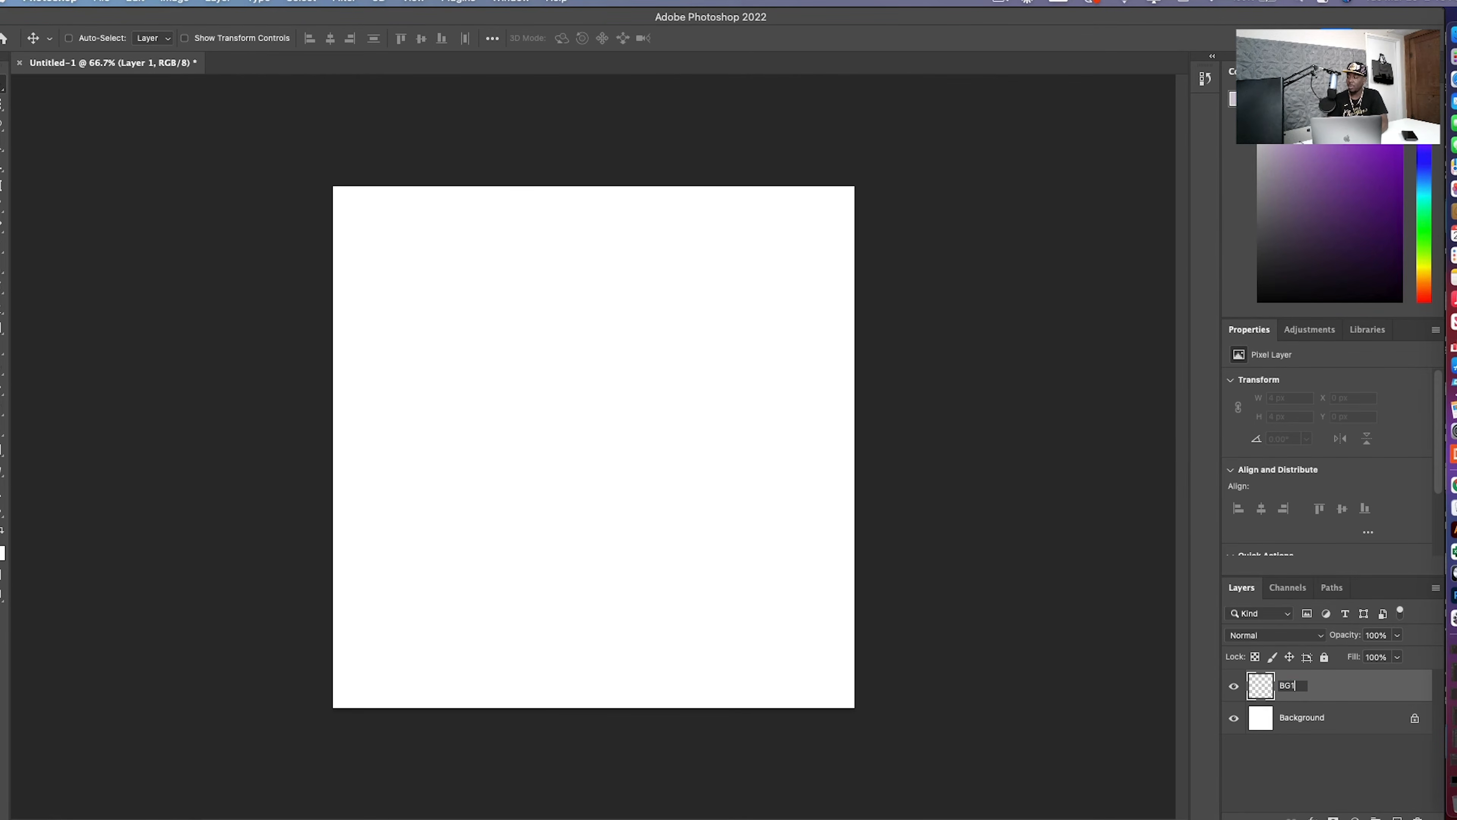
key(Return)
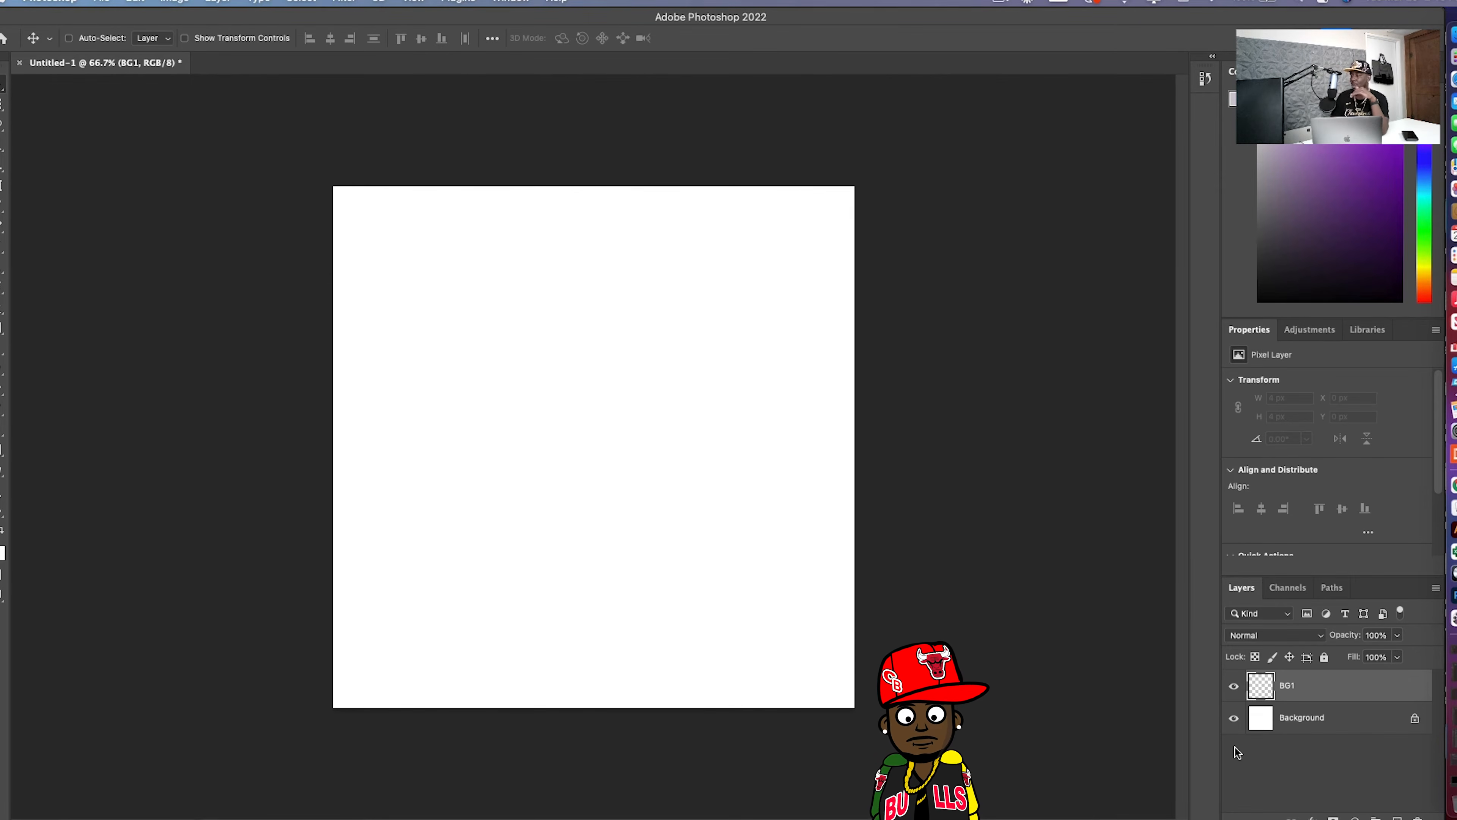
Step: Toggle the Background layer's visibility to compare the canvas with and without its white fill
click(1234, 719)
click(1234, 720)
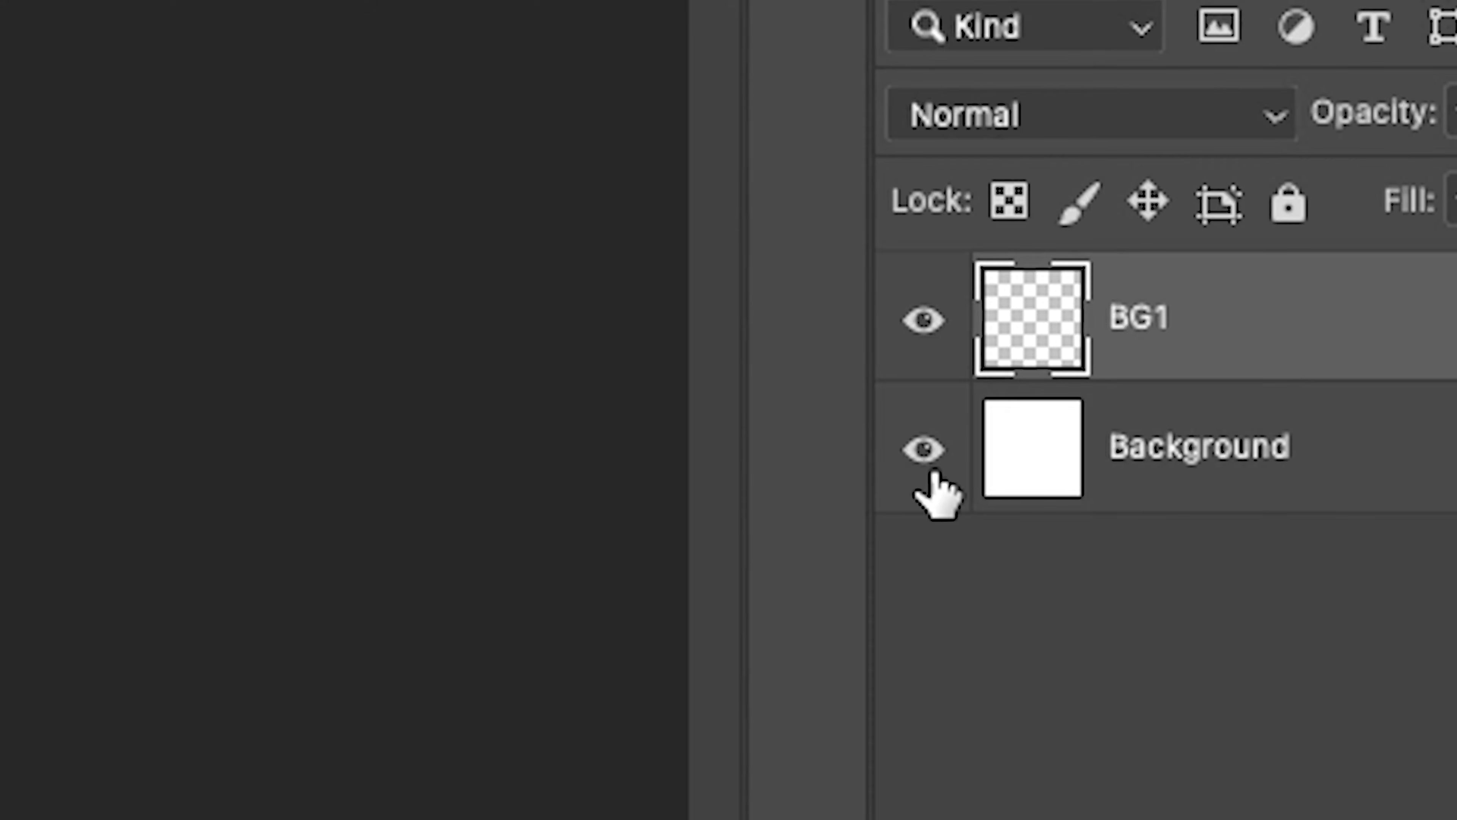
click(933, 485)
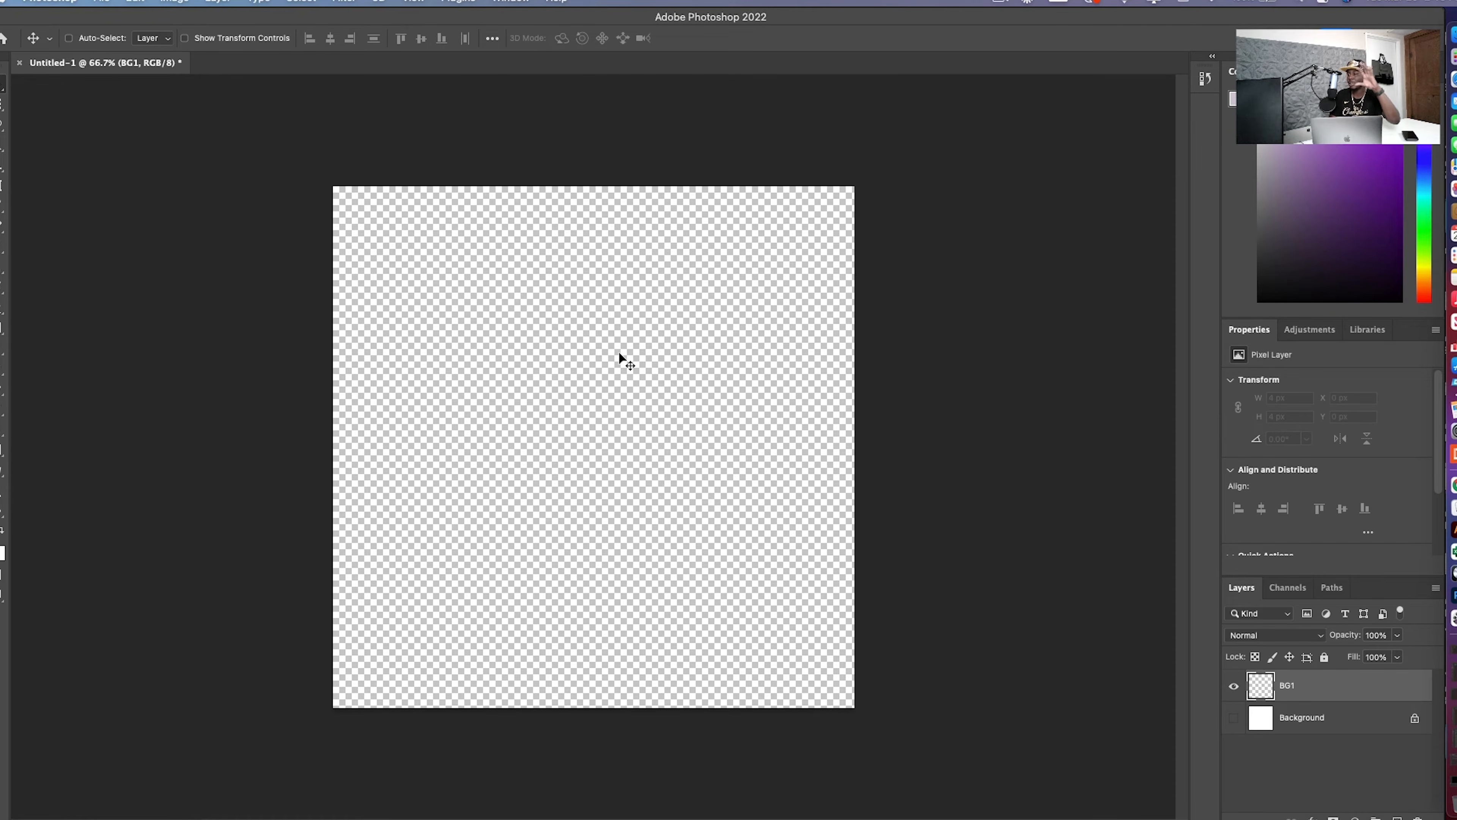
click(1231, 718)
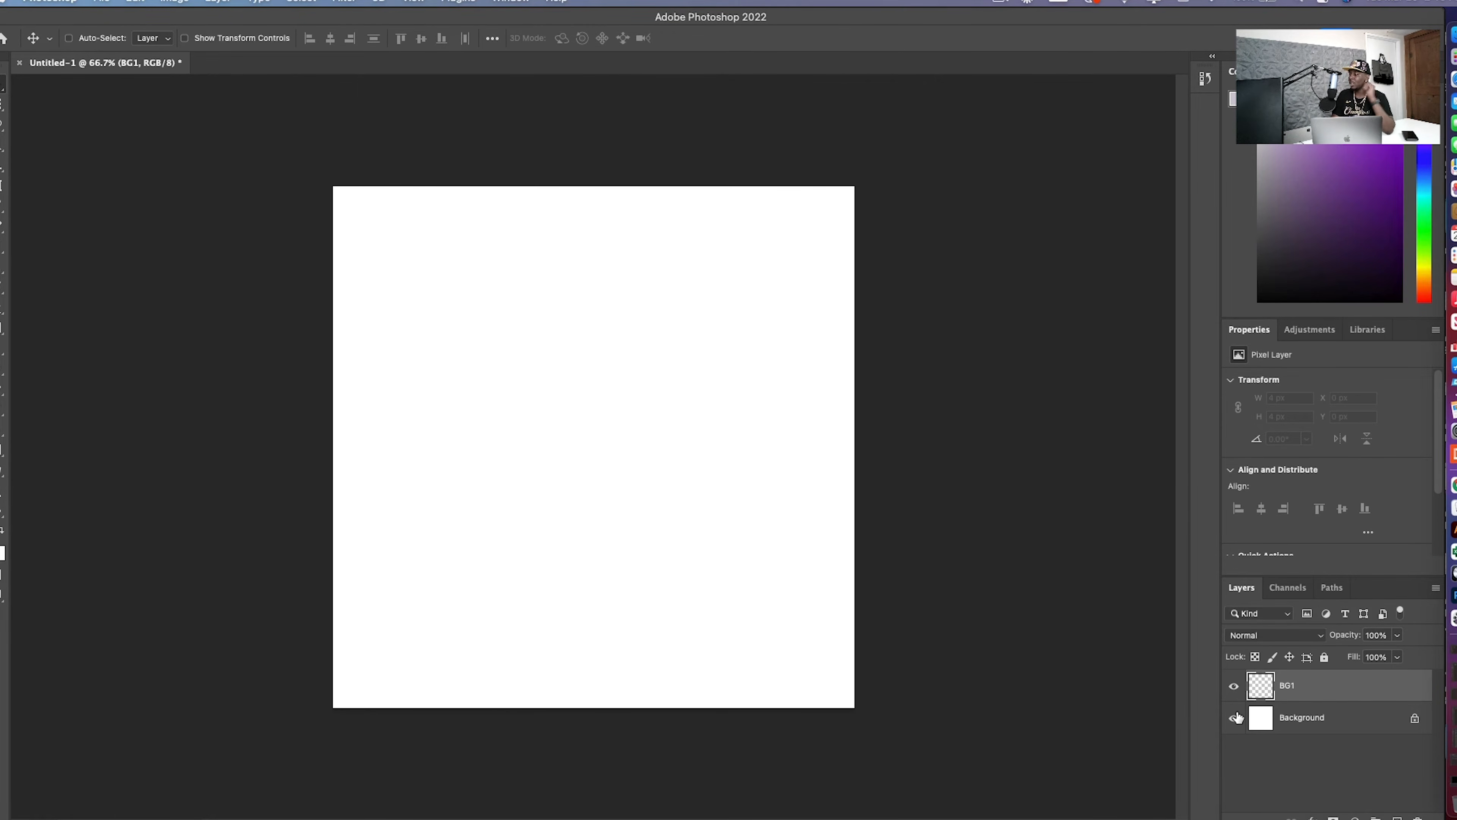
Step: Hide the Background layer, paint loose black brush strokes across BG1, and toggle BG1's visibility to check them
click(1237, 718)
key(b)
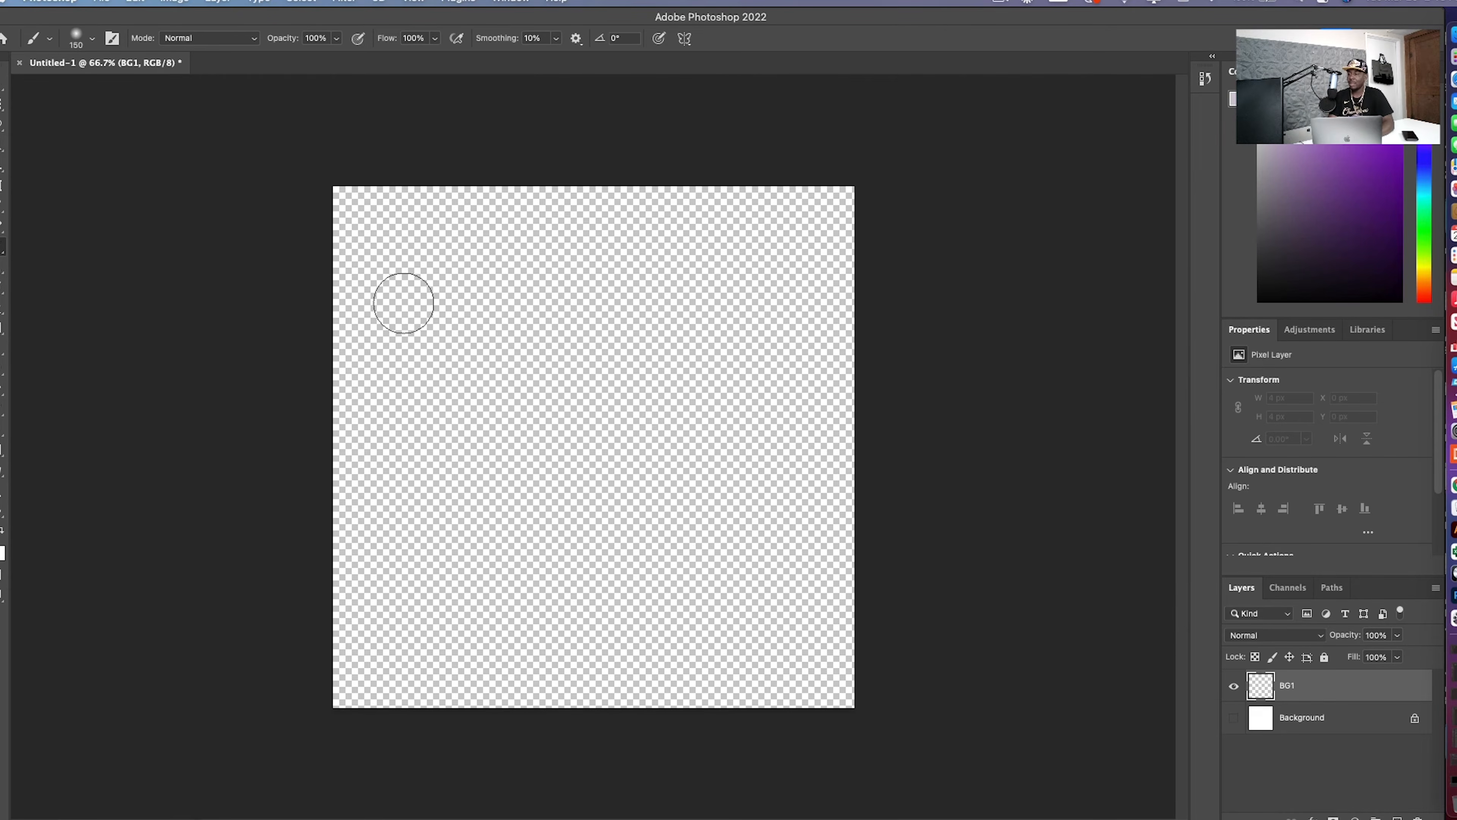
mouse_move(396, 255)
mouse_down()
mouse_move(722, 341)
mouse_move(451, 378)
mouse_move(715, 376)
mouse_move(683, 499)
mouse_move(612, 406)
mouse_move(553, 449)
mouse_move(640, 661)
mouse_move(419, 448)
mouse_move(650, 602)
mouse_move(185, 358)
mouse_move(649, 690)
mouse_move(651, 715)
mouse_up()
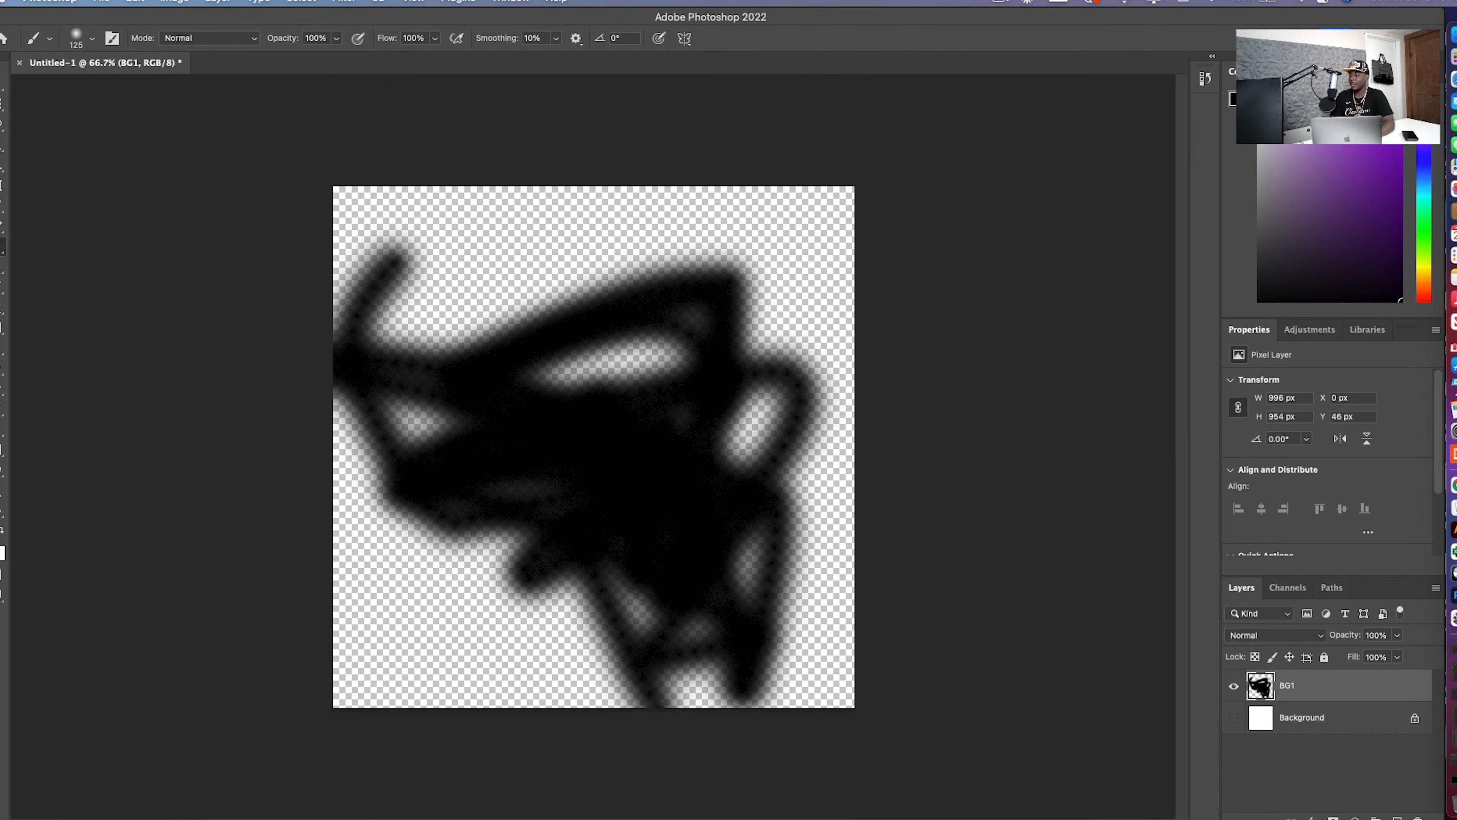
click(1234, 686)
click(1235, 686)
Step: Undo the black brush strokes on BG1
key(super+z)
key(super+z)
key(super+z)
key(super+z)
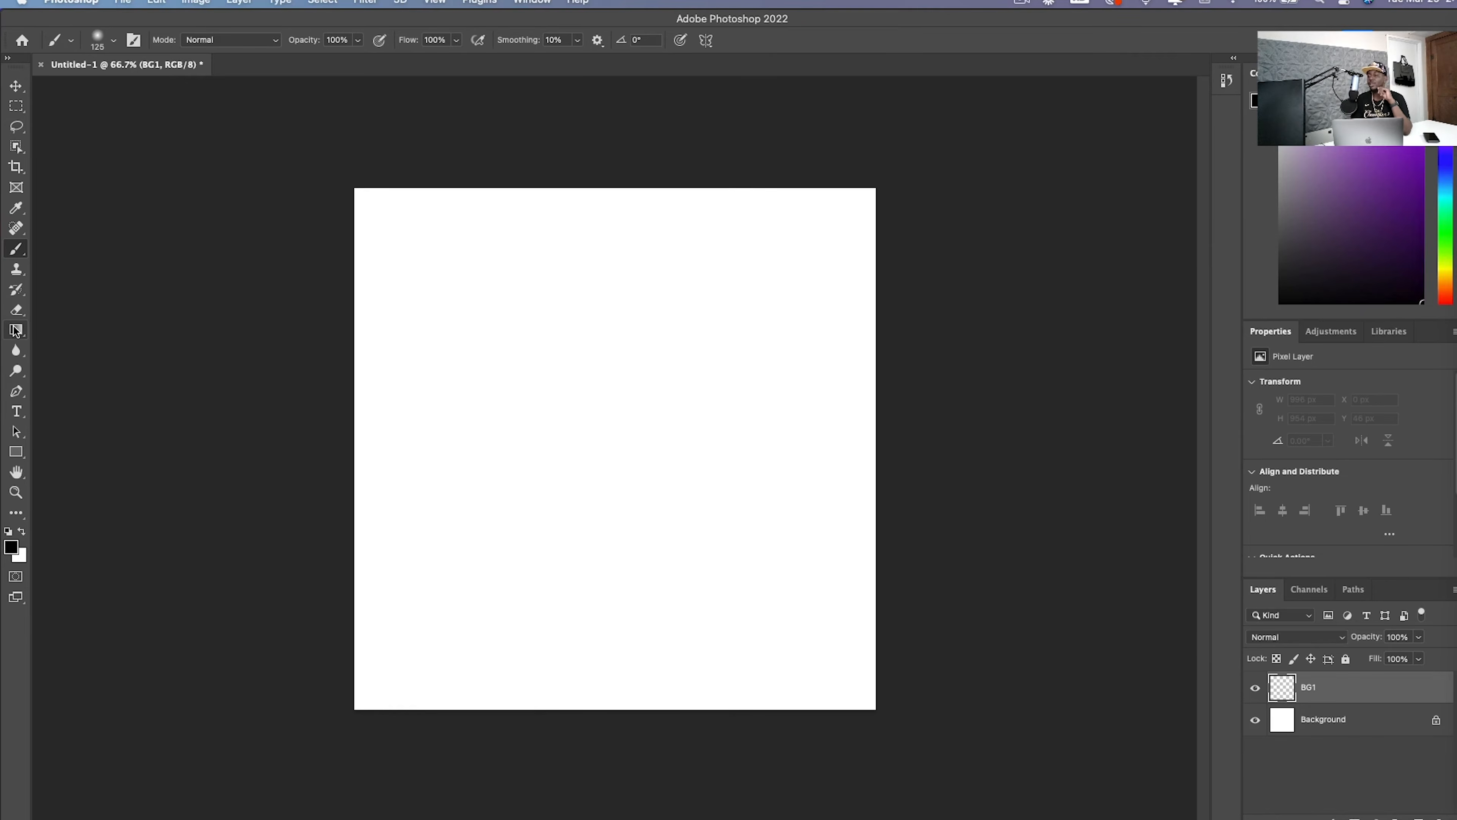
Step: Try filling the BG1 layer with black using the Paint Bucket tool, and undo the fill
drag(17, 336, 63, 348)
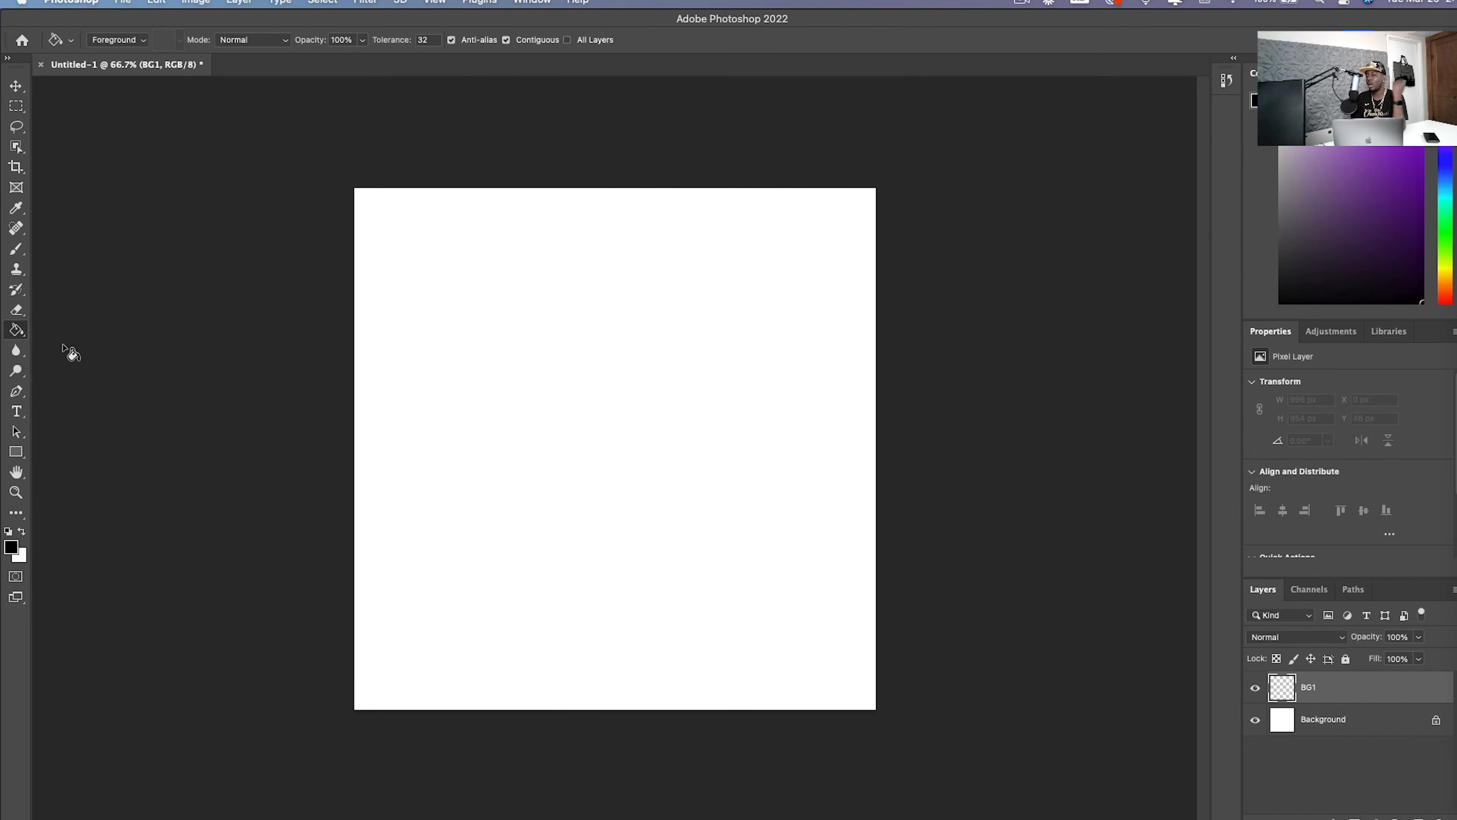
click(612, 425)
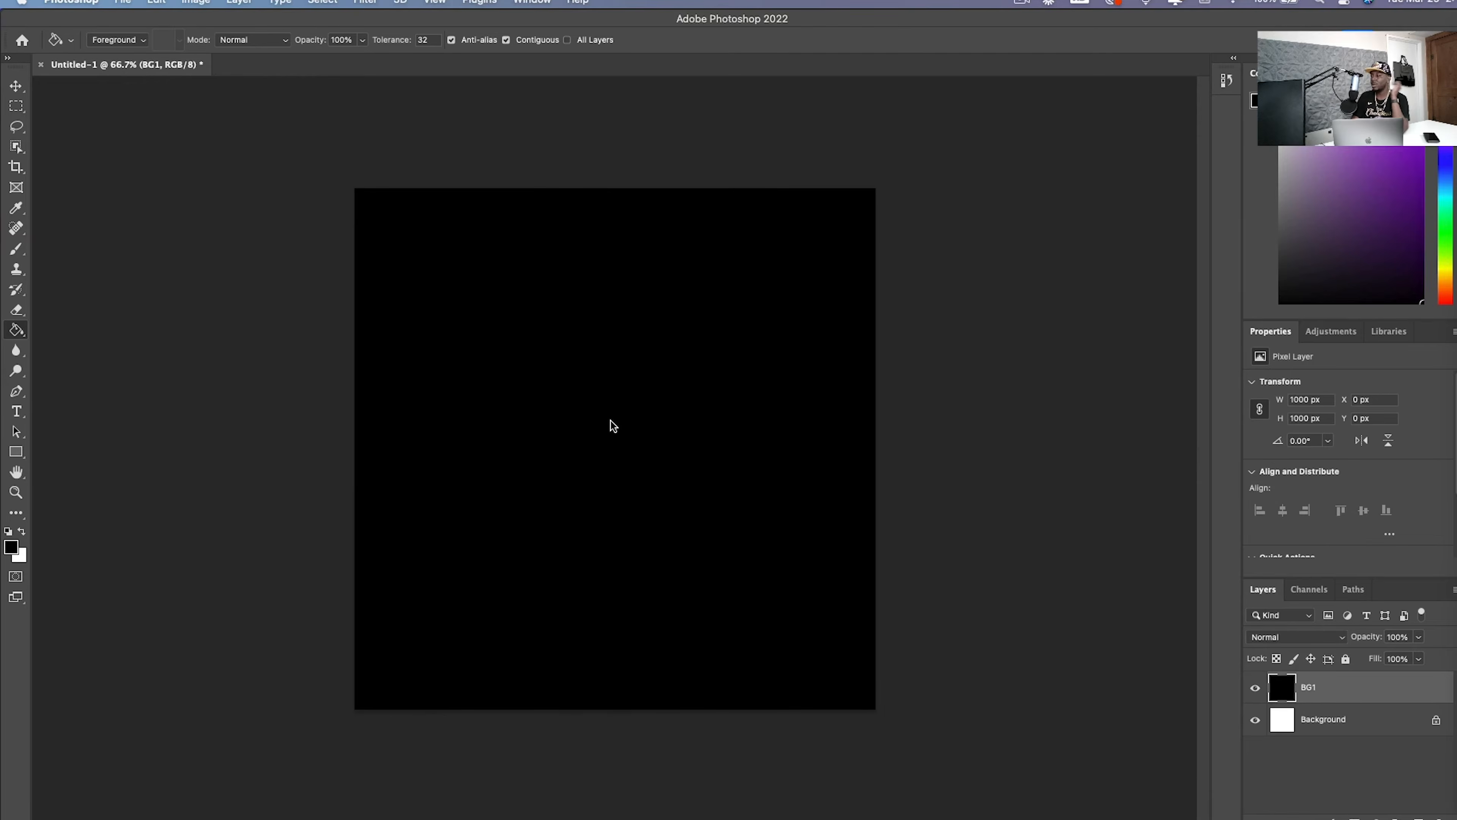
key(super+z)
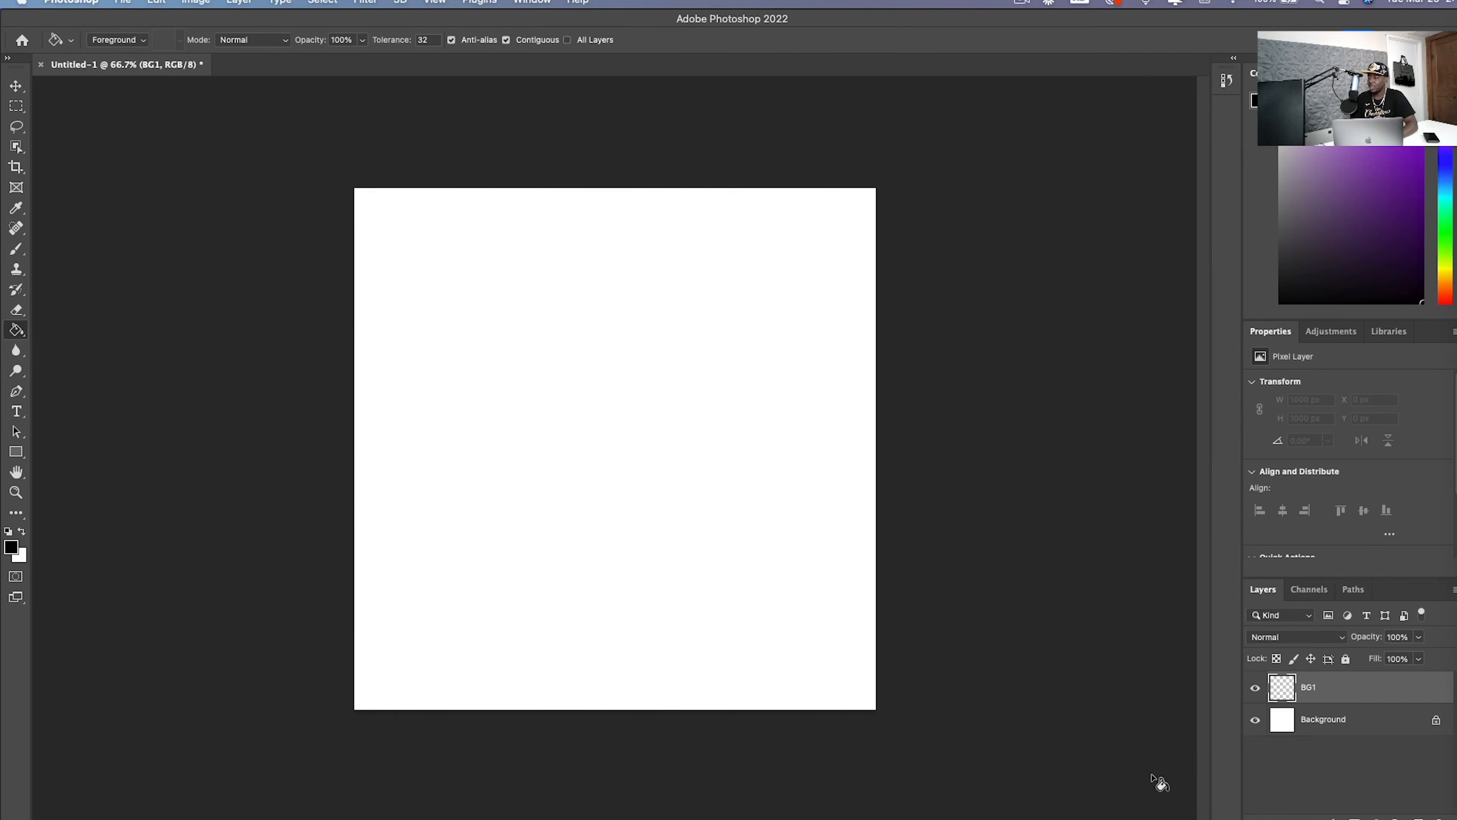
Step: Try filling the Background layer with black using the Paint Bucket tool, and undo the fill
click(1317, 733)
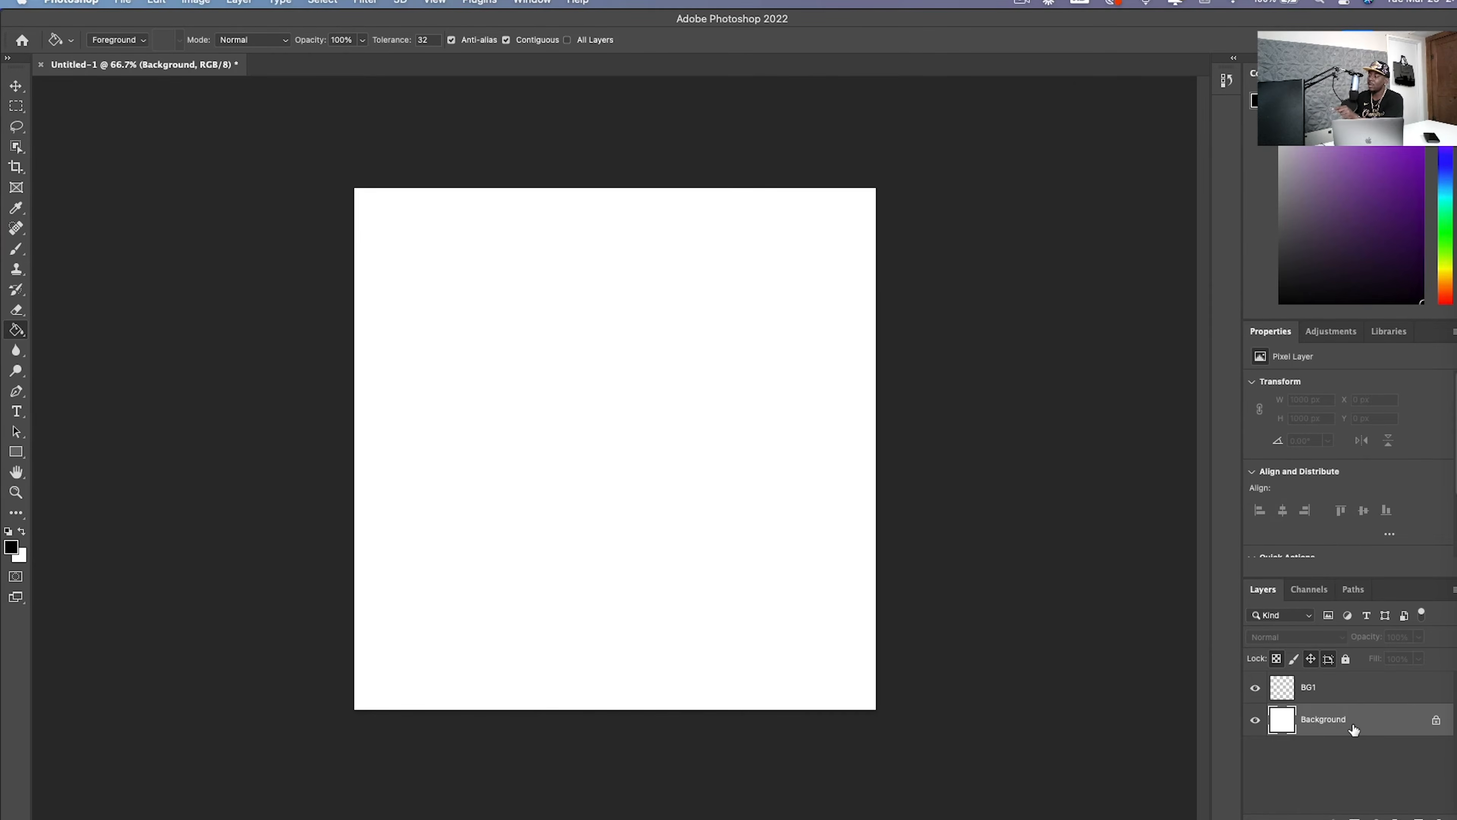
click(738, 350)
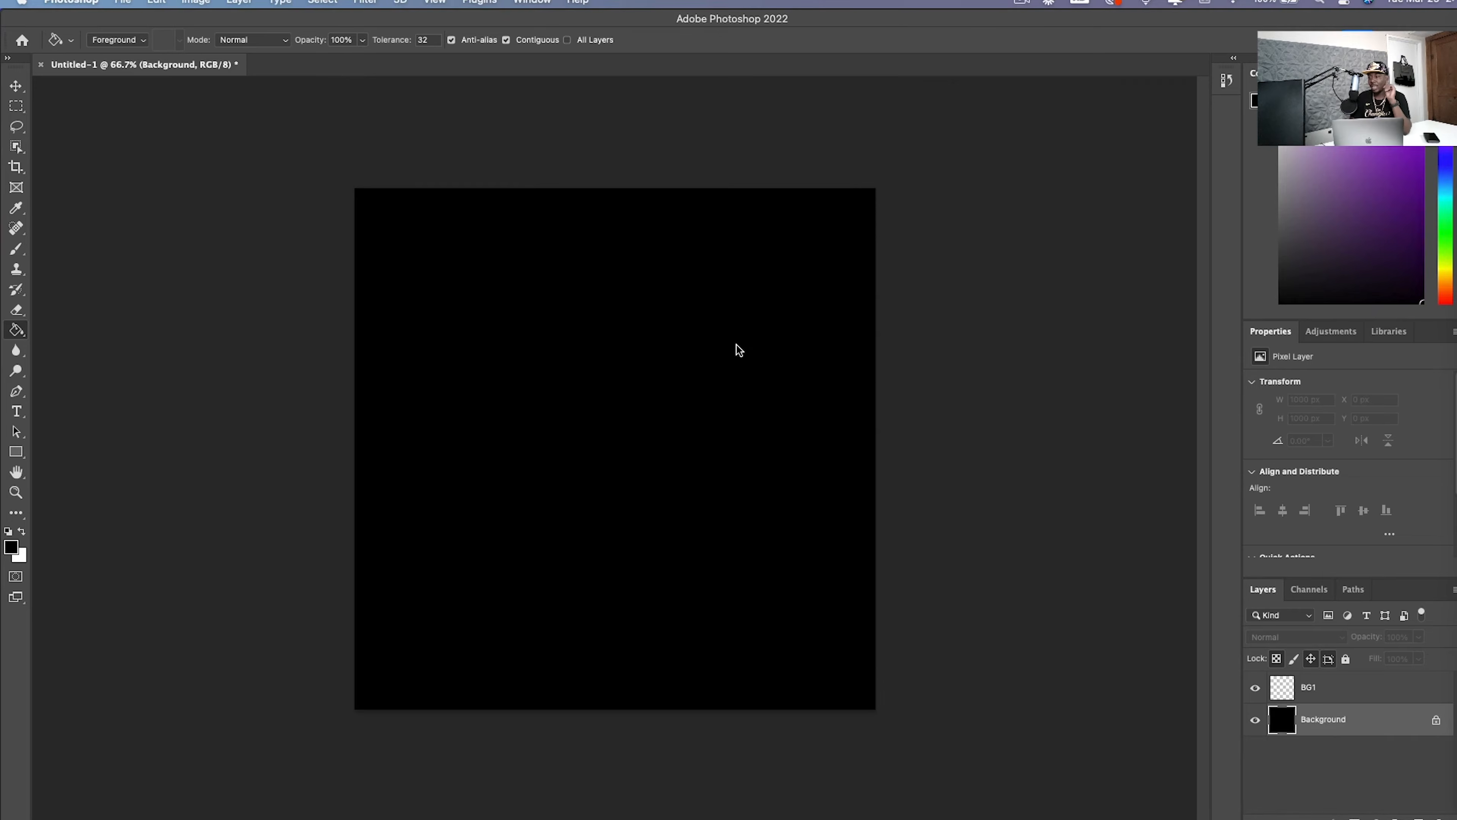
key(super+z)
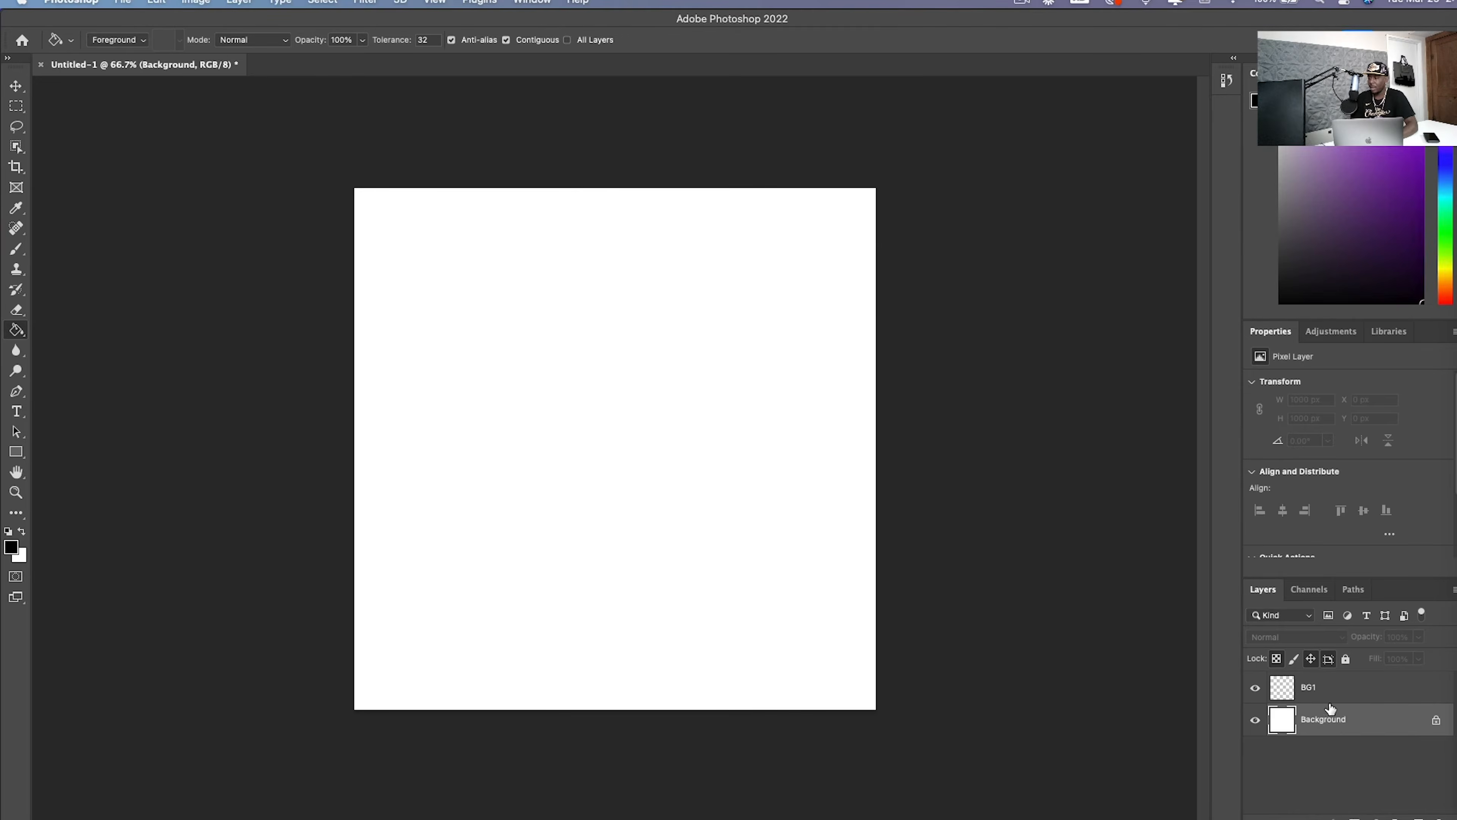
Step: Set the foreground color to pure red and fill the BG1 layer with it using the Paint Bucket tool
click(1328, 689)
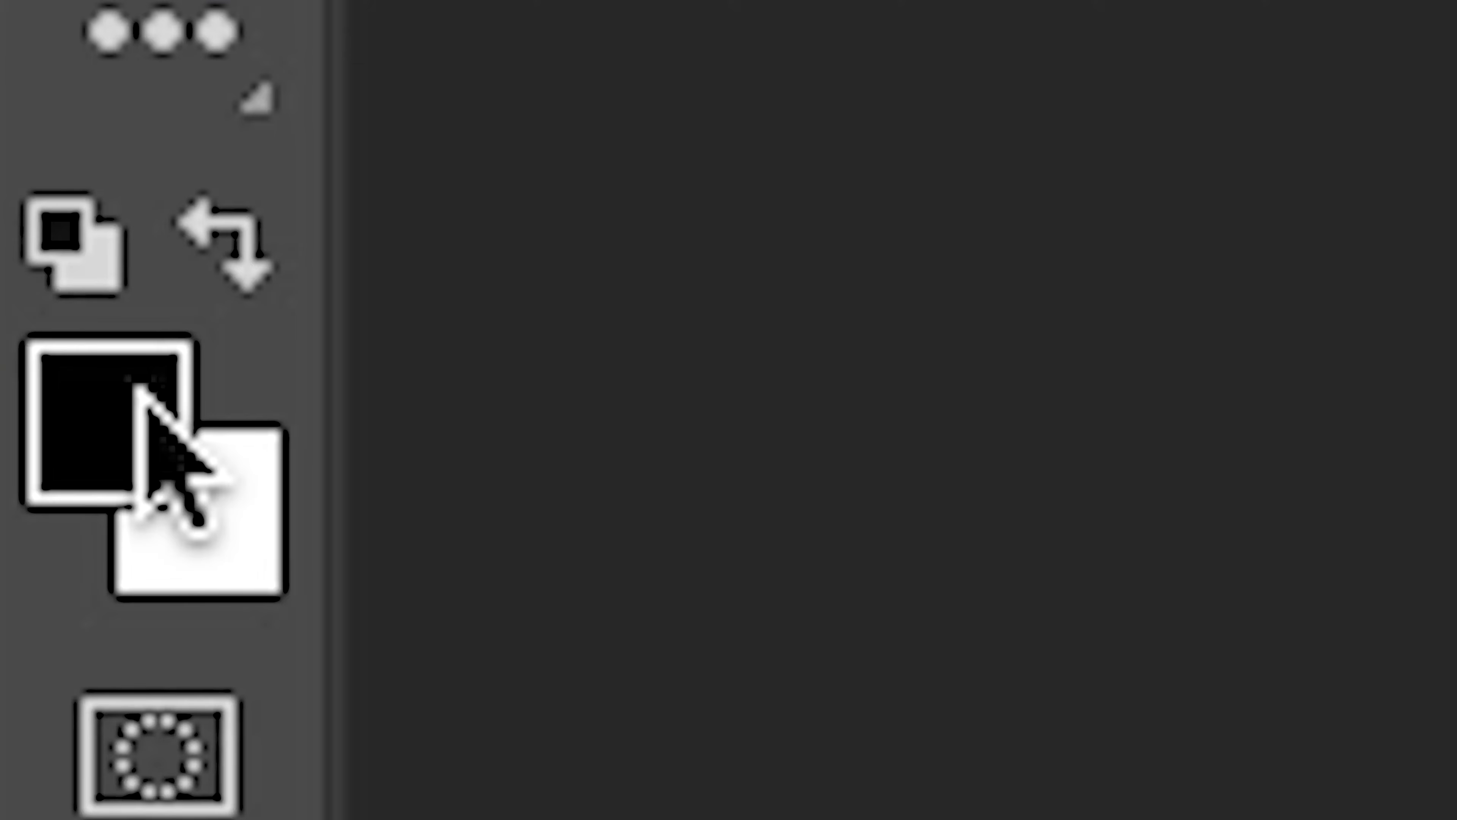
click(12, 548)
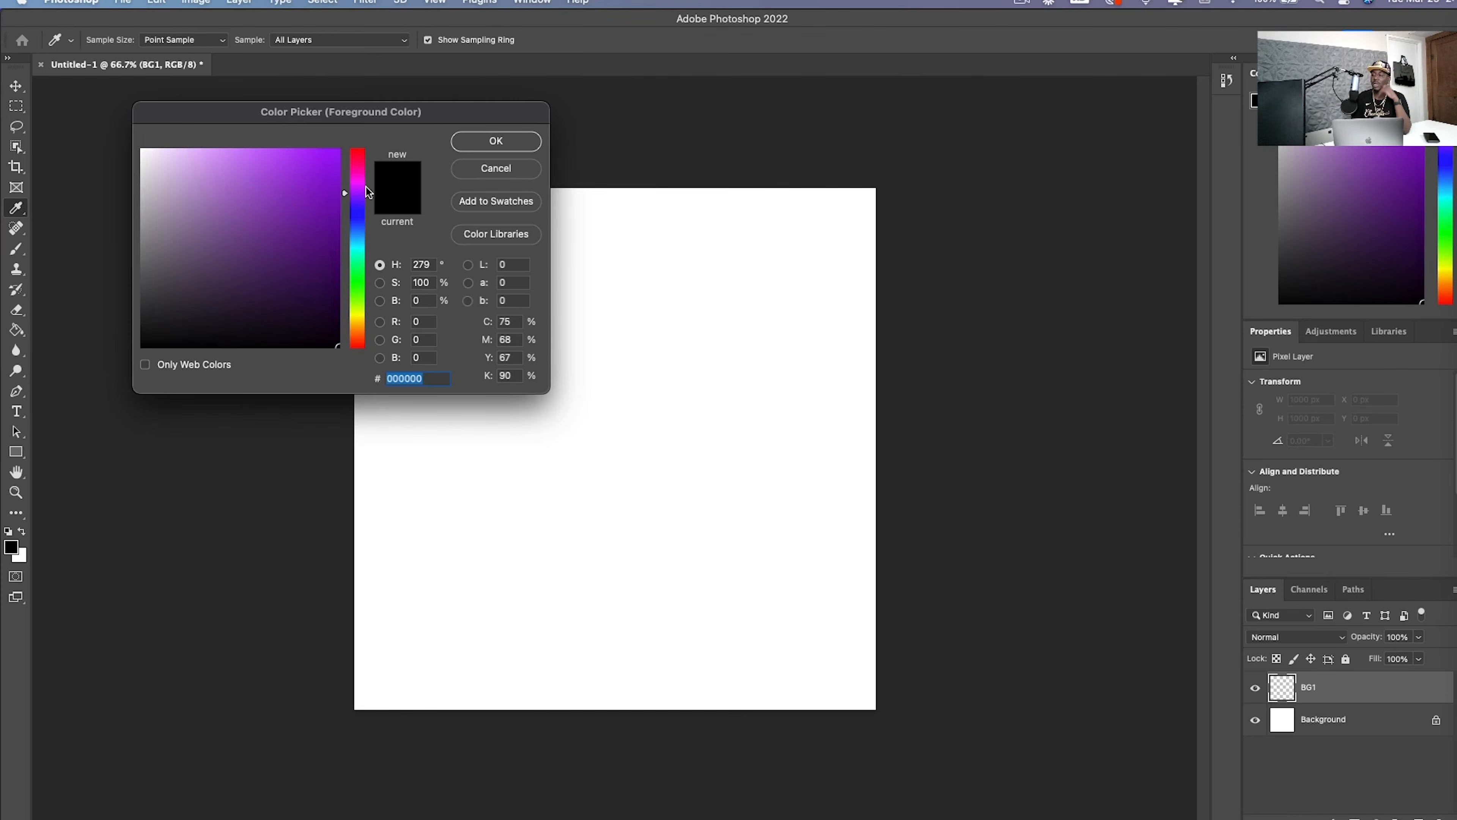
drag(372, 200, 381, 148)
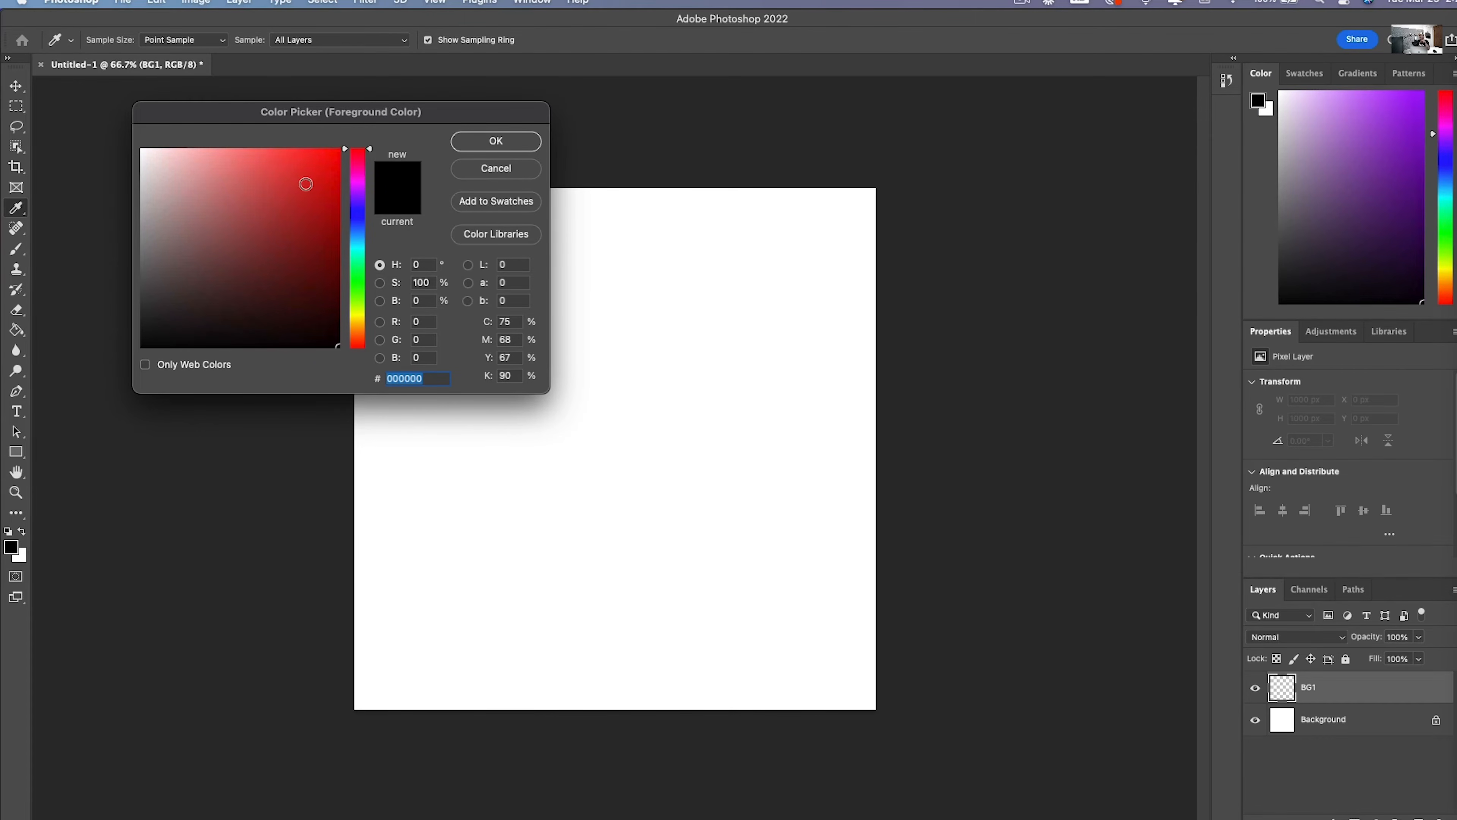
drag(303, 179, 356, 143)
click(473, 147)
key(g)
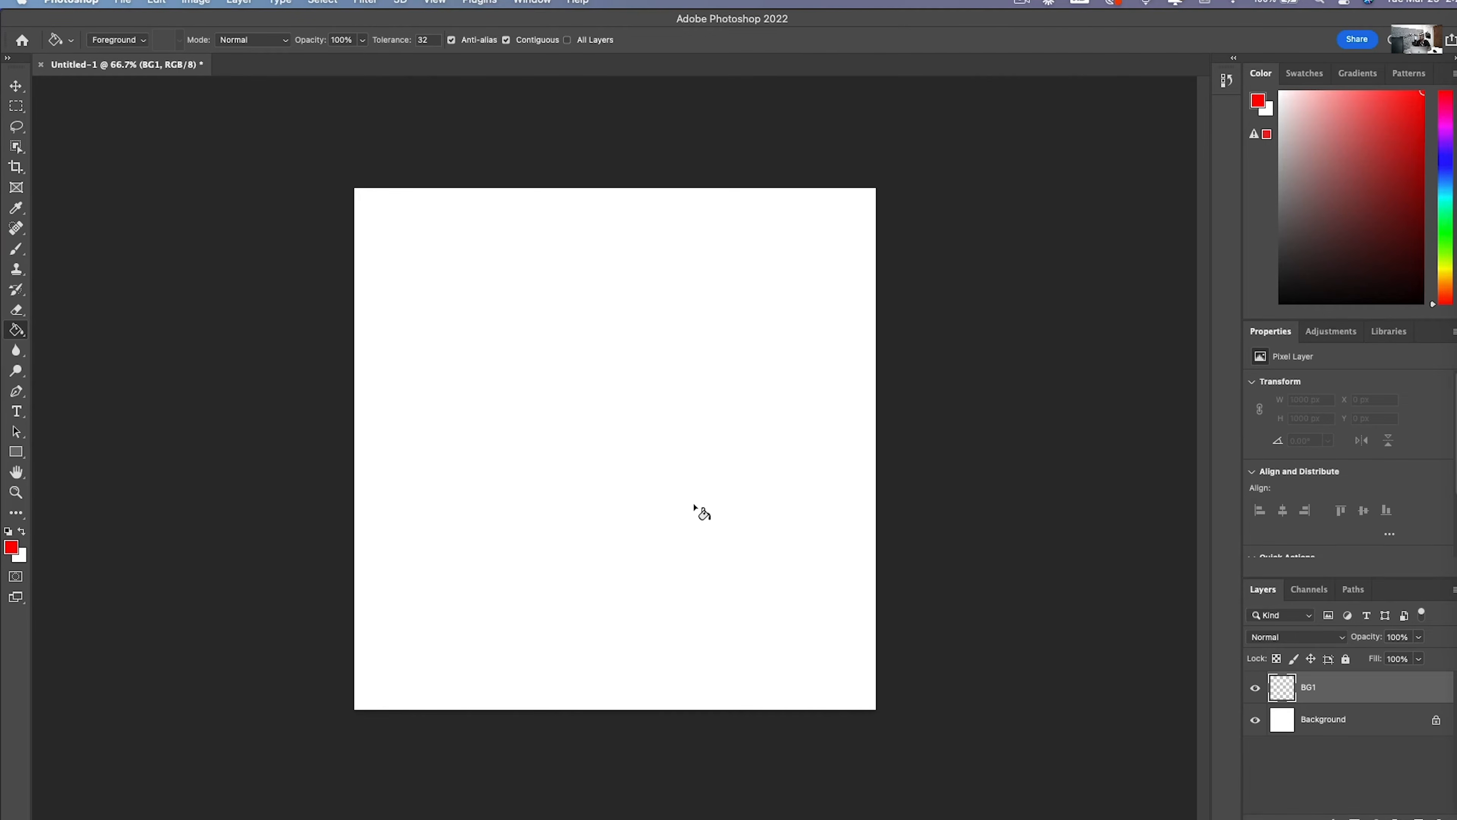
click(749, 496)
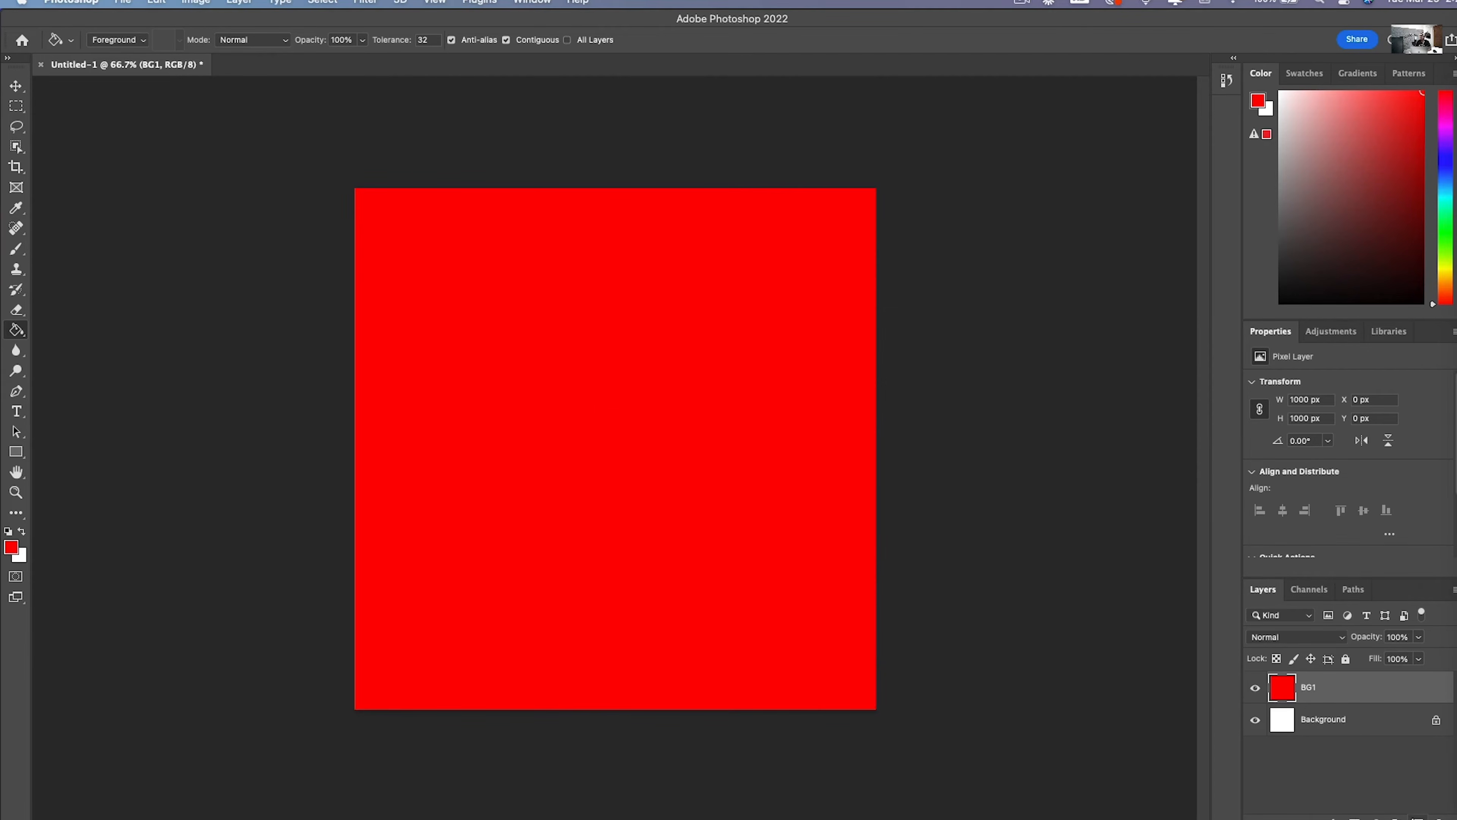
Step: Add a new layer above BG1 and fill it with bright green (#00ff2a) using the Paint Bucket tool
click(1418, 813)
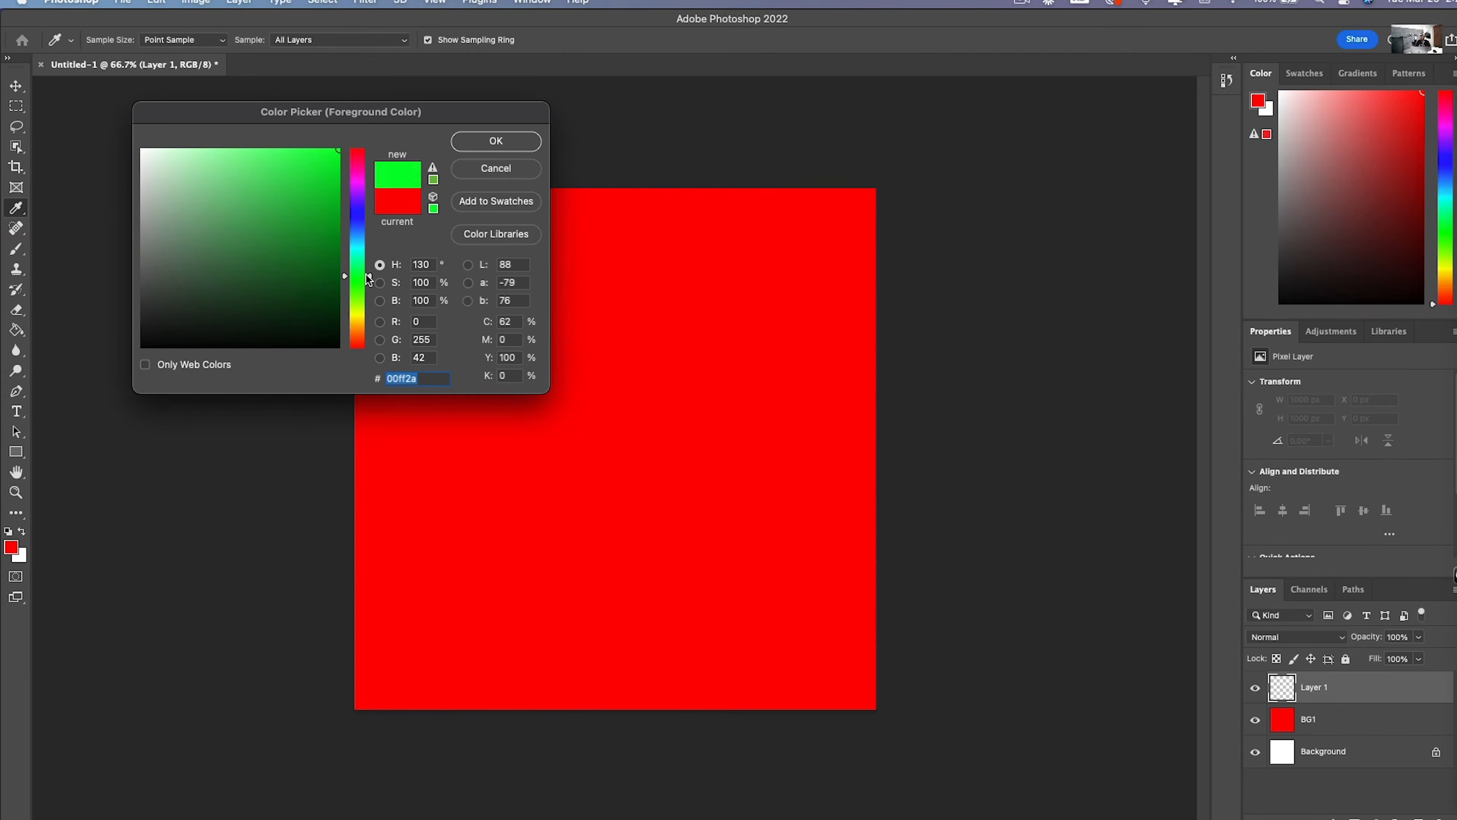
click(513, 148)
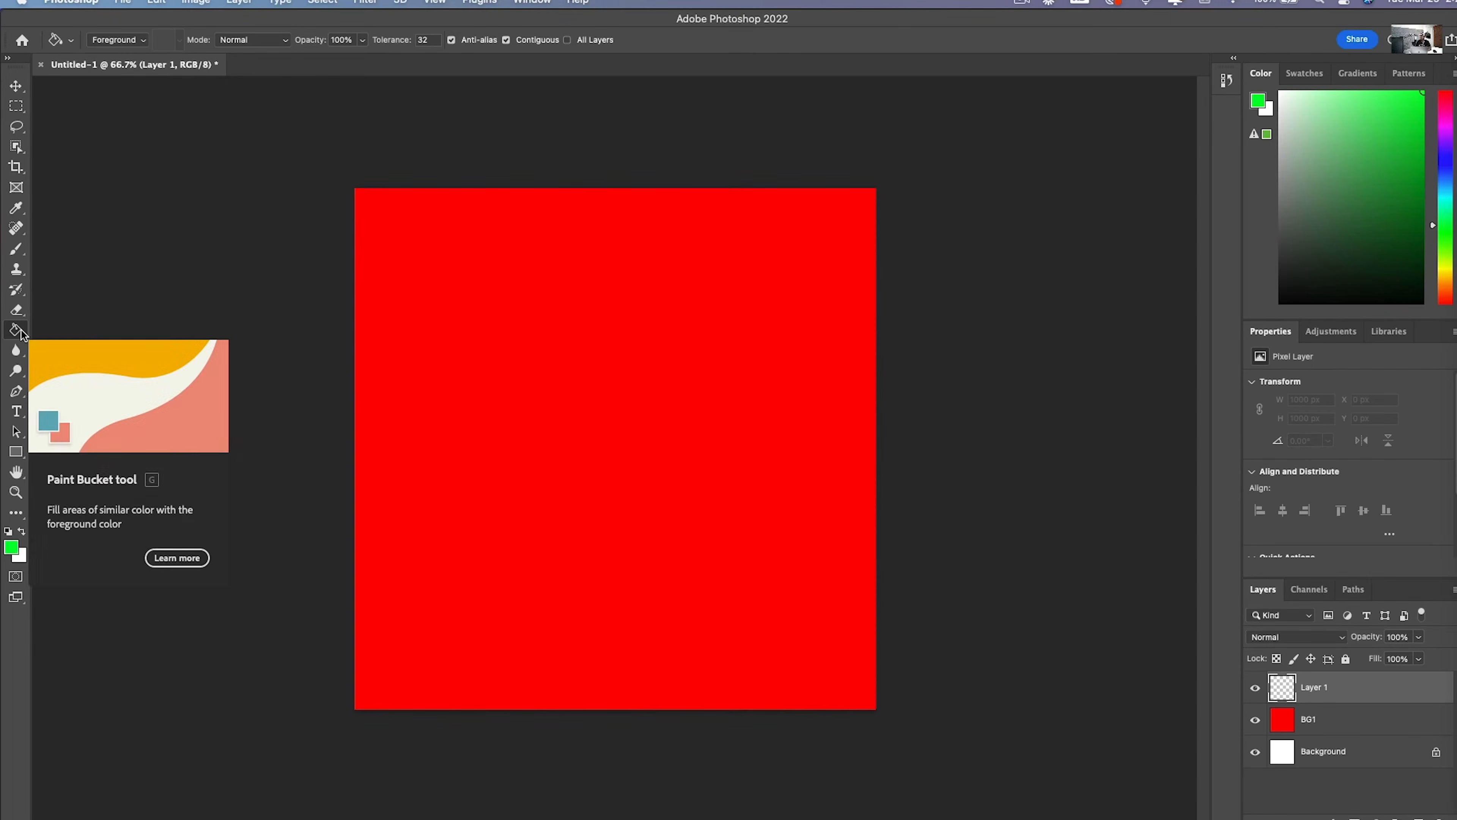
click(11, 547)
click(493, 142)
click(529, 287)
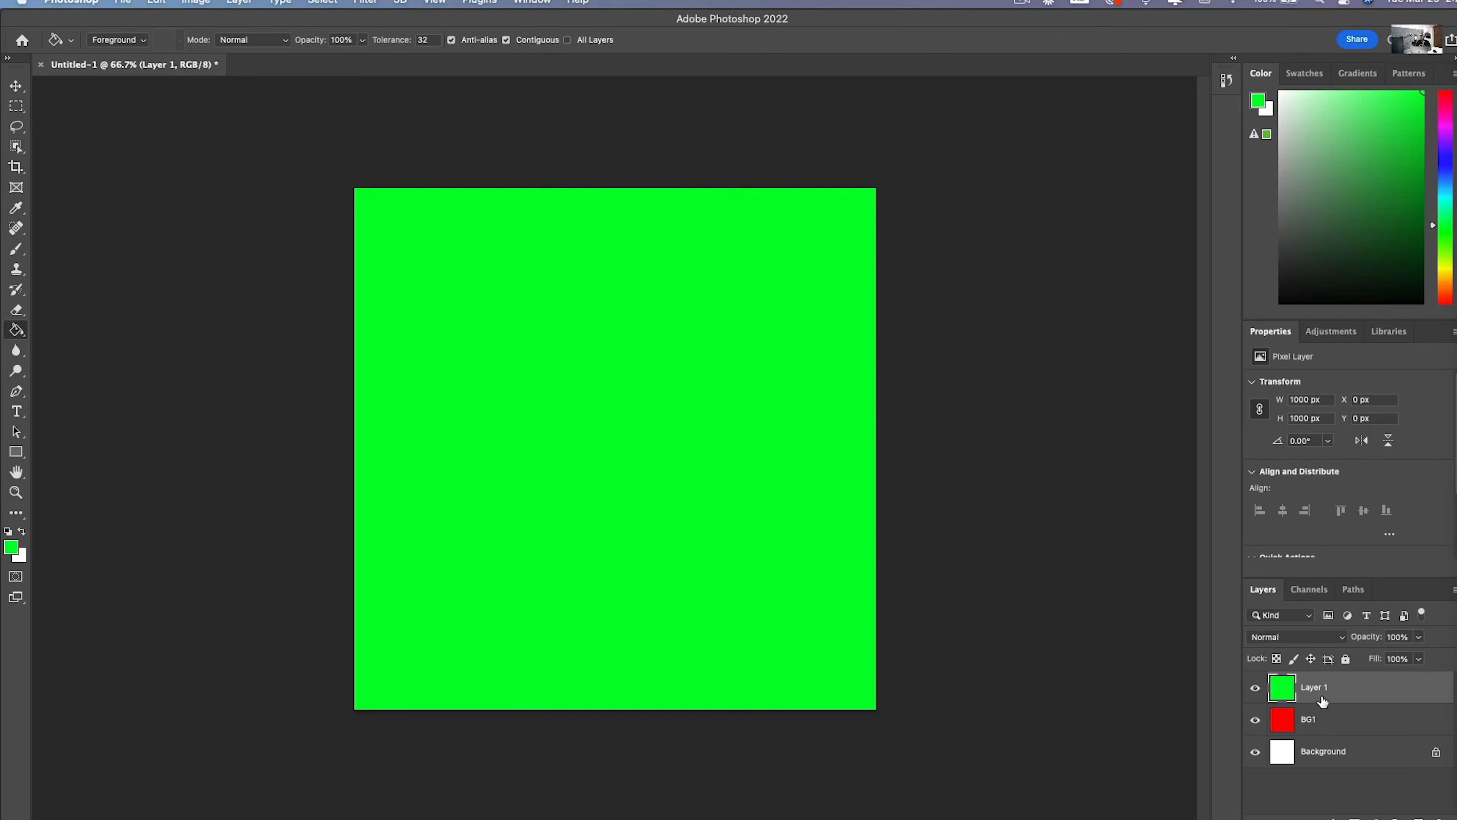
Step: Rename the green layer to BG2 and leave it as the selected layer
double_click(1314, 686)
text(BG2)
key(Return)
mouse_move(1336, 721)
mouse_down()
mouse_move(1370, 679)
mouse_move(1344, 726)
mouse_up()
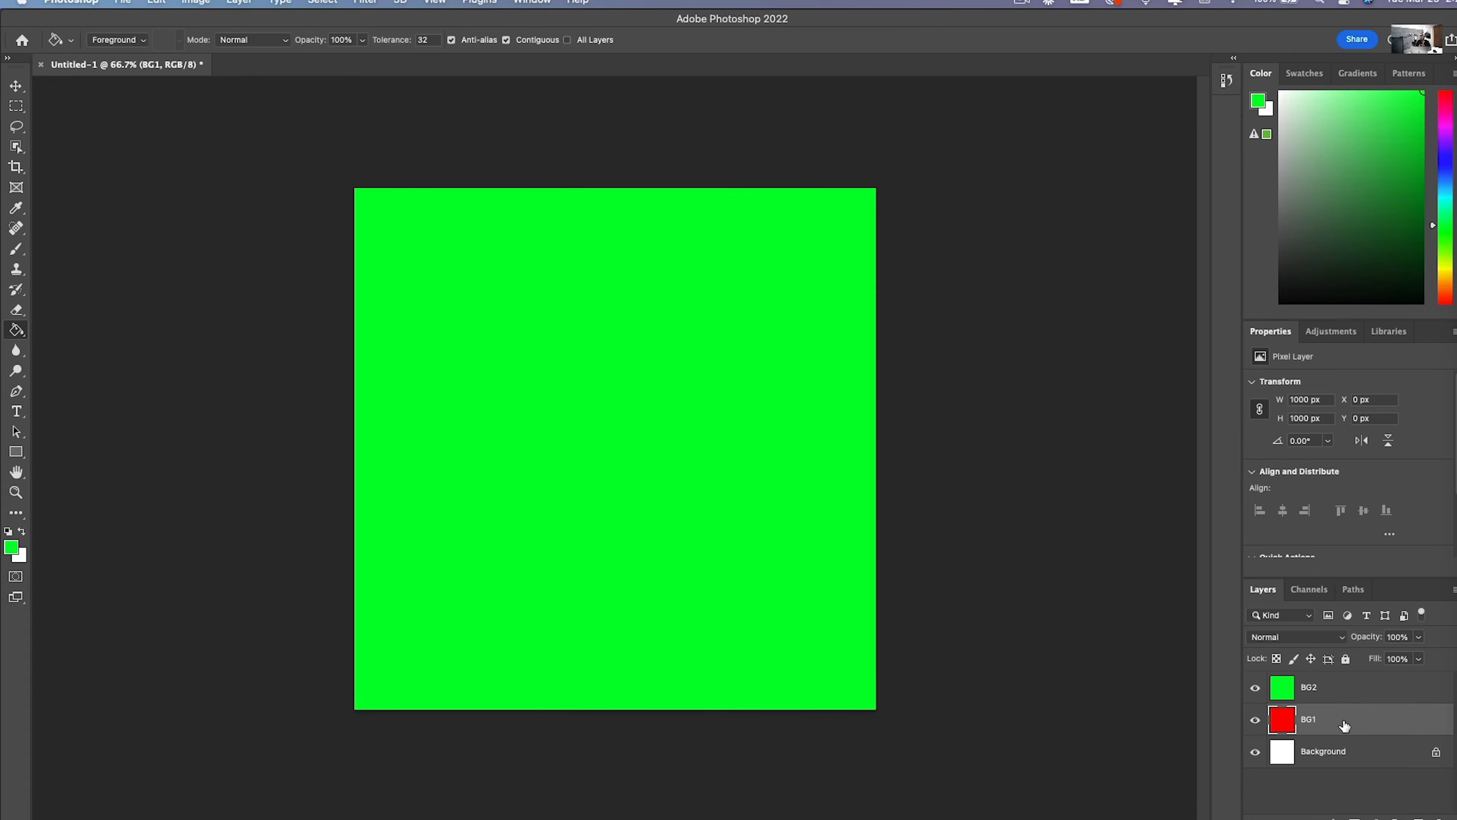
click(1349, 690)
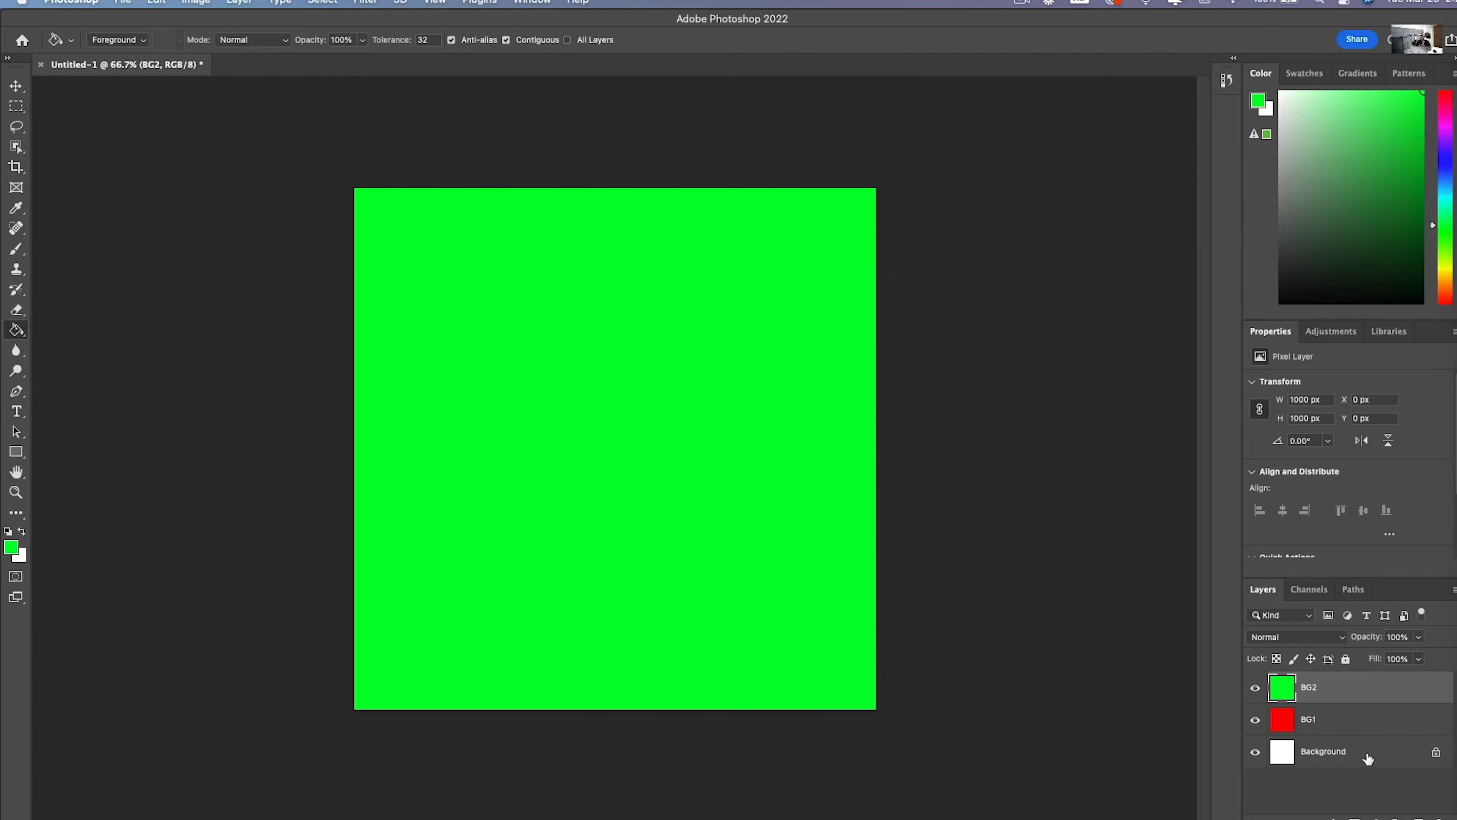
Step: Add a new layer above BG2 and fill it with bright purple using the Paint Bucket tool
click(1418, 818)
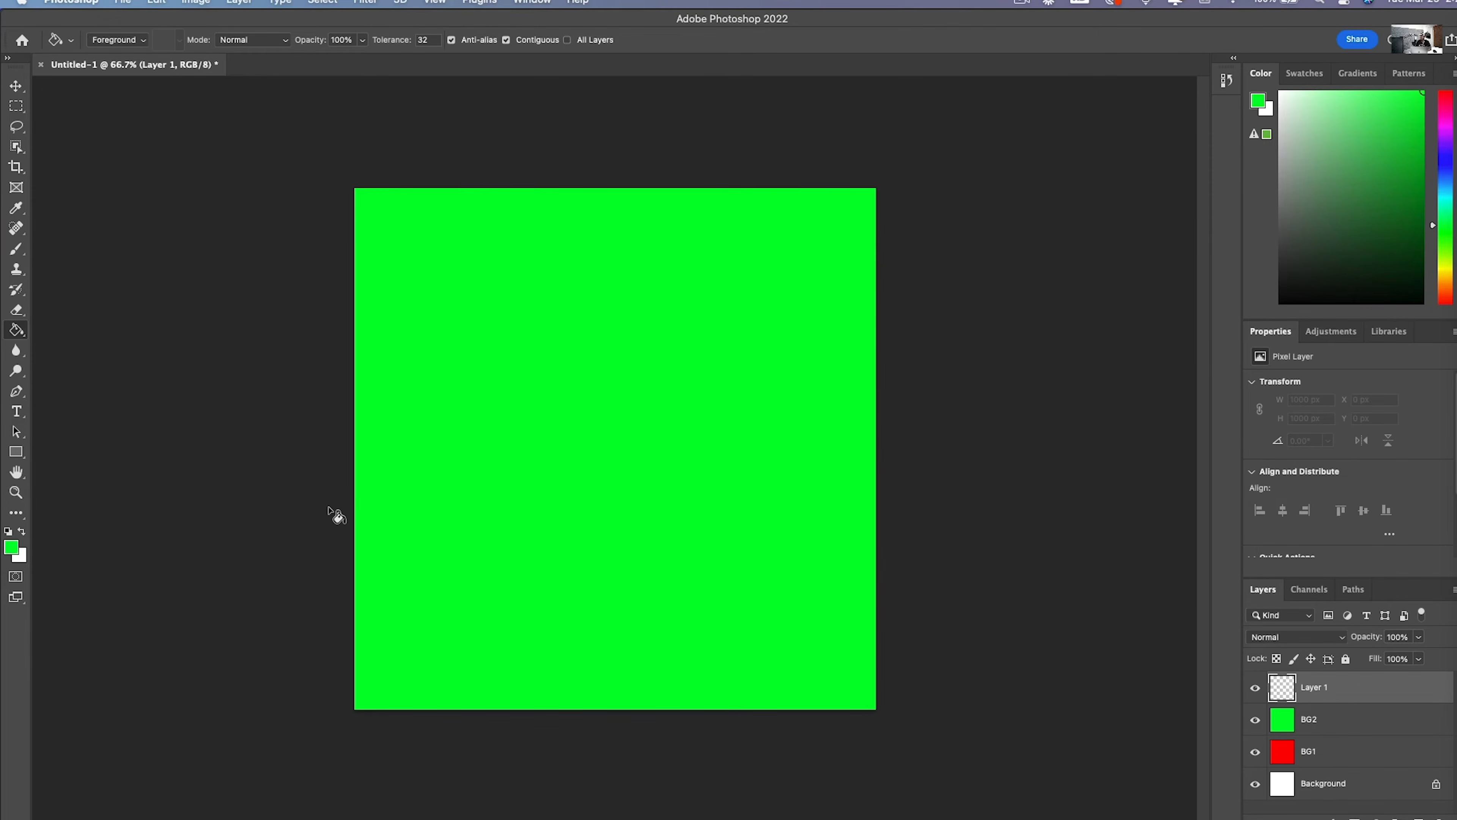
click(11, 548)
click(364, 188)
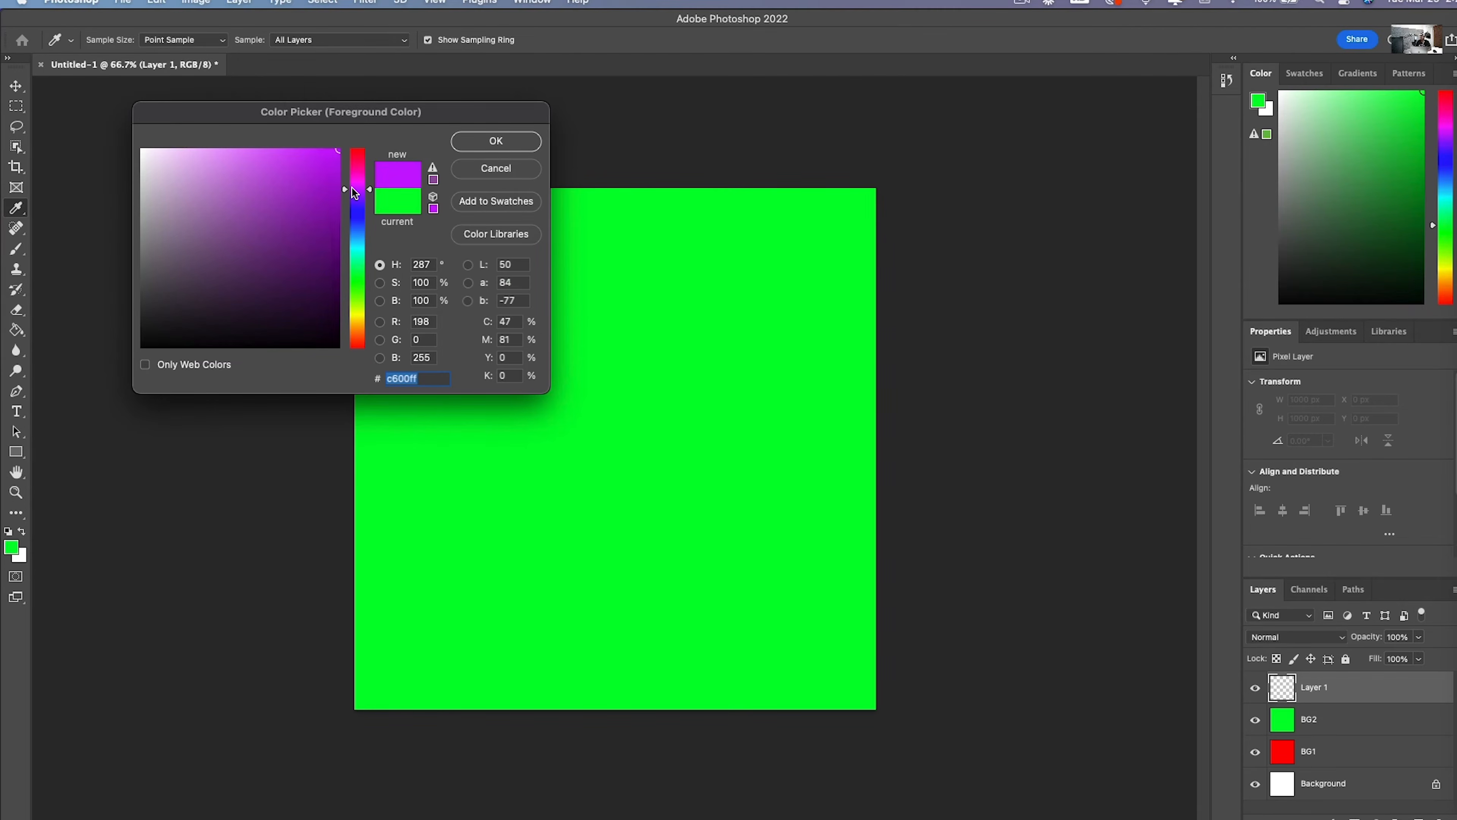
click(486, 148)
key(g)
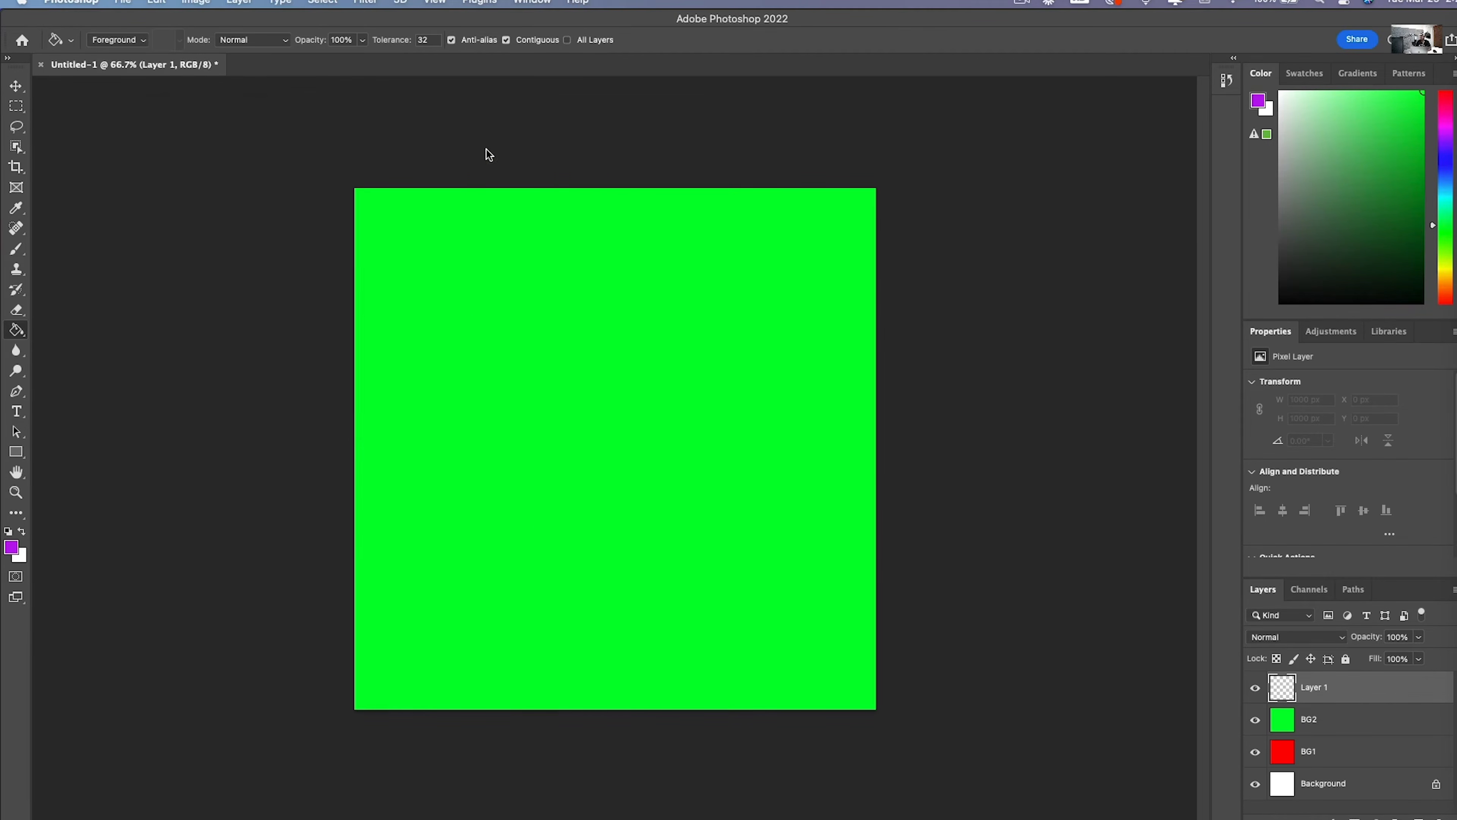
click(539, 523)
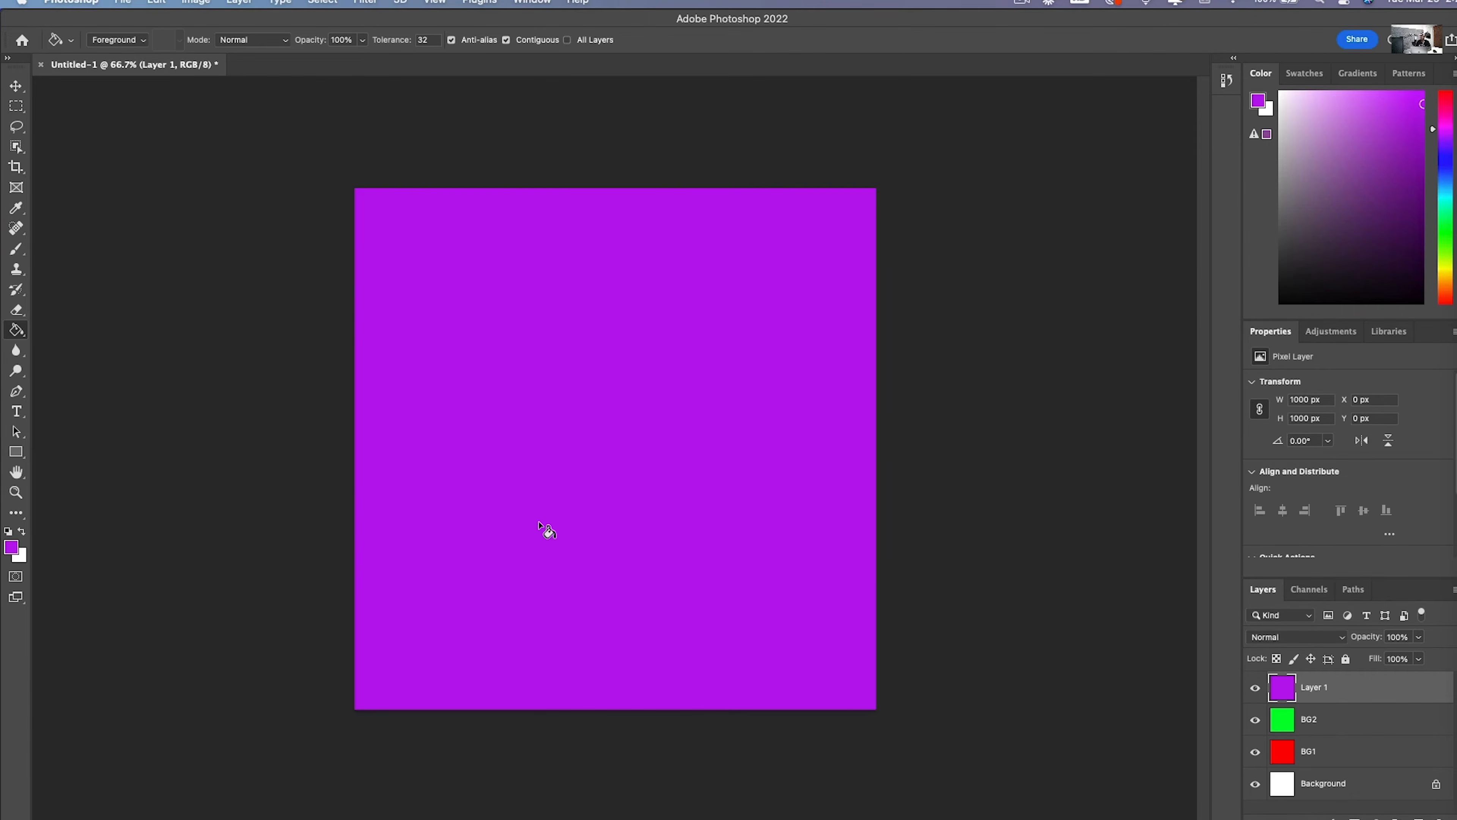
Step: Rename the purple layer to BG3
double_click(1313, 687)
text(BG3)
key(Return)
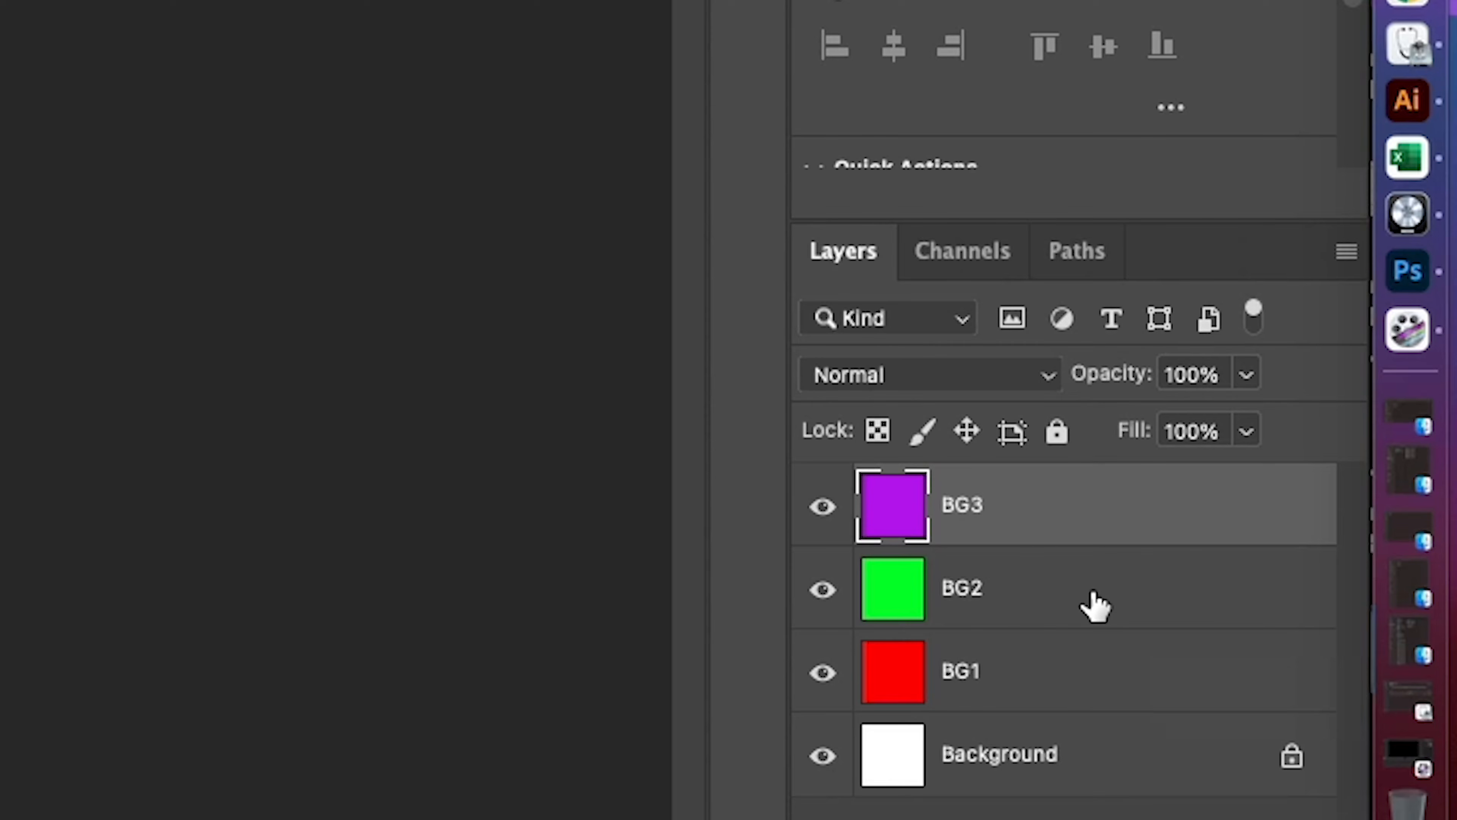
Step: Group the BG1, BG2 and BG3 layers and rename the group to Background
shift+click(1066, 600)
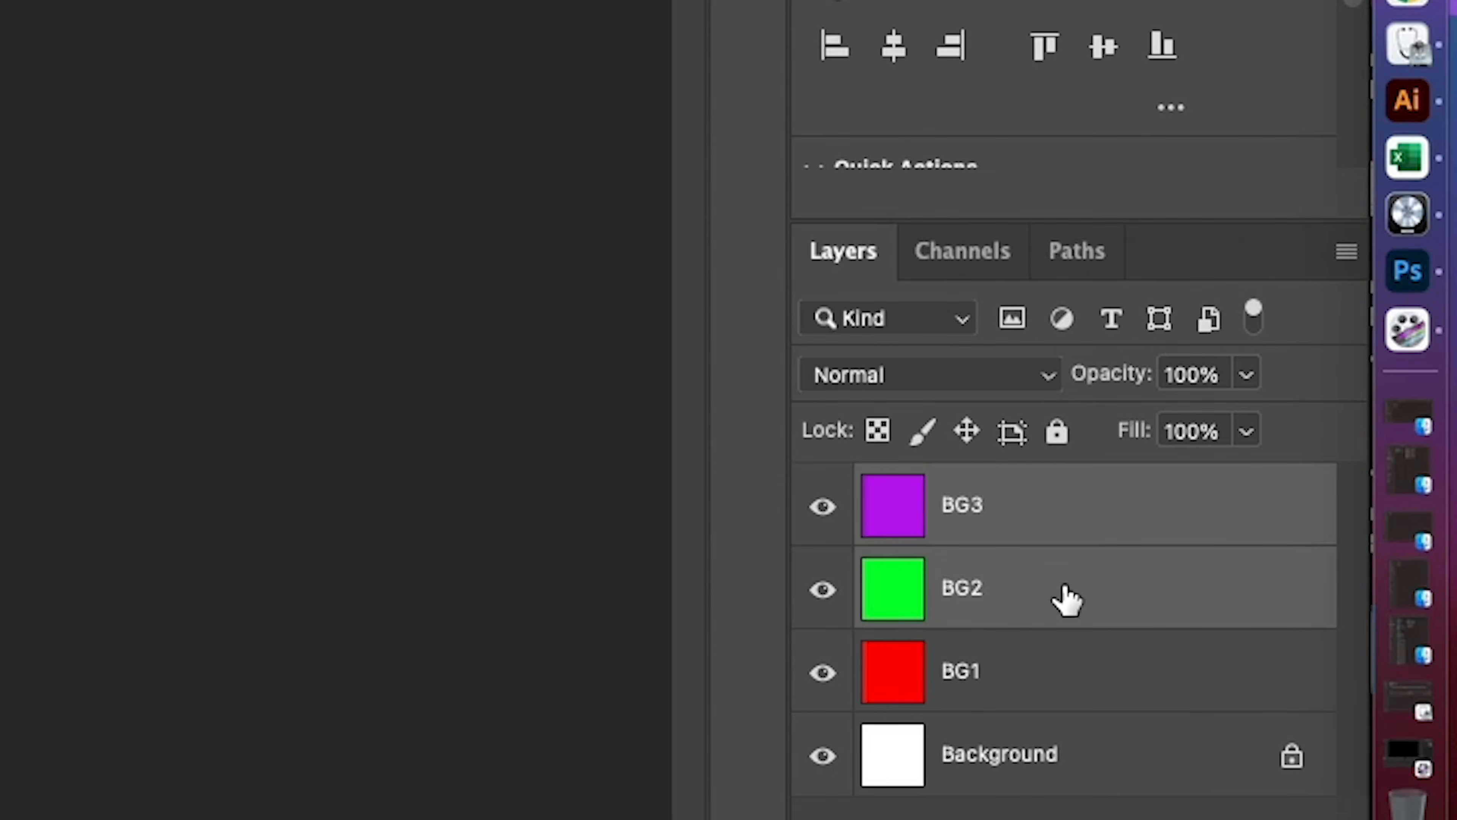
shift+click(1027, 680)
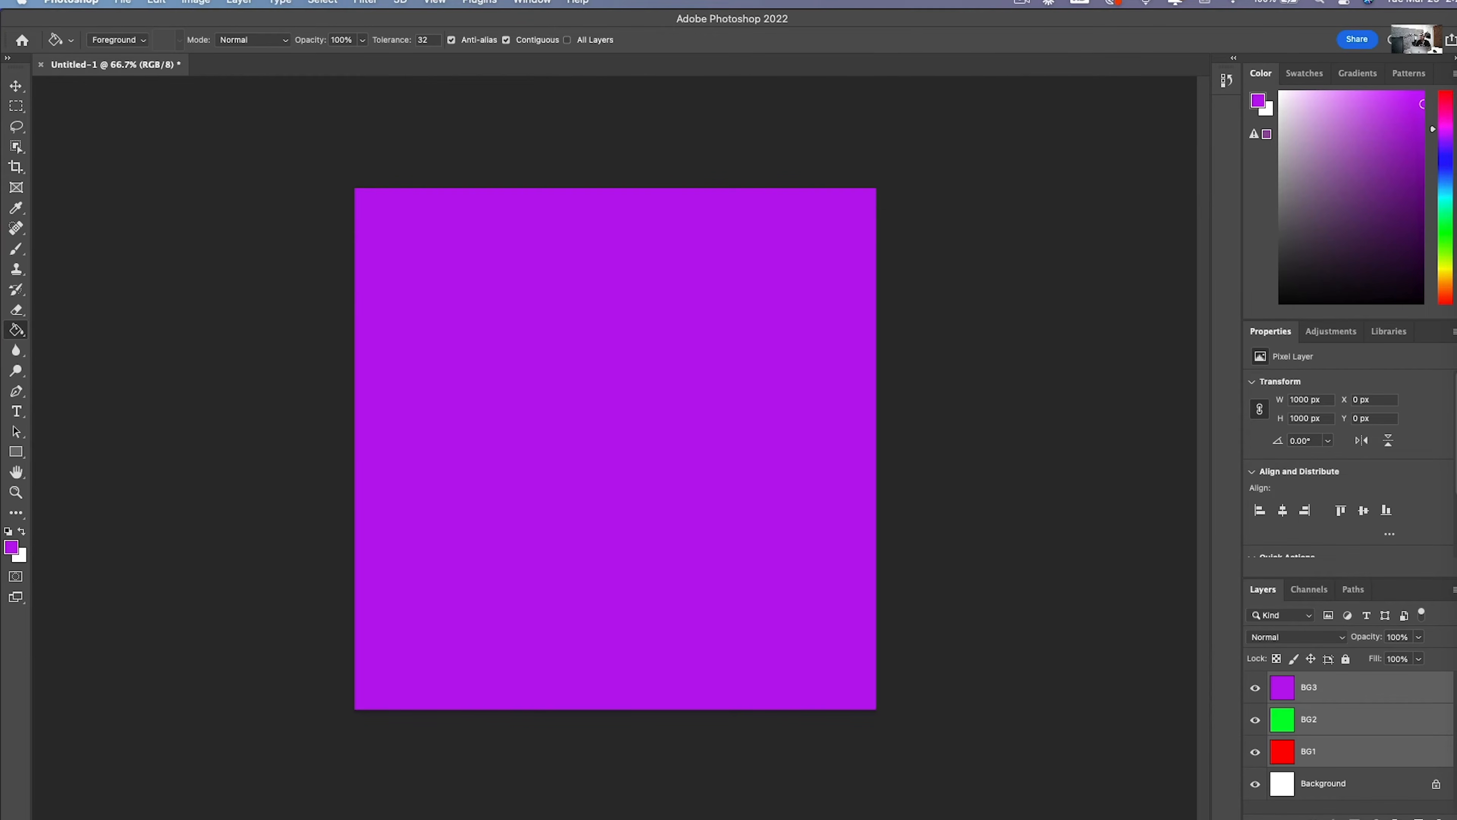
key(super+g)
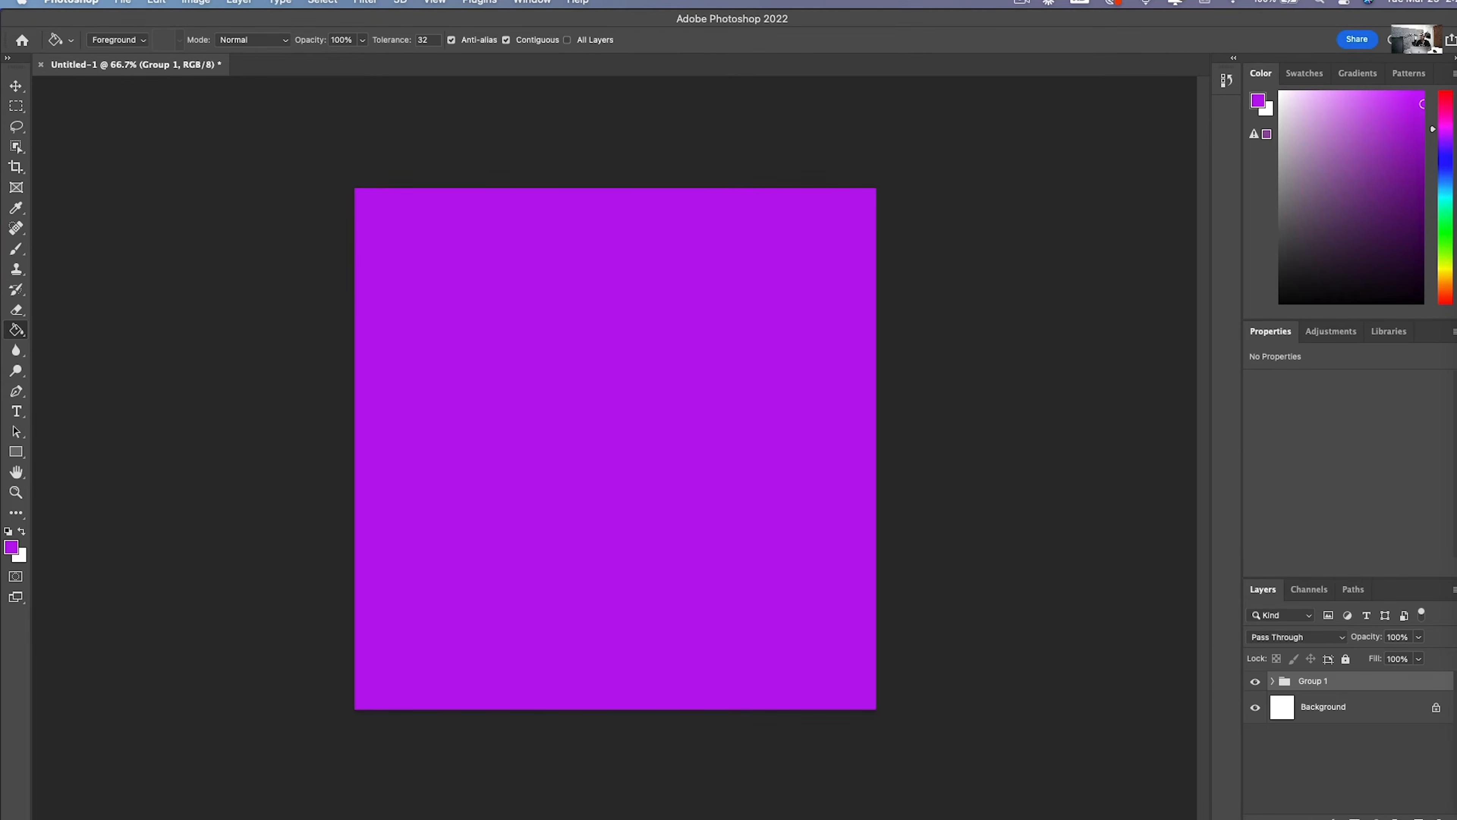
double_click(1325, 680)
text(Background)
key(Return)
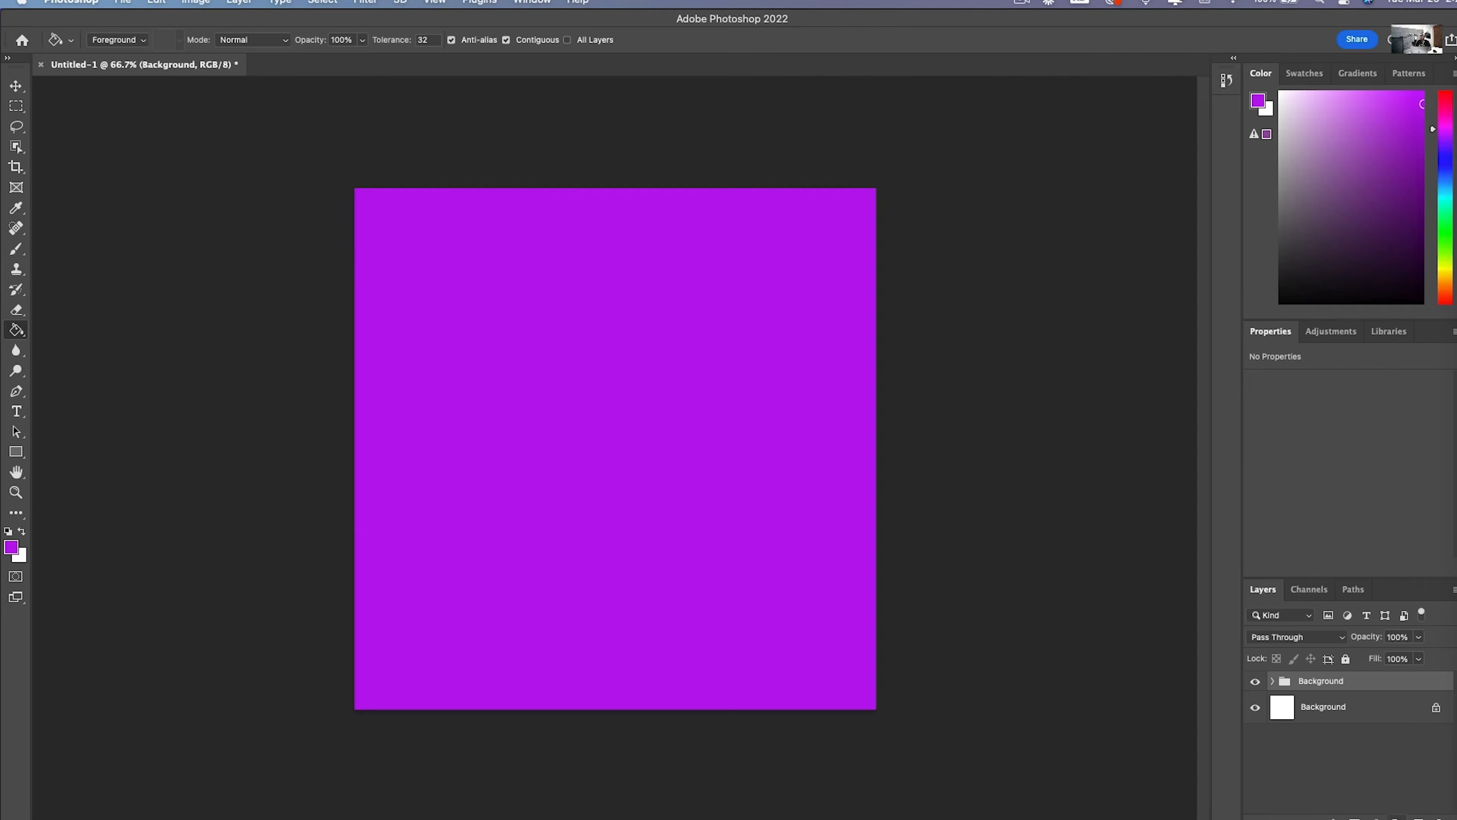
Step: Add a new layer above the Background group and rename it to Base 1
click(1419, 817)
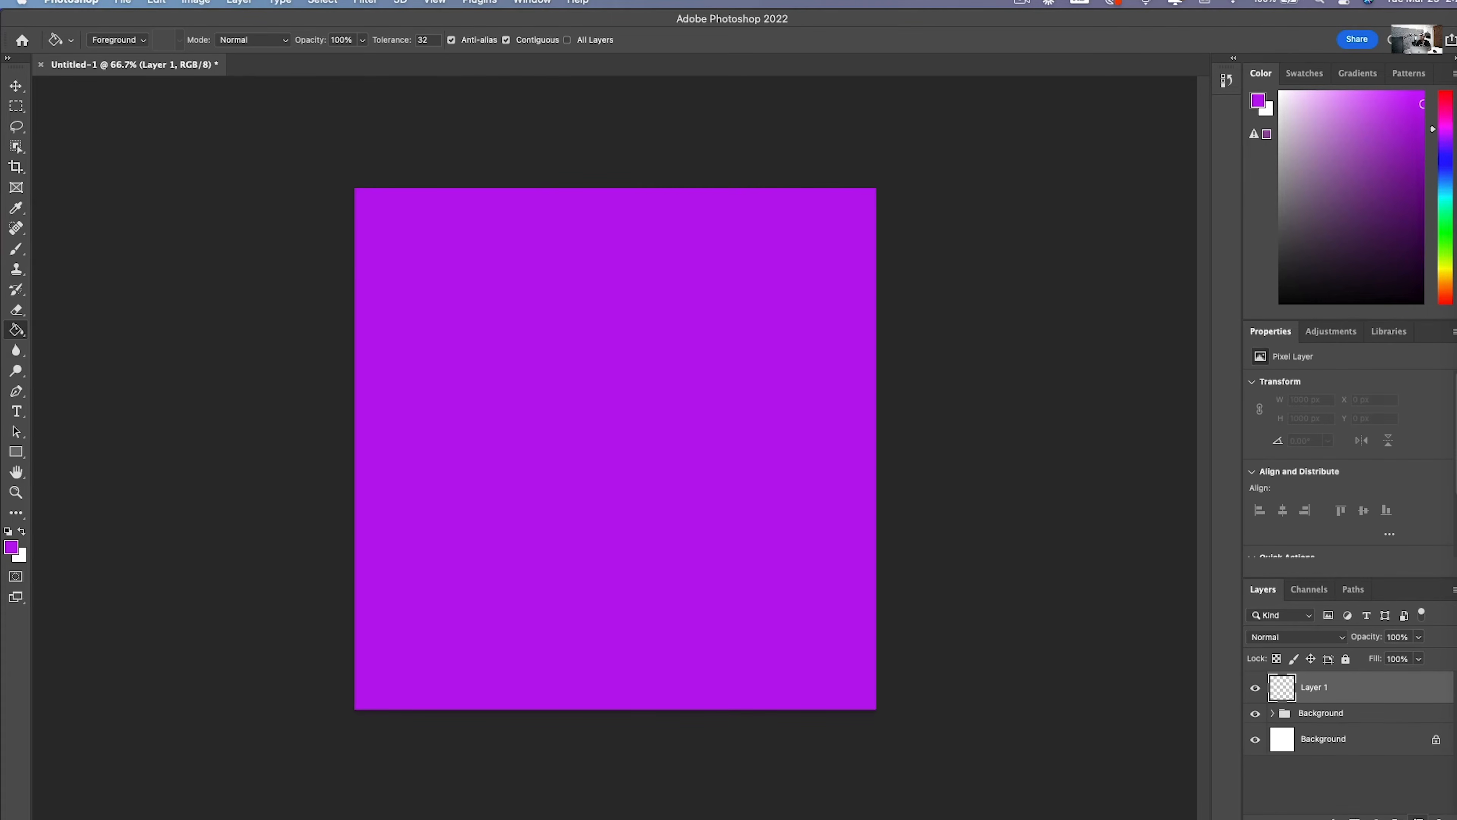
double_click(1316, 688)
text(Base G)
key(BackSpace)
text(1)
key(Return)
Step: Draw a circle about 738 x 740 px near the canvas center on the Base 1 layer with the Ellipse tool
click(15, 451)
click(70, 466)
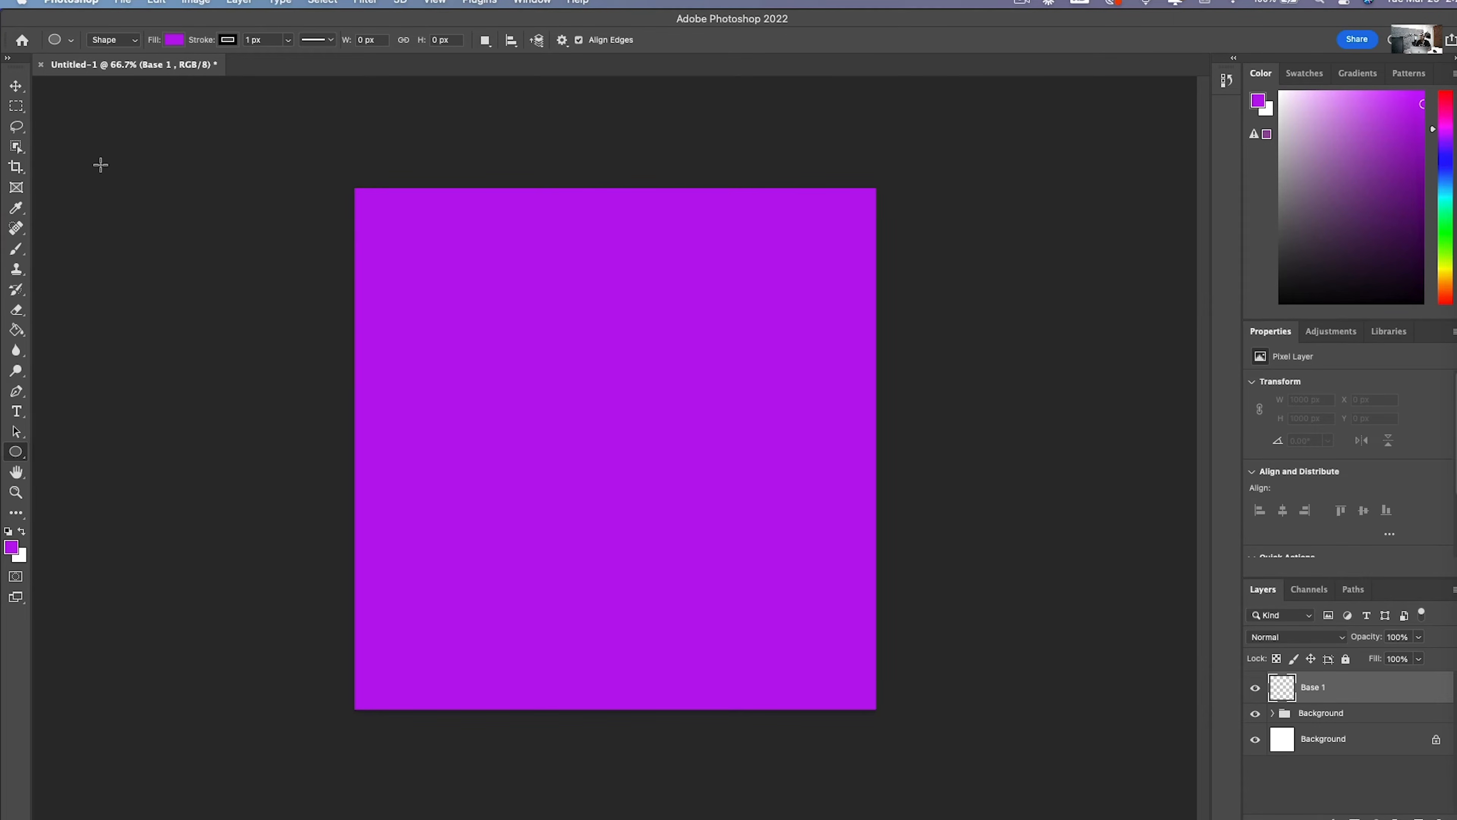
right_click(15, 451)
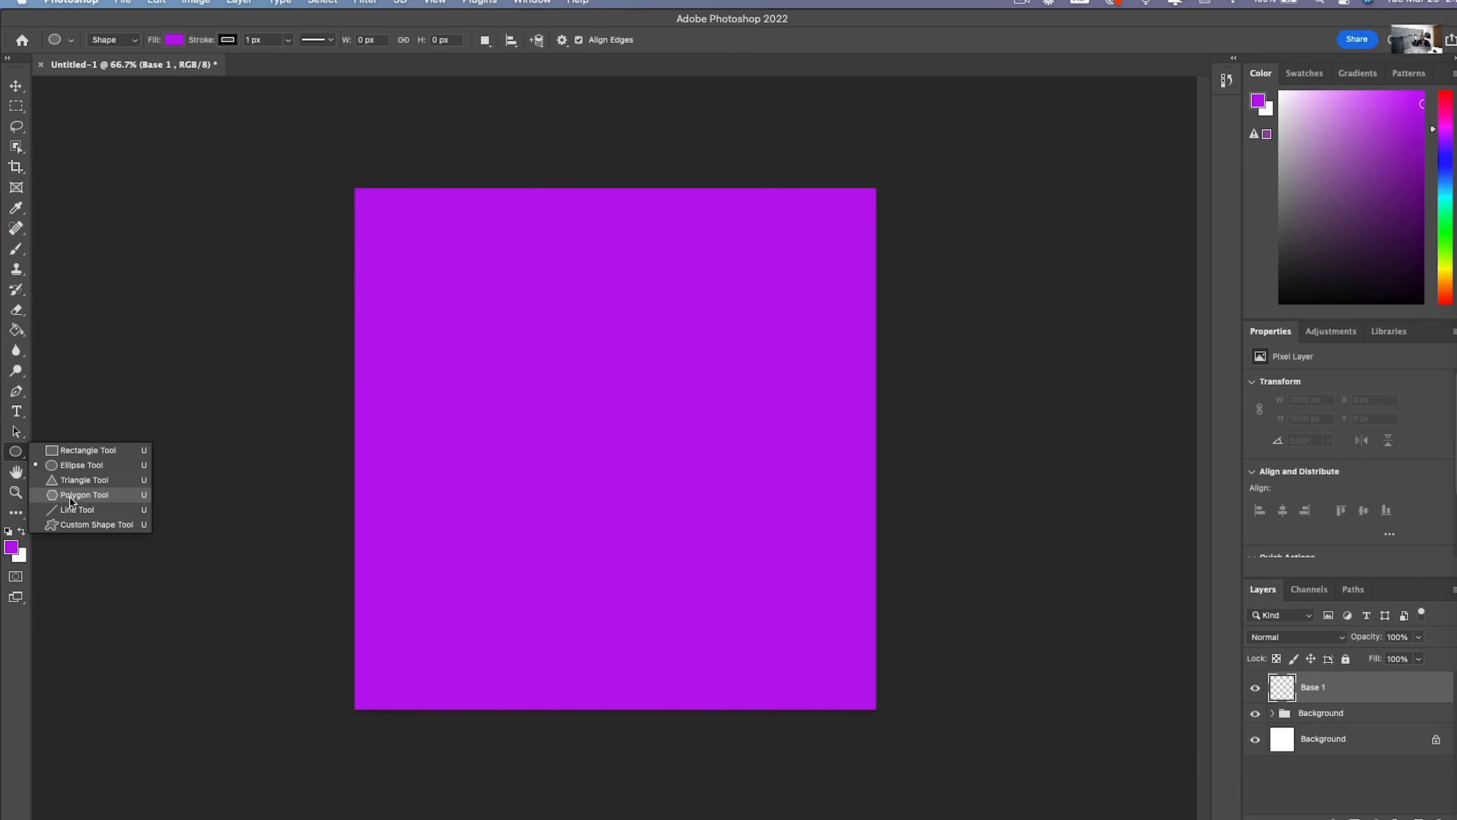
click(87, 462)
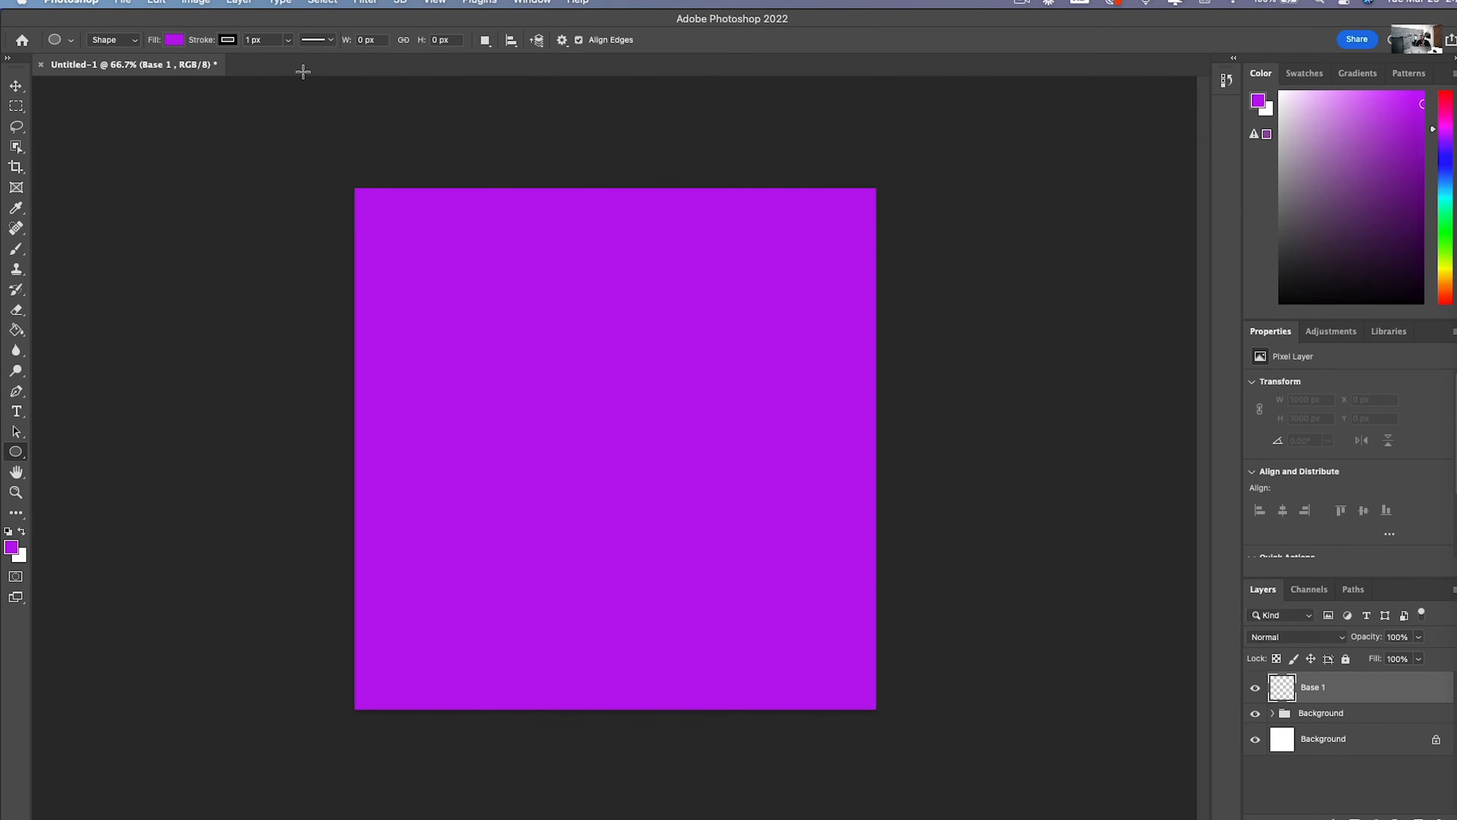
click(232, 39)
click(232, 38)
drag(423, 265, 806, 650)
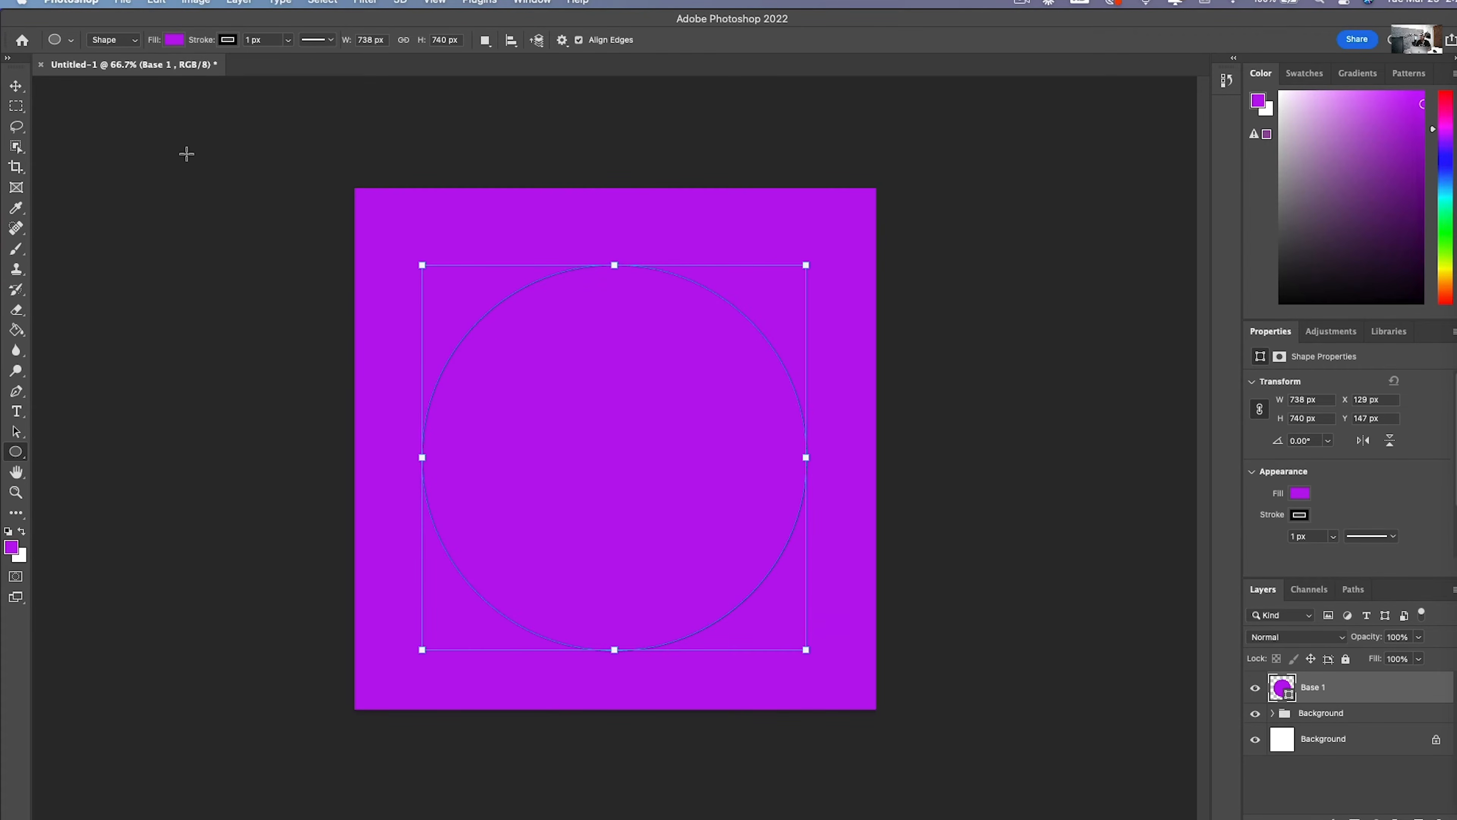
Step: Hide the Background group to check the circle on its own, and show the group again
click(17, 87)
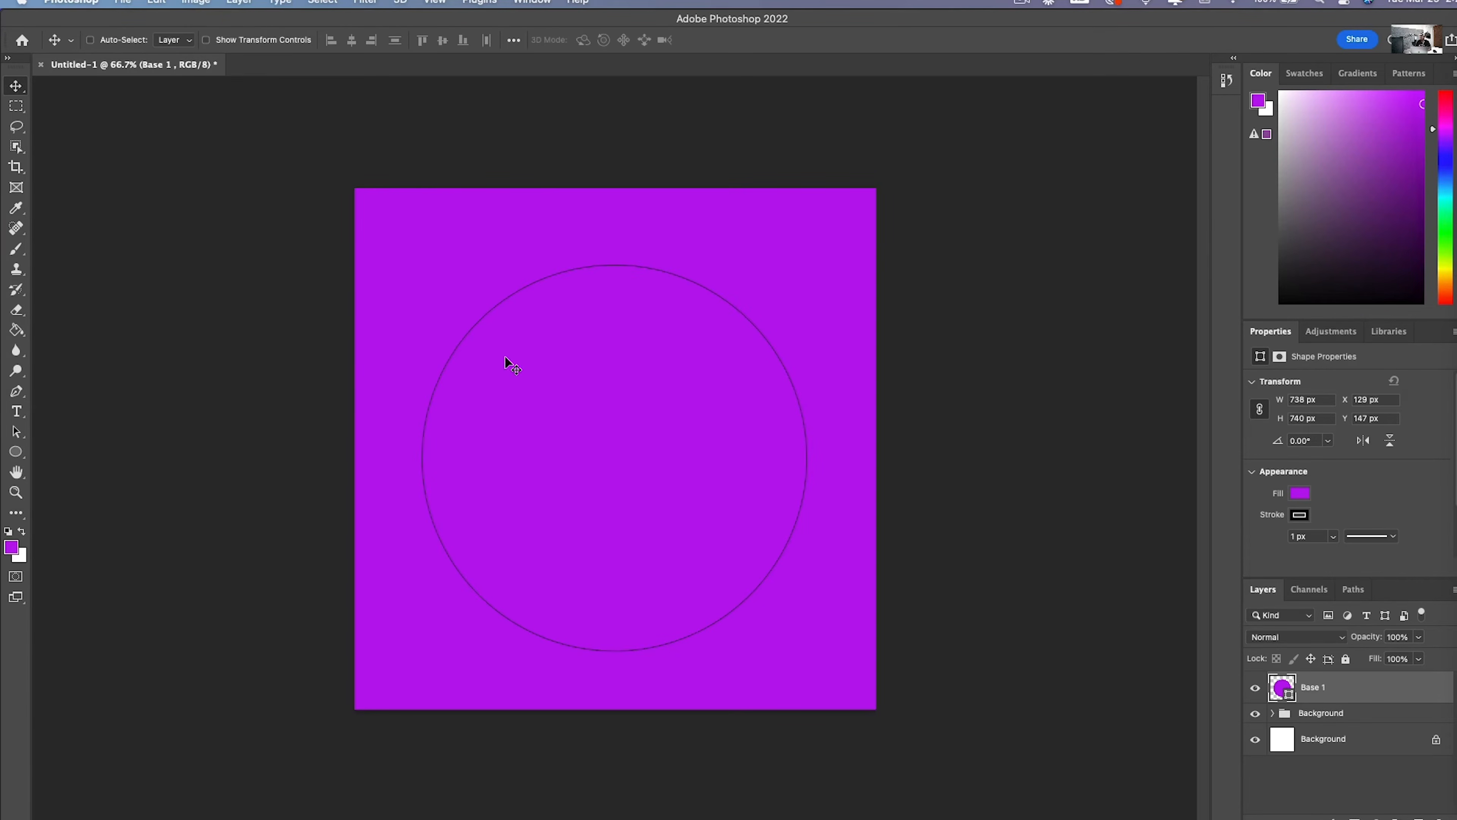
click(1254, 713)
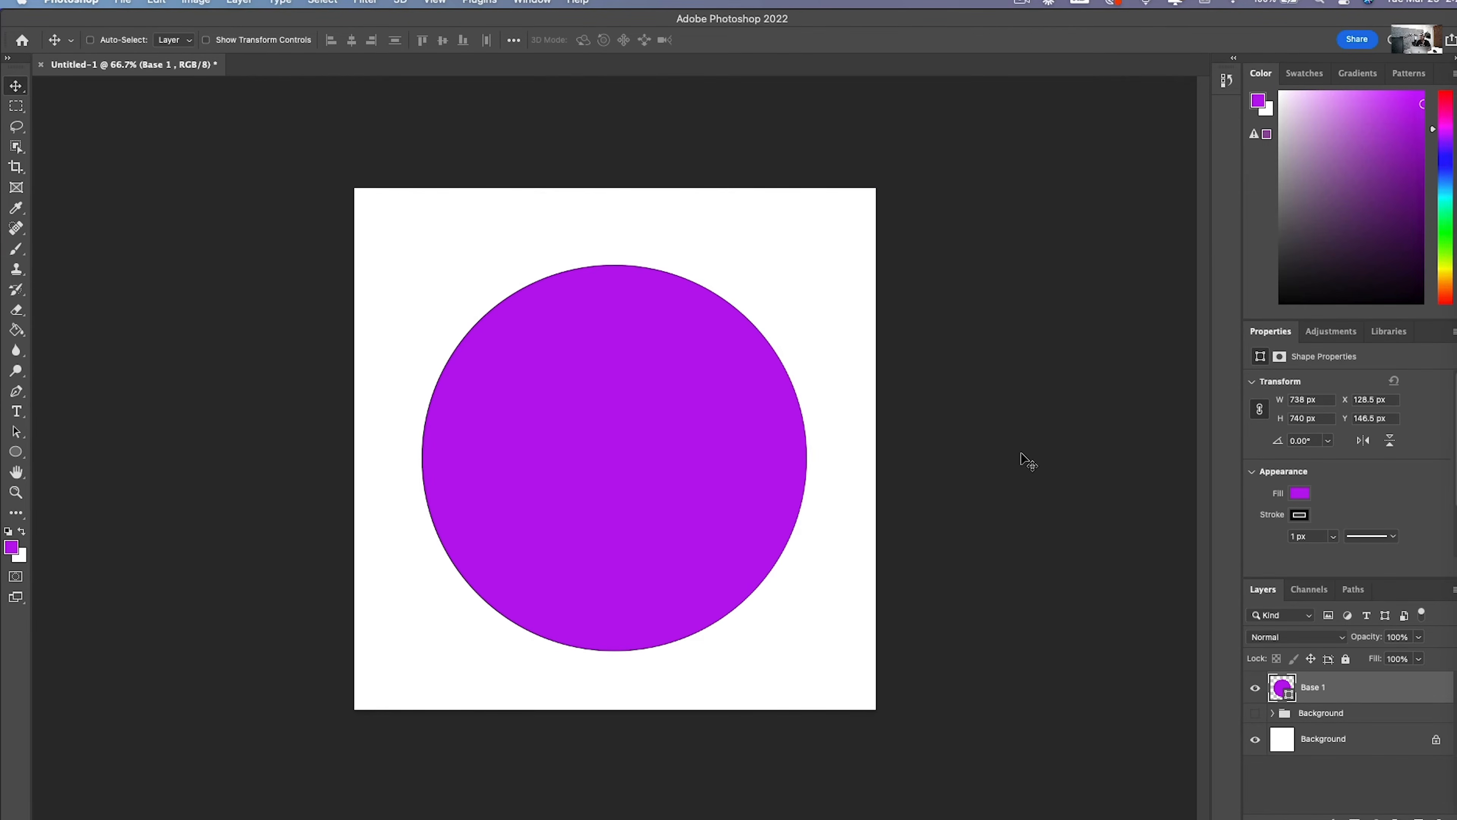
click(1255, 713)
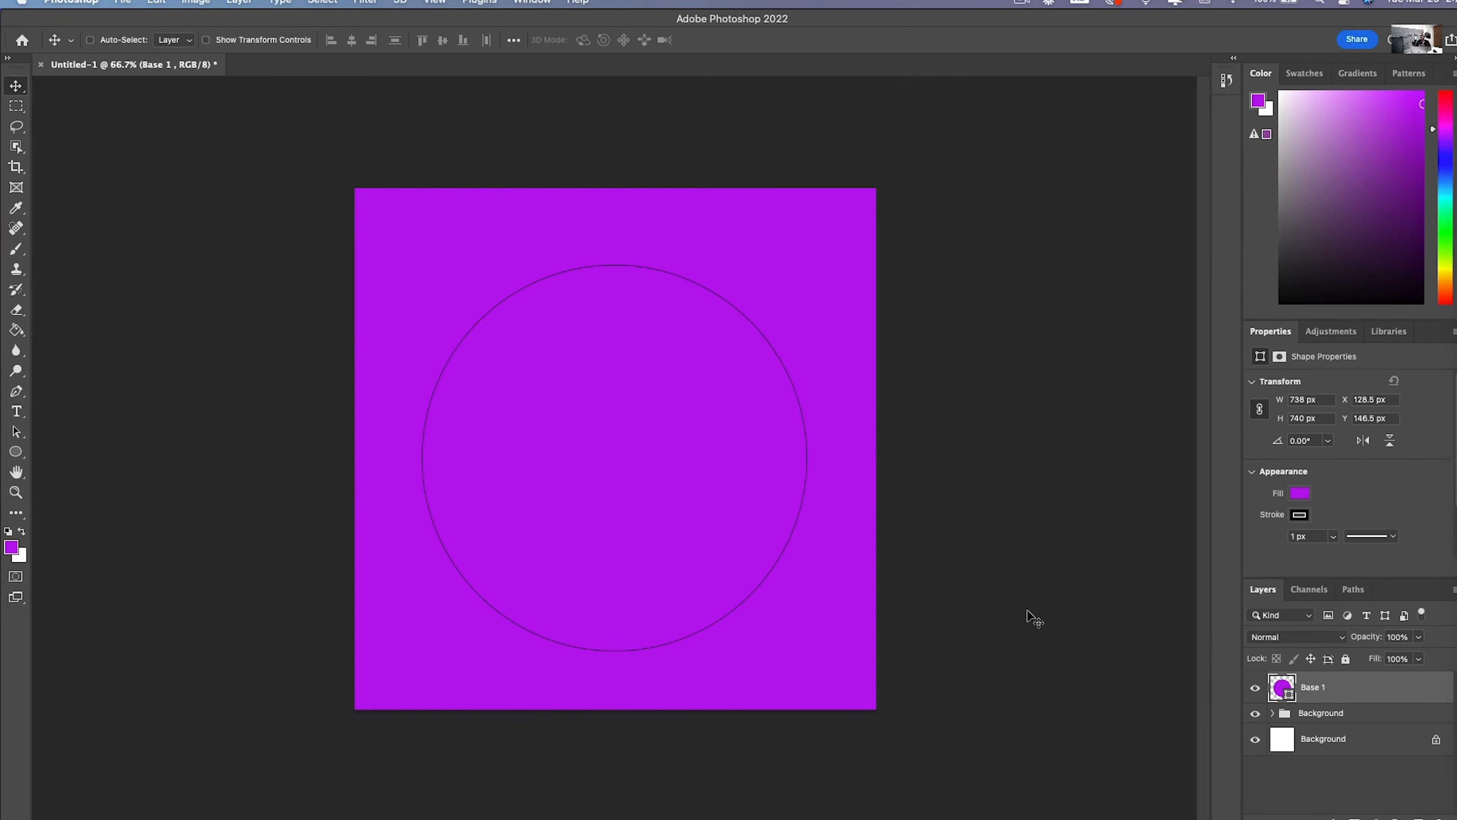
Step: Give the circle a yellow stroke about 12.87 px wide
key(u)
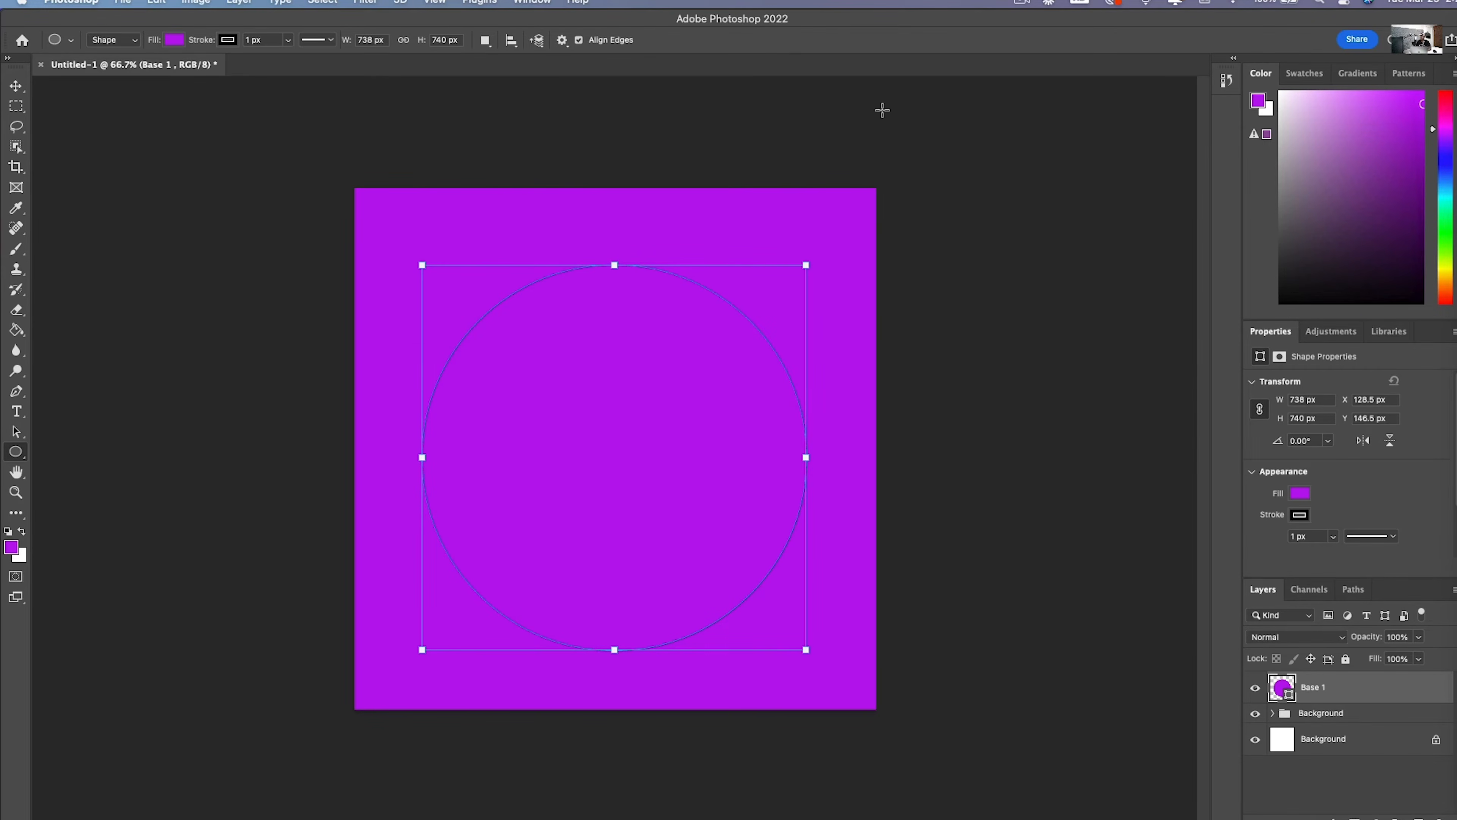
click(234, 39)
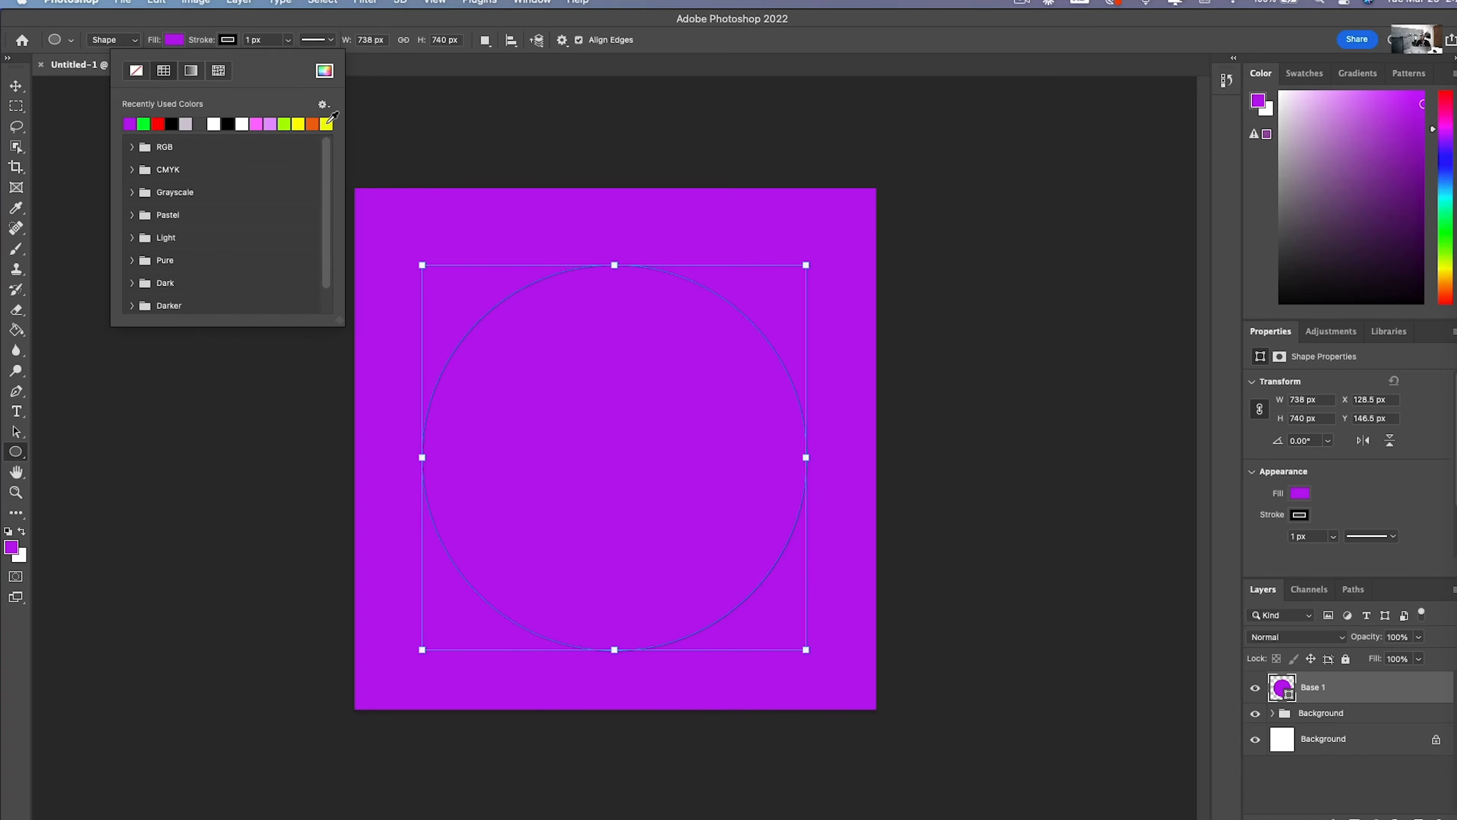
click(1004, 308)
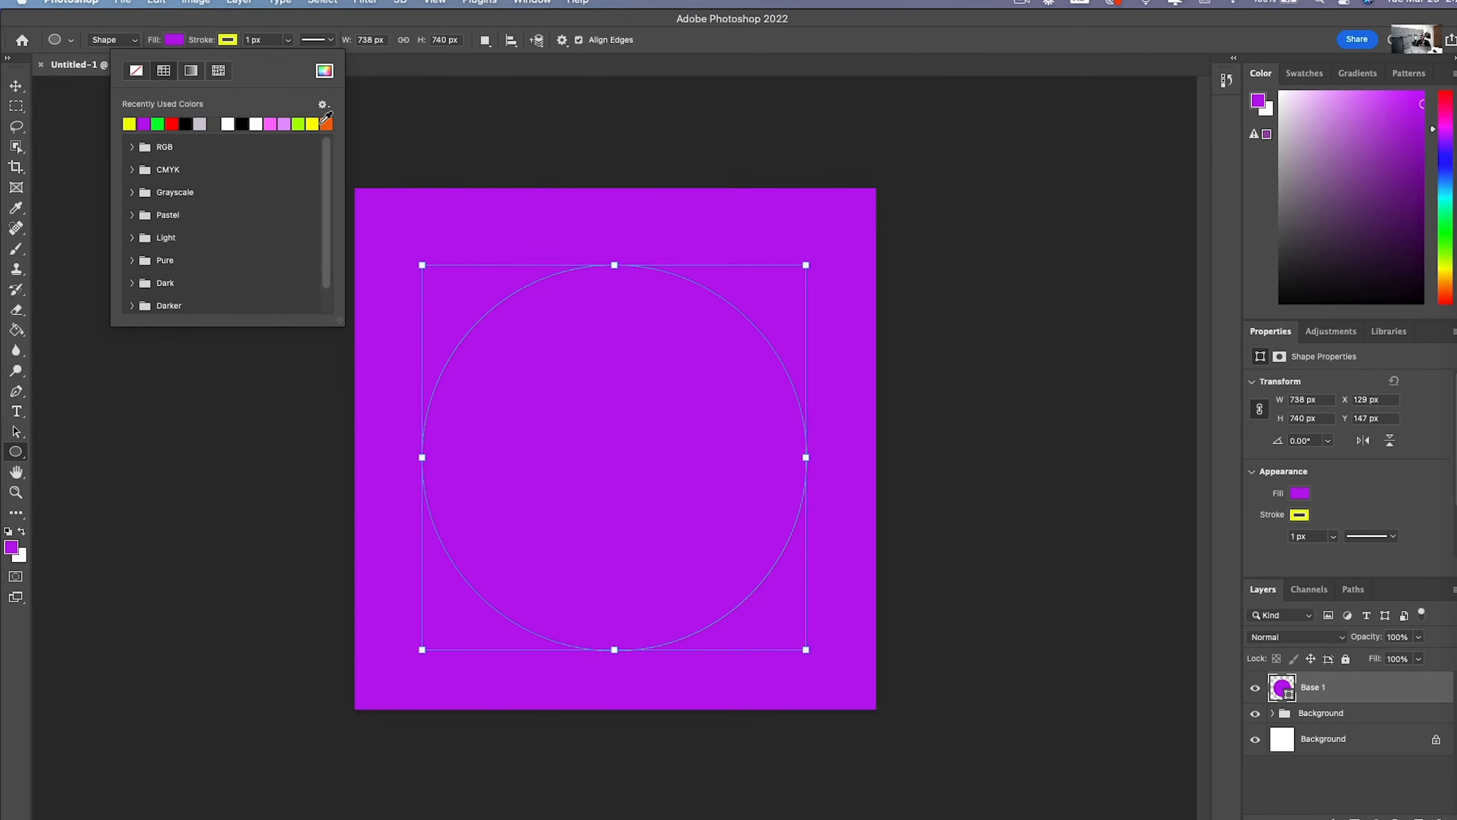
click(298, 124)
click(284, 124)
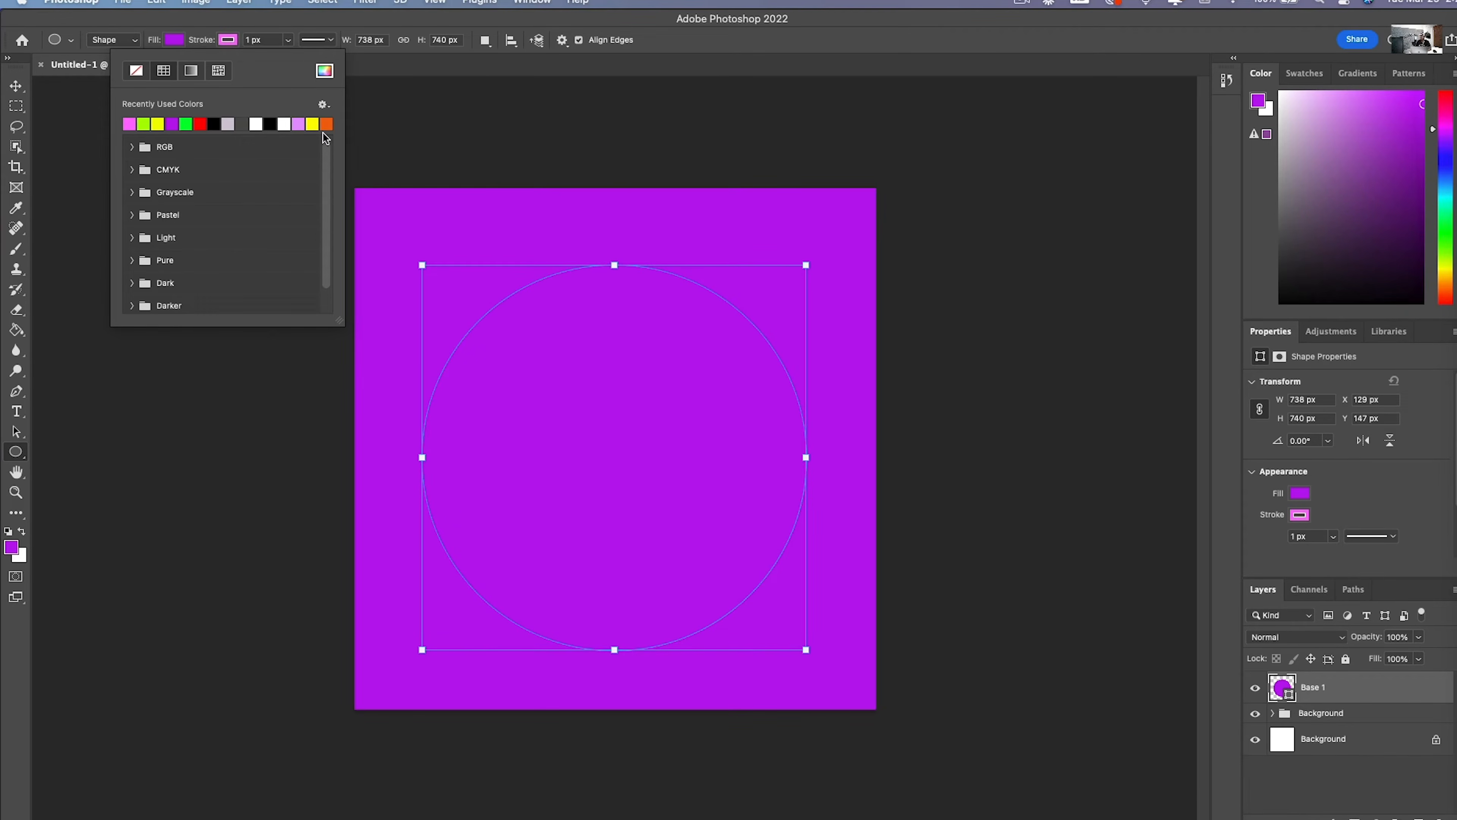
click(312, 123)
click(289, 40)
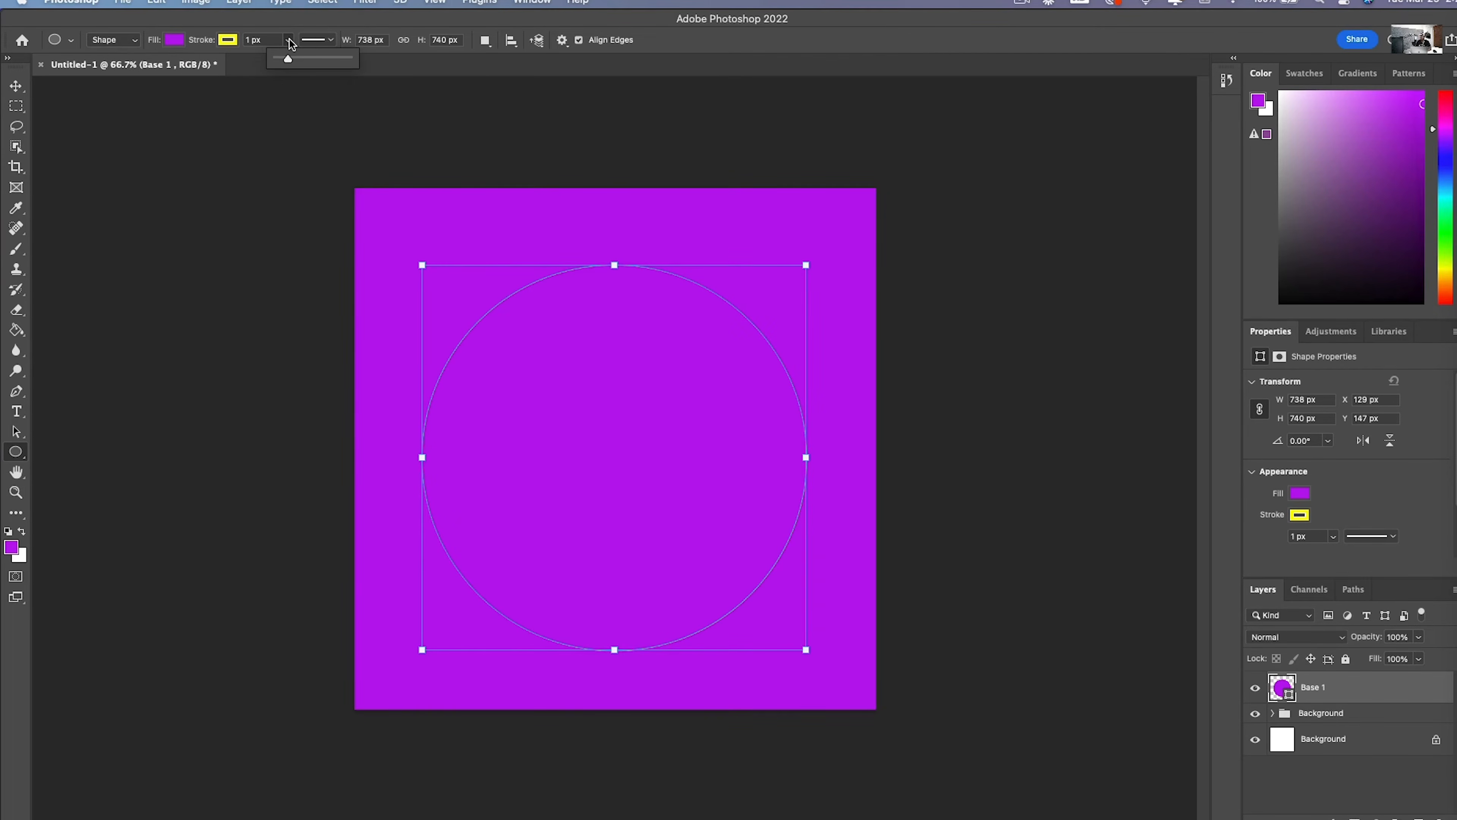
drag(288, 60, 310, 64)
mouse_move(303, 65)
mouse_down()
mouse_move(341, 76)
mouse_move(277, 61)
mouse_move(291, 64)
mouse_up()
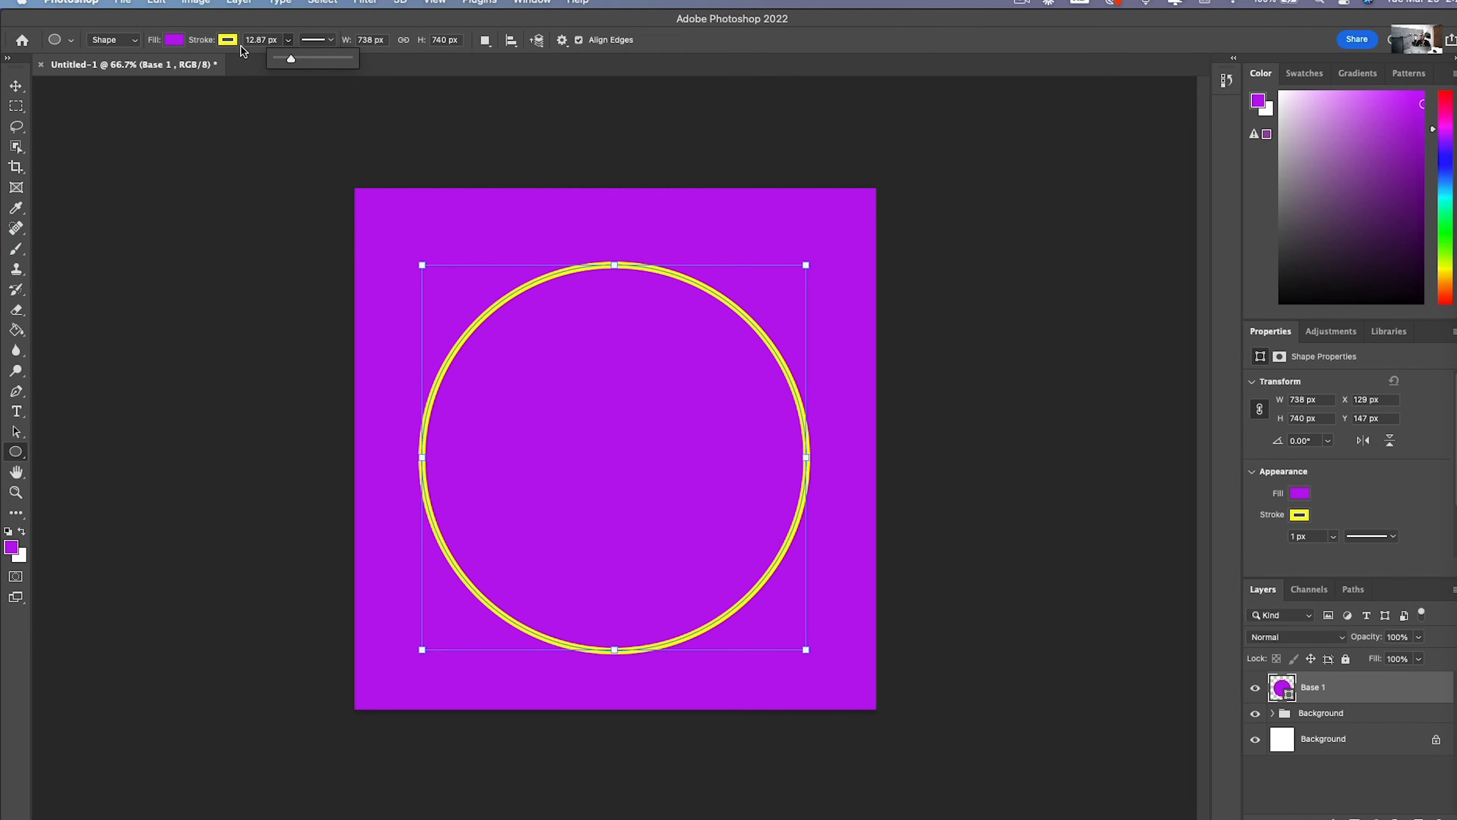
Step: Remove the circle's stroke and set its fill to orange from the recently used colors
click(227, 39)
click(136, 71)
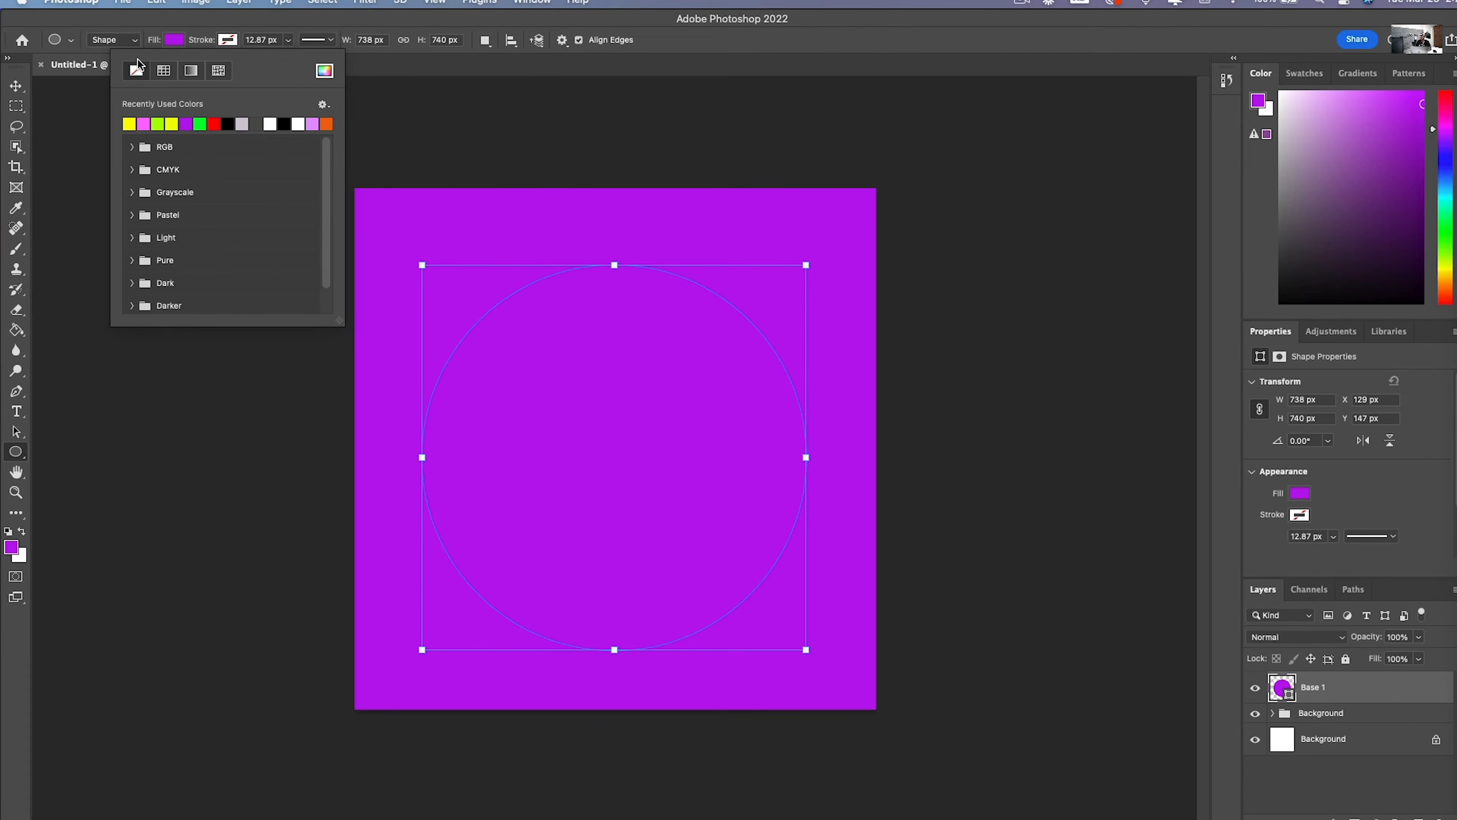
click(178, 40)
click(178, 40)
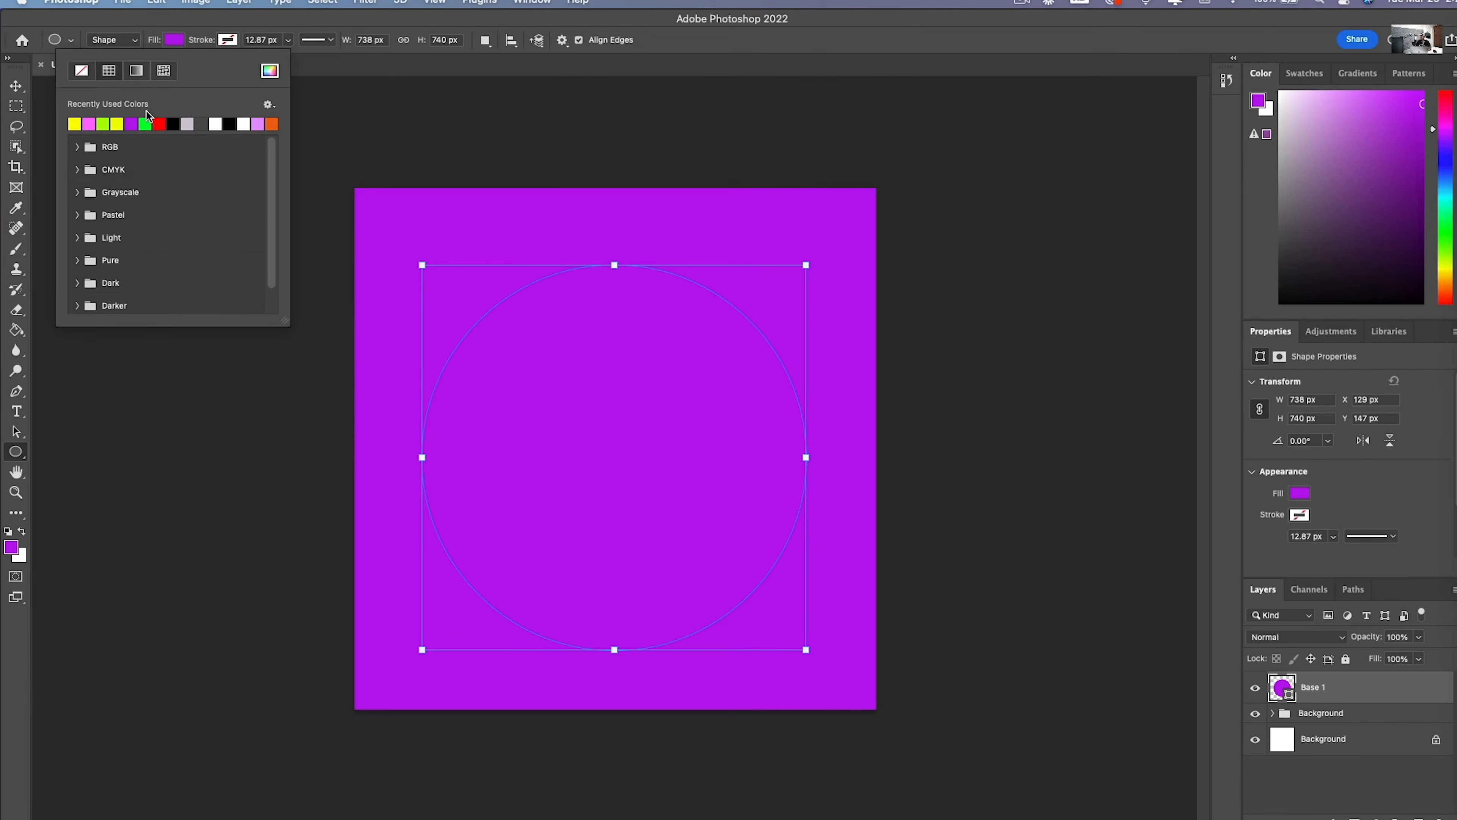
click(77, 148)
click(114, 202)
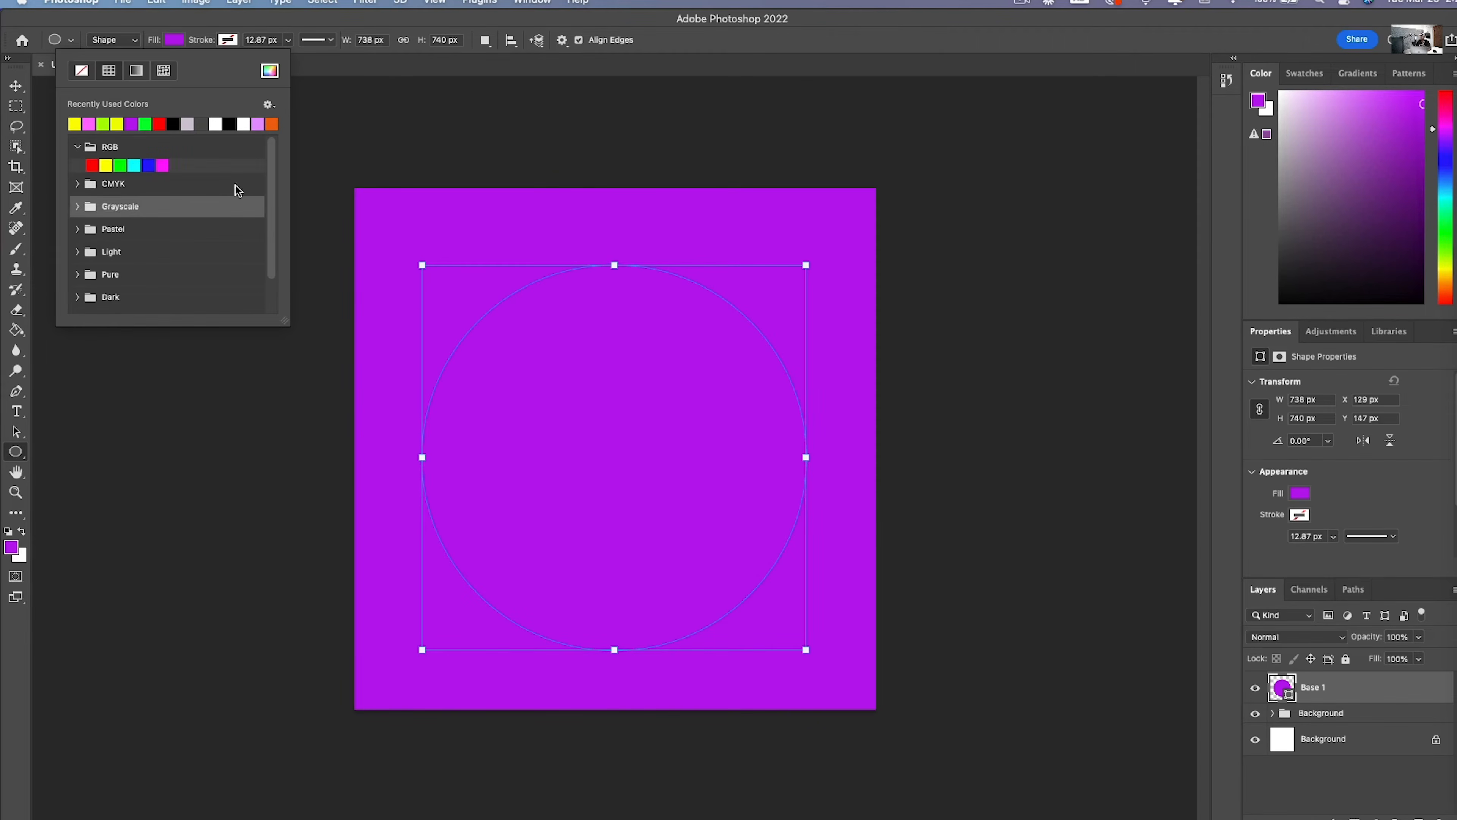
click(272, 124)
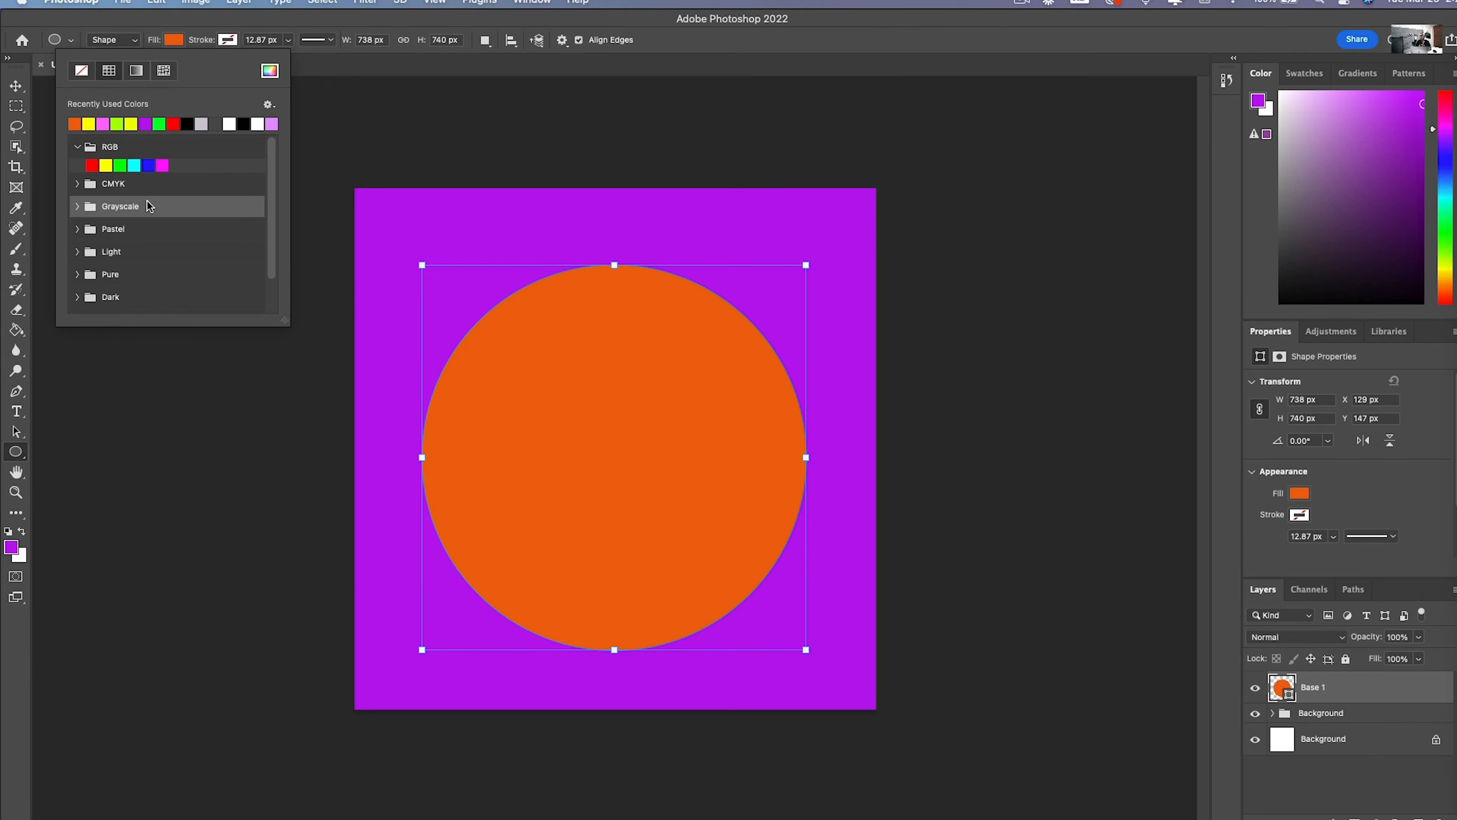
Step: Duplicate the Base 1 layer within the same document
click(17, 107)
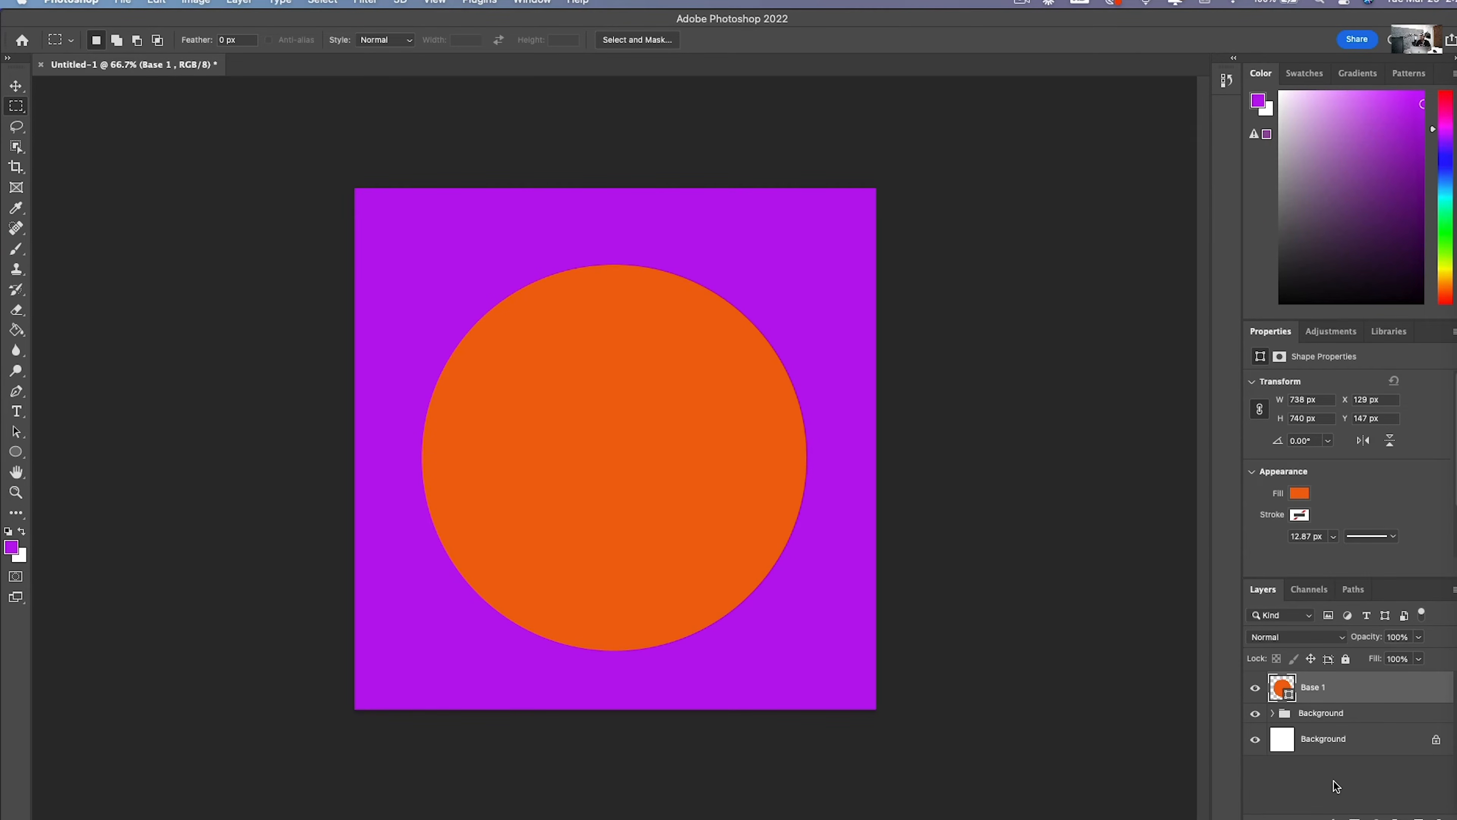
right_click(1365, 697)
click(1386, 686)
right_click(1357, 696)
click(1273, 112)
drag(700, 131, 859, 135)
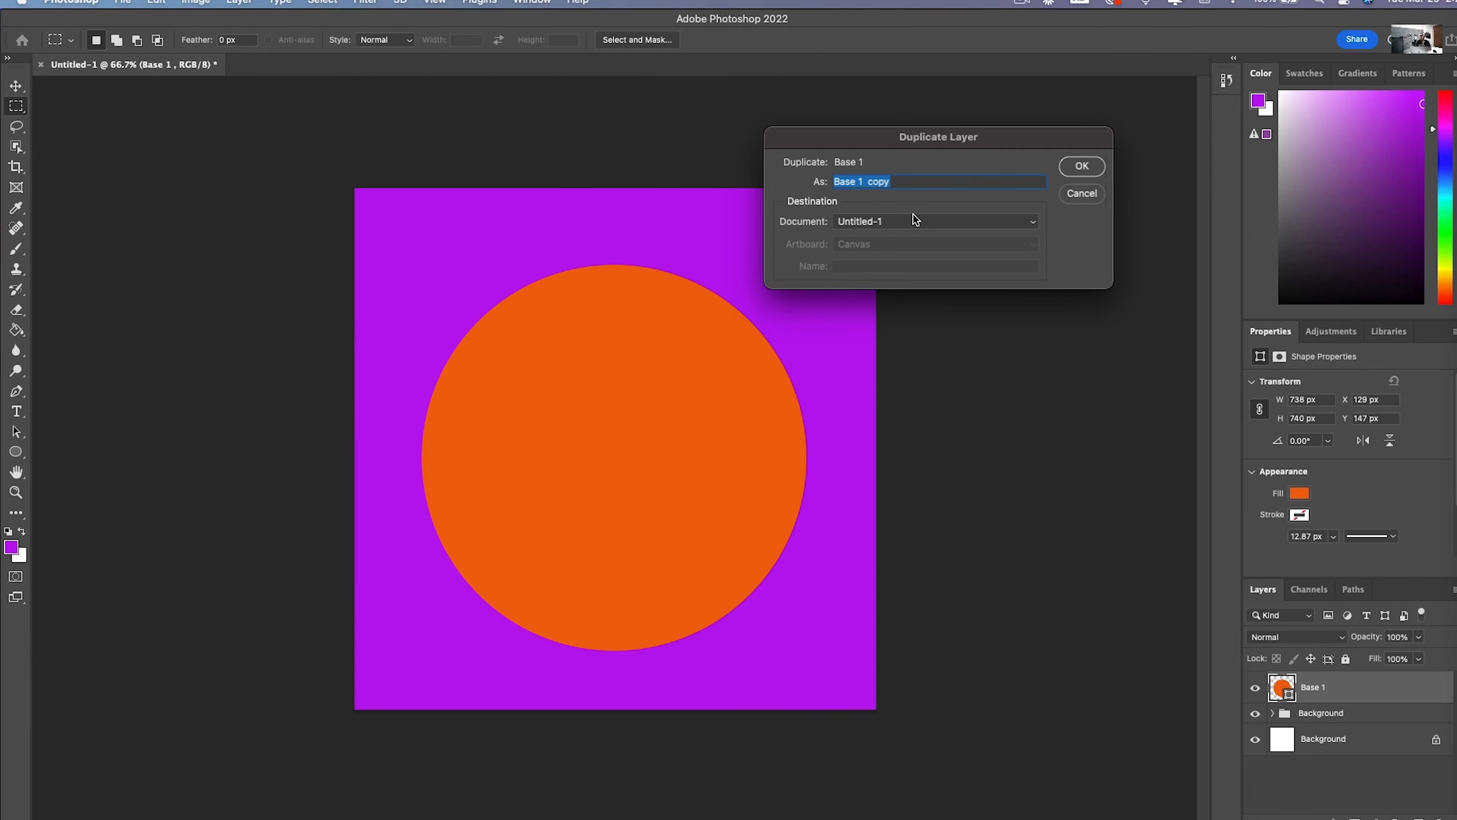
click(1071, 171)
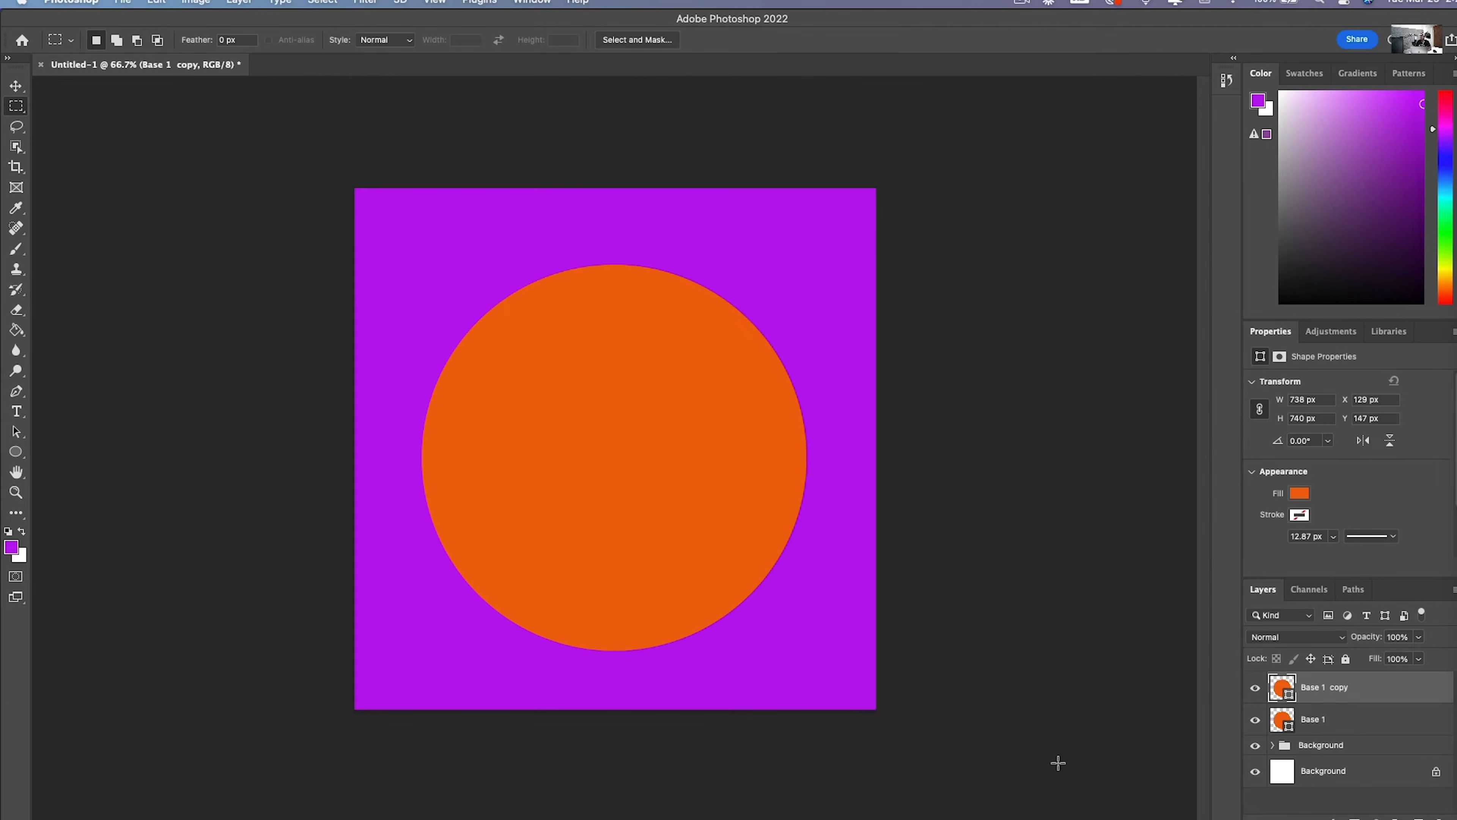
Step: Rename the duplicated circle layer to Base2
double_click(1332, 686)
text(Base3)
key(BackSpace)
text(2)
key(Return)
key(h)
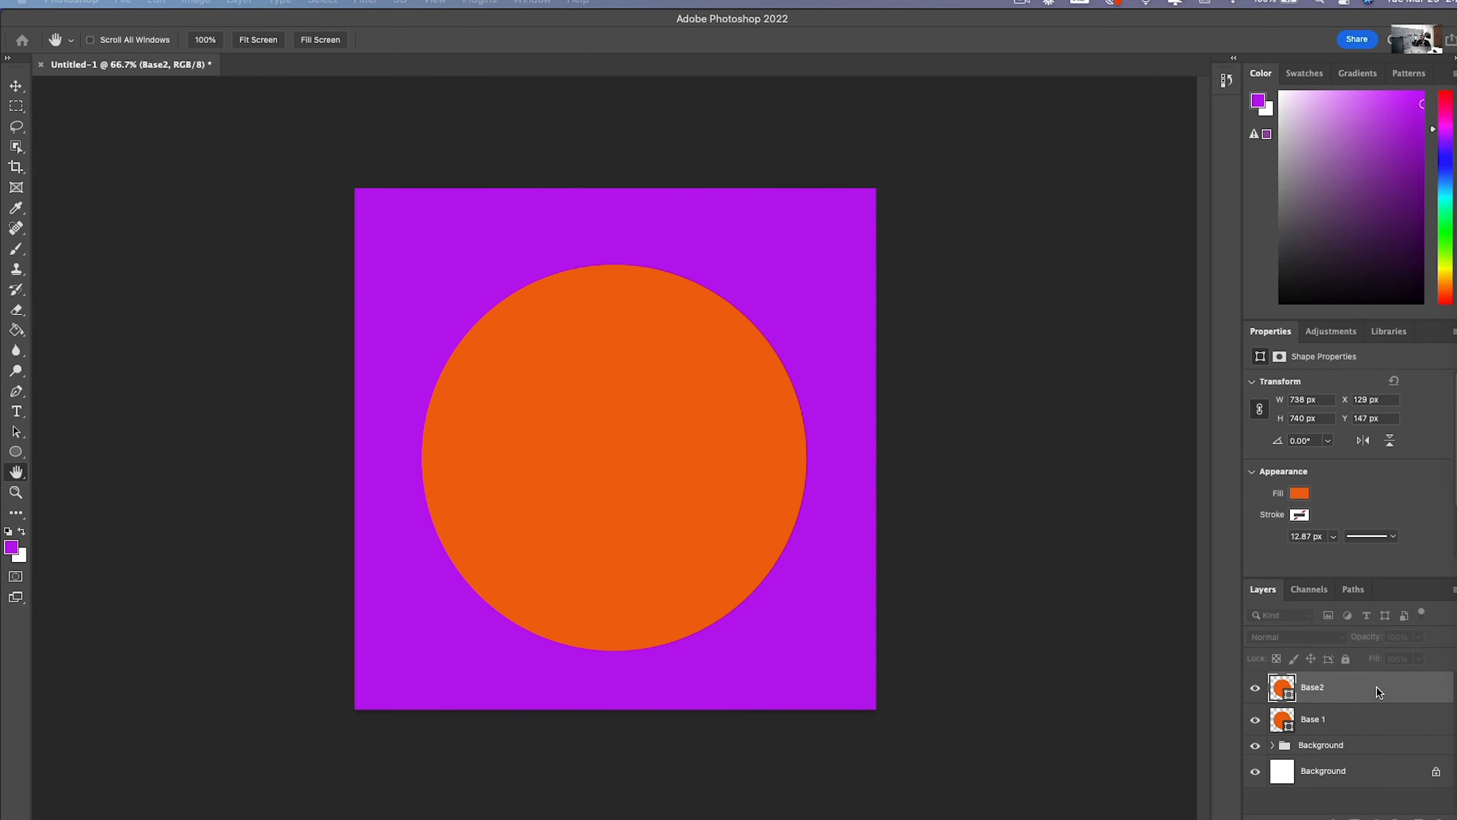
drag(1, 172, 745, 255)
click(908, 310)
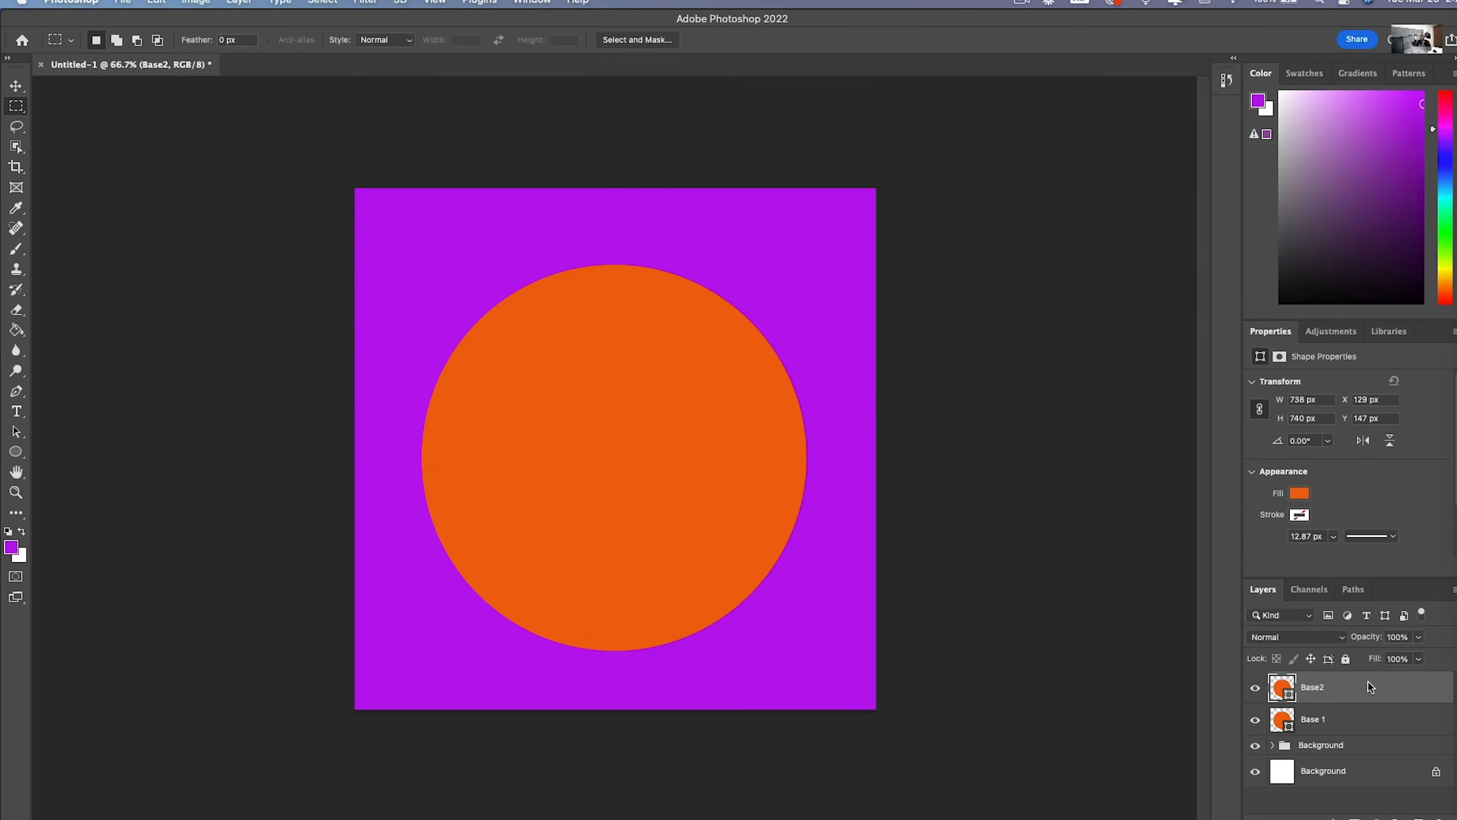
Step: Add a Gradient Overlay to the Base2 layer using the Orange_05 preset from the Oranges gradients
double_click(1368, 687)
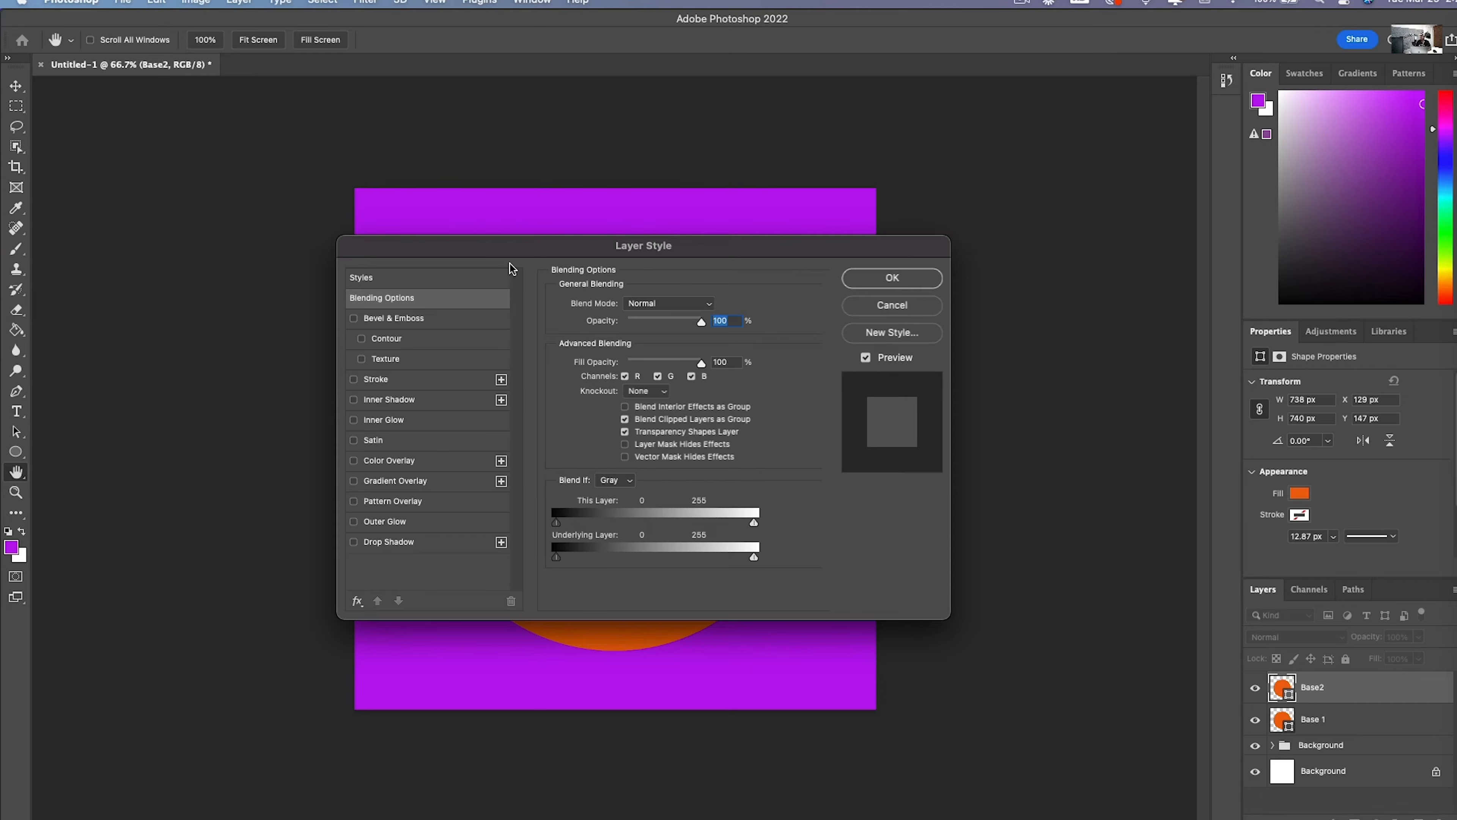
click(355, 481)
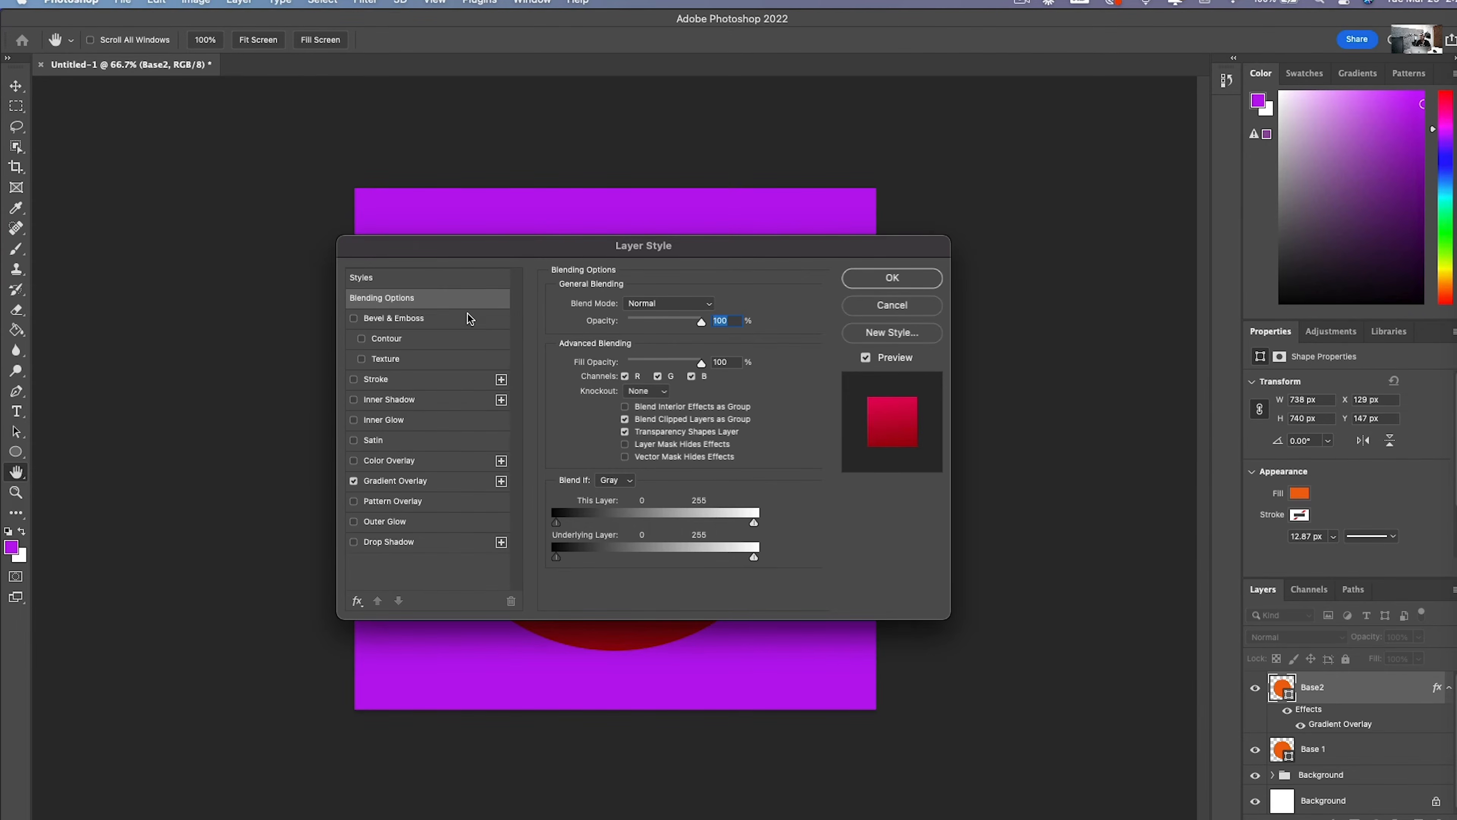
drag(440, 253, 973, 351)
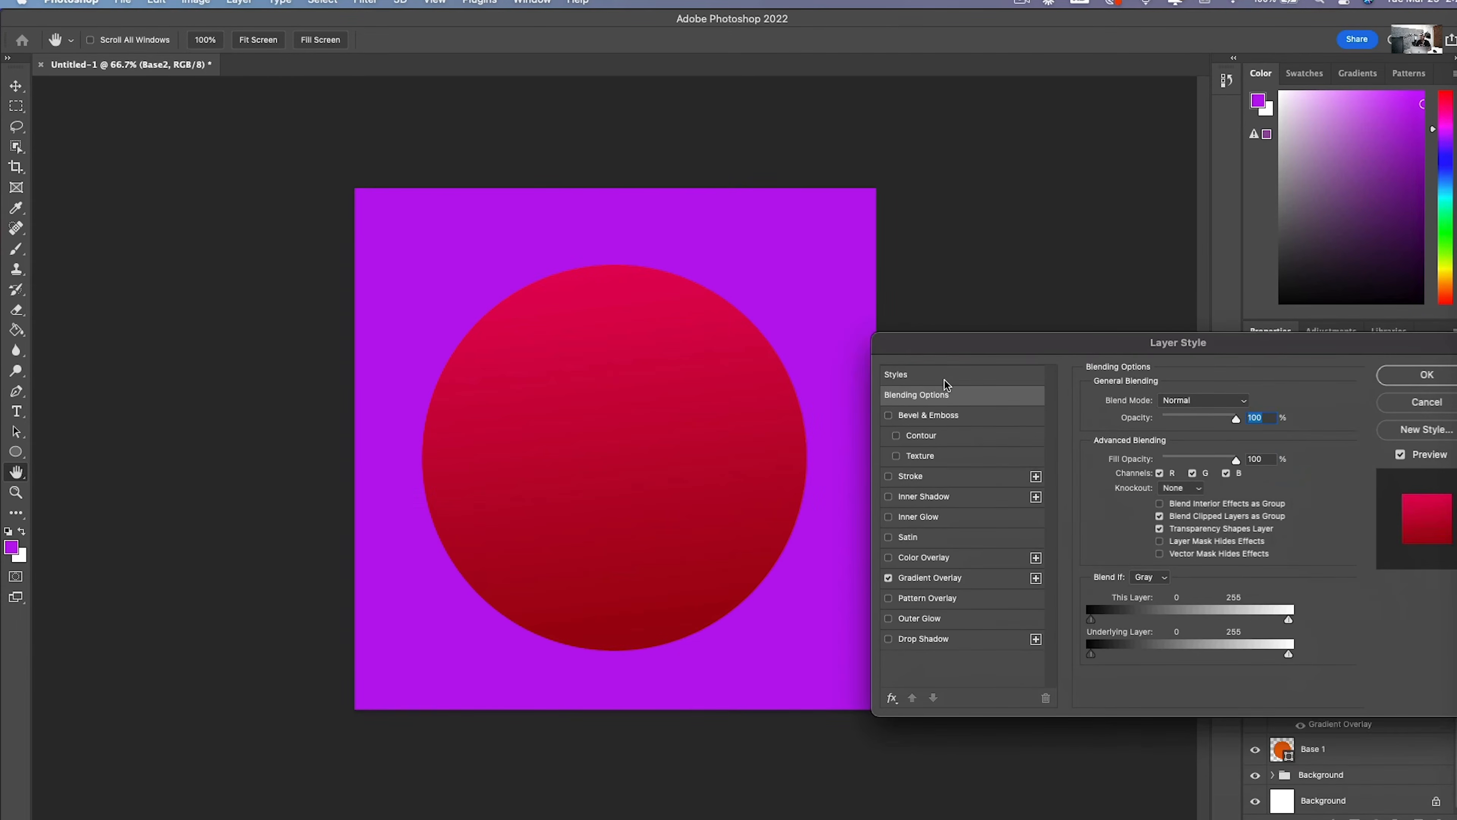
click(935, 581)
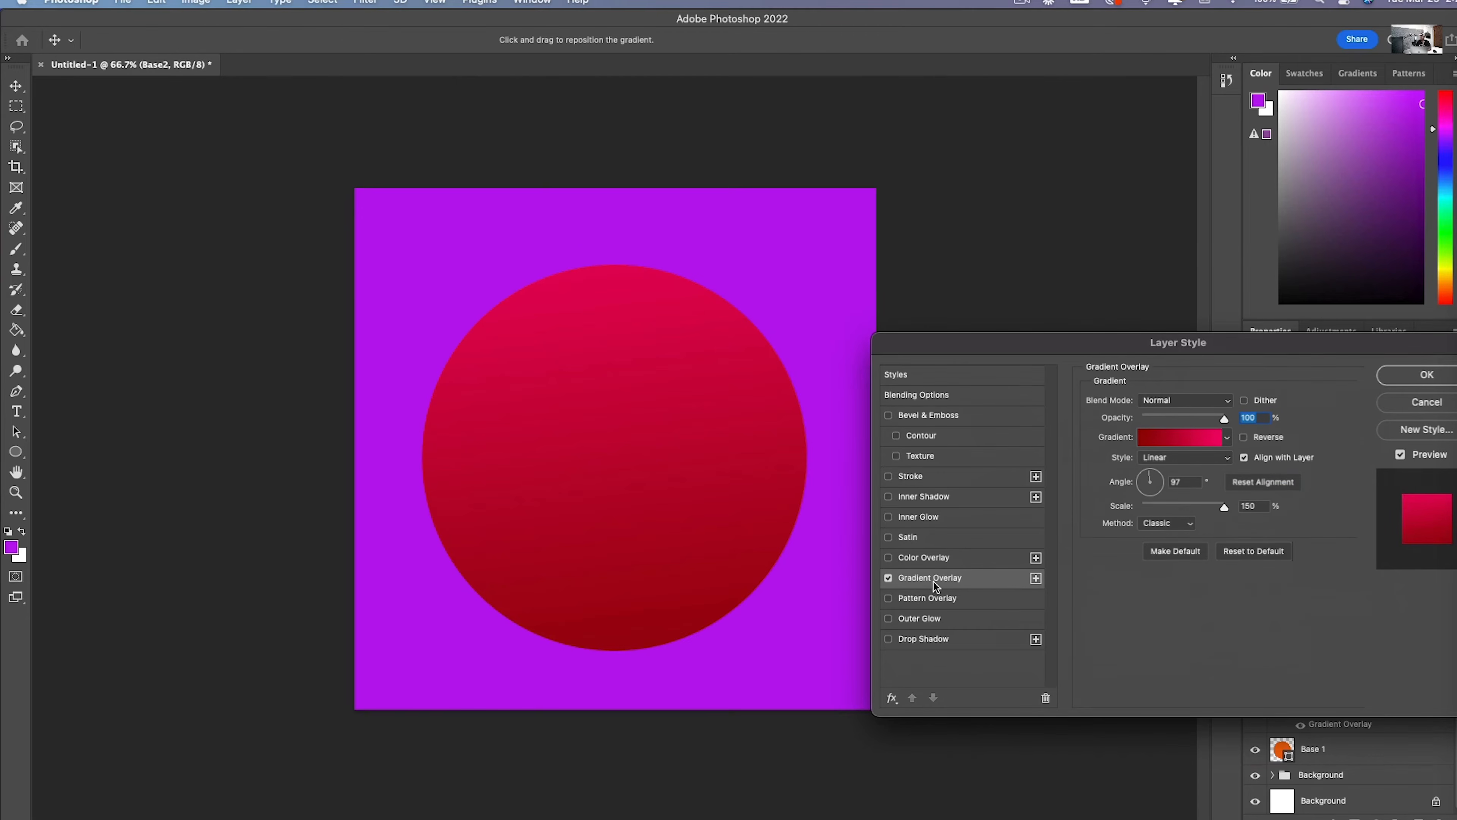
click(1208, 437)
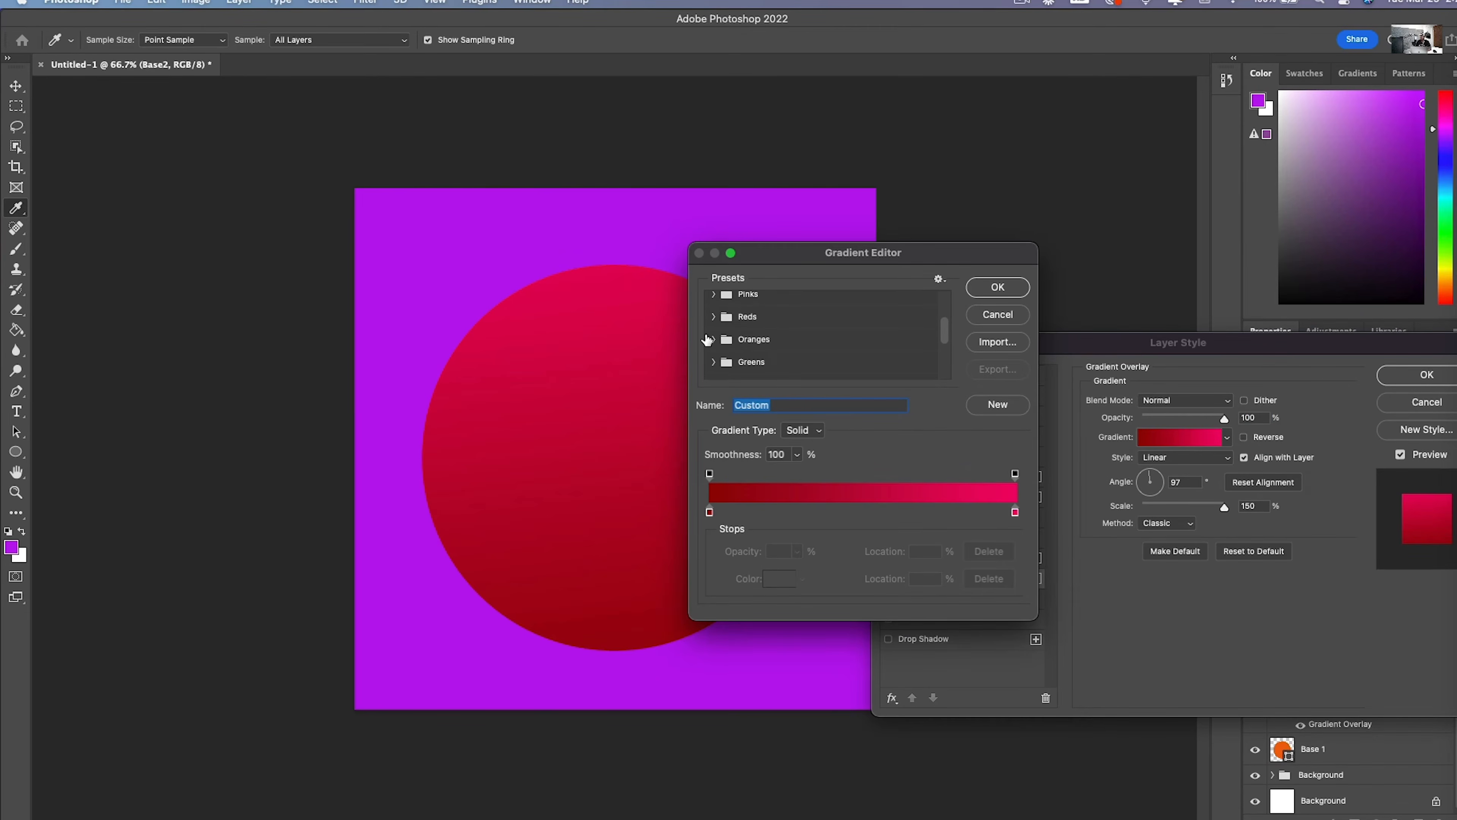
click(713, 347)
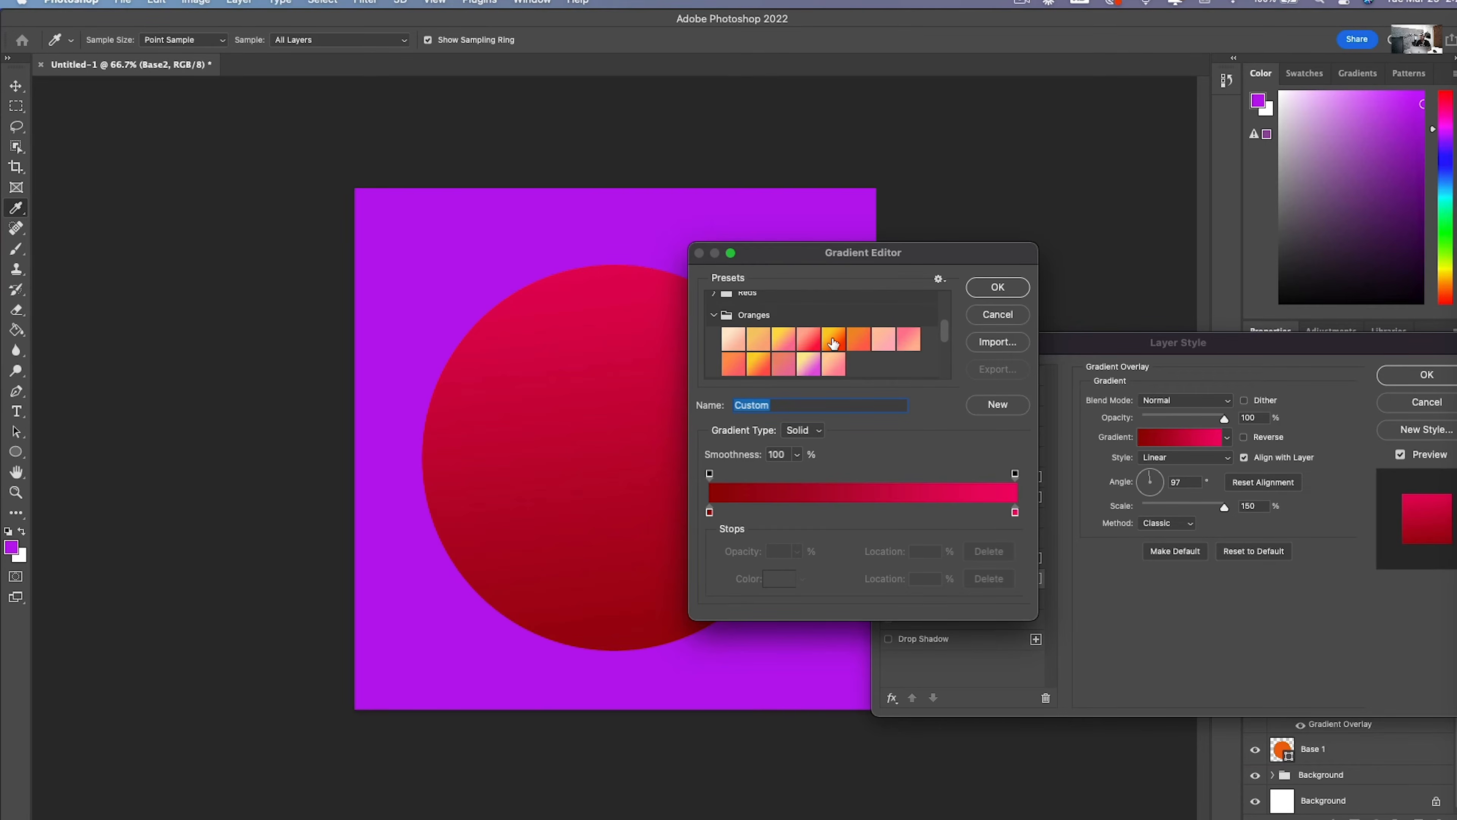
click(833, 338)
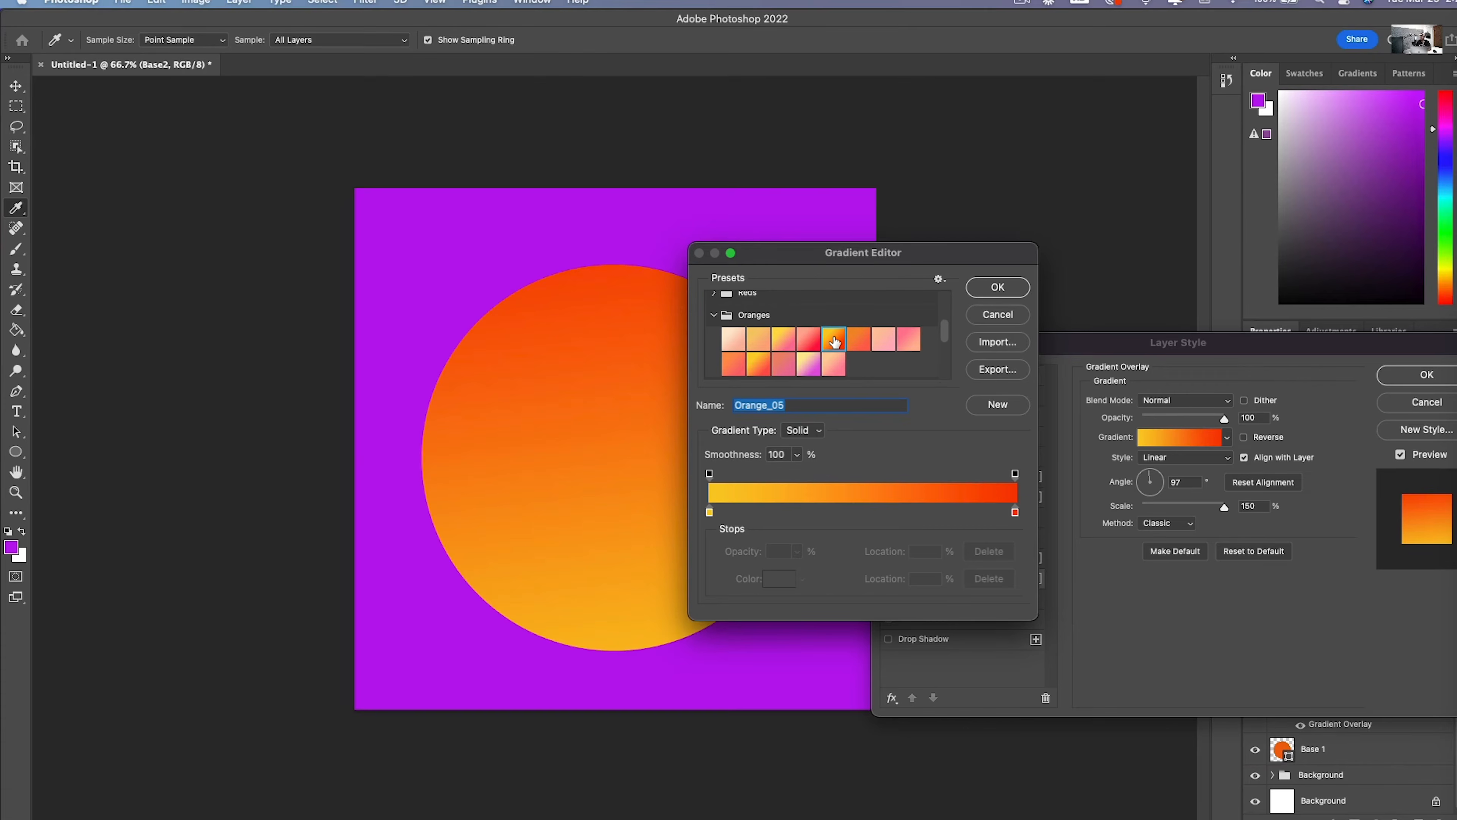
click(993, 291)
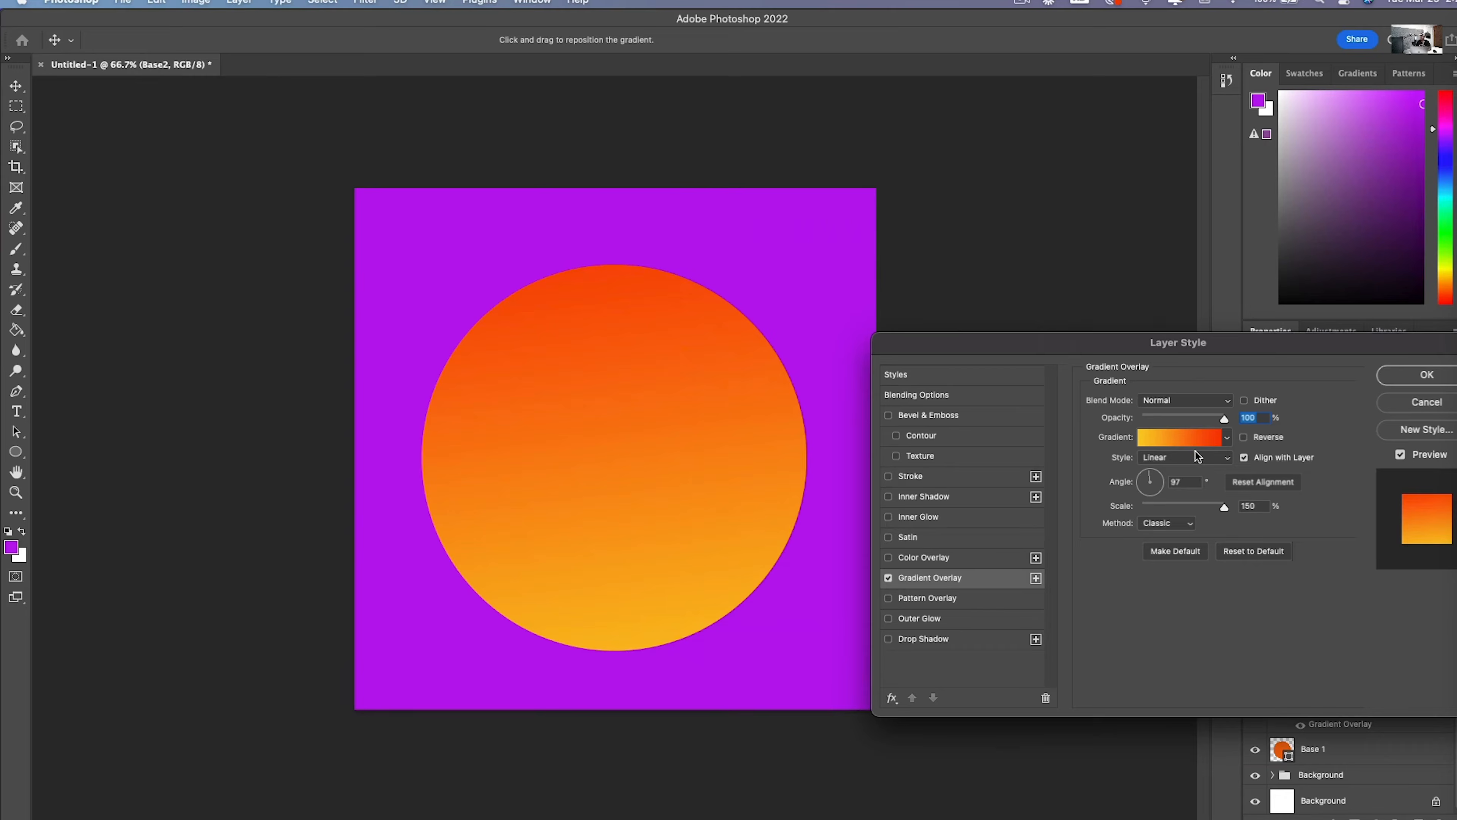
Step: Change the Base2 gradient overlay's style to Radial and apply the layer style
click(1196, 451)
click(1168, 466)
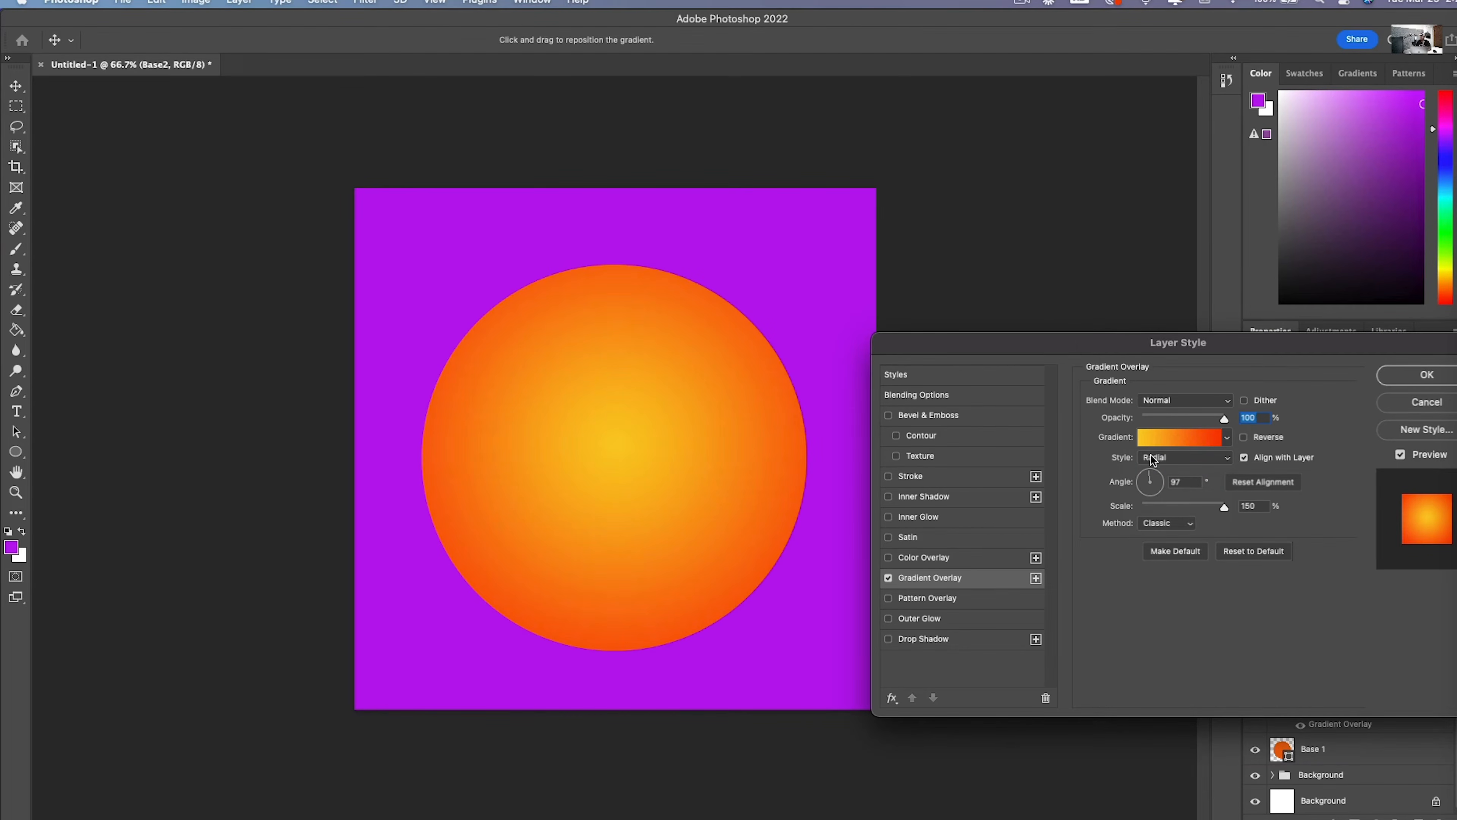
mouse_move(1225, 506)
mouse_down()
mouse_move(1181, 500)
mouse_move(1225, 505)
mouse_up()
click(1269, 506)
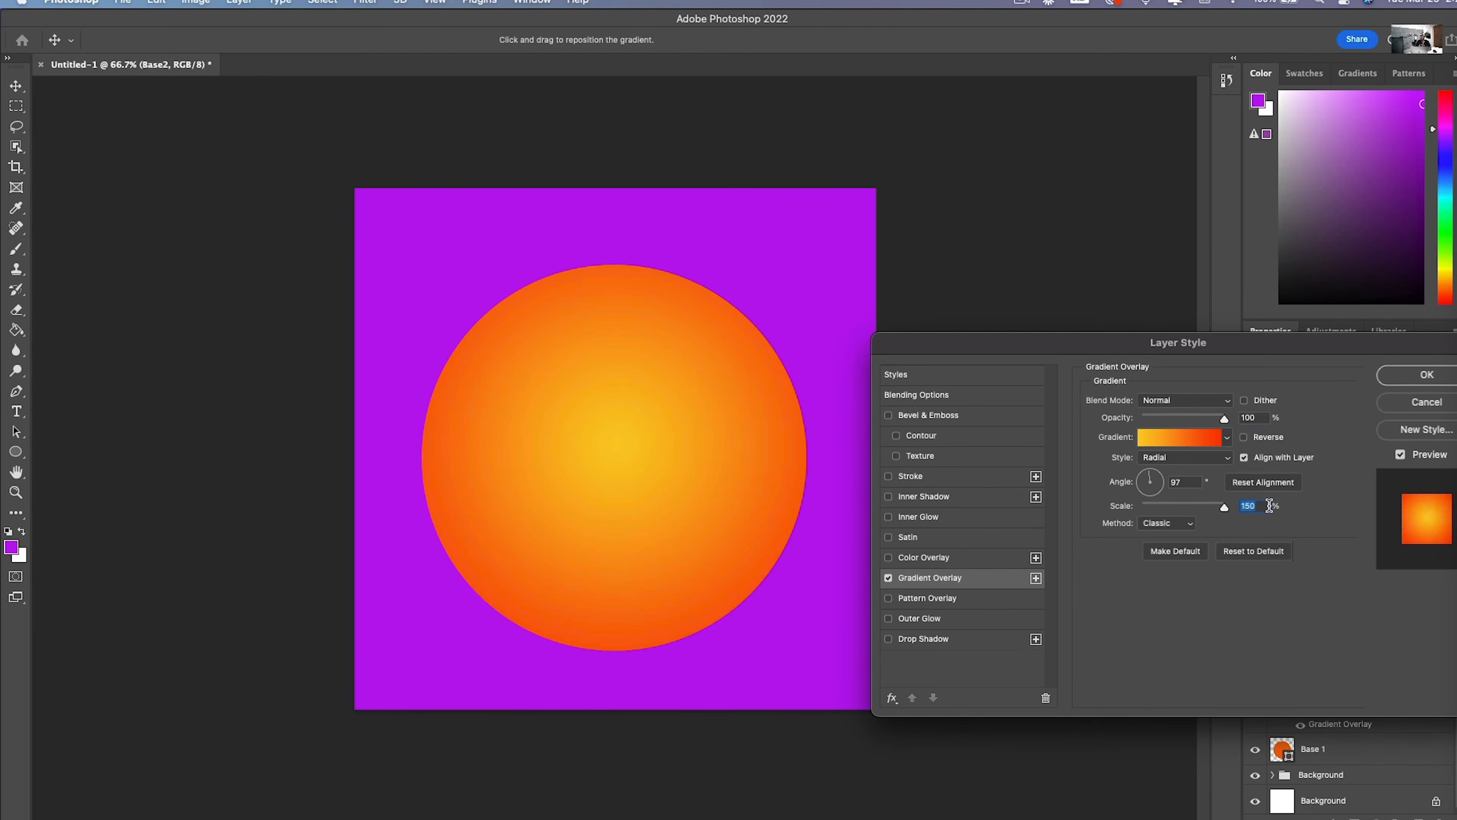
click(1416, 378)
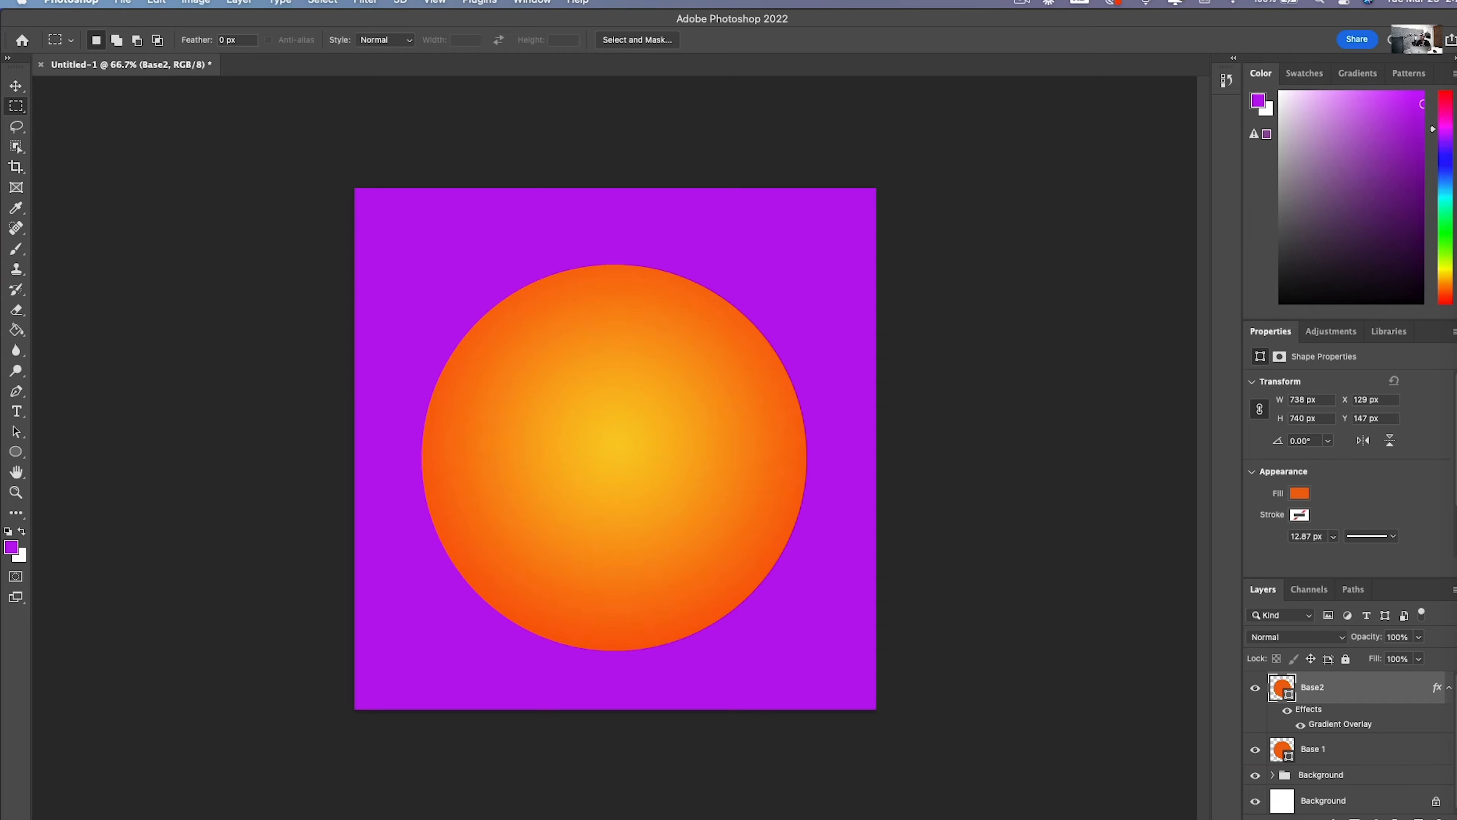
Step: Add a new layer above Base2 and hide the Base2 and Base 1 circles
key(shift+alt+super+n)
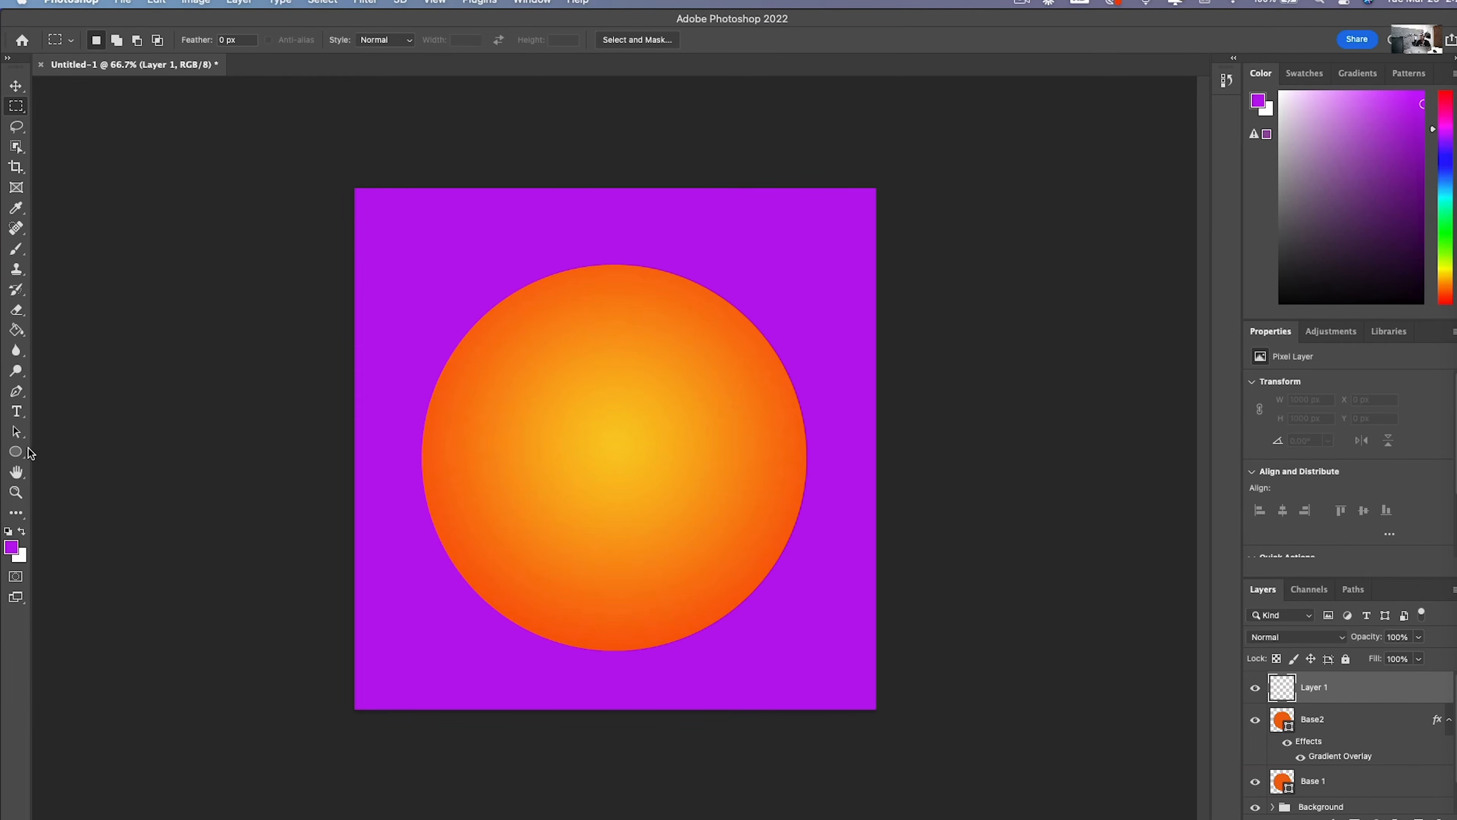
click(16, 452)
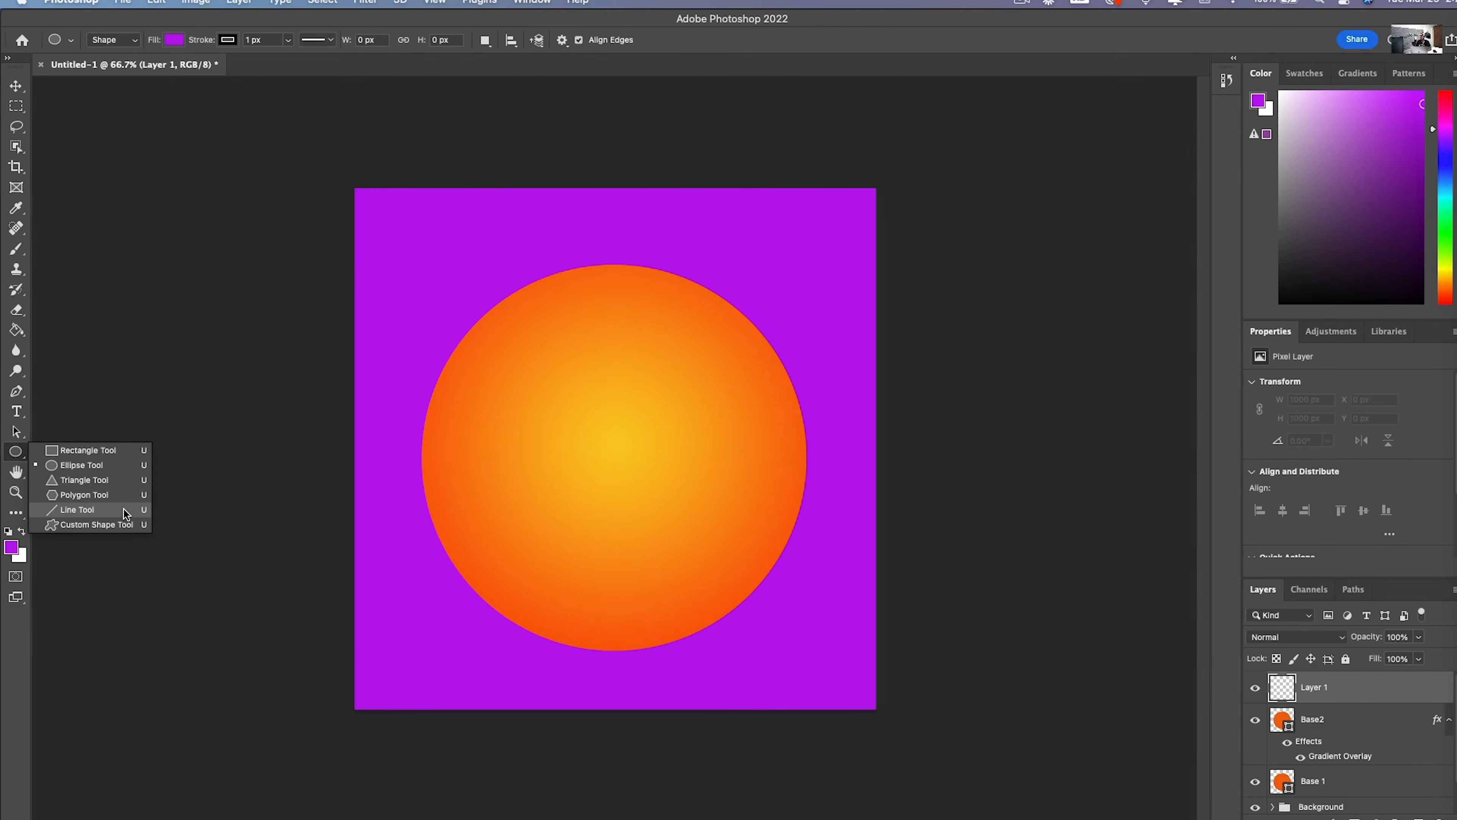
click(114, 526)
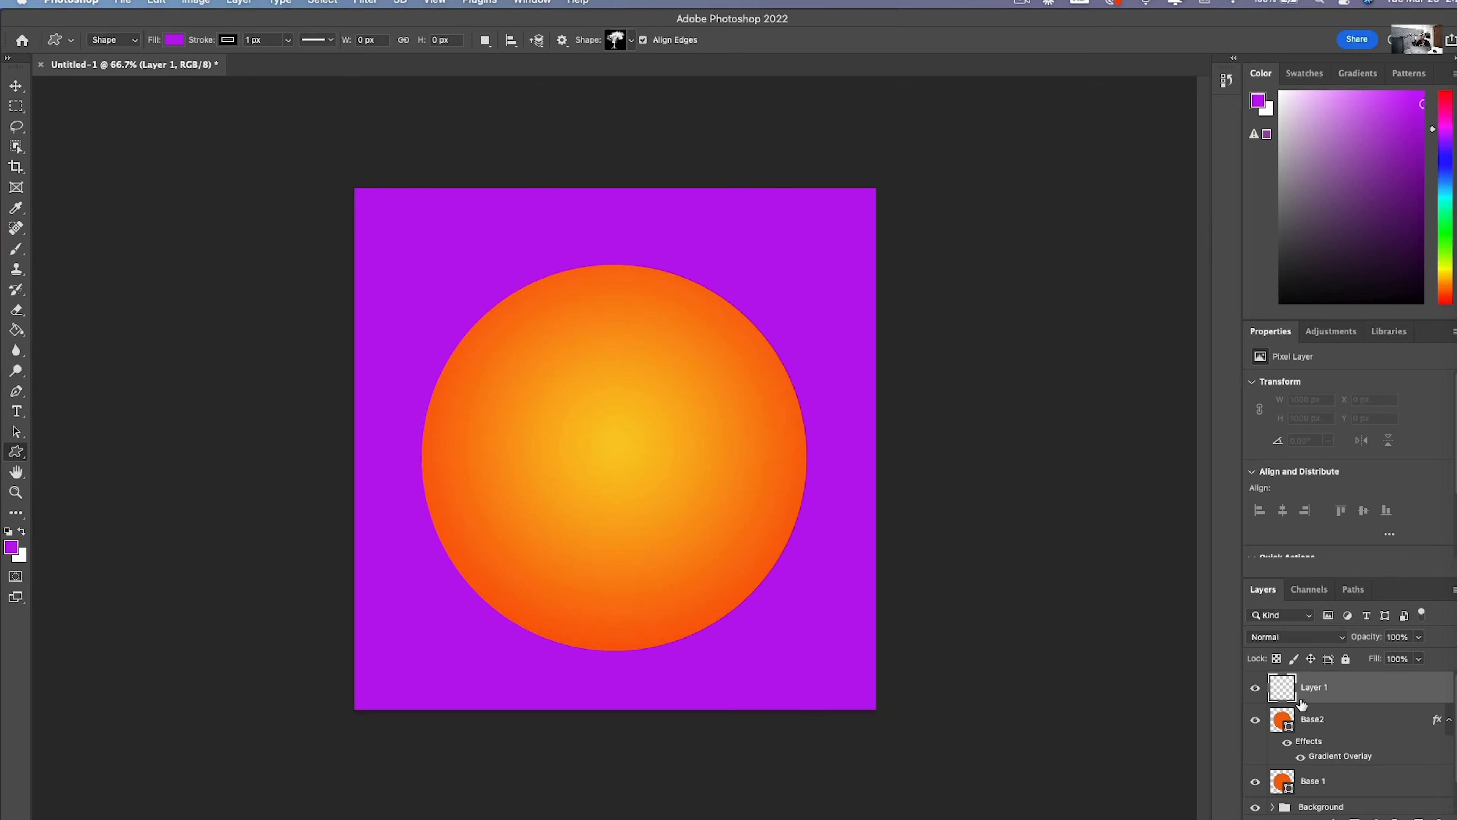
click(1253, 722)
click(1253, 779)
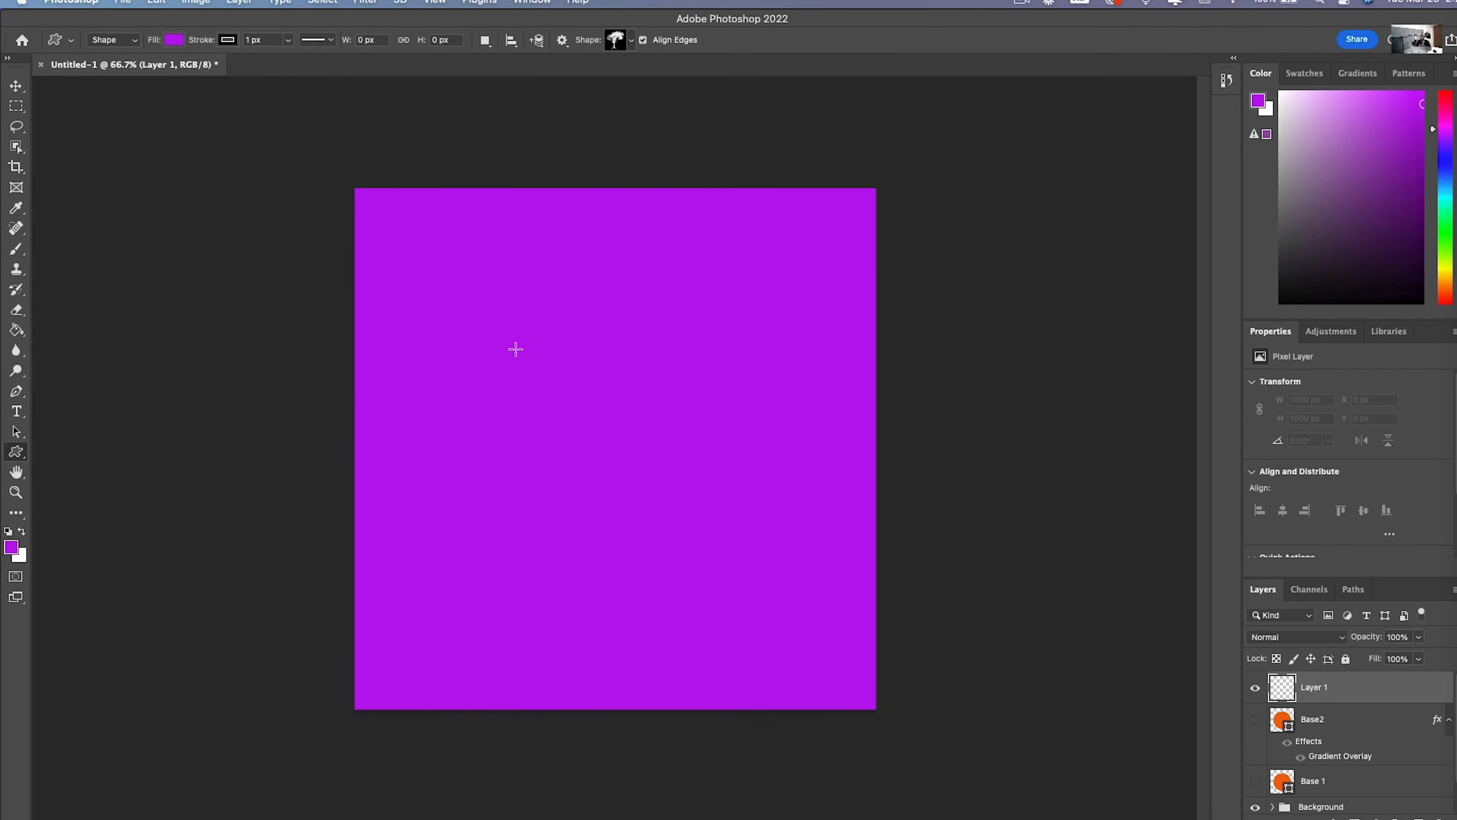
Step: Draw a triangle about 655 x 567 px with the Triangle tool and move it to the middle of the canvas
click(68, 41)
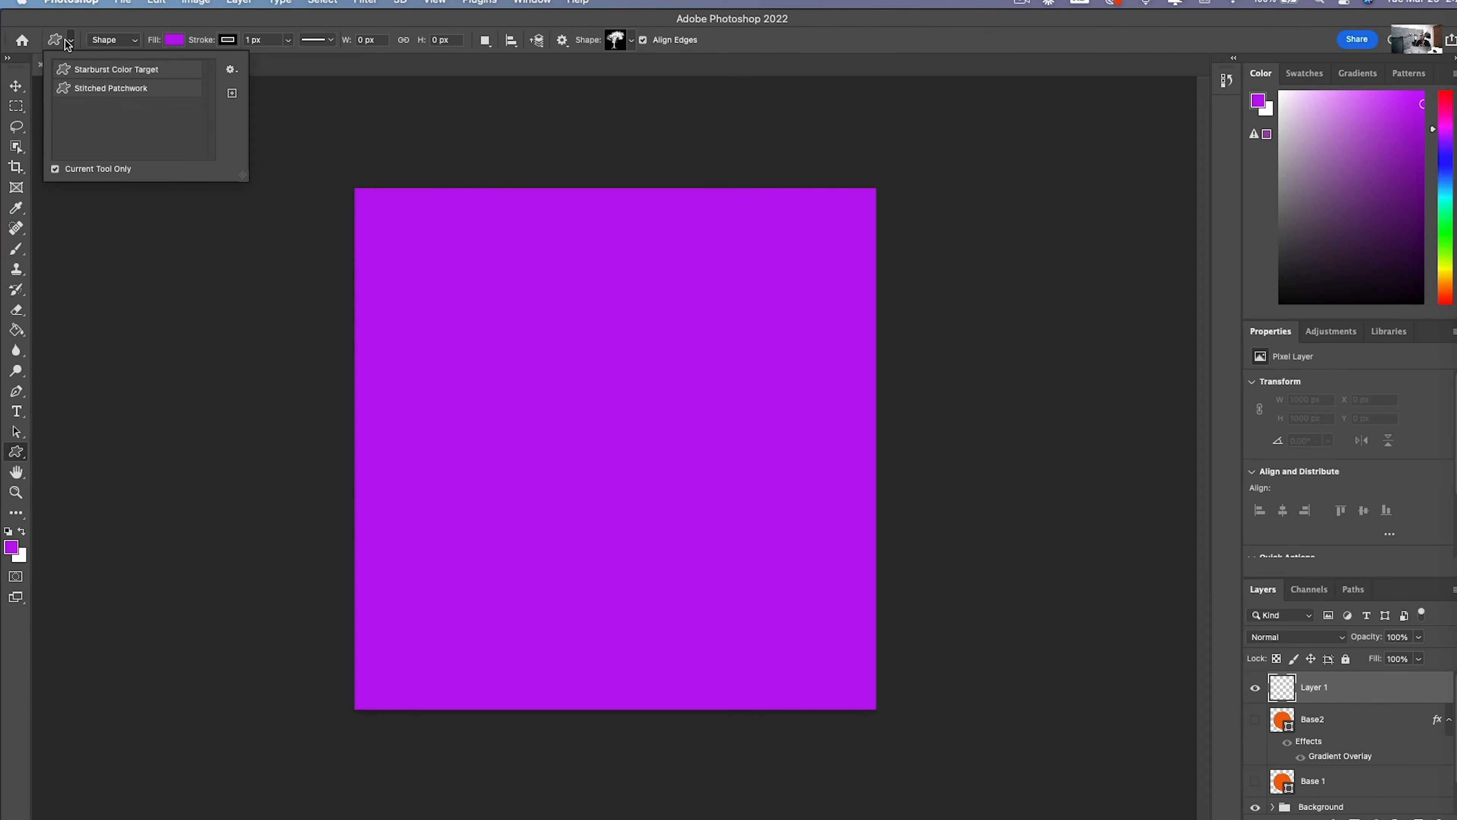
right_click(16, 452)
click(79, 486)
drag(501, 339, 894, 768)
key(v)
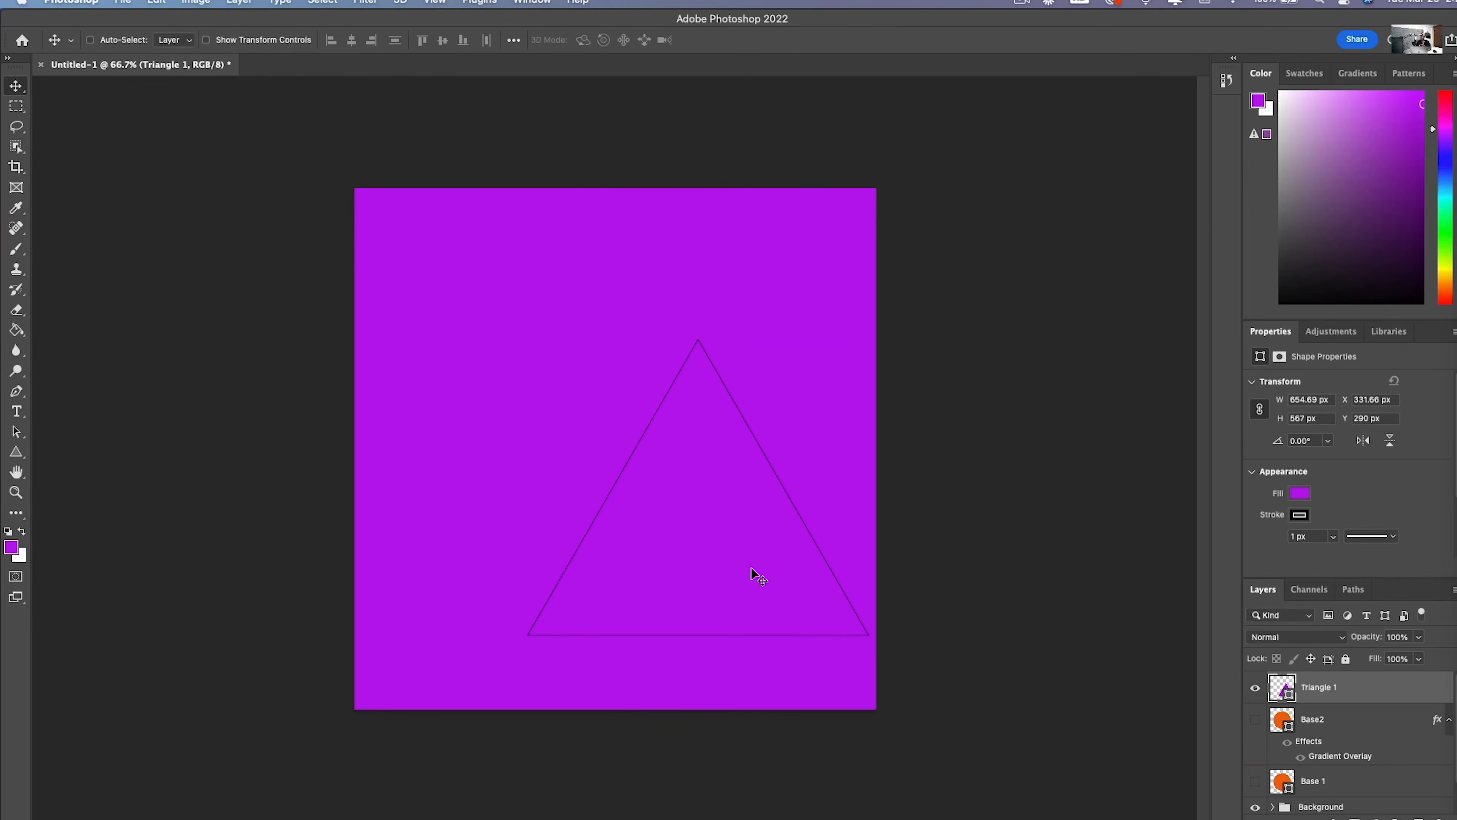
drag(746, 594, 666, 536)
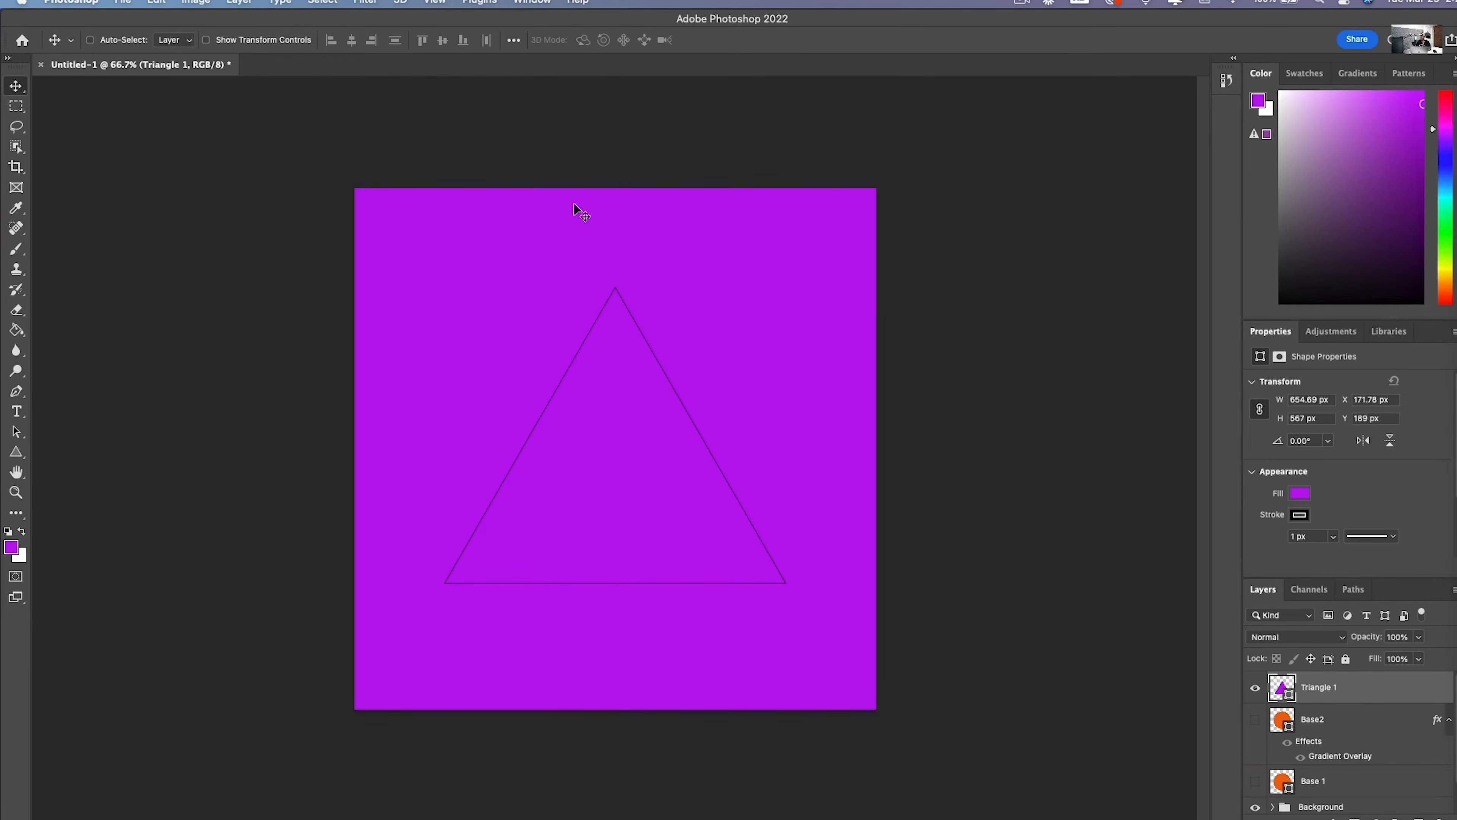
Step: Remove the triangle's stroke and set its fill to yellow from the recently used colors
key(u)
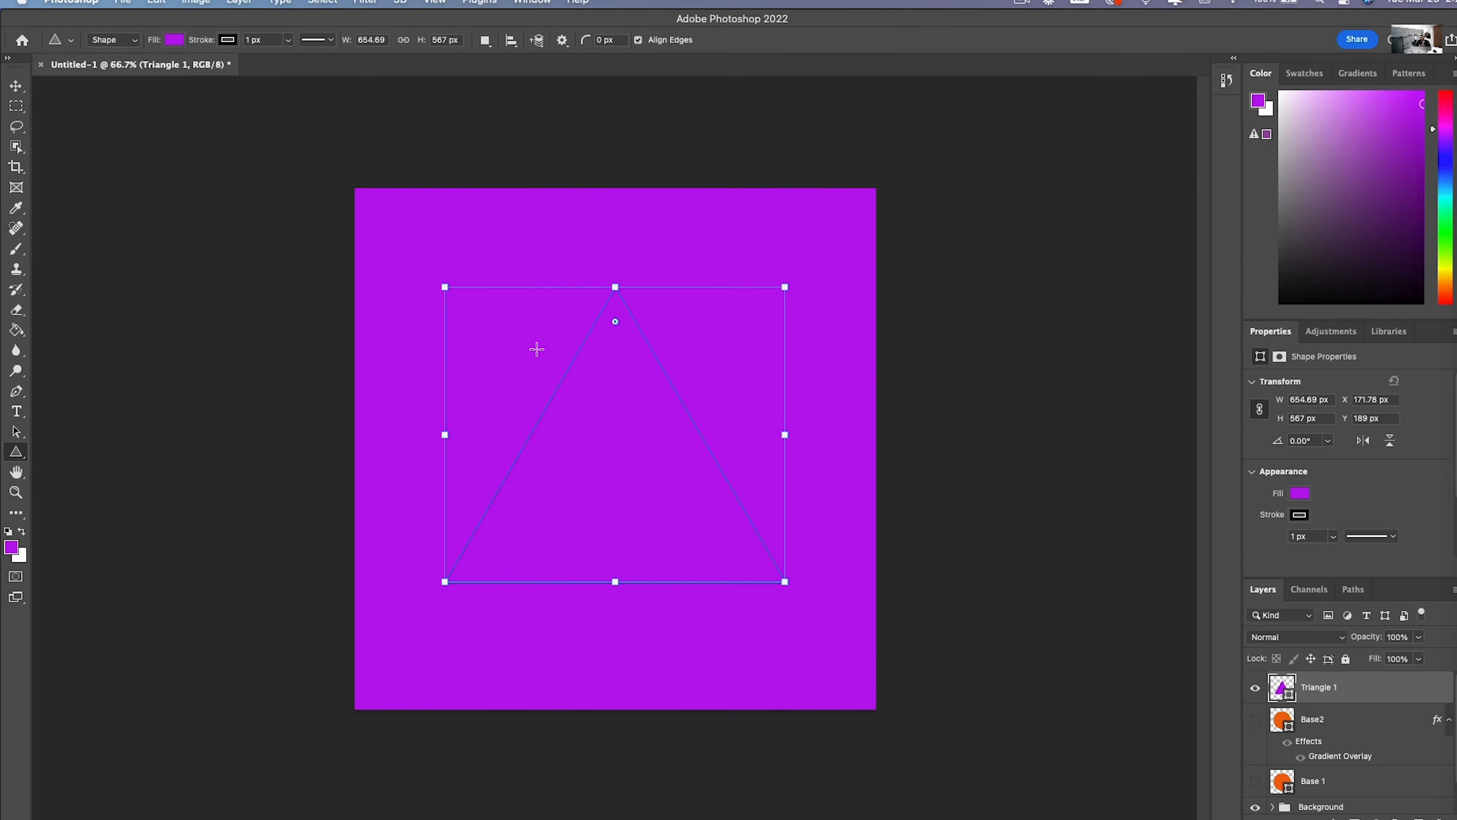
click(228, 39)
click(143, 80)
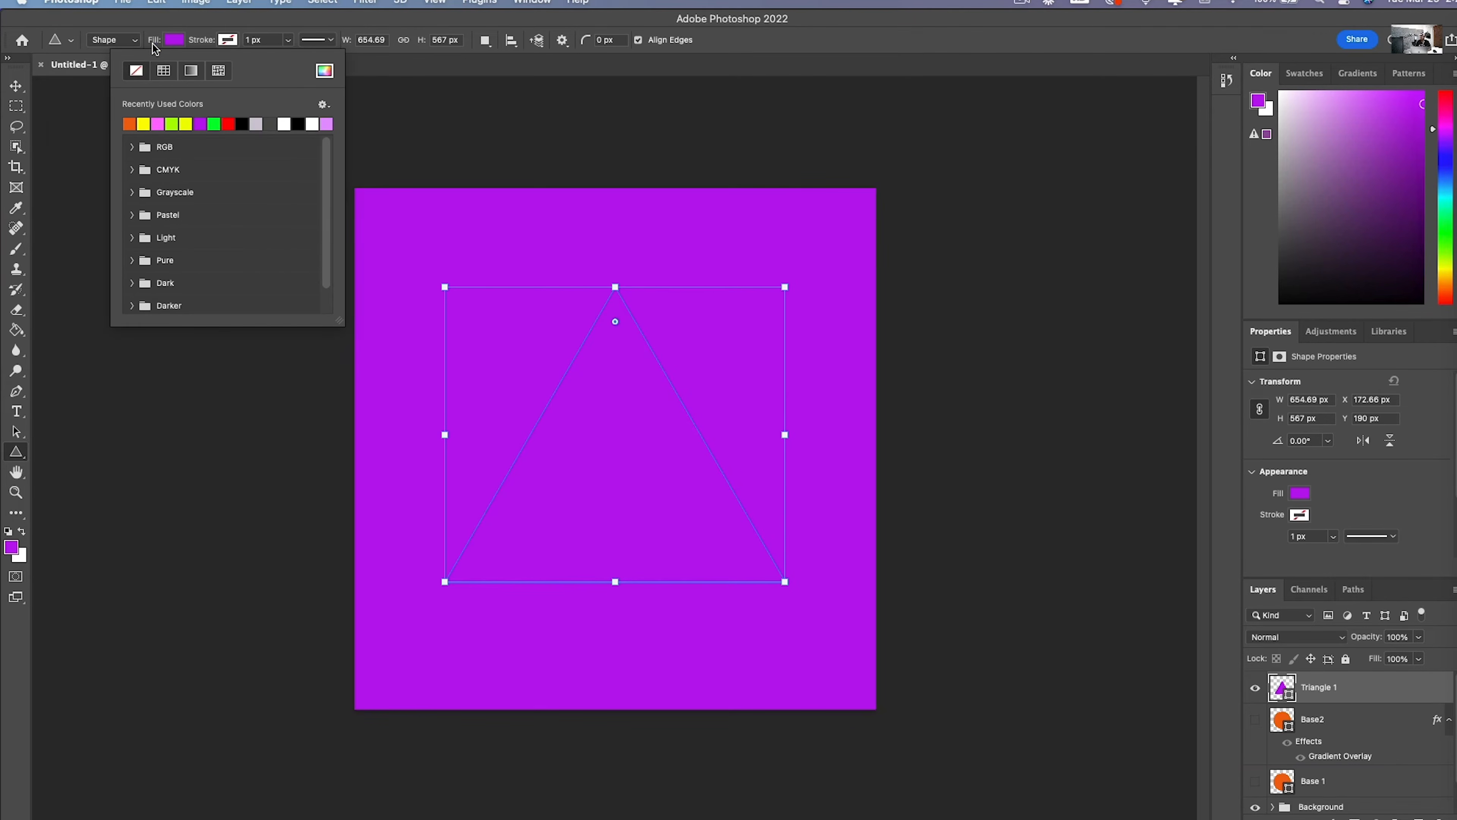
click(176, 41)
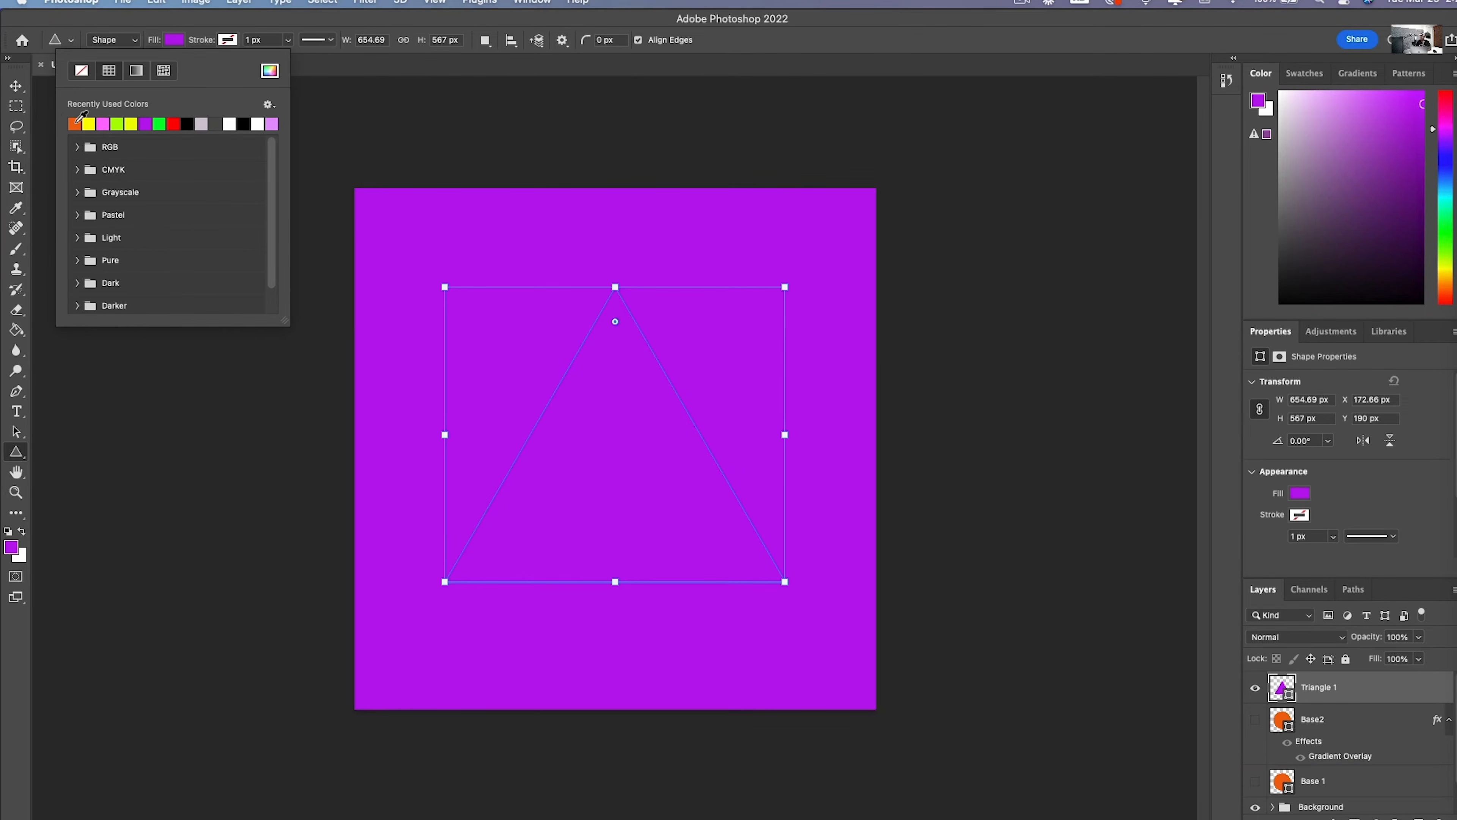
click(90, 124)
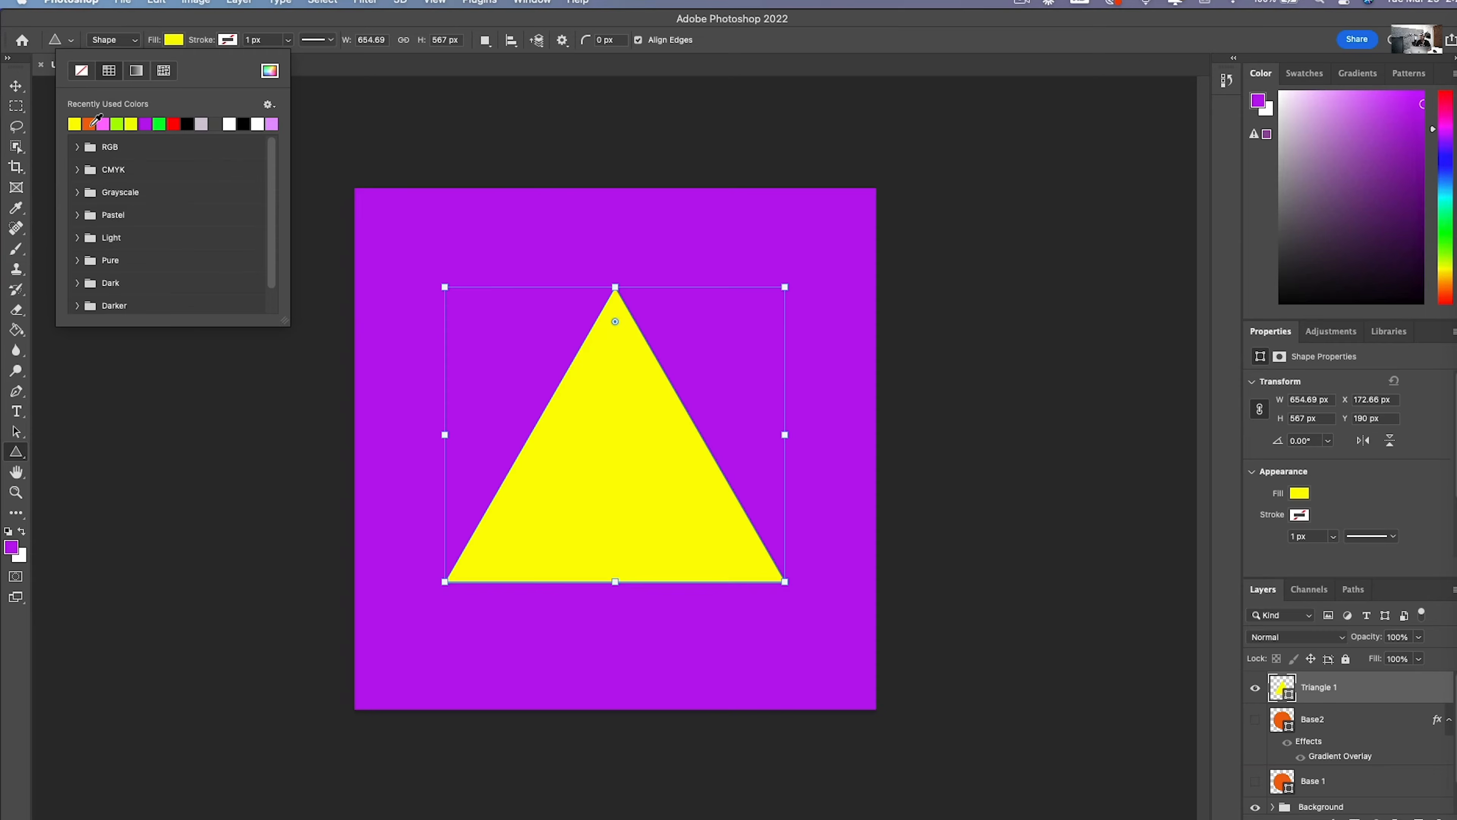
click(18, 109)
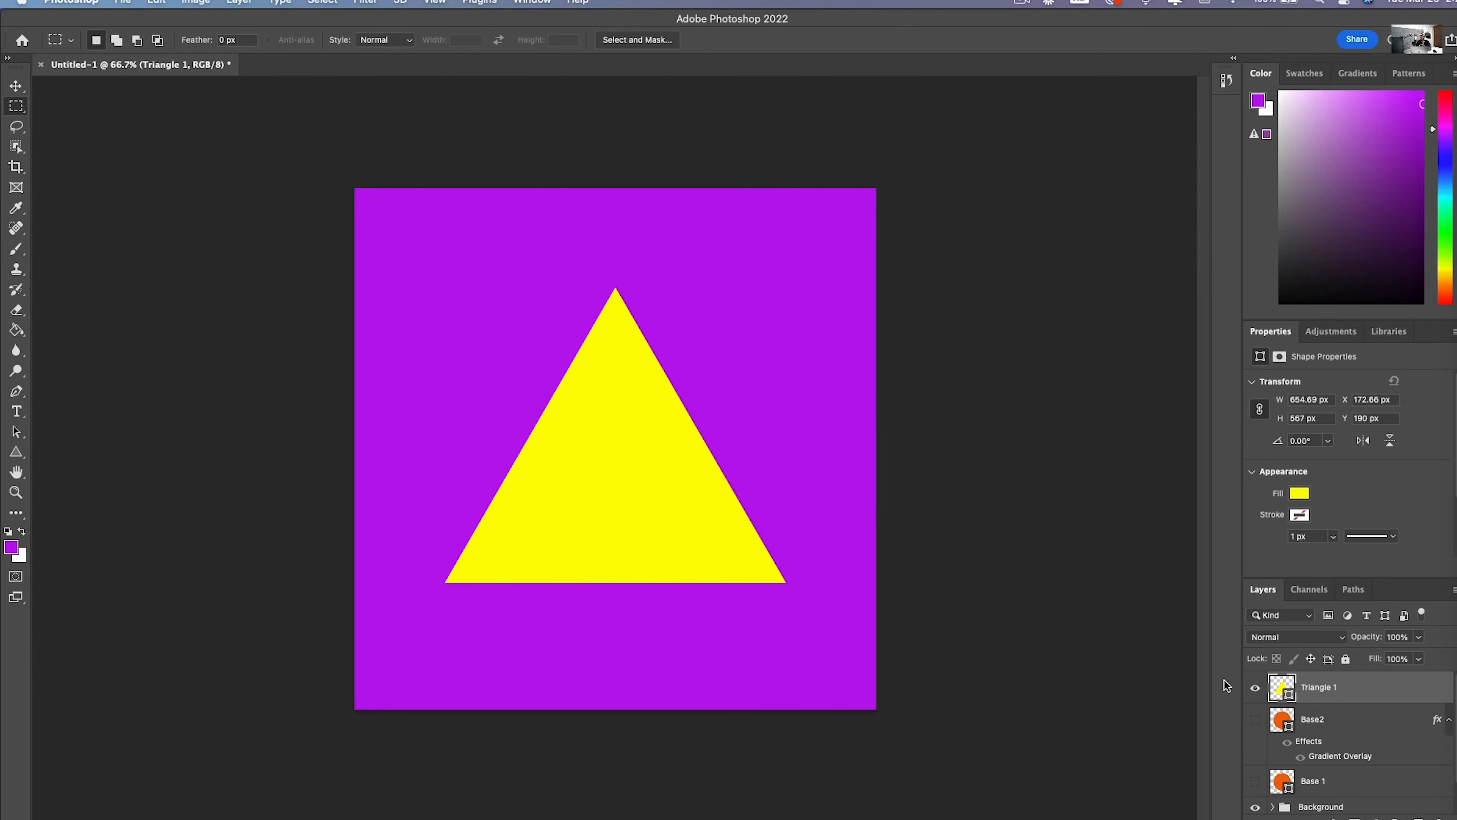
Step: Show the Base2 layer again and rename the triangle layer to BASE 3
click(1255, 721)
double_click(1320, 688)
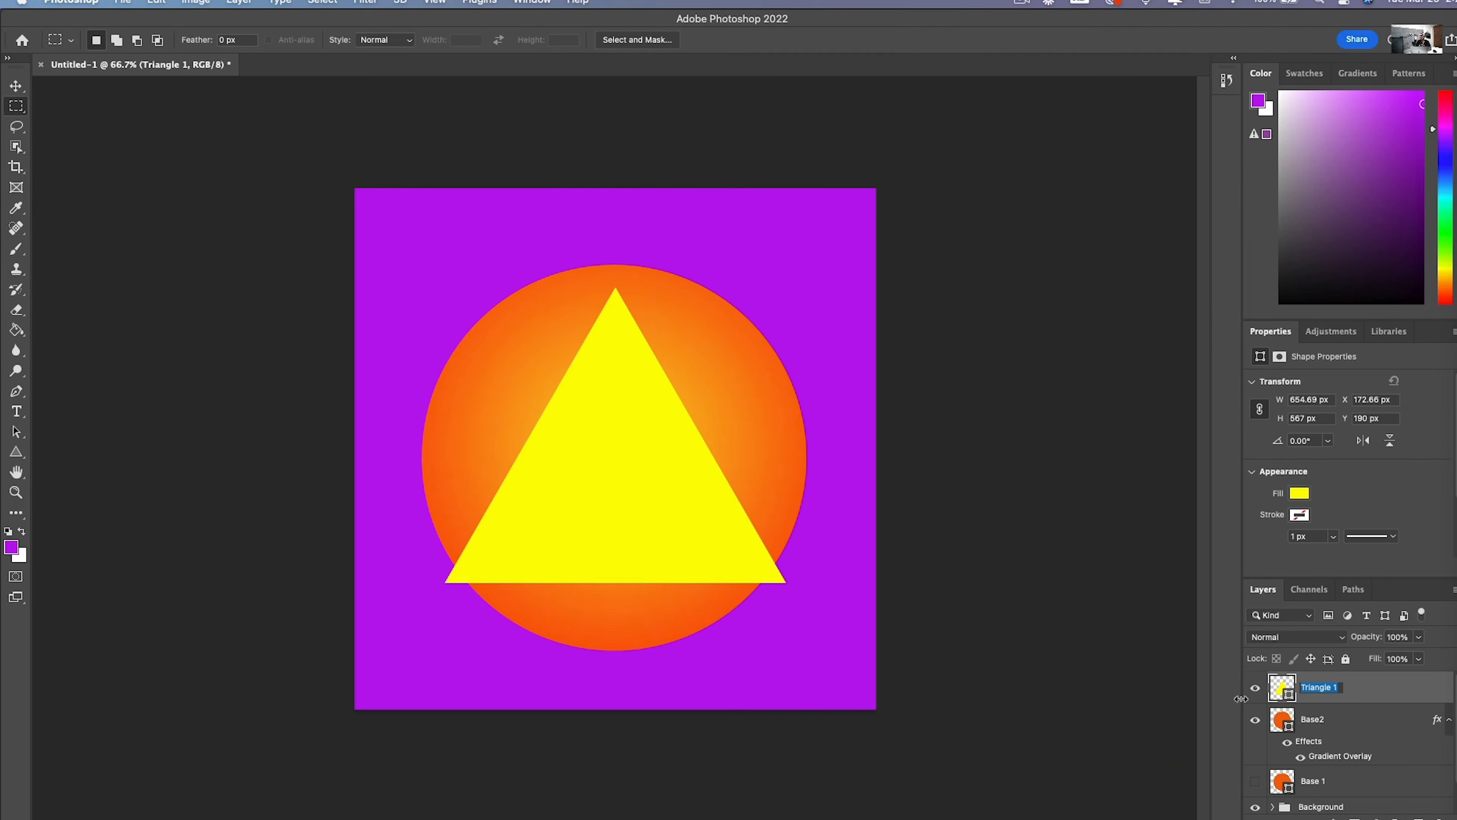
text(BASE 3)
key(Return)
Step: Group the BASE 3, Base2 and Base 1 layers together
scroll(1377, 749, down, 2)
click(1373, 747)
scroll(1365, 729, up, 2)
click(1335, 700)
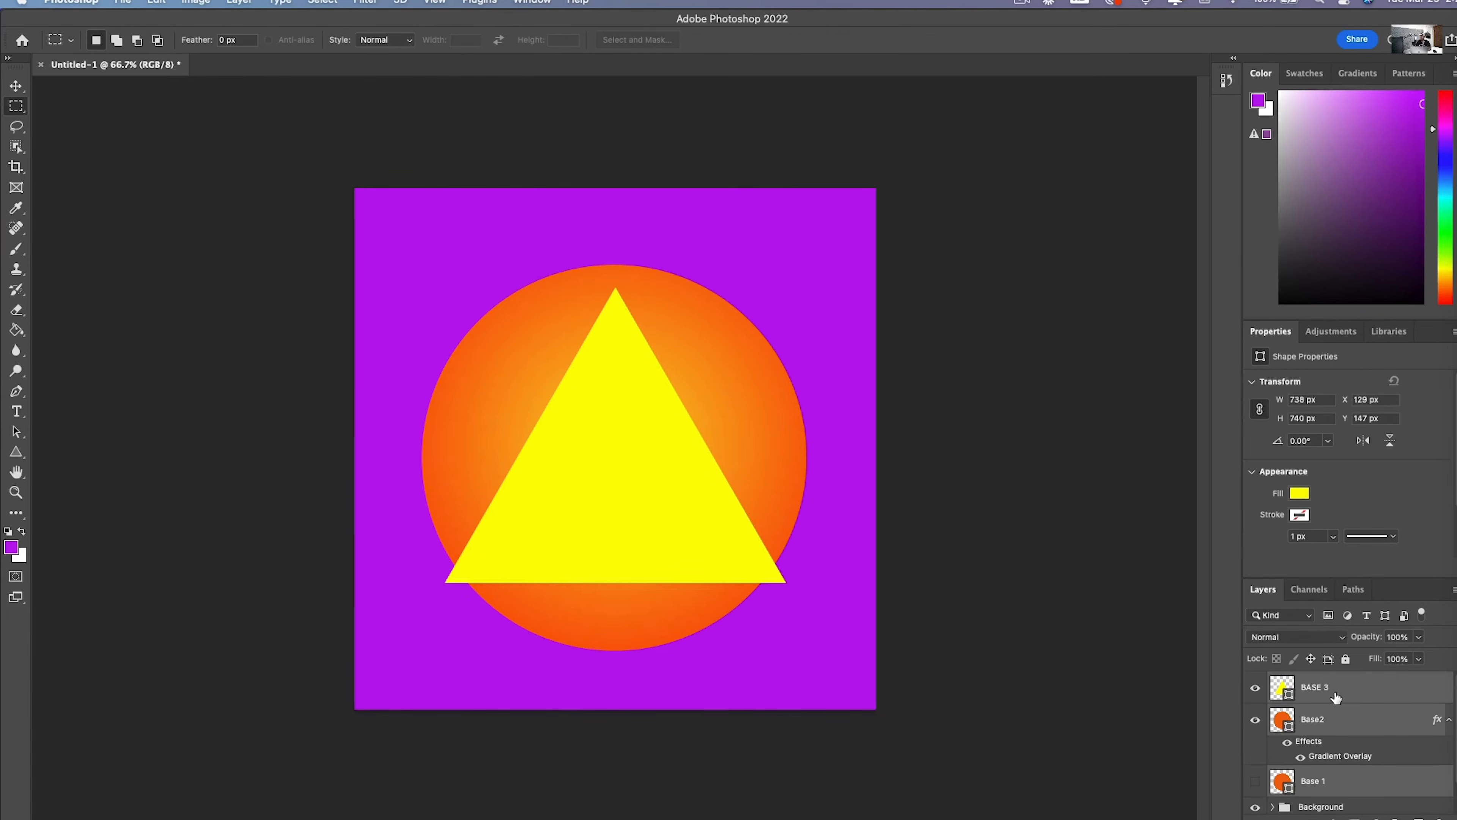
click(1356, 788)
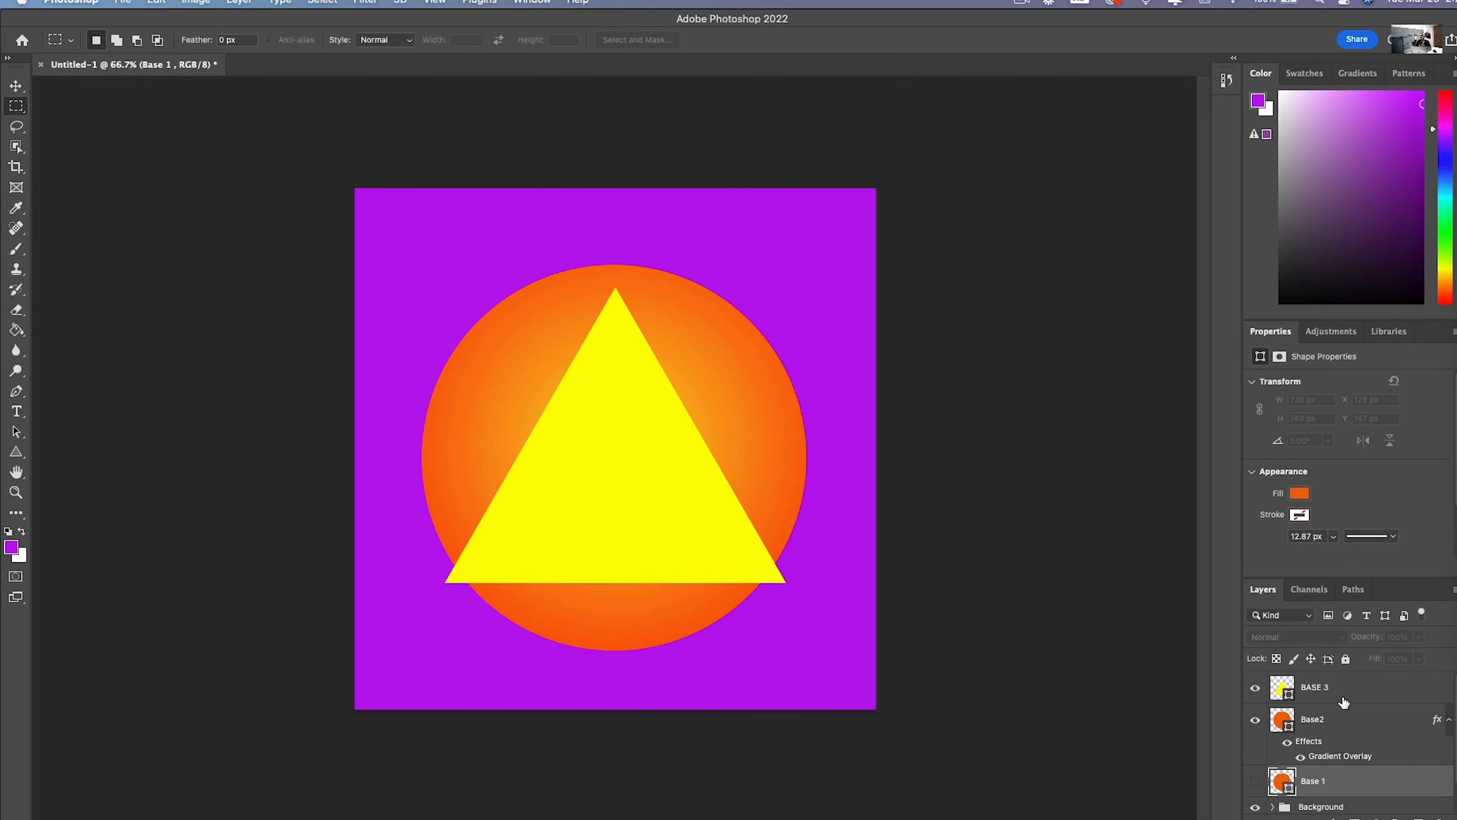
shift+click(1366, 685)
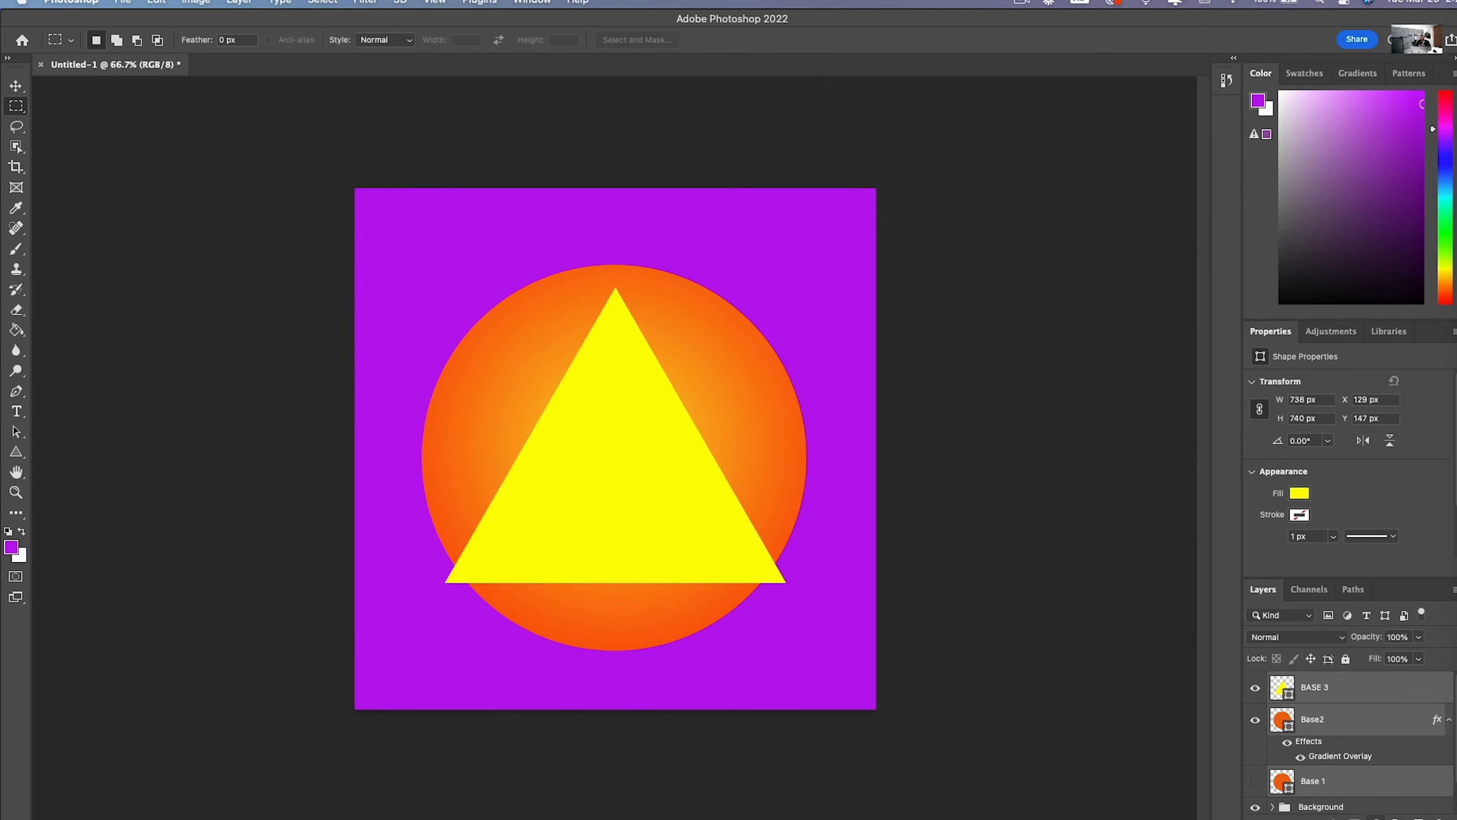
key(super+g)
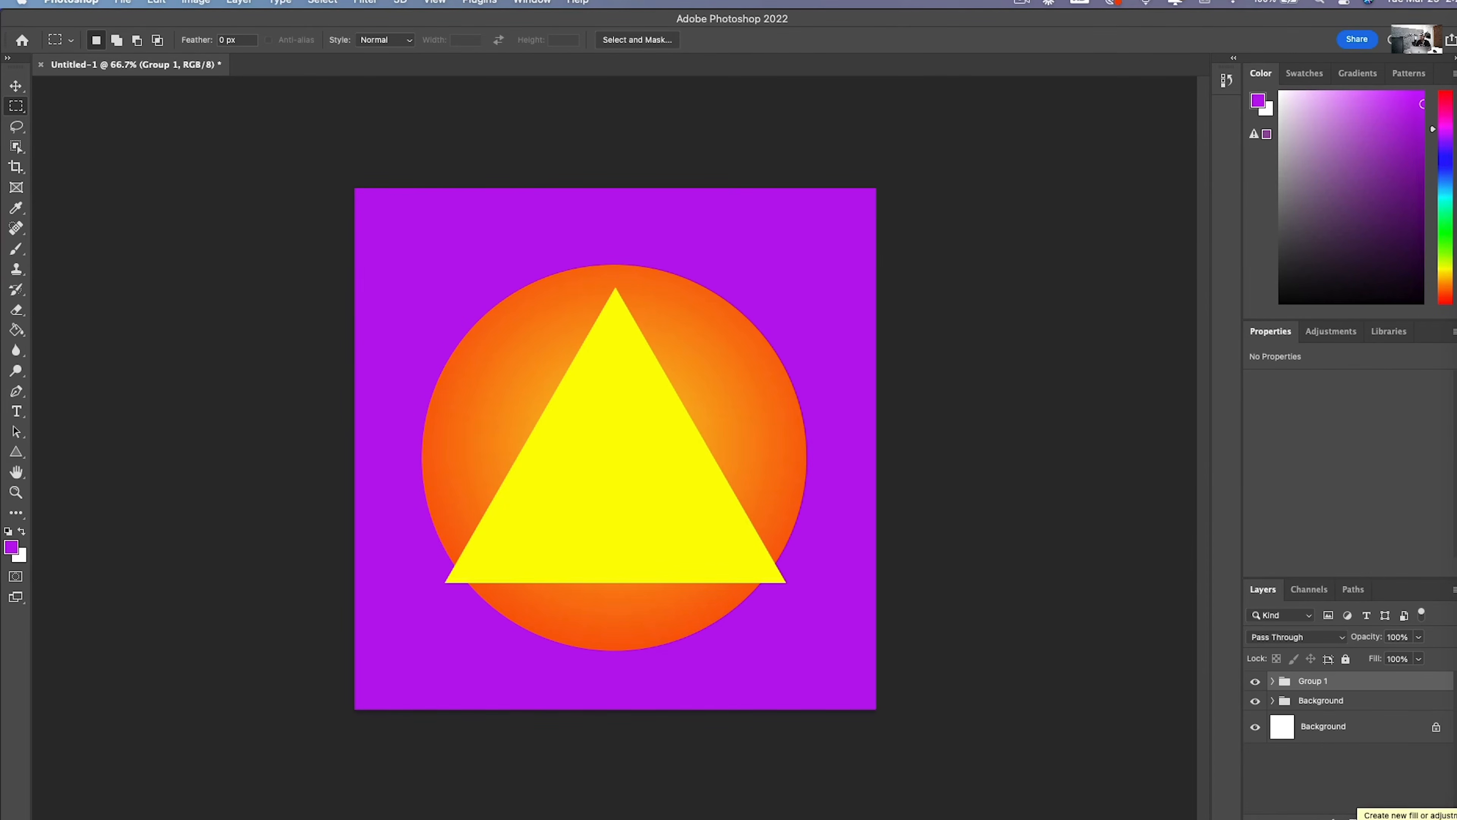
Step: Rename the new group to BaseFIGURE, hide the base layers inside it and collapse the group
double_click(1317, 682)
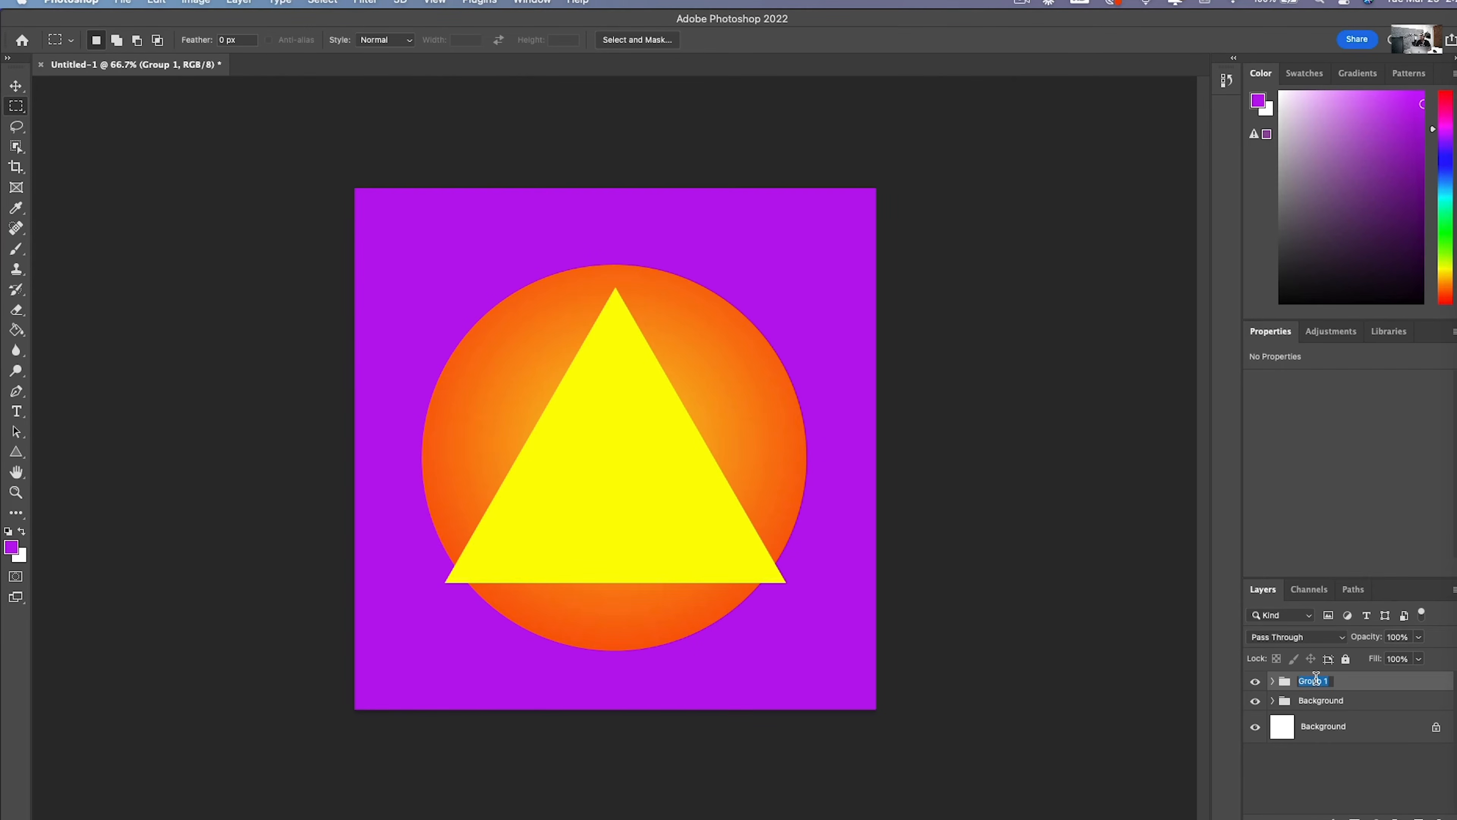
text(BaseGIGUREGU)
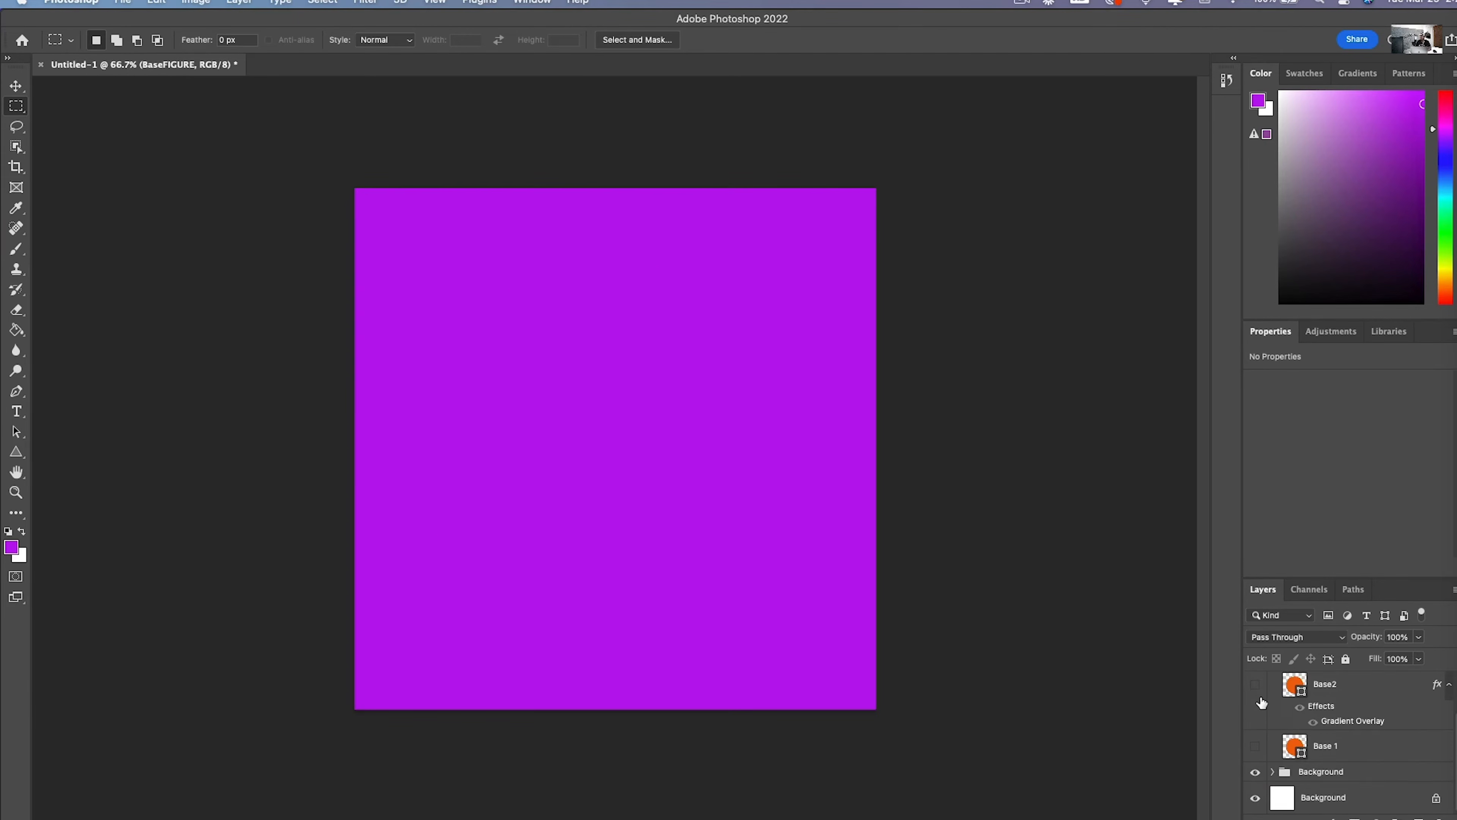
scroll(1259, 695, up, 3)
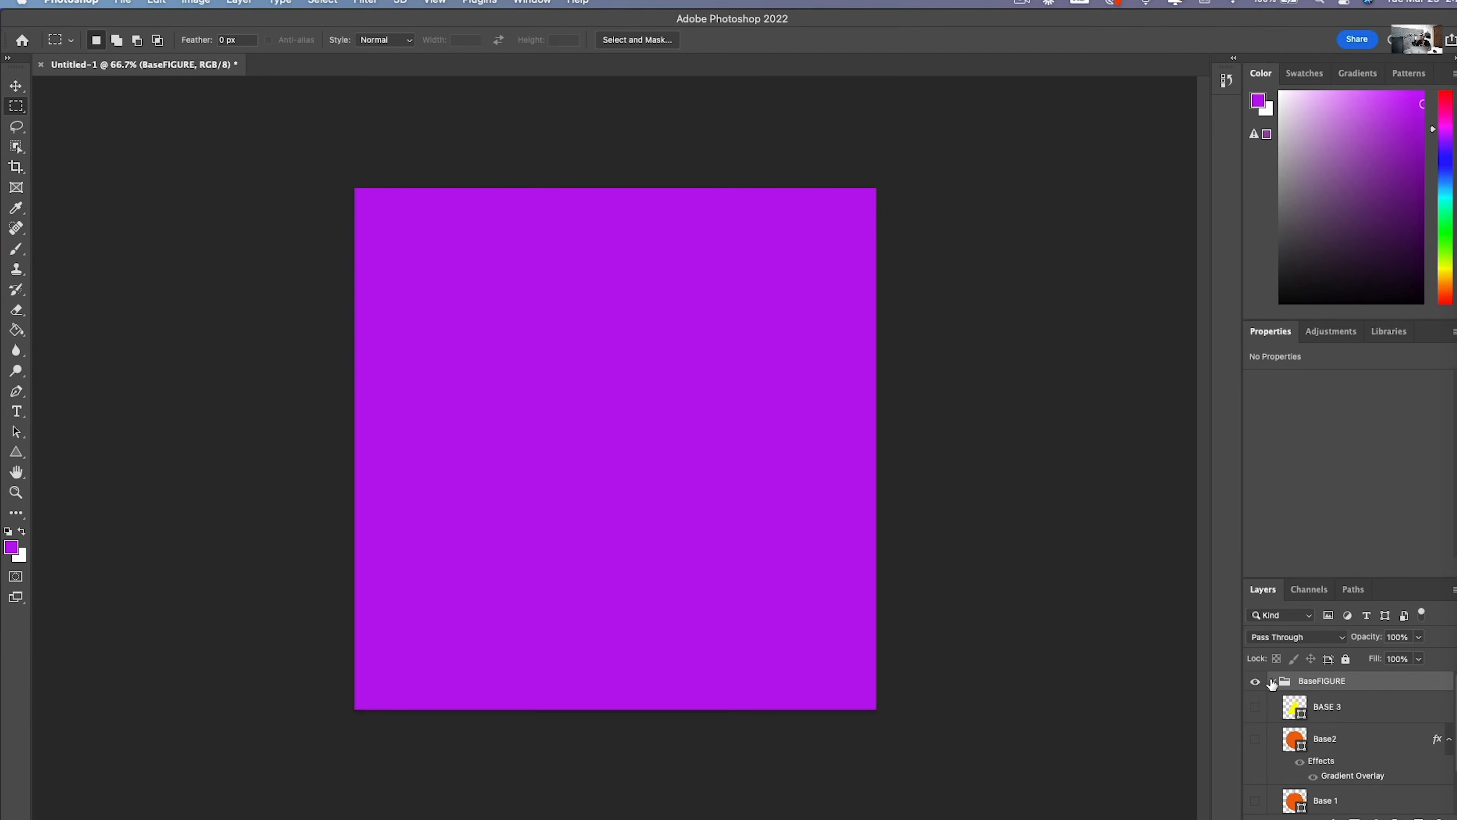
click(1272, 681)
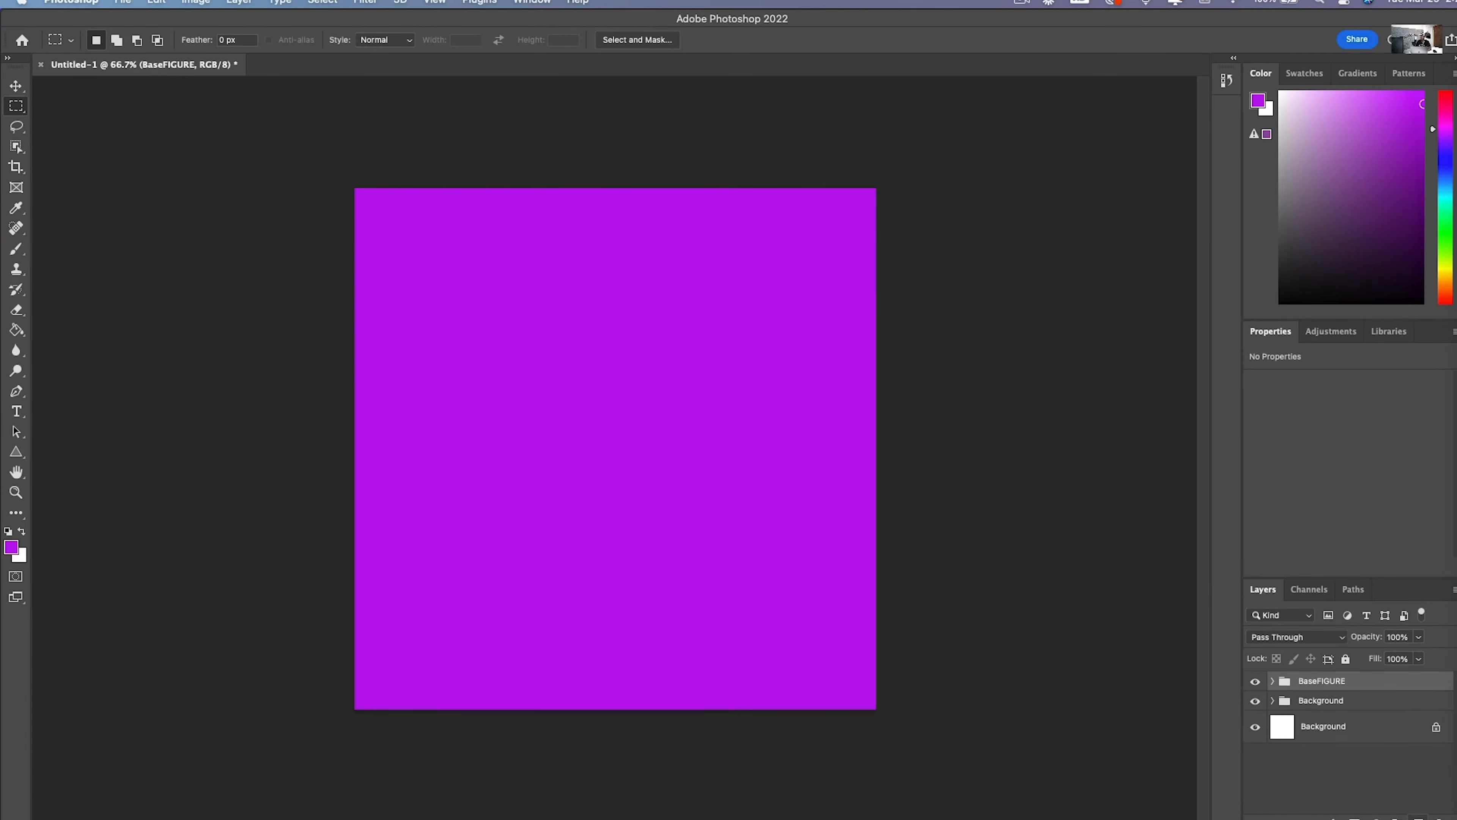
Step: Add a new layer above the BaseFIGURE group and name it eyes1
click(1418, 818)
double_click(1314, 686)
key(BackSpace)
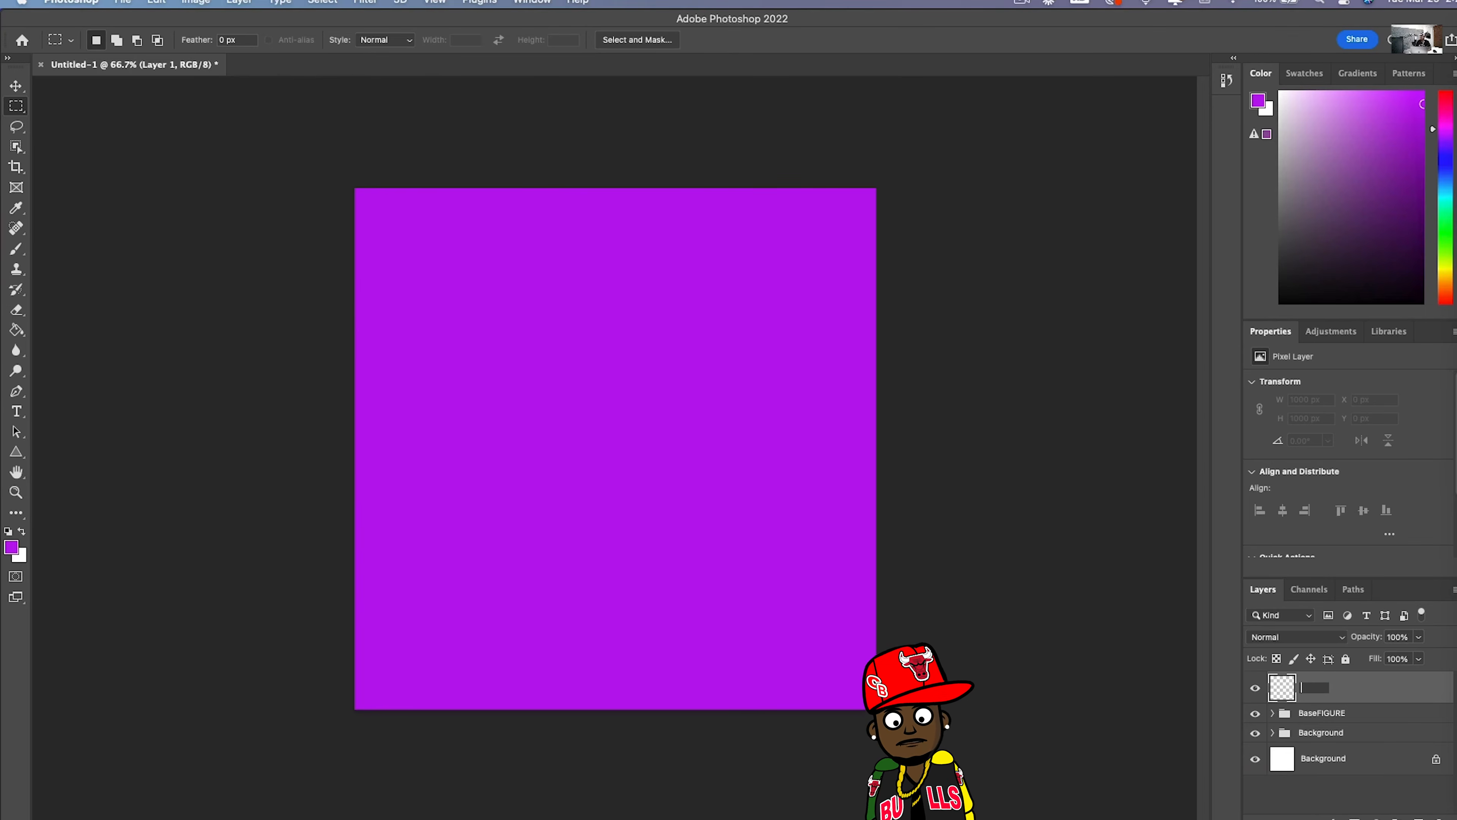
text(eyes1)
key(Return)
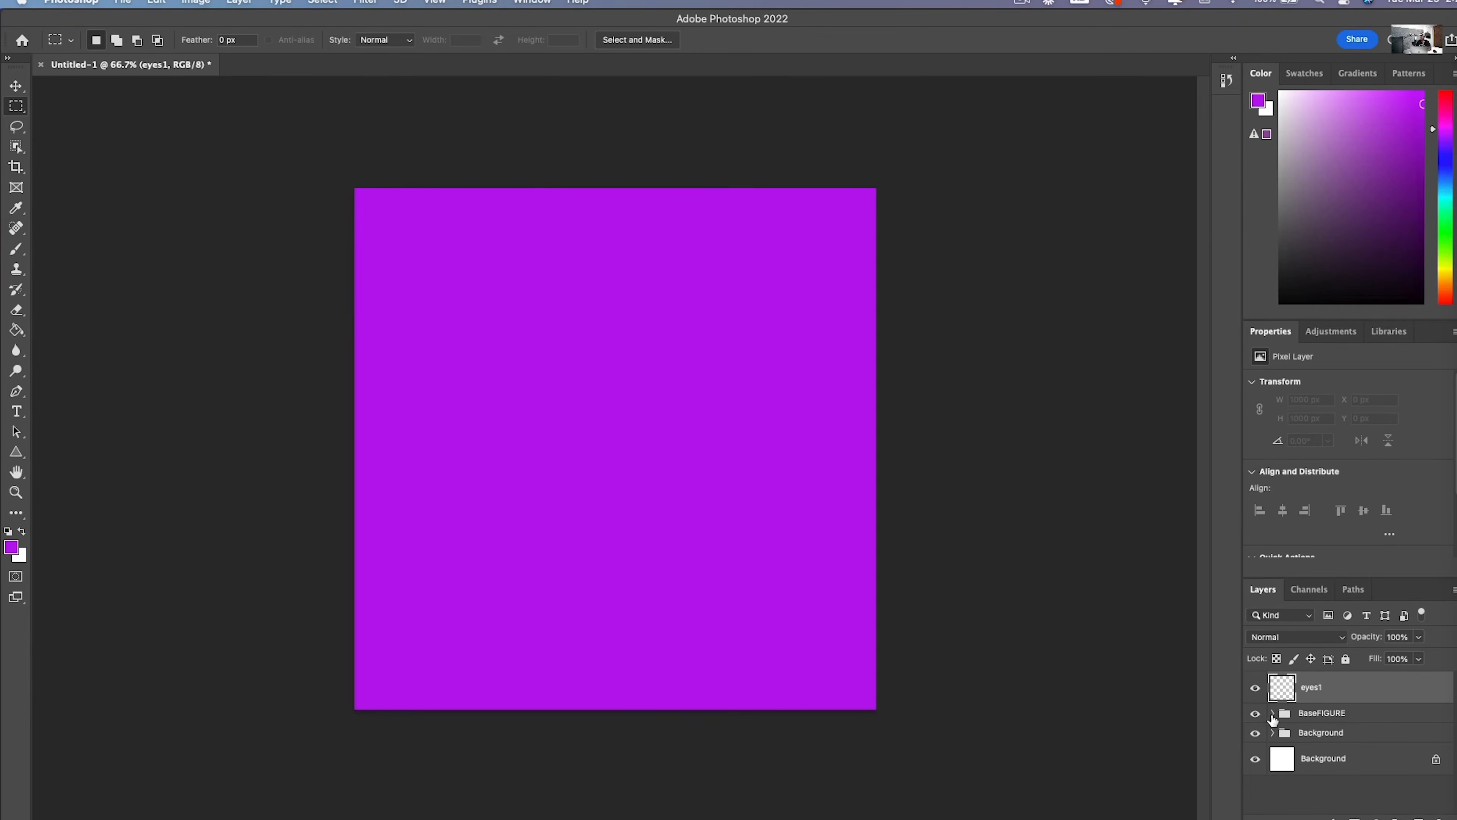
Step: Expand the BaseFIGURE group and show only the Base 1 circle
click(1273, 713)
click(1256, 740)
click(1255, 740)
scroll(1256, 746, down, 2)
click(1255, 782)
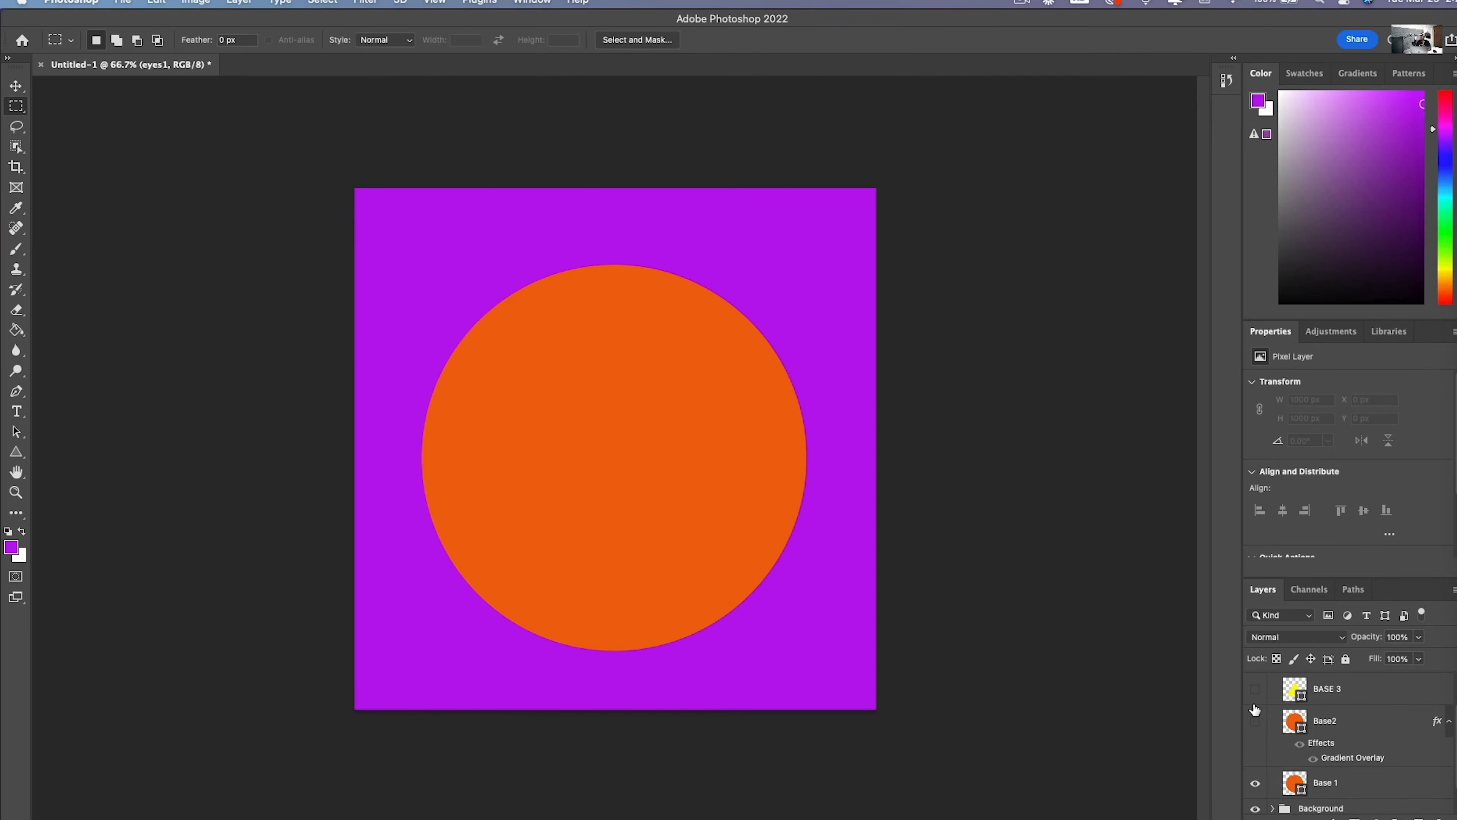
Step: Draw a white-filled vertical ellipse about 99 x 248 px on the eyes1 layer as the figure's left eye
scroll(1282, 726, up, 2)
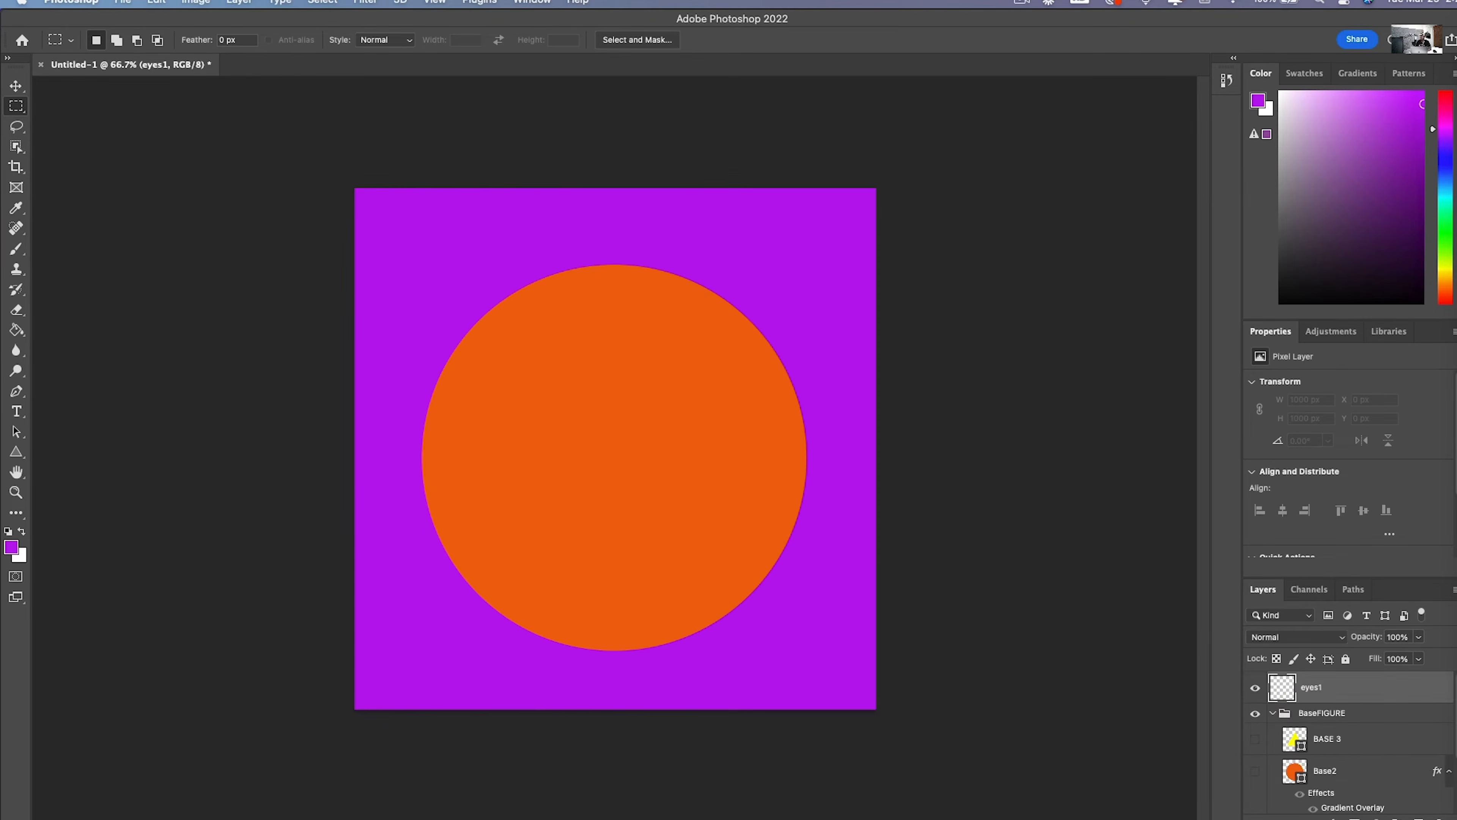
click(16, 452)
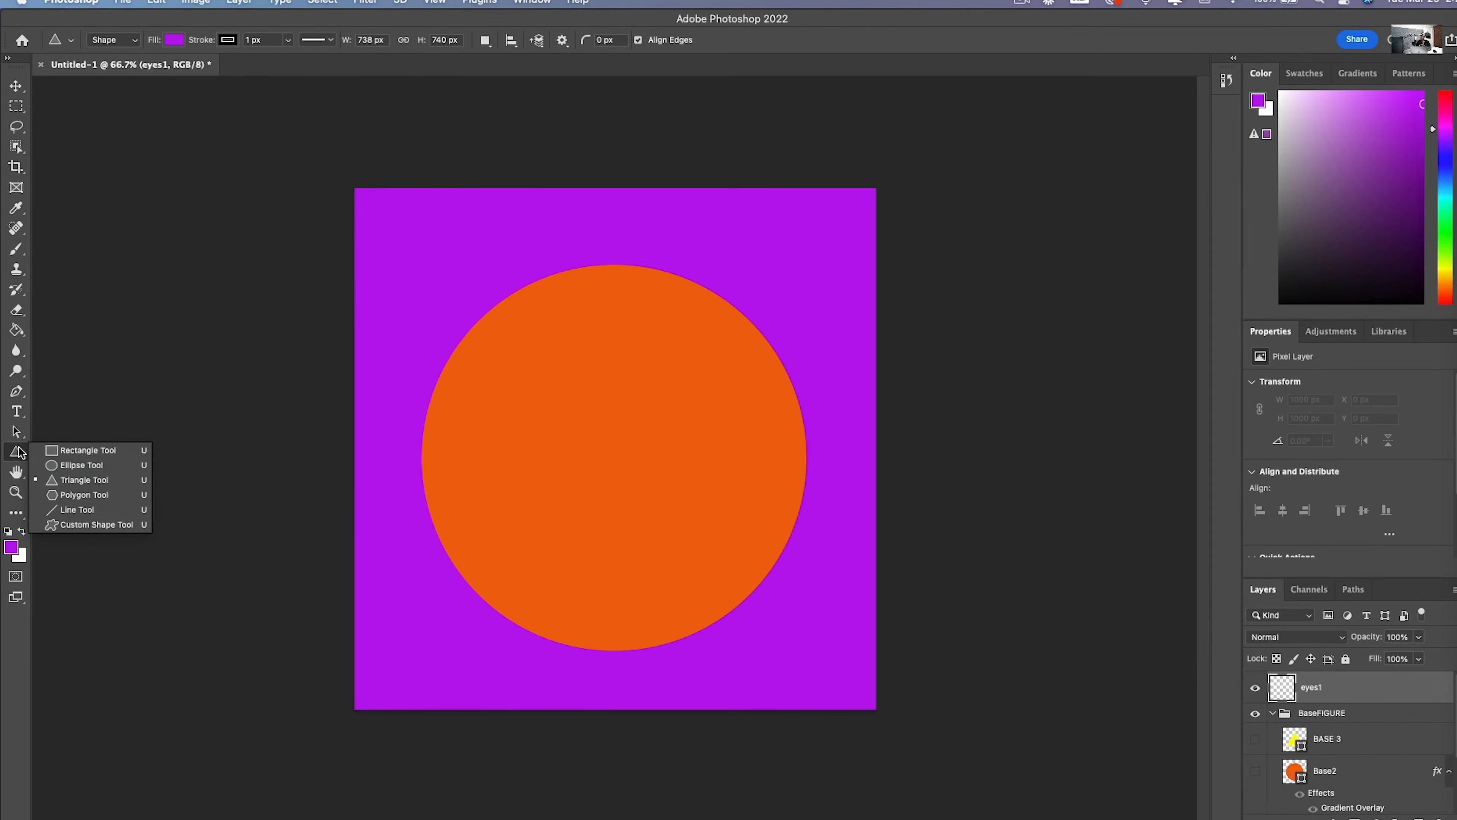
click(82, 465)
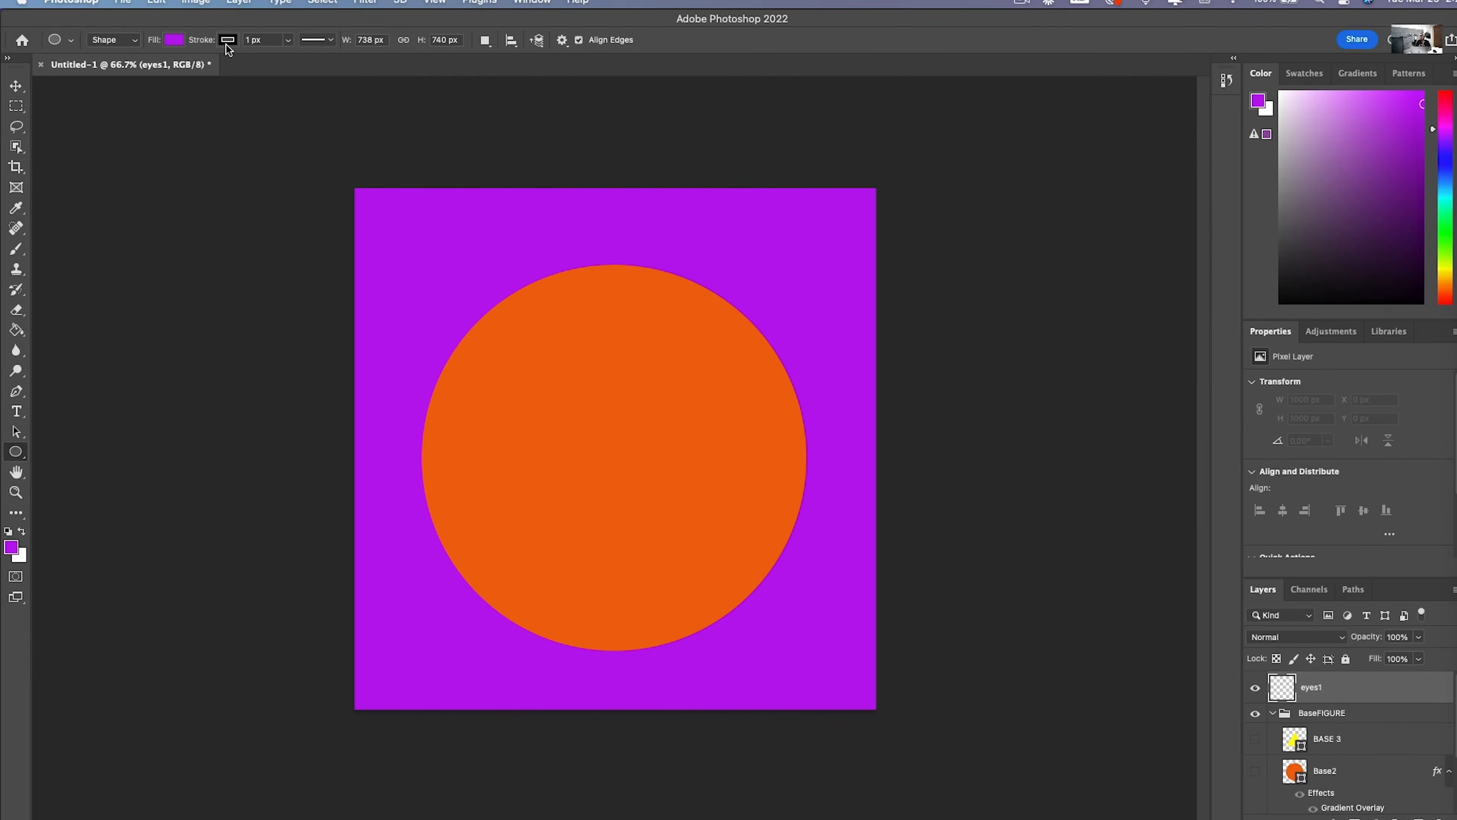
click(175, 41)
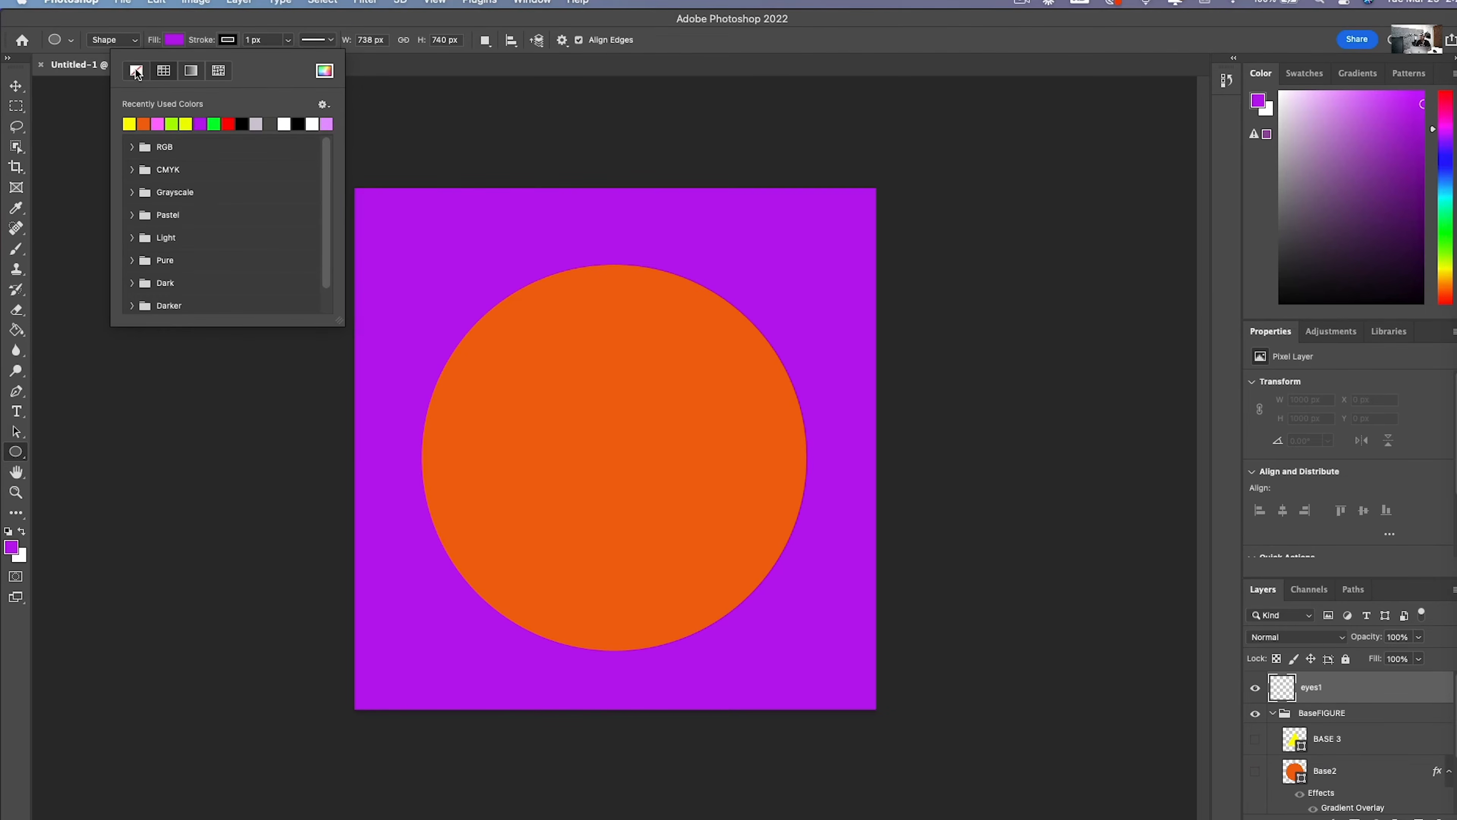
click(175, 36)
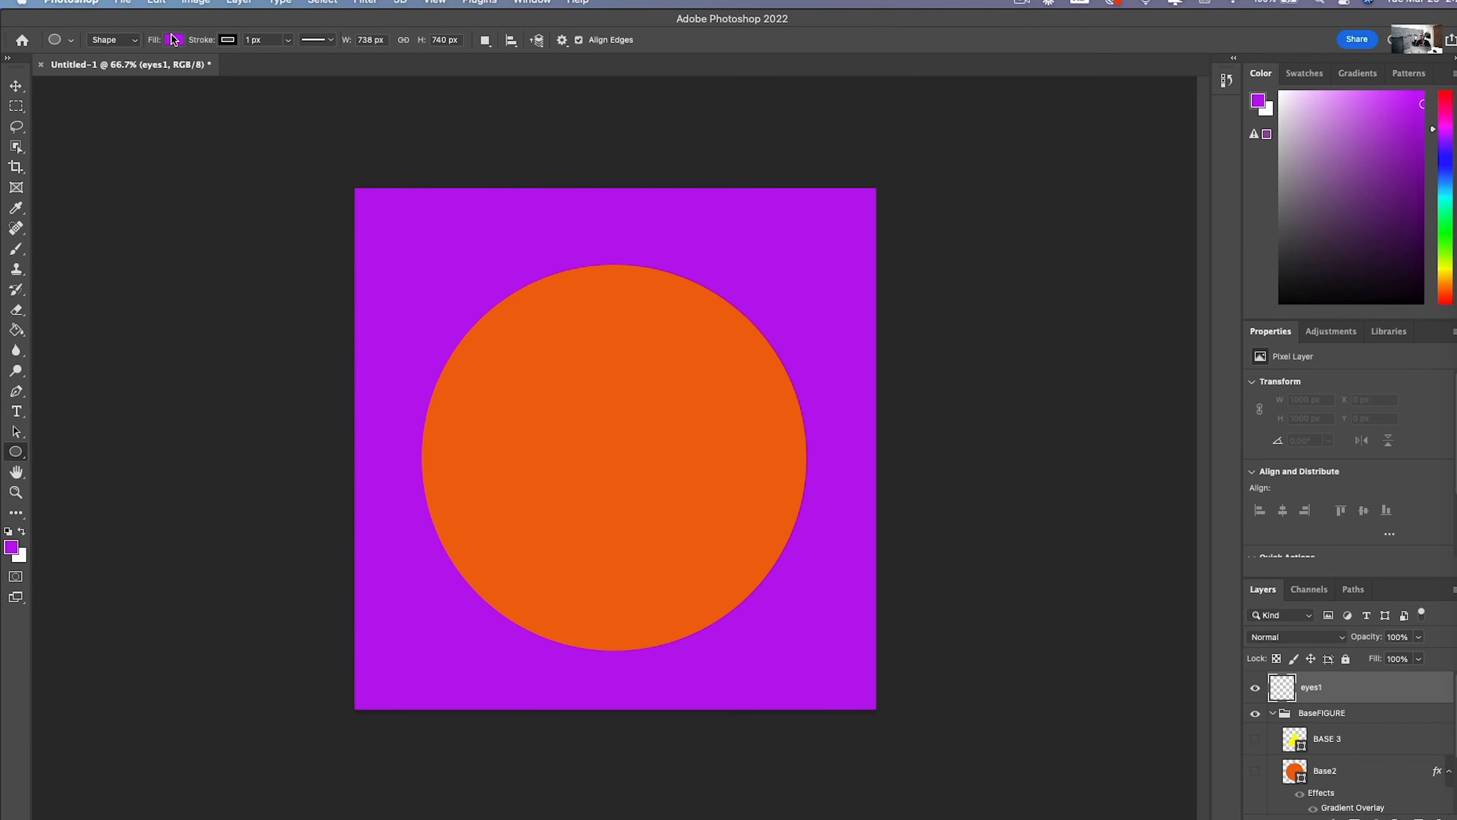
click(174, 42)
click(229, 123)
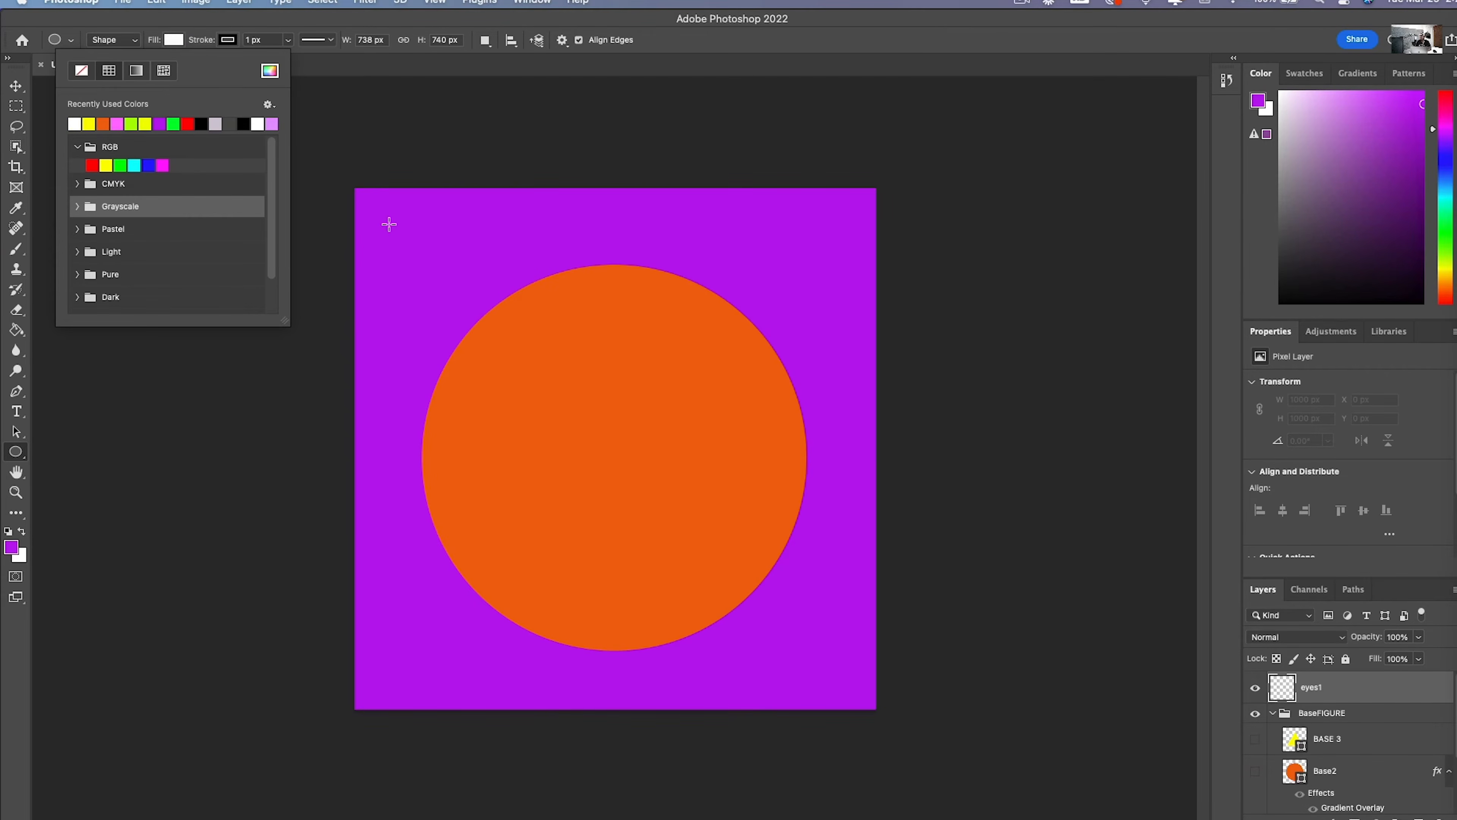
click(511, 347)
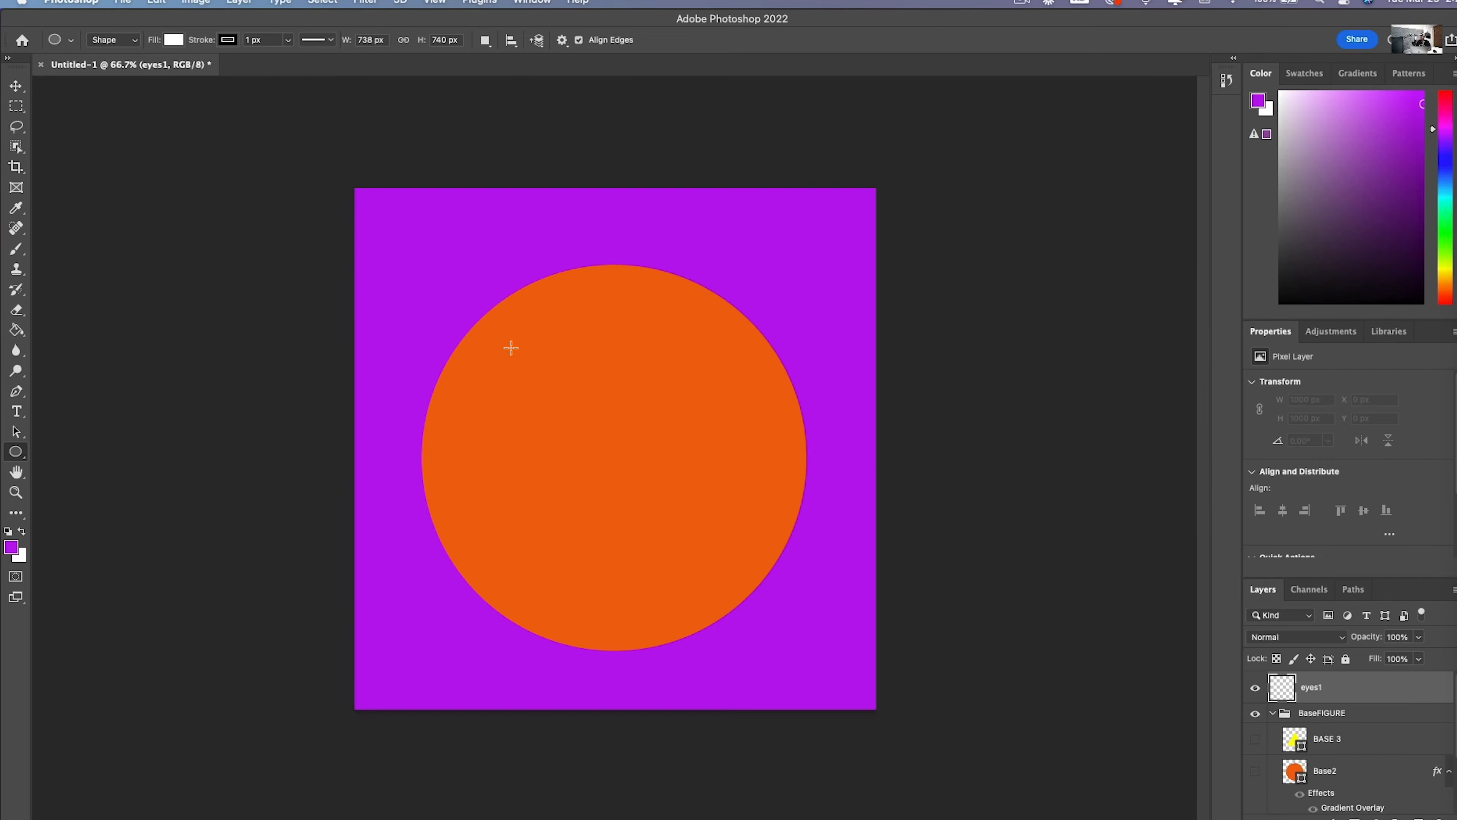
drag(511, 348, 562, 476)
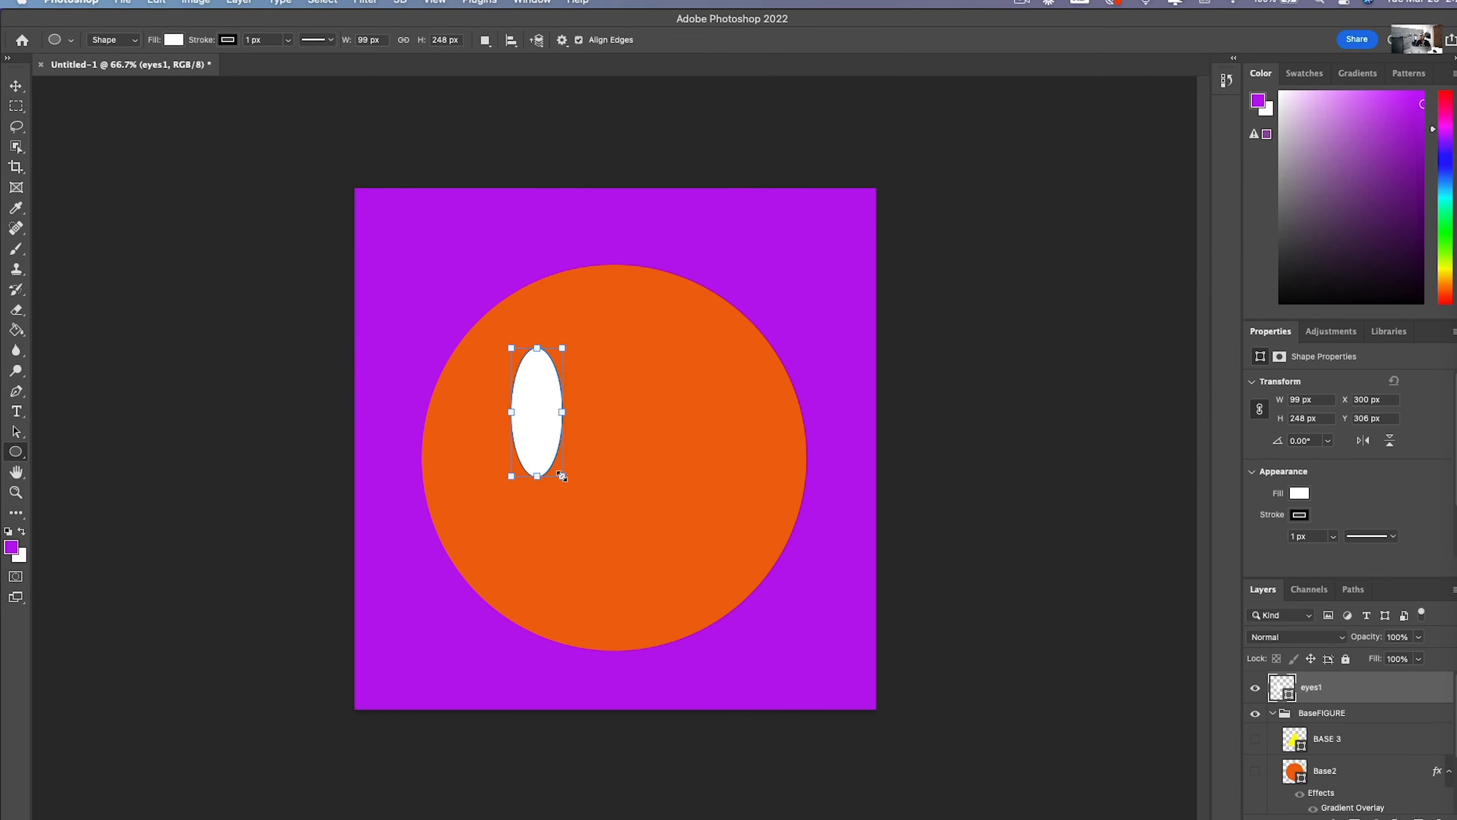
Step: Thicken the left eye's black stroke to about 18.3 px
click(288, 40)
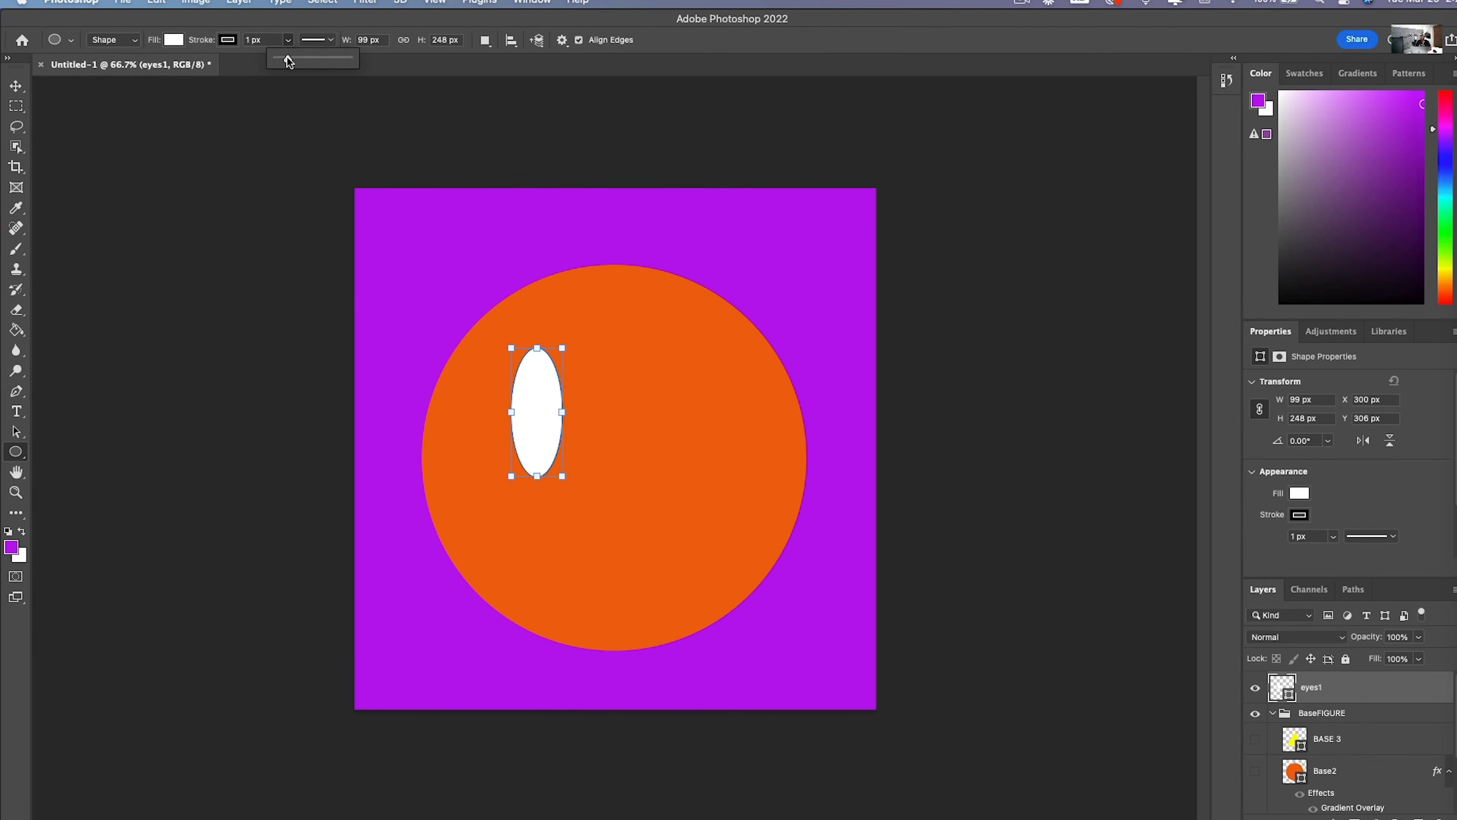
drag(287, 60, 295, 61)
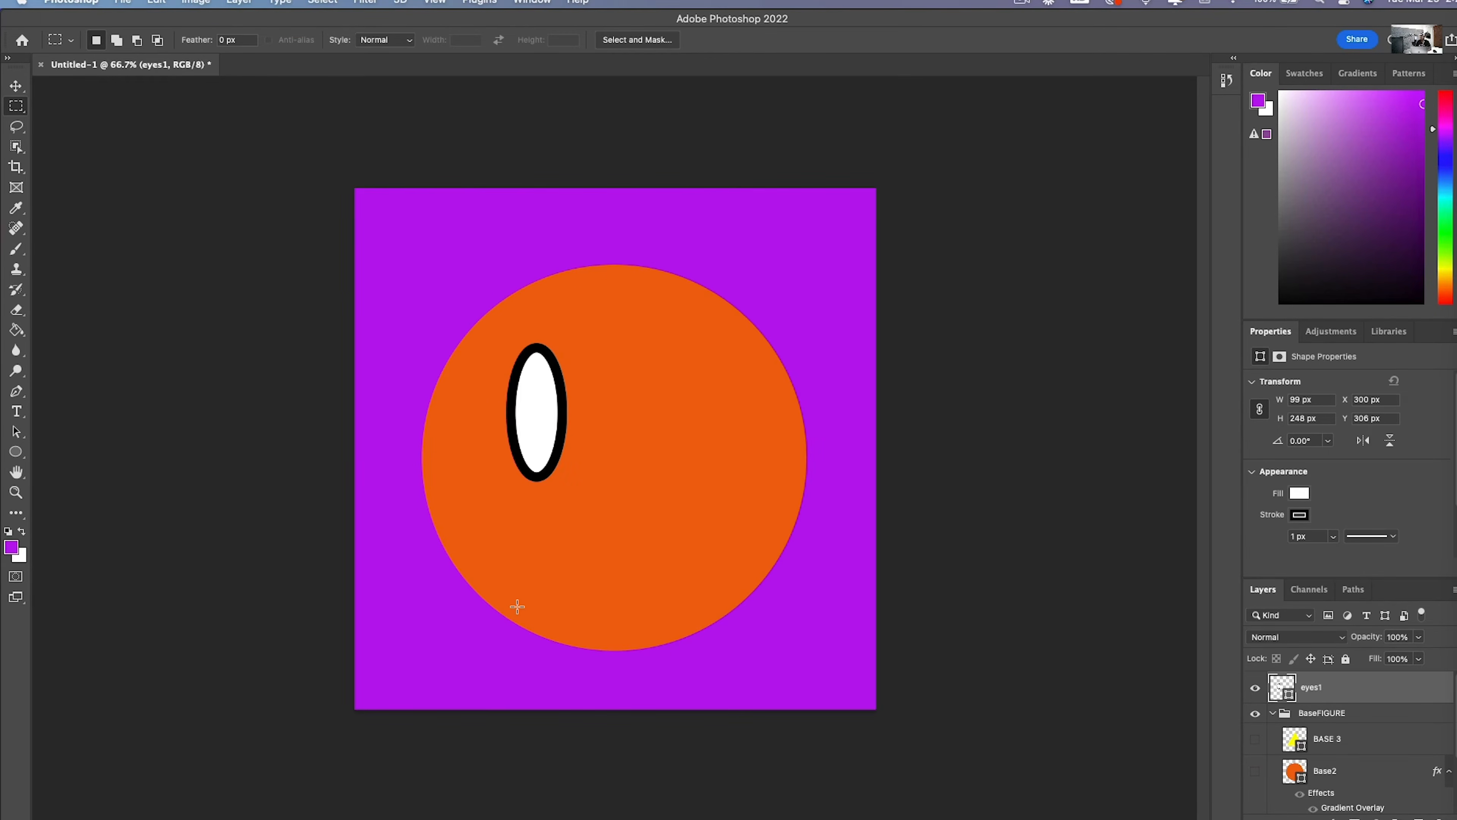
right_click(1361, 688)
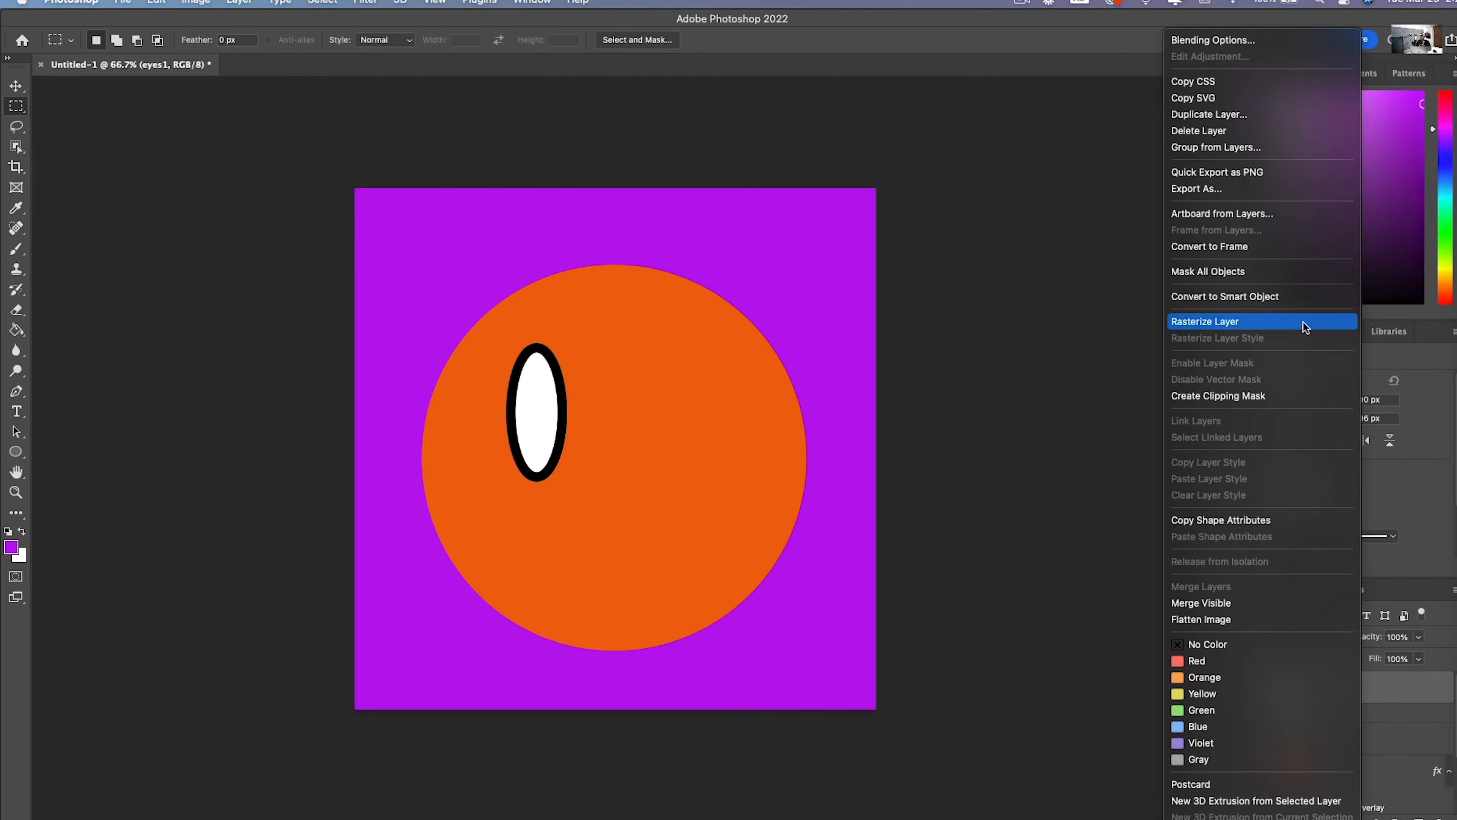
click(626, 426)
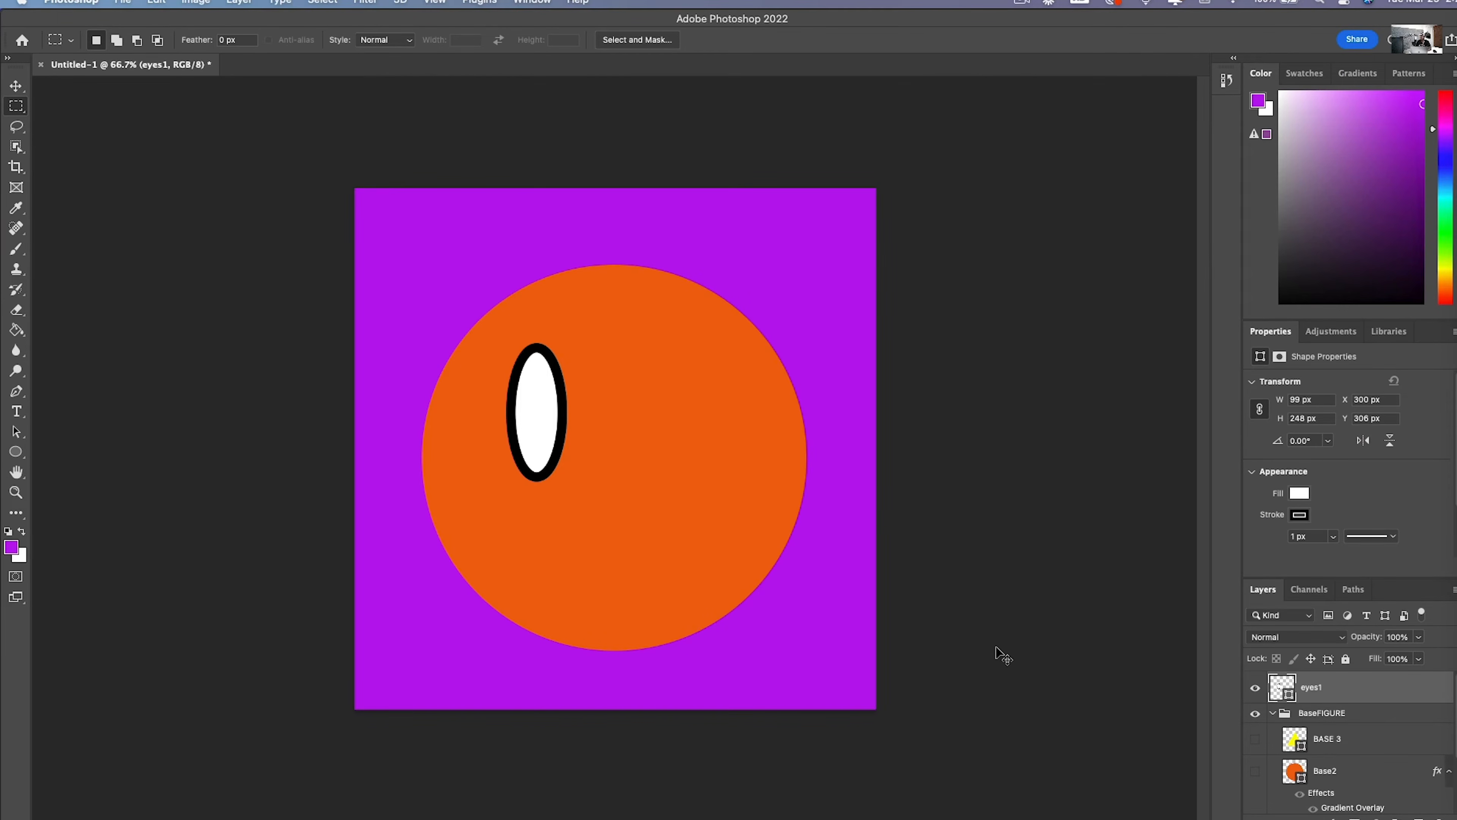
Step: Duplicate the eyes1 shape and move the copy straight across to the orange circle's right half as the second eye
key(super+j)
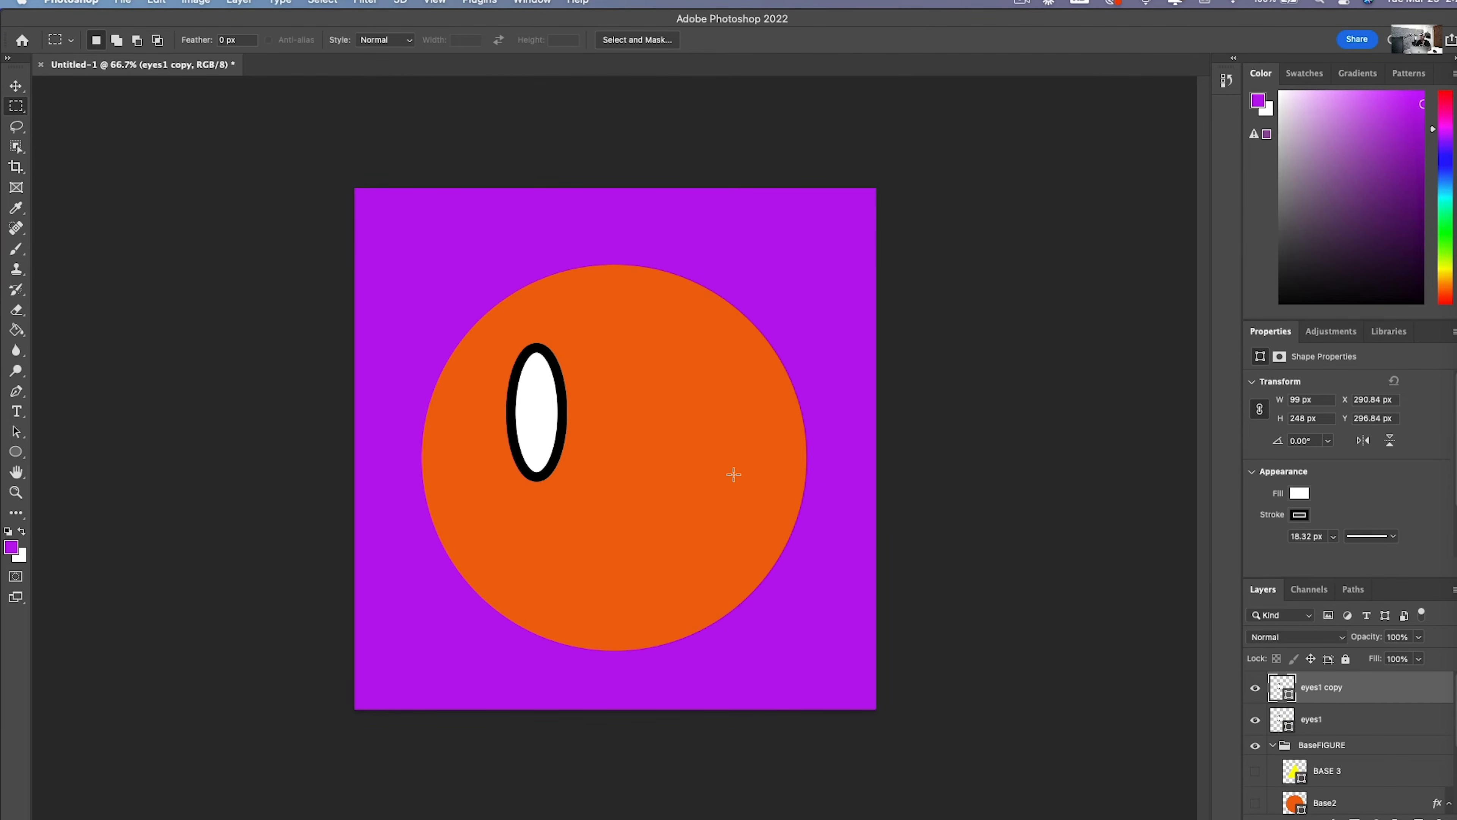
key(v)
drag(579, 441, 700, 447)
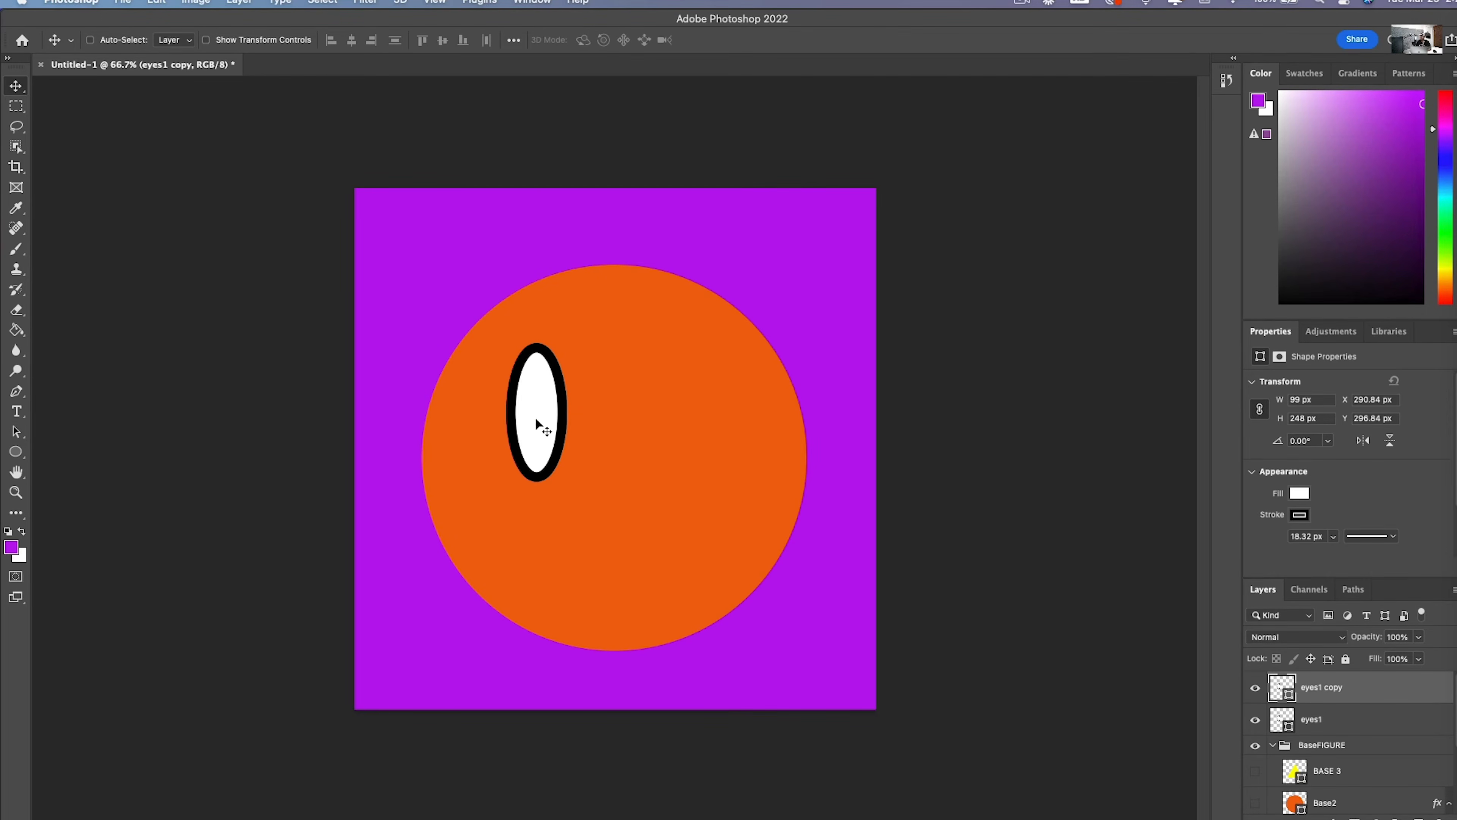
drag(536, 421, 677, 451)
key(super+t)
key(super+z)
drag(529, 405, 687, 439)
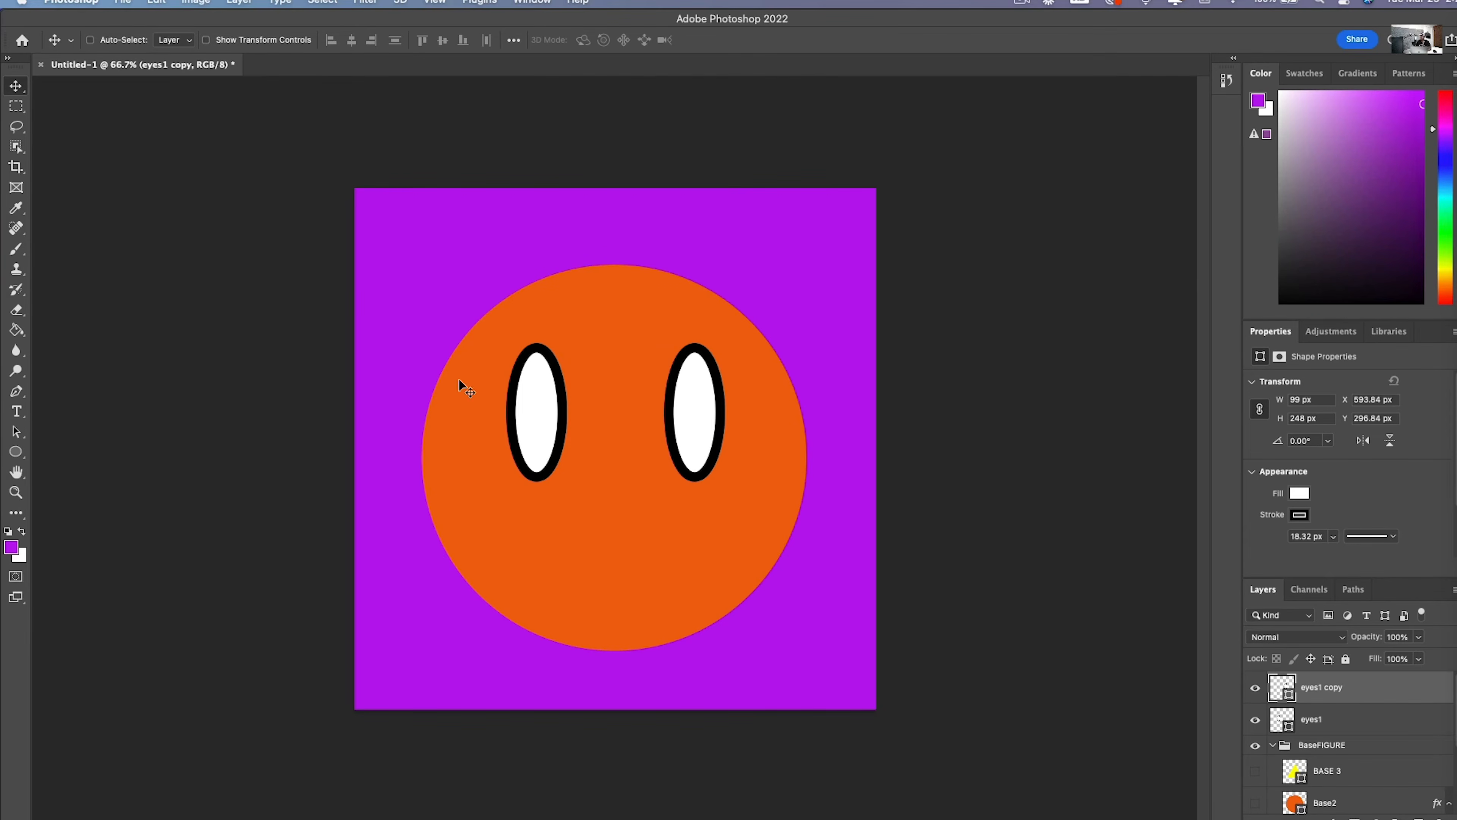
Step: Draw a black-filled ellipse about 39 x 55 px inside the left eye as its pupil, without recoloring the eye shapes
click(16, 451)
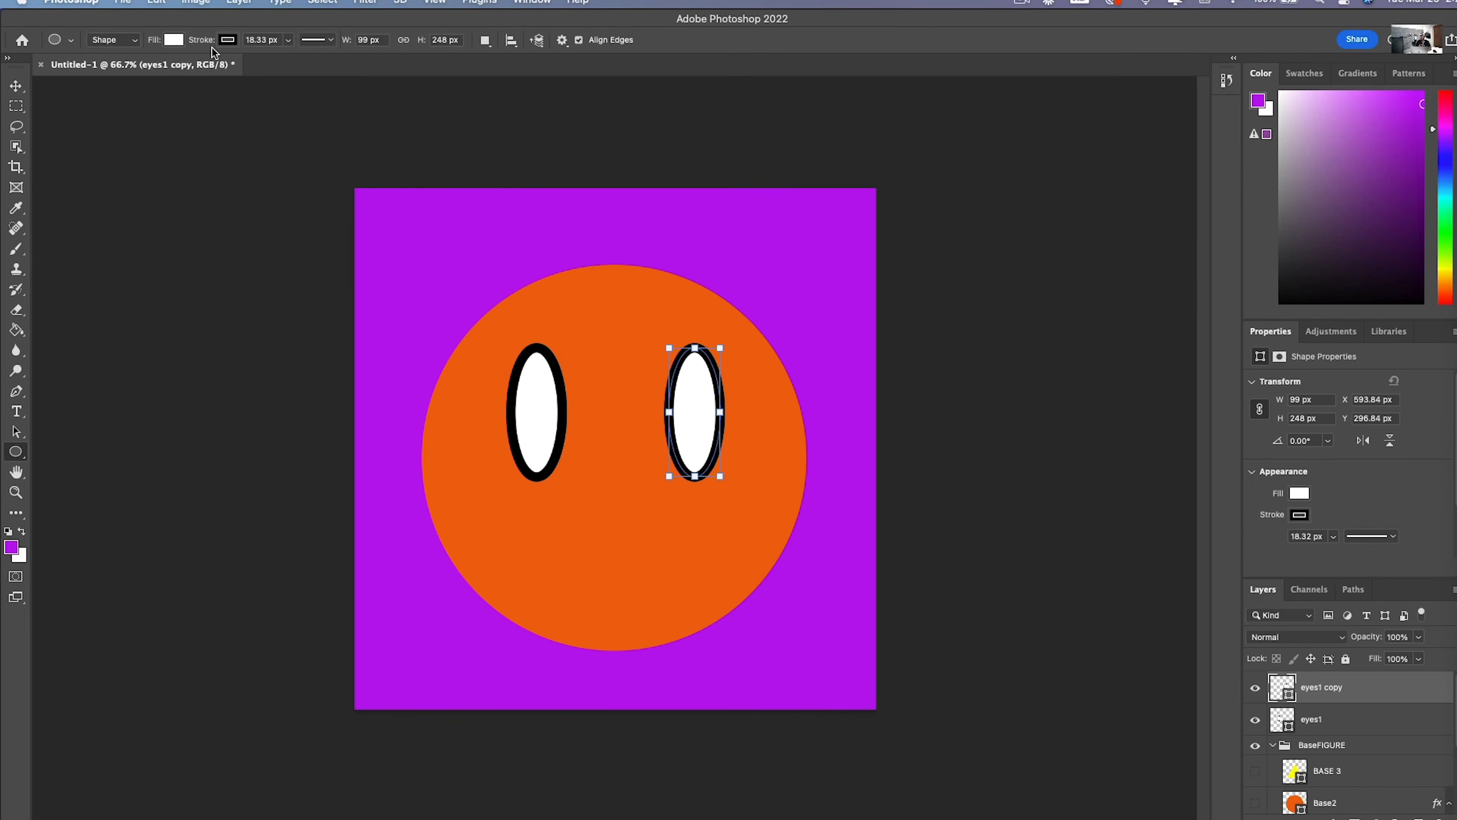
click(173, 39)
click(173, 41)
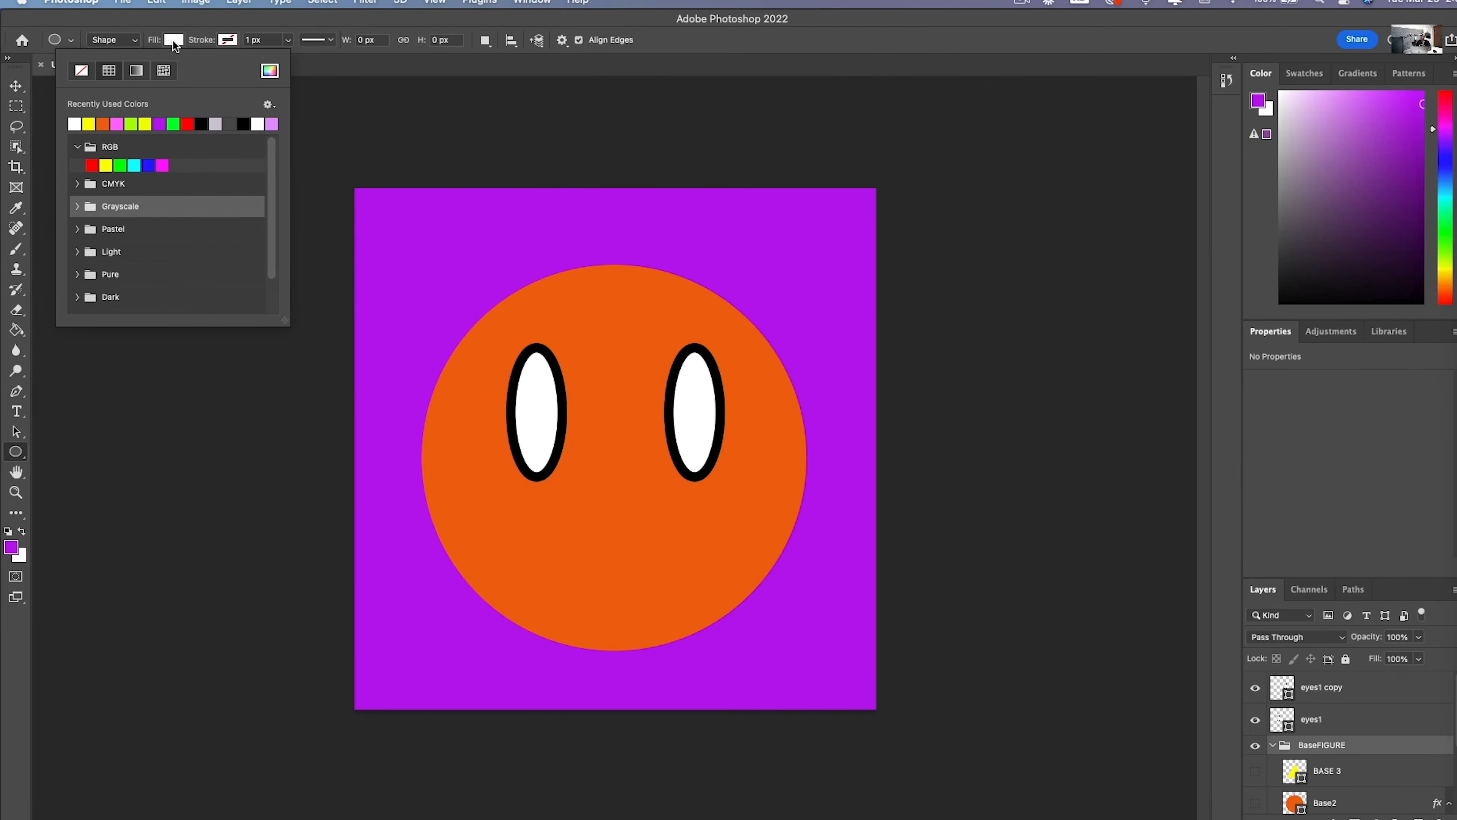
click(199, 123)
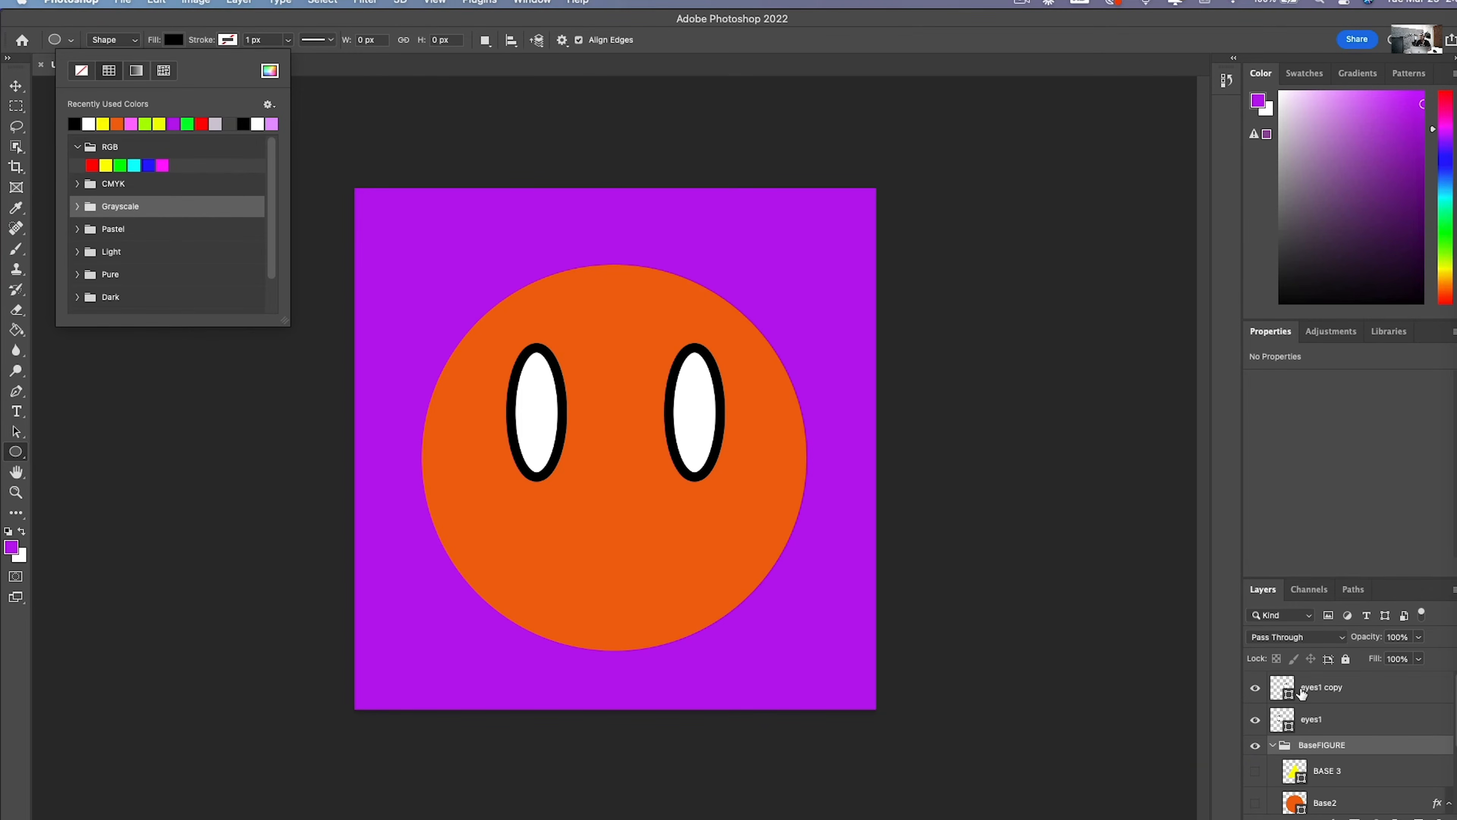
click(1284, 692)
click(1284, 692)
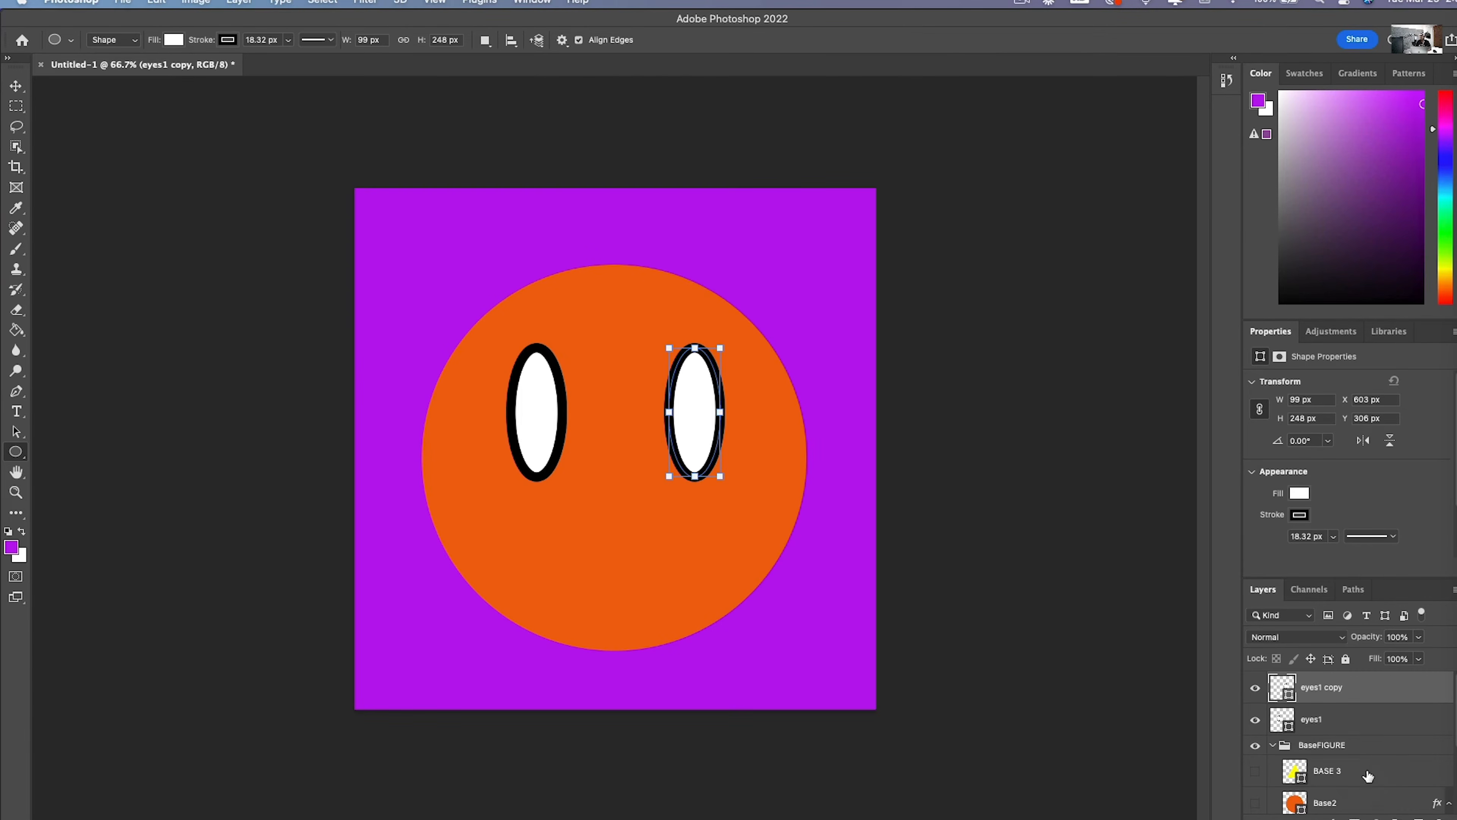
click(1337, 746)
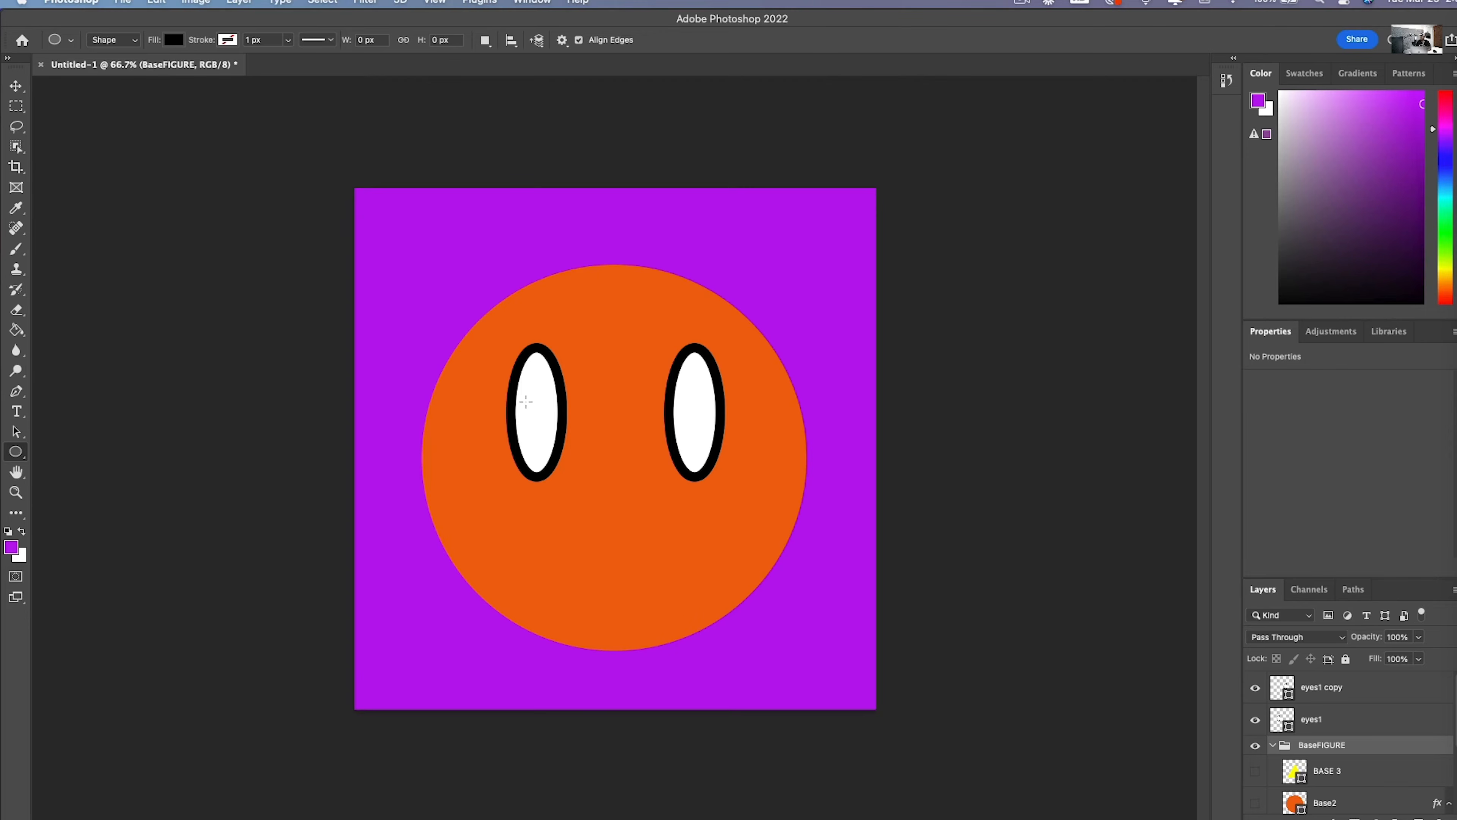
drag(526, 406, 548, 436)
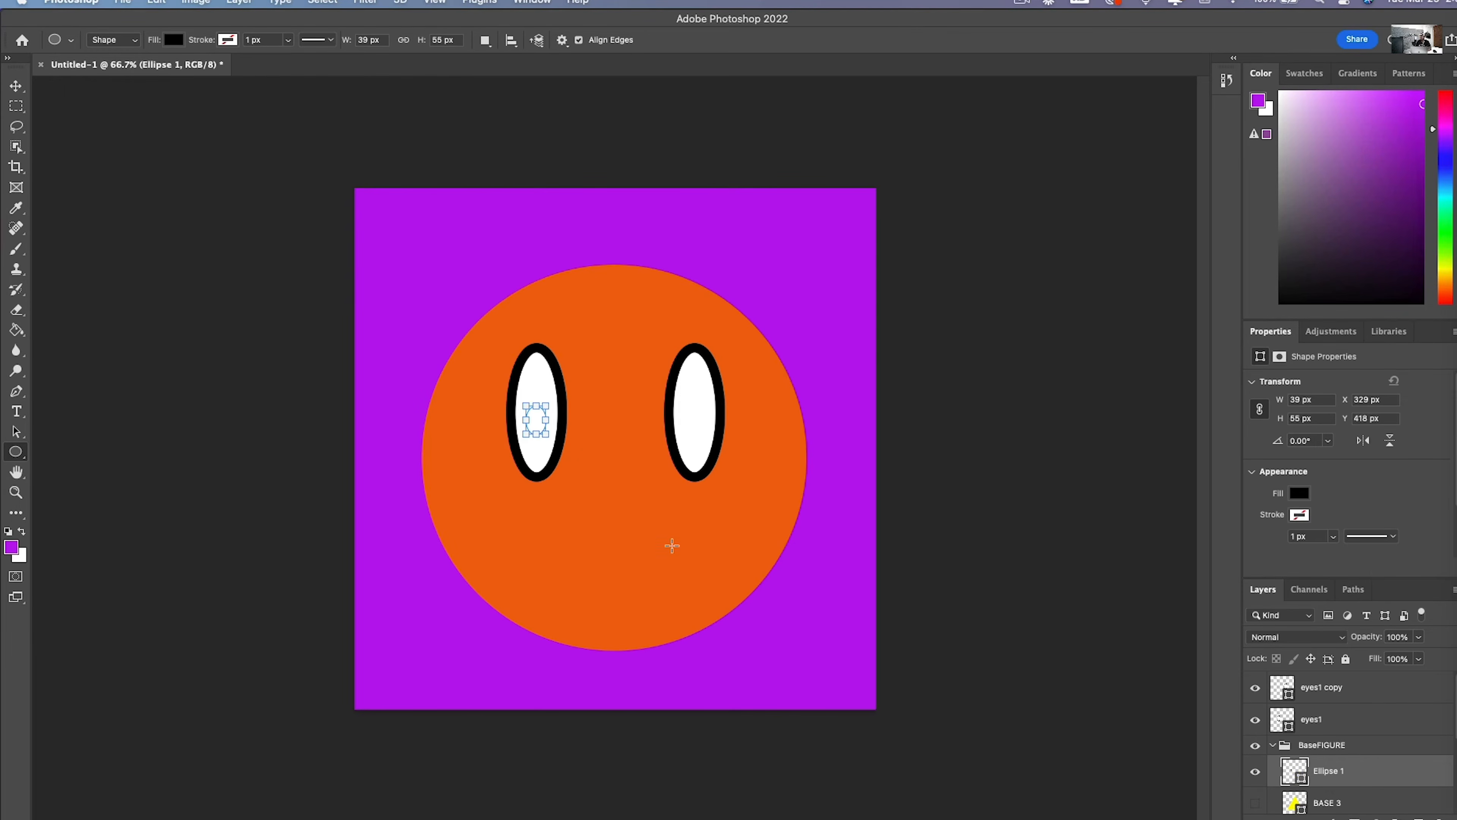
Step: Move the pupil layer out of the BaseFIGURE group to above the eyes1 copy layer
mouse_move(1334, 762)
mouse_down()
mouse_move(1337, 684)
mouse_move(1344, 789)
mouse_up()
drag(1334, 769, 1374, 705)
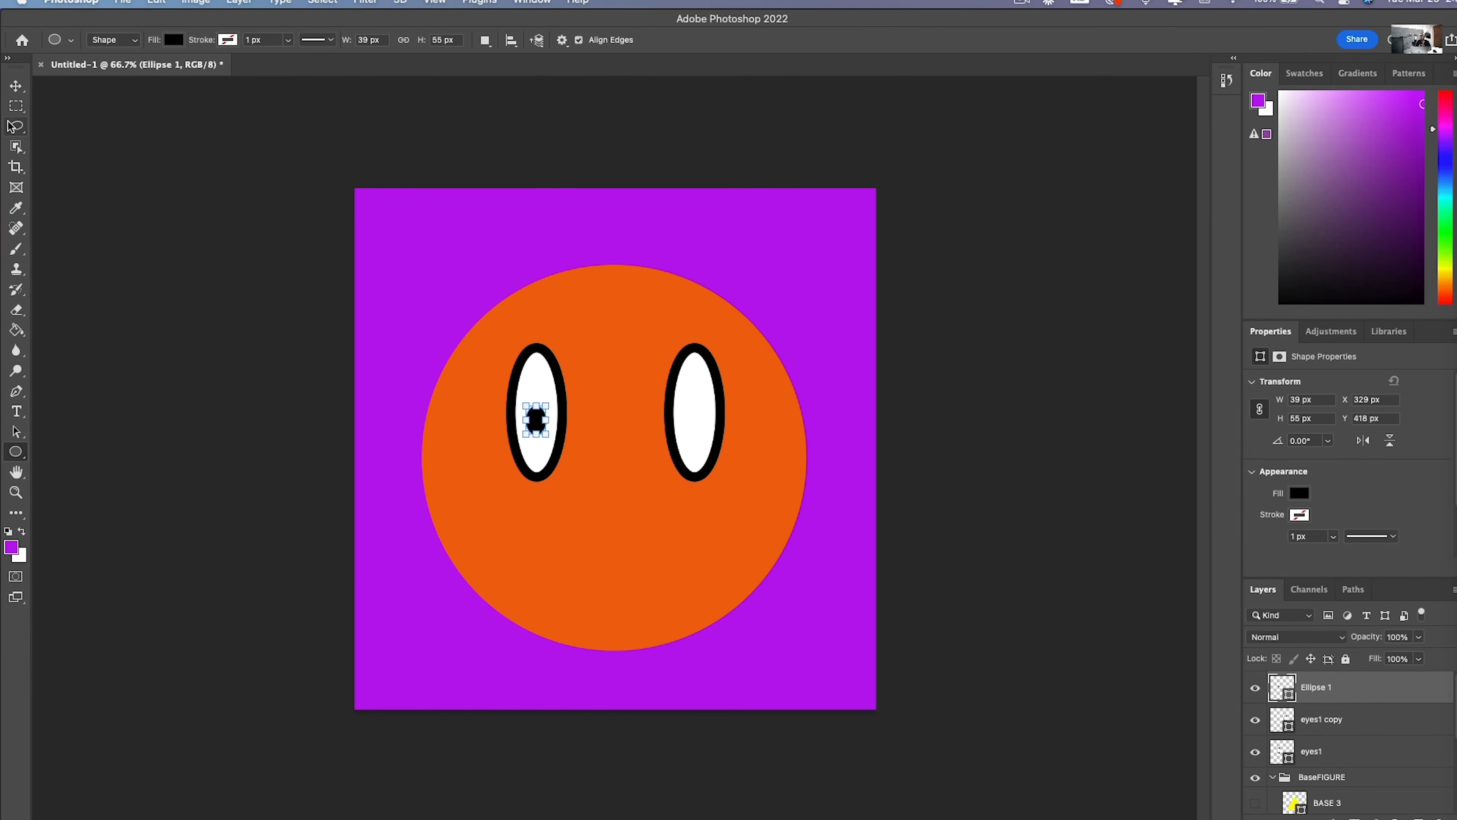
click(16, 106)
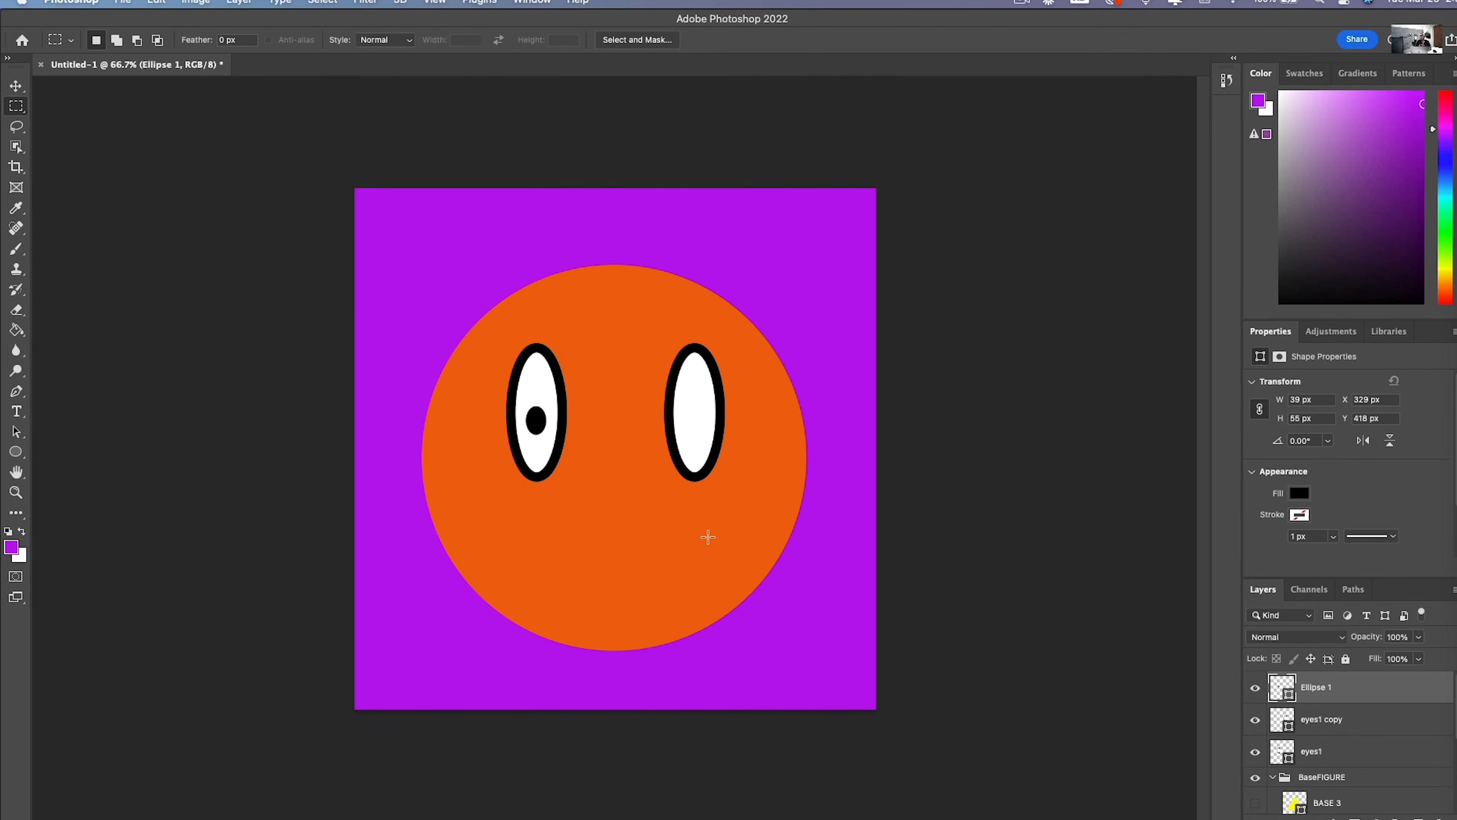
Step: Duplicate the pupil and move the copy into the right eye at the same height
key(super+j)
key(v)
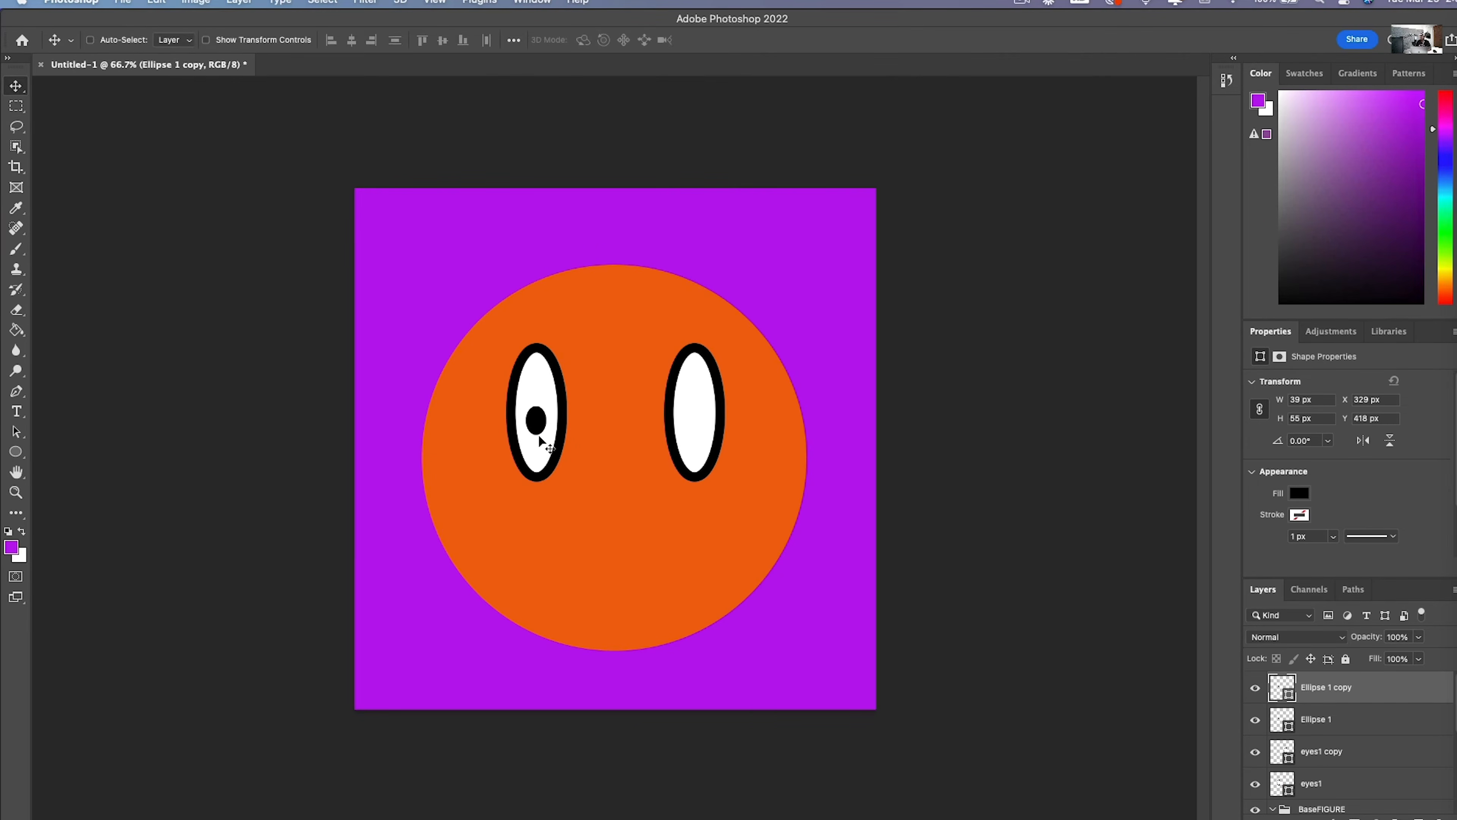
drag(542, 426, 701, 428)
Step: Convert the two pupil layers and the two eye layers together into one smart object
scroll(1366, 728, down, 3)
scroll(1366, 729, up, 3)
scroll(1316, 728, down, 3)
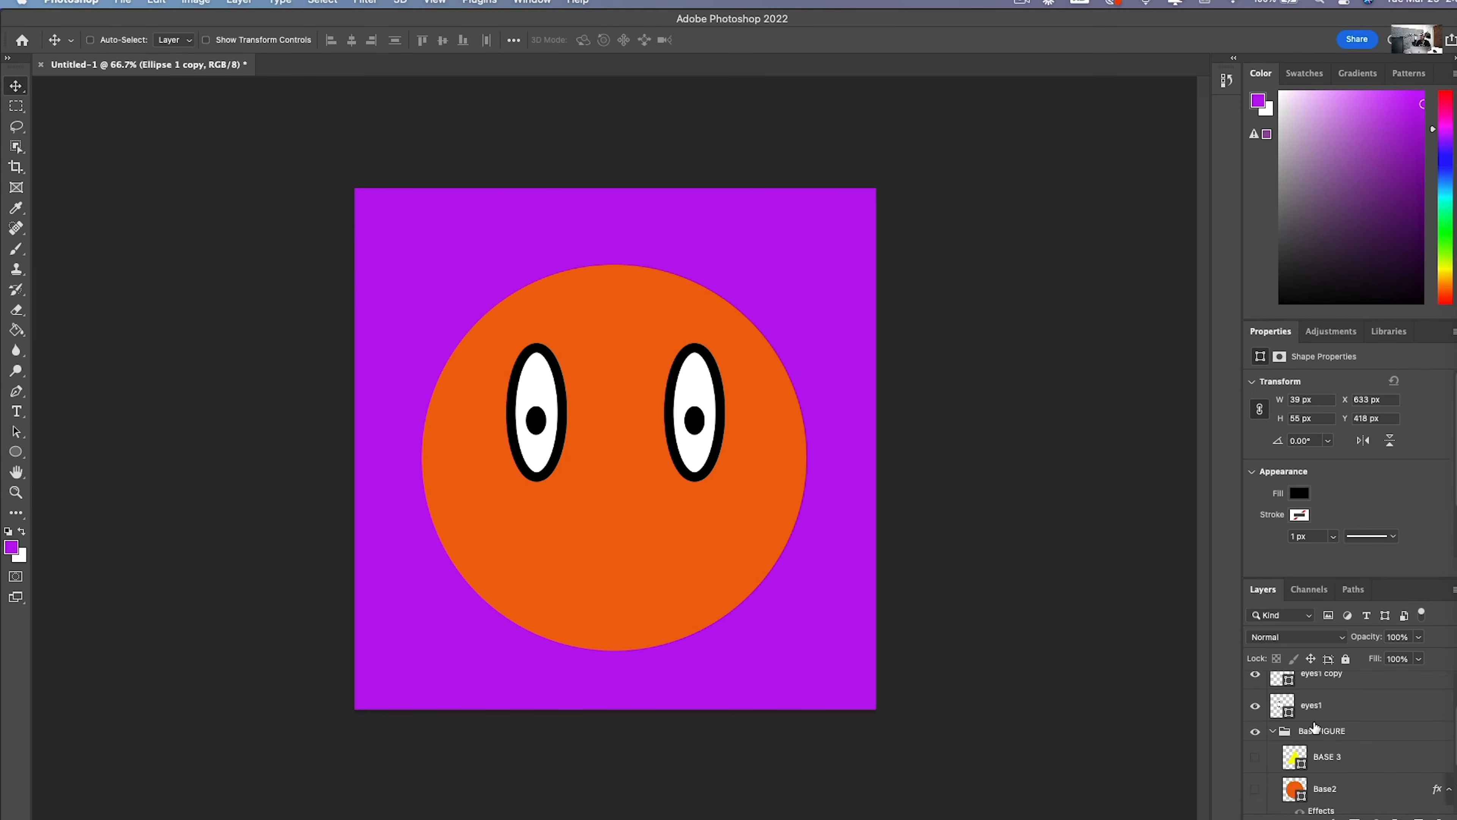
scroll(1315, 728, up, 3)
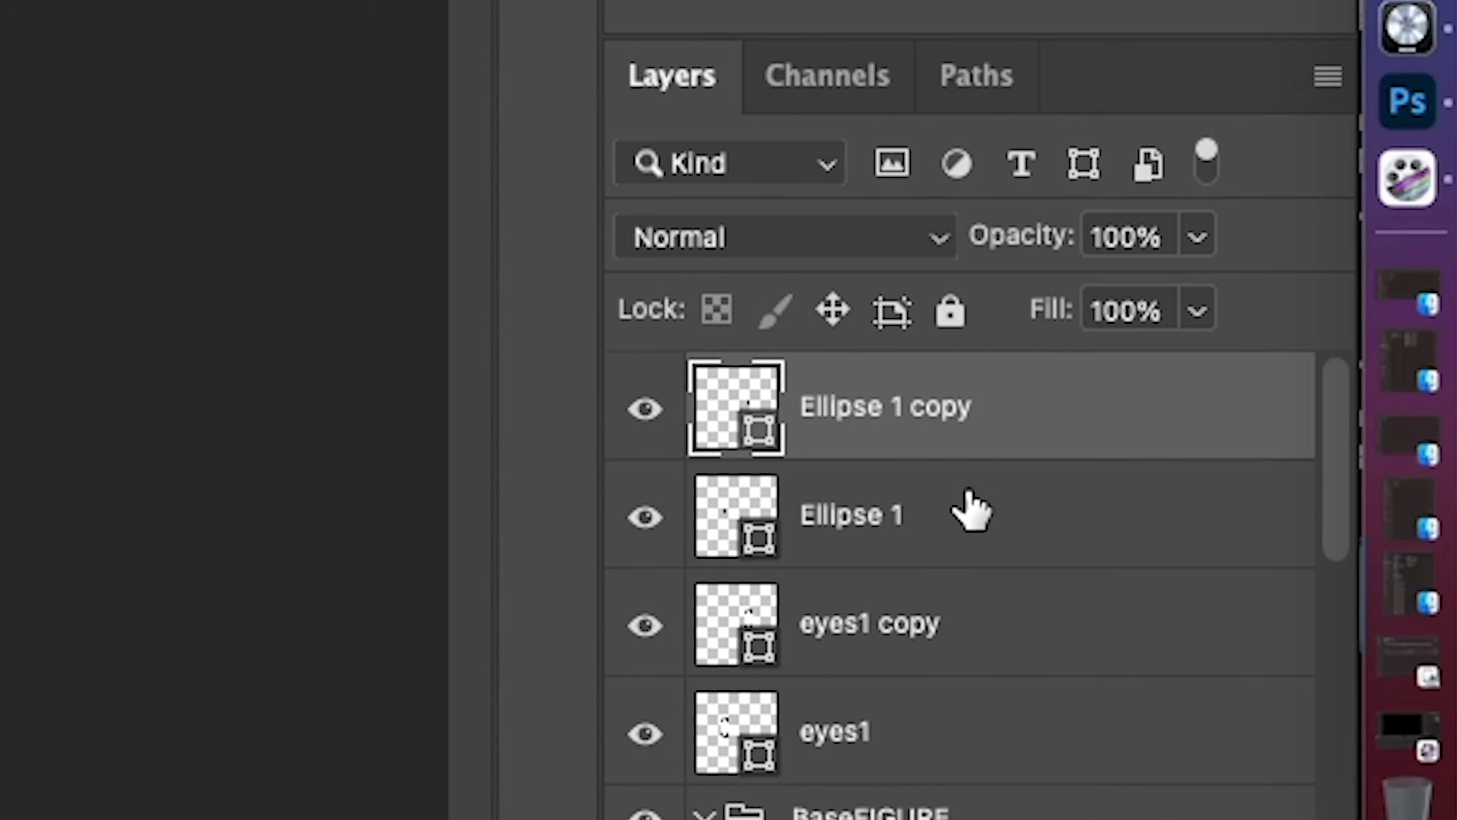
shift+click(935, 752)
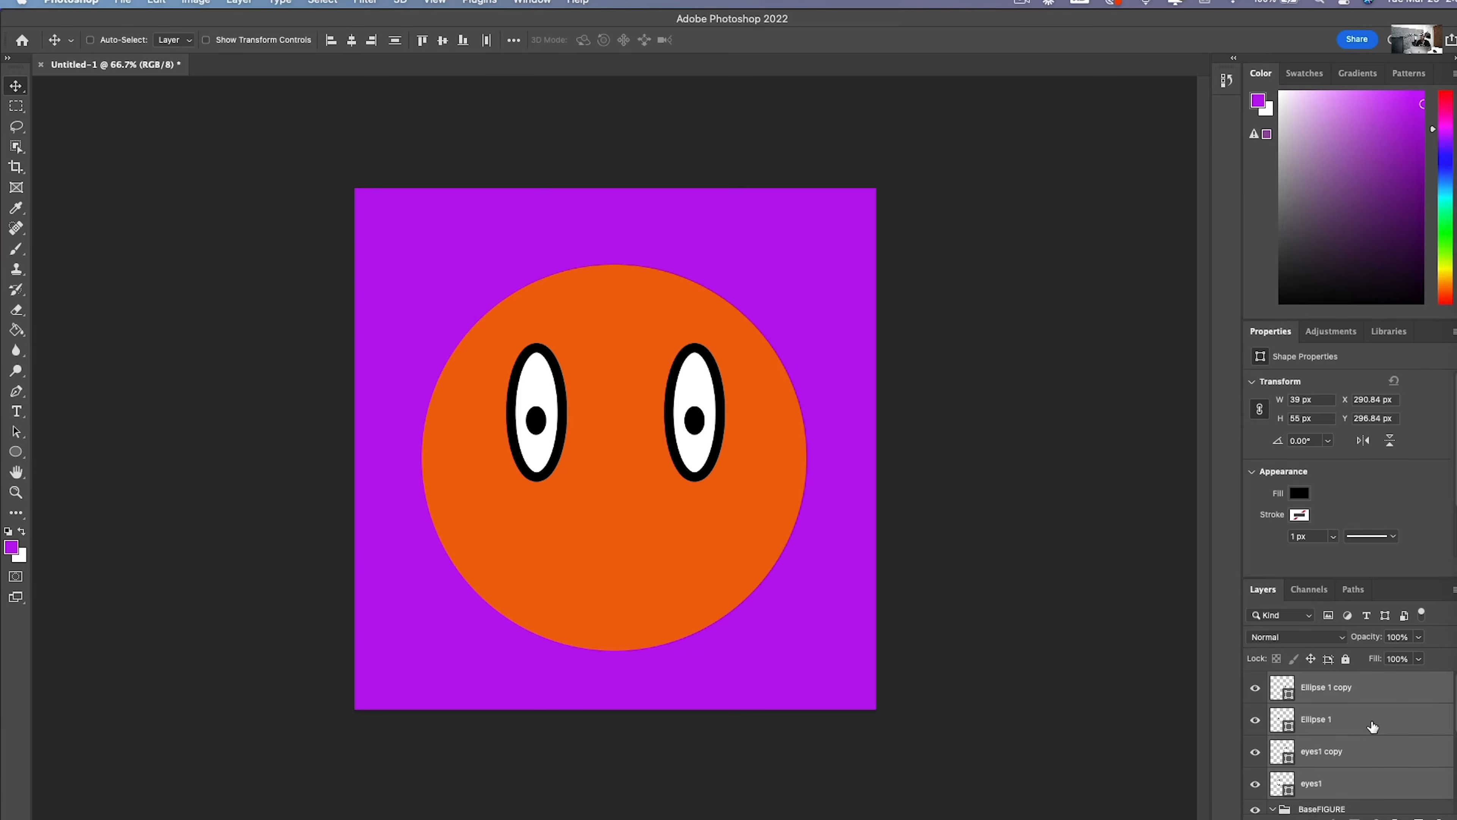
right_click(1373, 727)
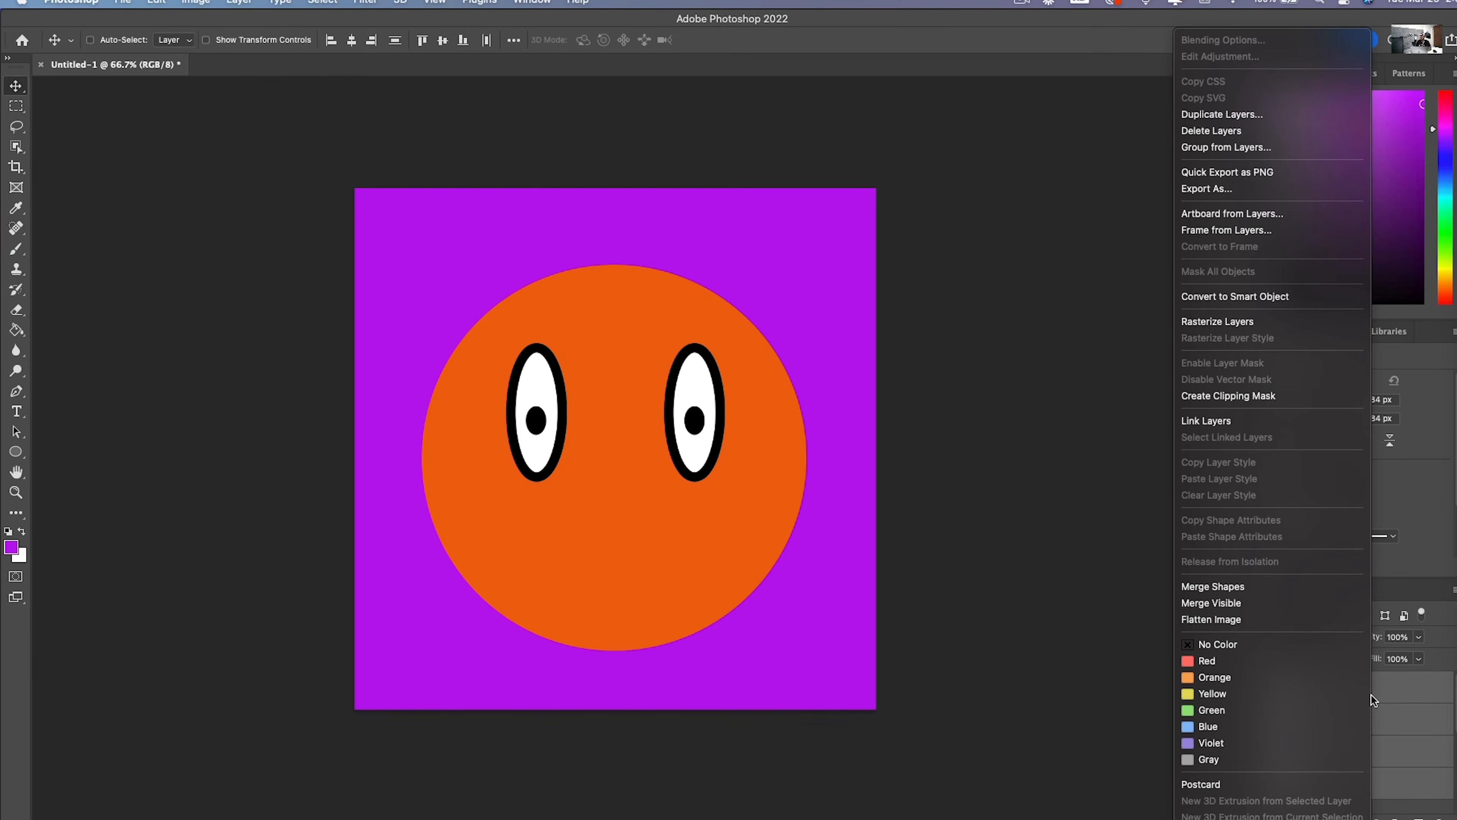
click(1292, 296)
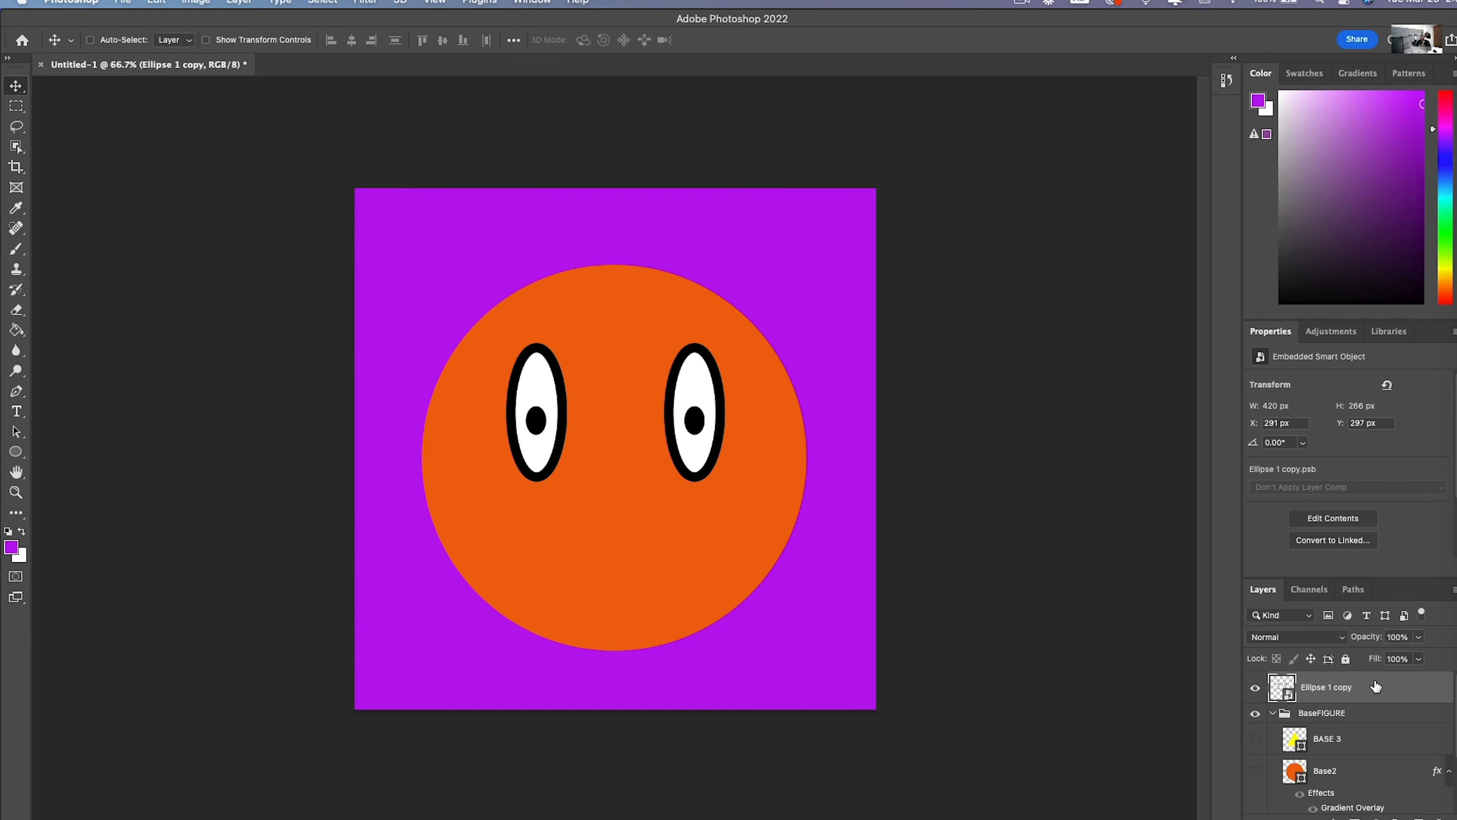
Step: Rename the combined eyes smart object to Eyes 1
double_click(1333, 685)
text(Eyes)
key(Return)
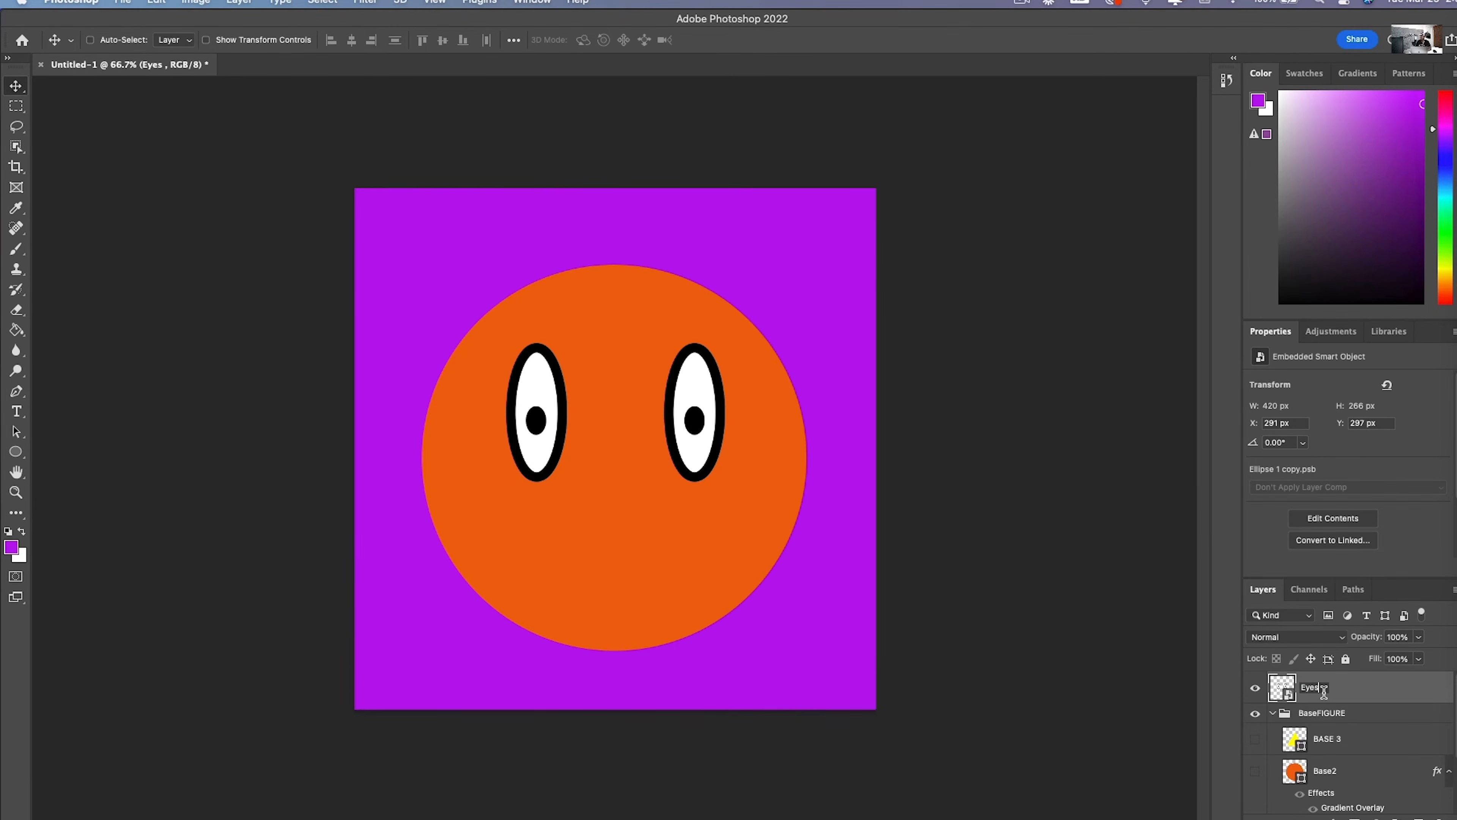
text(1)
Step: Duplicate the Eyes 1 layer and name the copy eyes2
key(super+j)
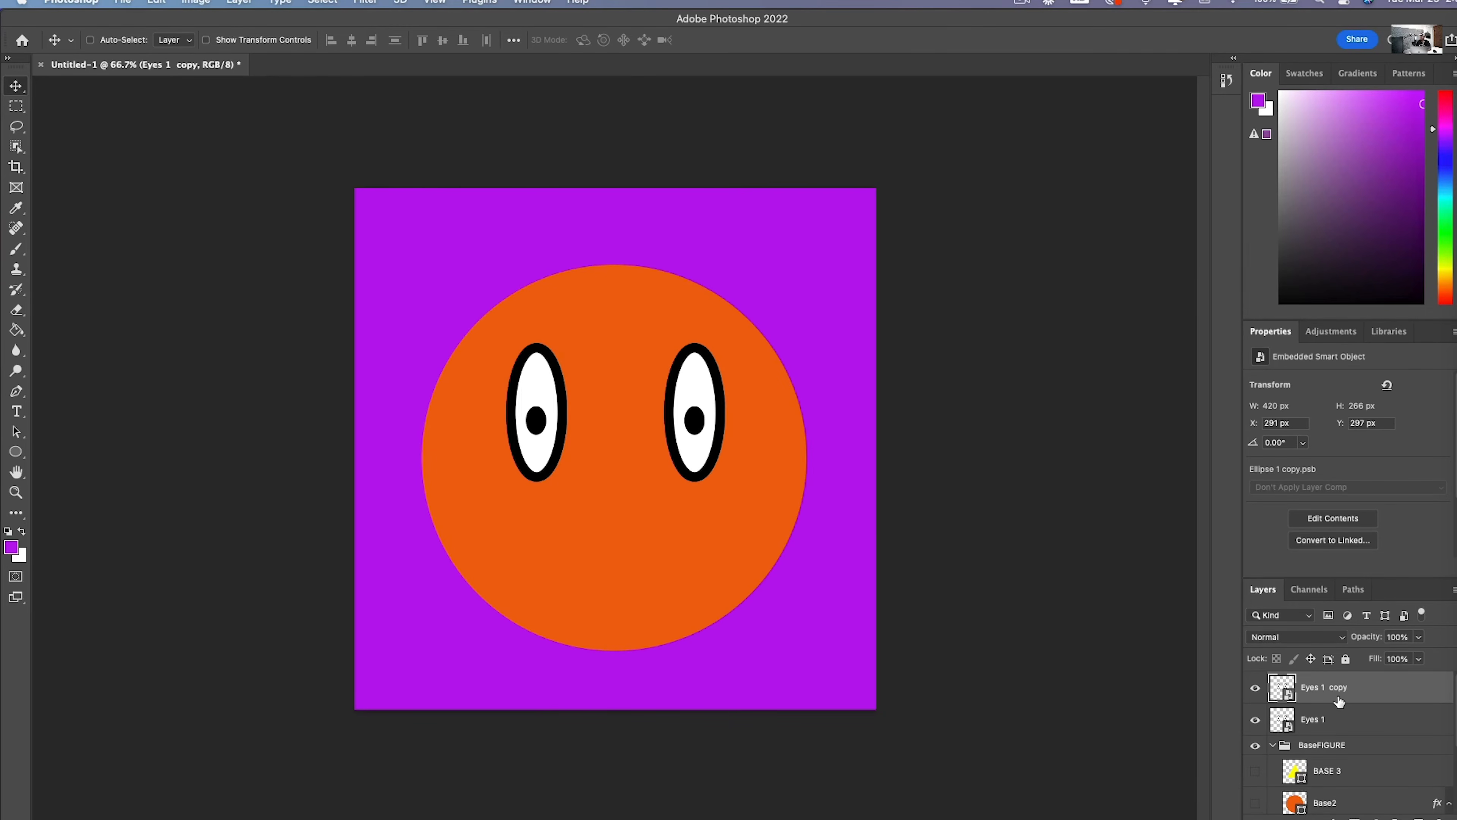
double_click(1332, 687)
text(eyes2)
key(Return)
Step: Invert the colors of the eyes2 layer and compare the eyes with the Invert filter off and on, leaving it on
key(super+i)
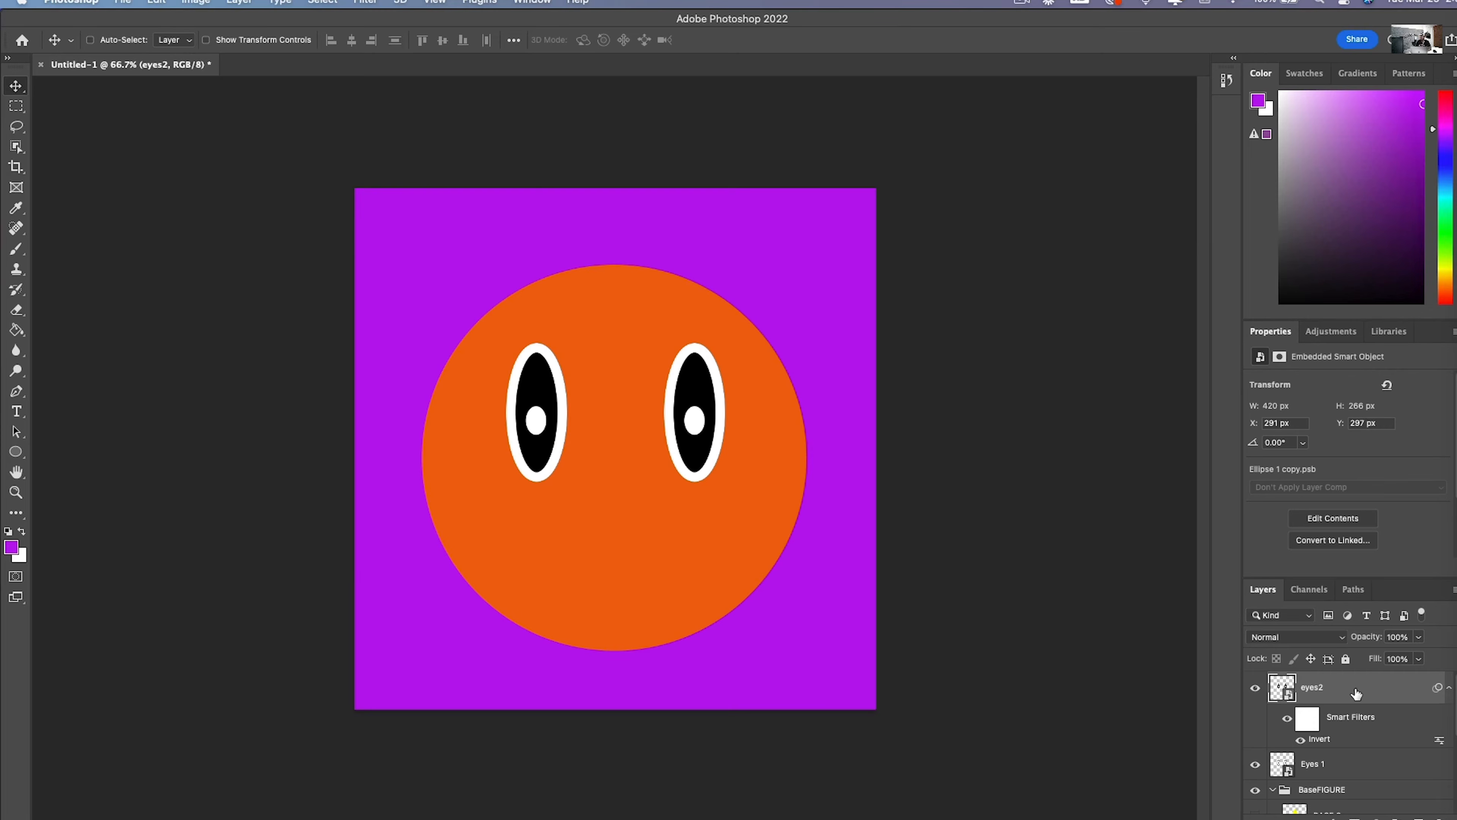
click(1300, 739)
click(1301, 741)
scroll(1363, 747, down, 3)
scroll(1364, 747, up, 3)
Step: Group the eyes2 and Eyes 1 layers and name the group Eyes
super+click(1333, 763)
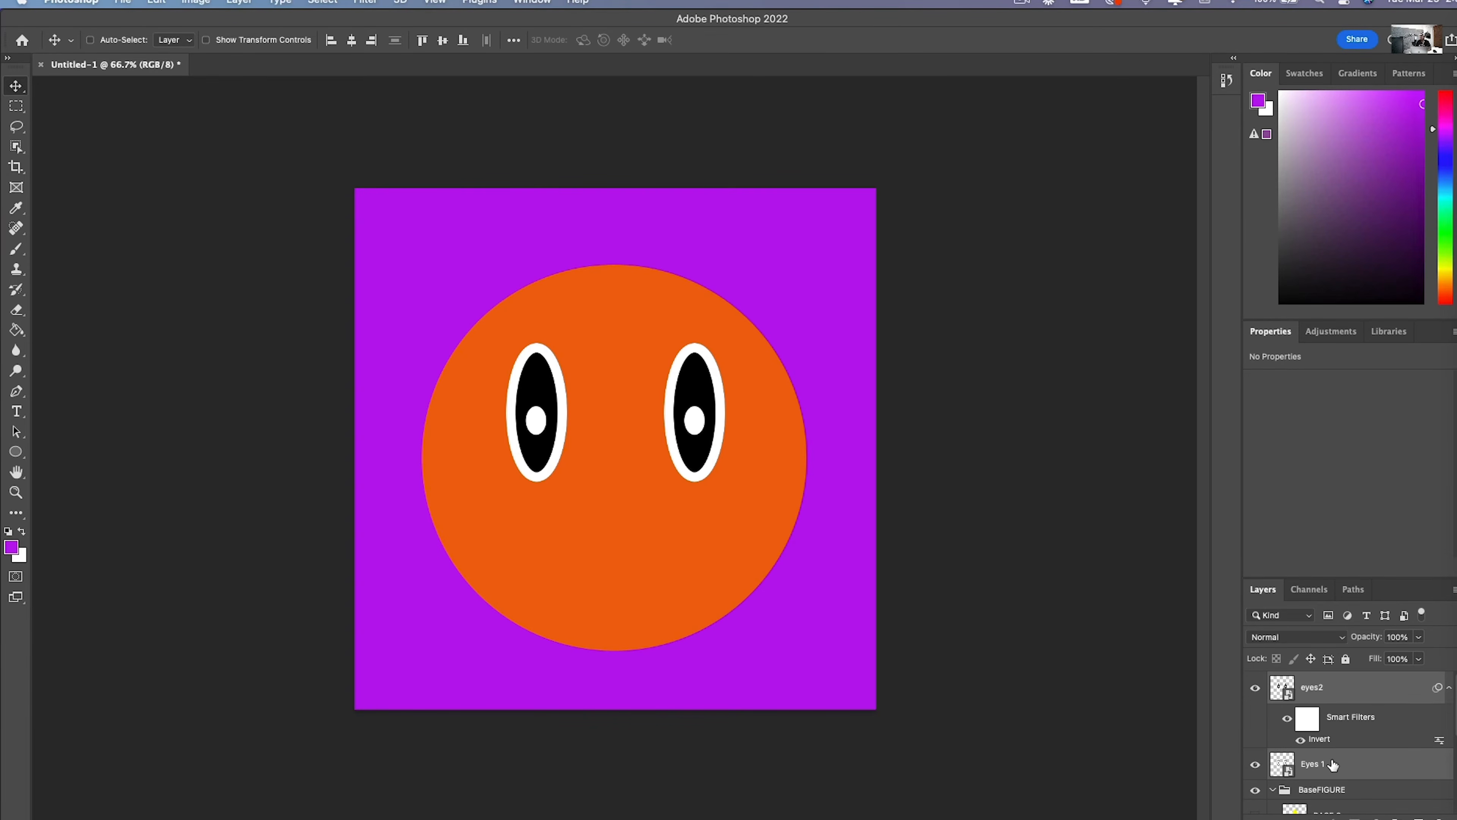
click(1363, 699)
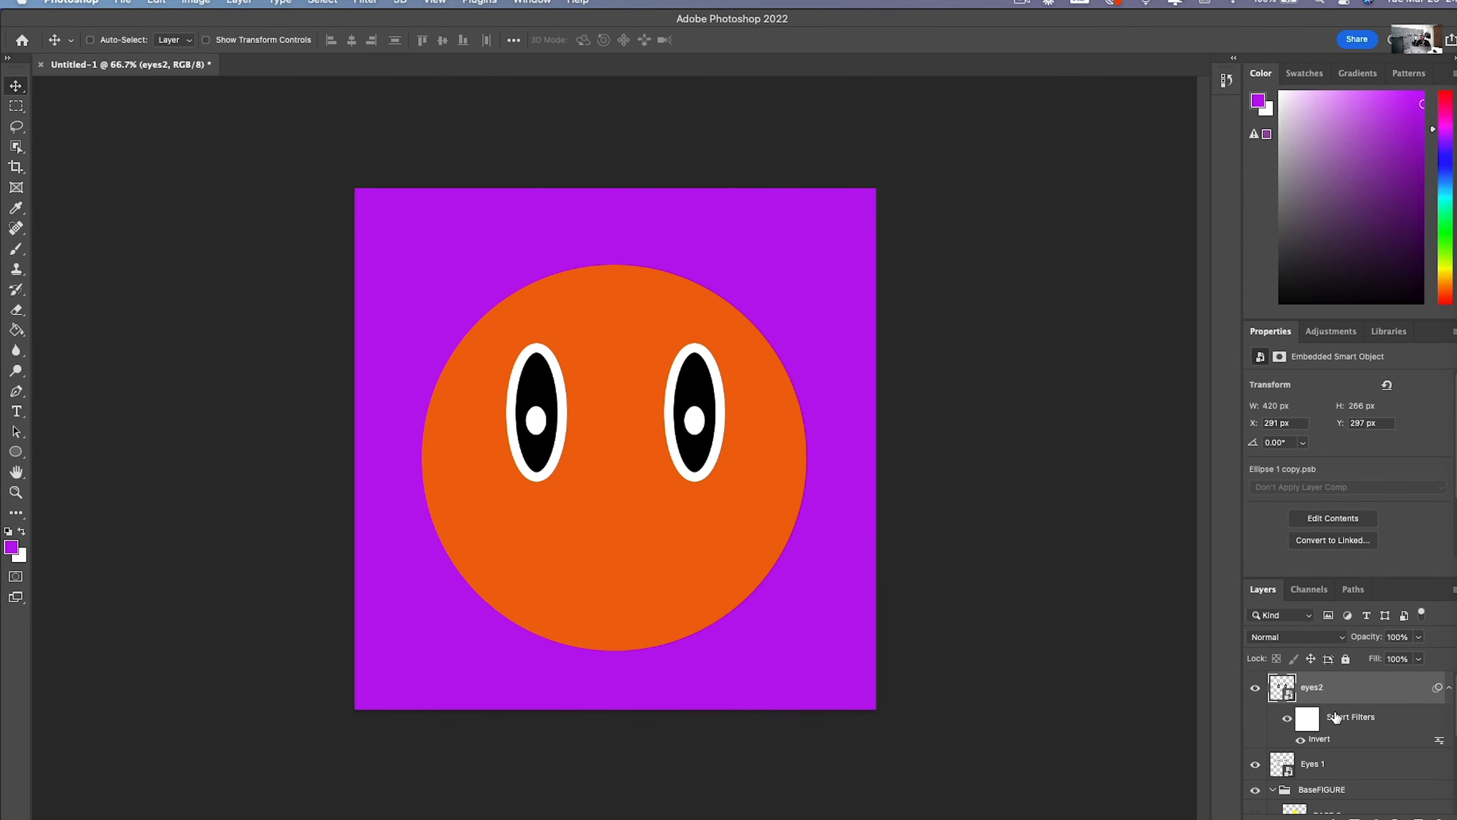
shift+click(1322, 768)
key(super+g)
double_click(1314, 681)
text(Eyes)
key(Return)
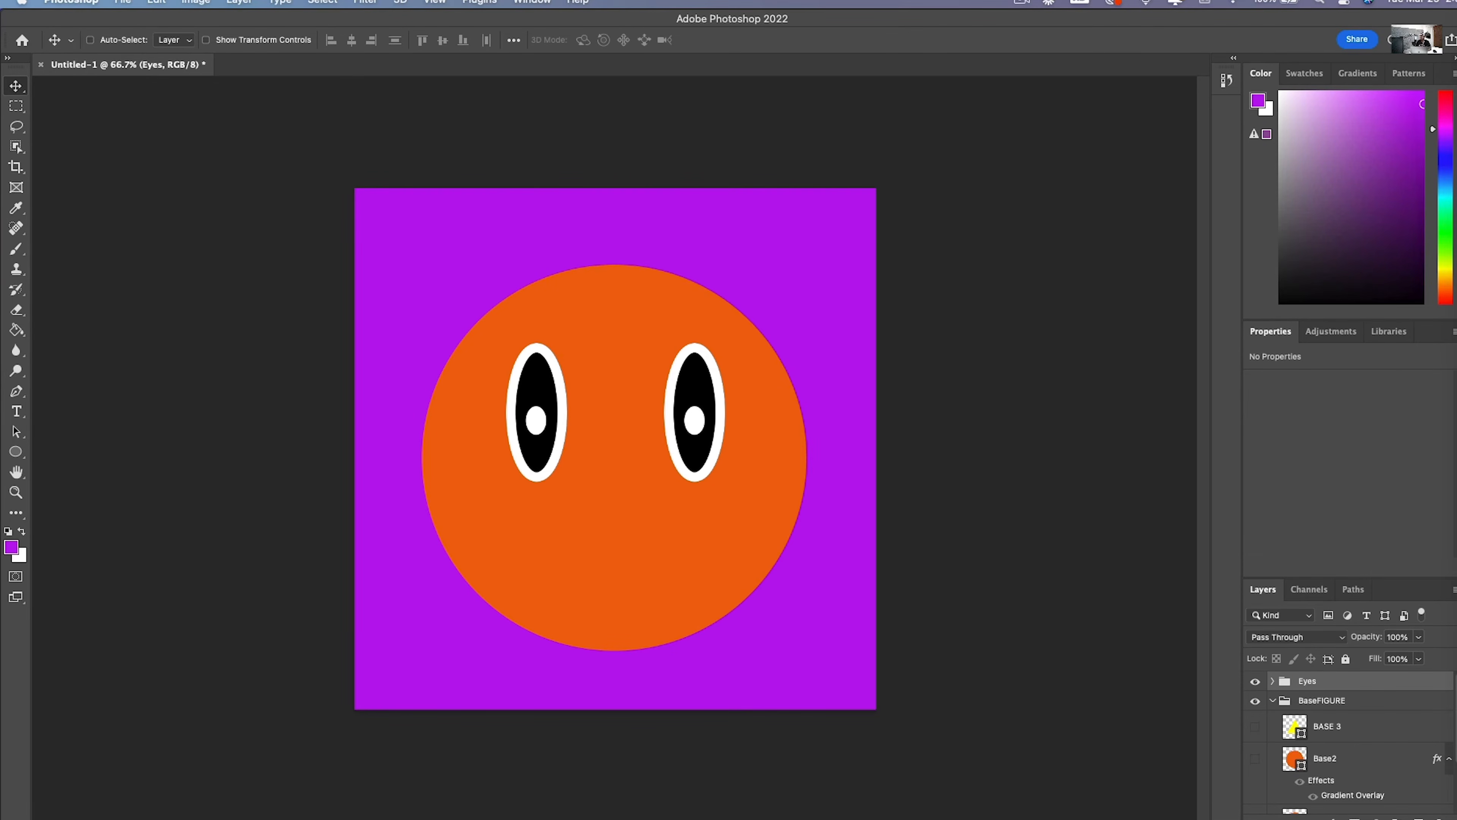
Step: Collapse the BaseFIGURE group and compare the figure with the Eyes group hidden and shown, leaving the eyes visible
click(1272, 701)
click(1256, 680)
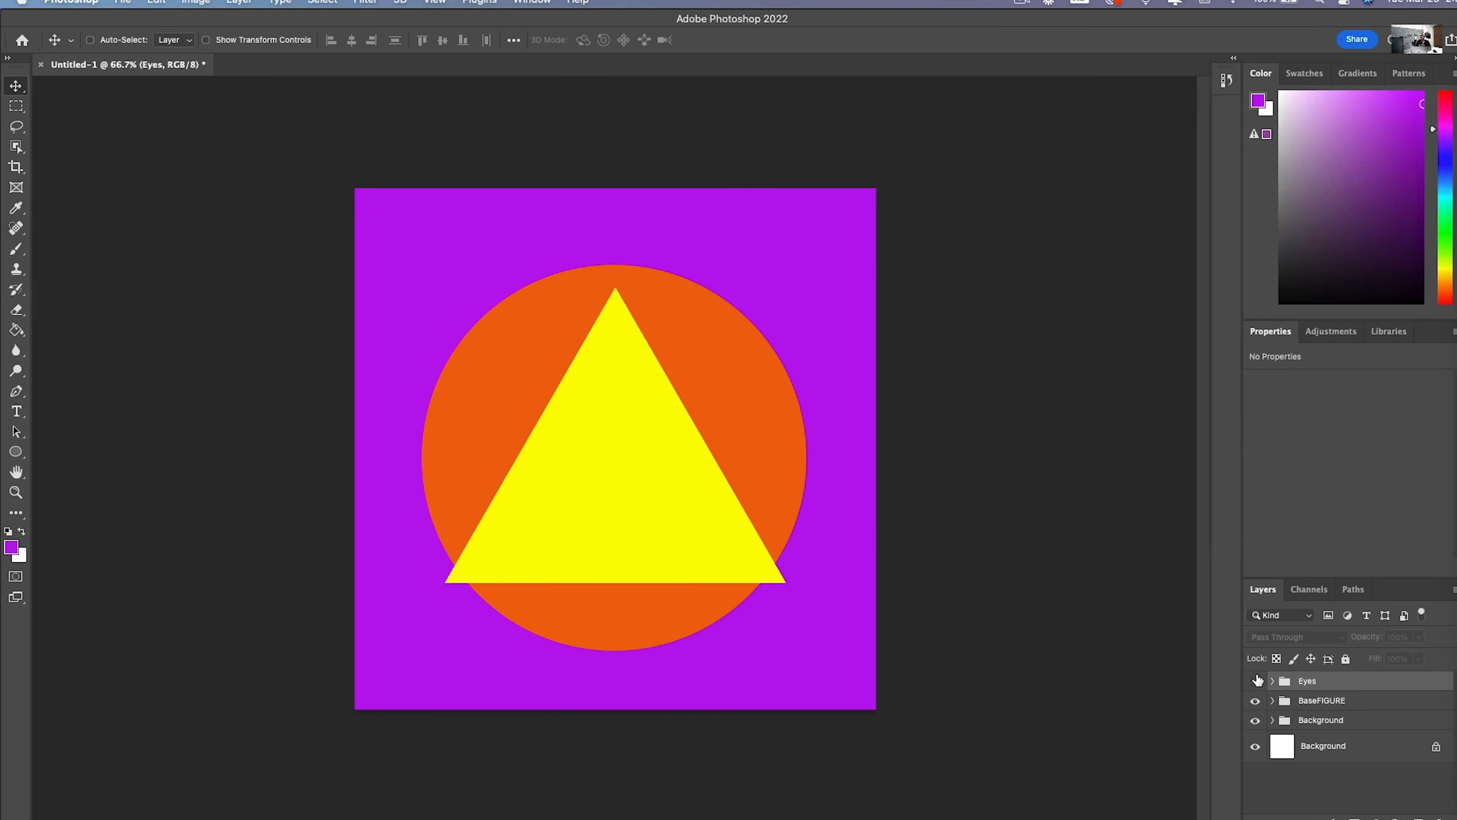
click(1256, 680)
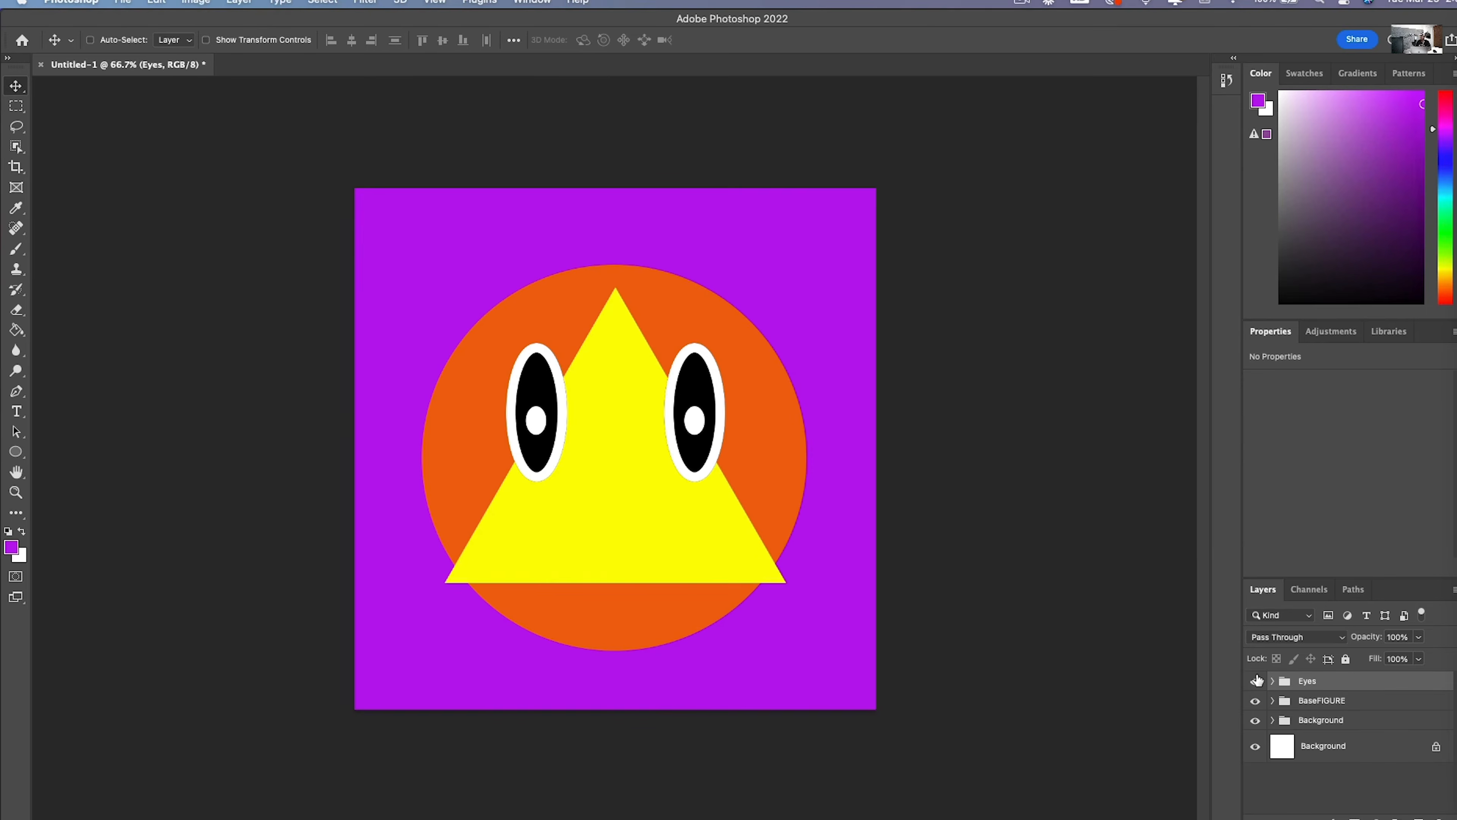
click(1256, 680)
click(1255, 680)
Step: Select the yellow BASE 3 triangle and scale it up proportionally until it spans nearly the full canvas width
right_click(621, 525)
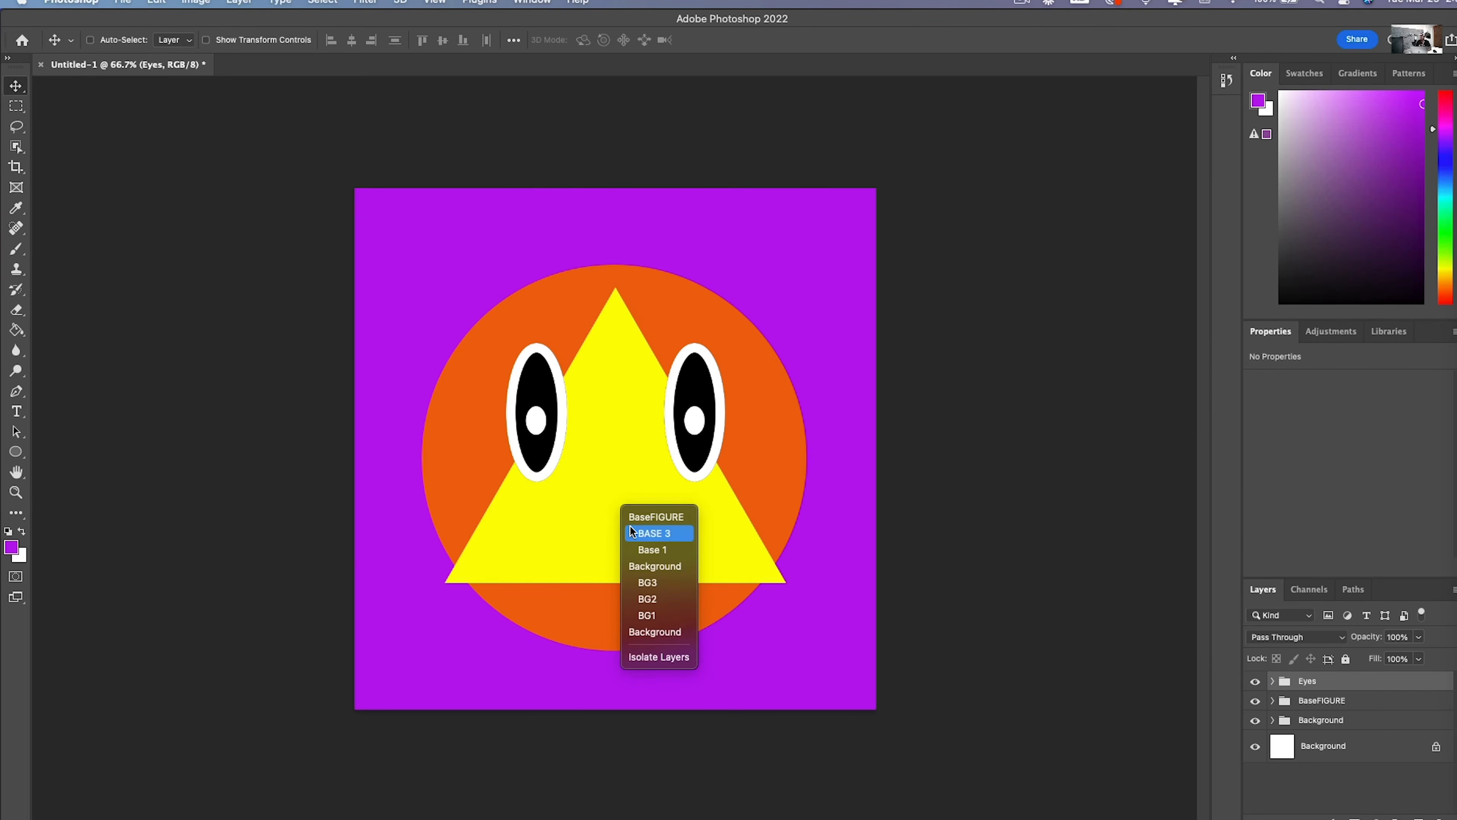
click(1024, 634)
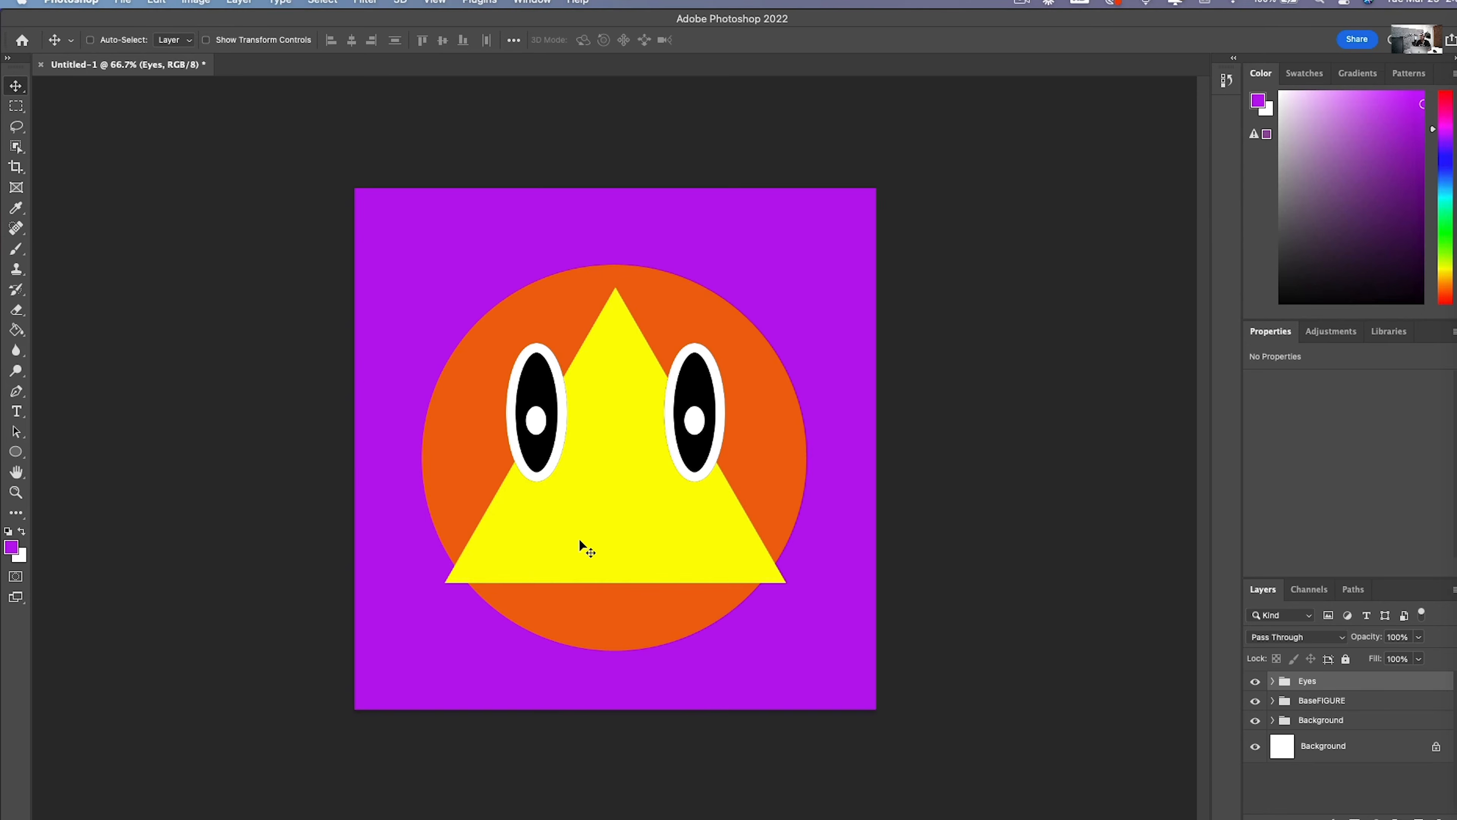
right_click(607, 526)
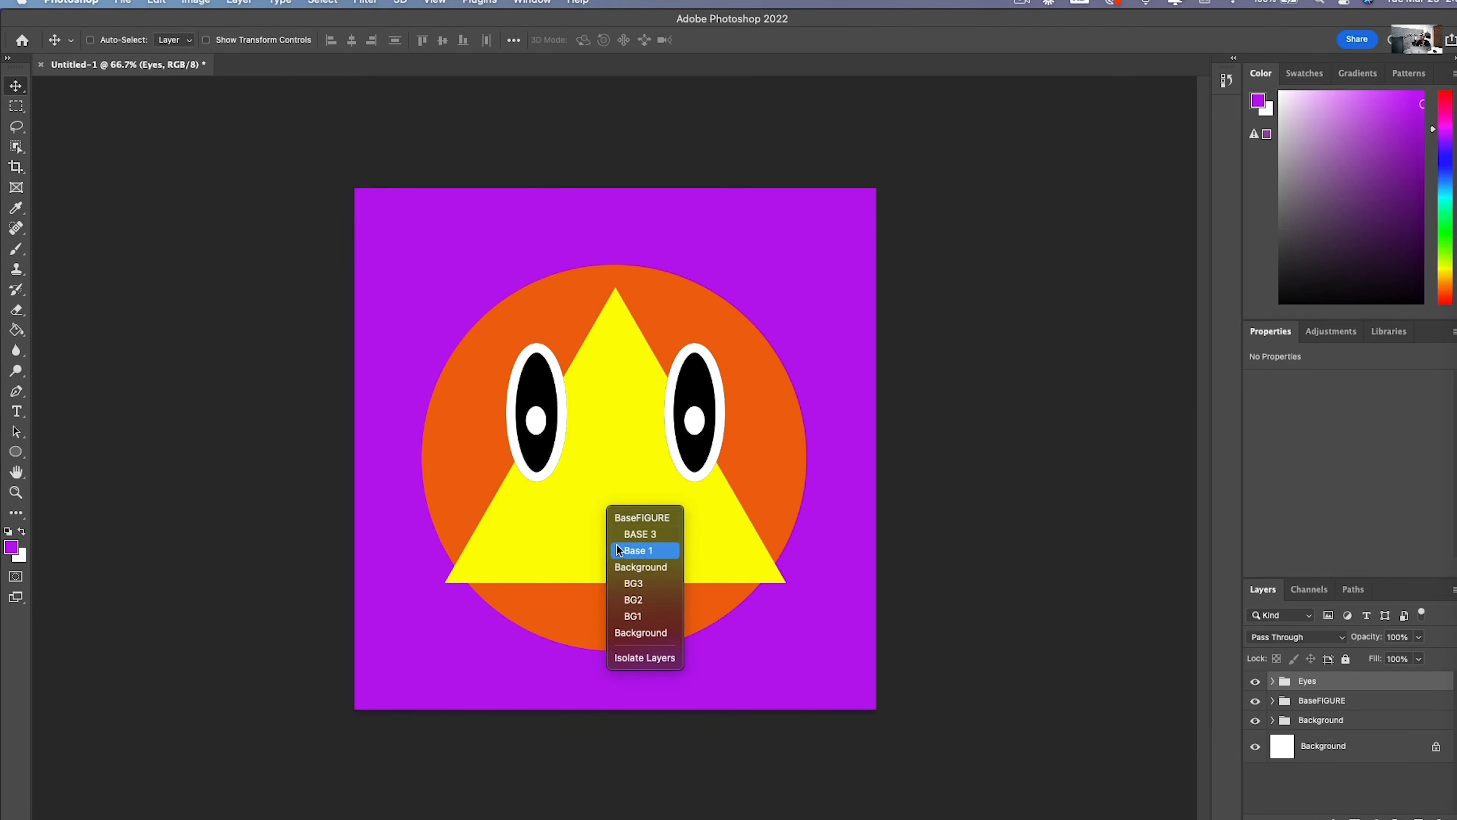
click(641, 535)
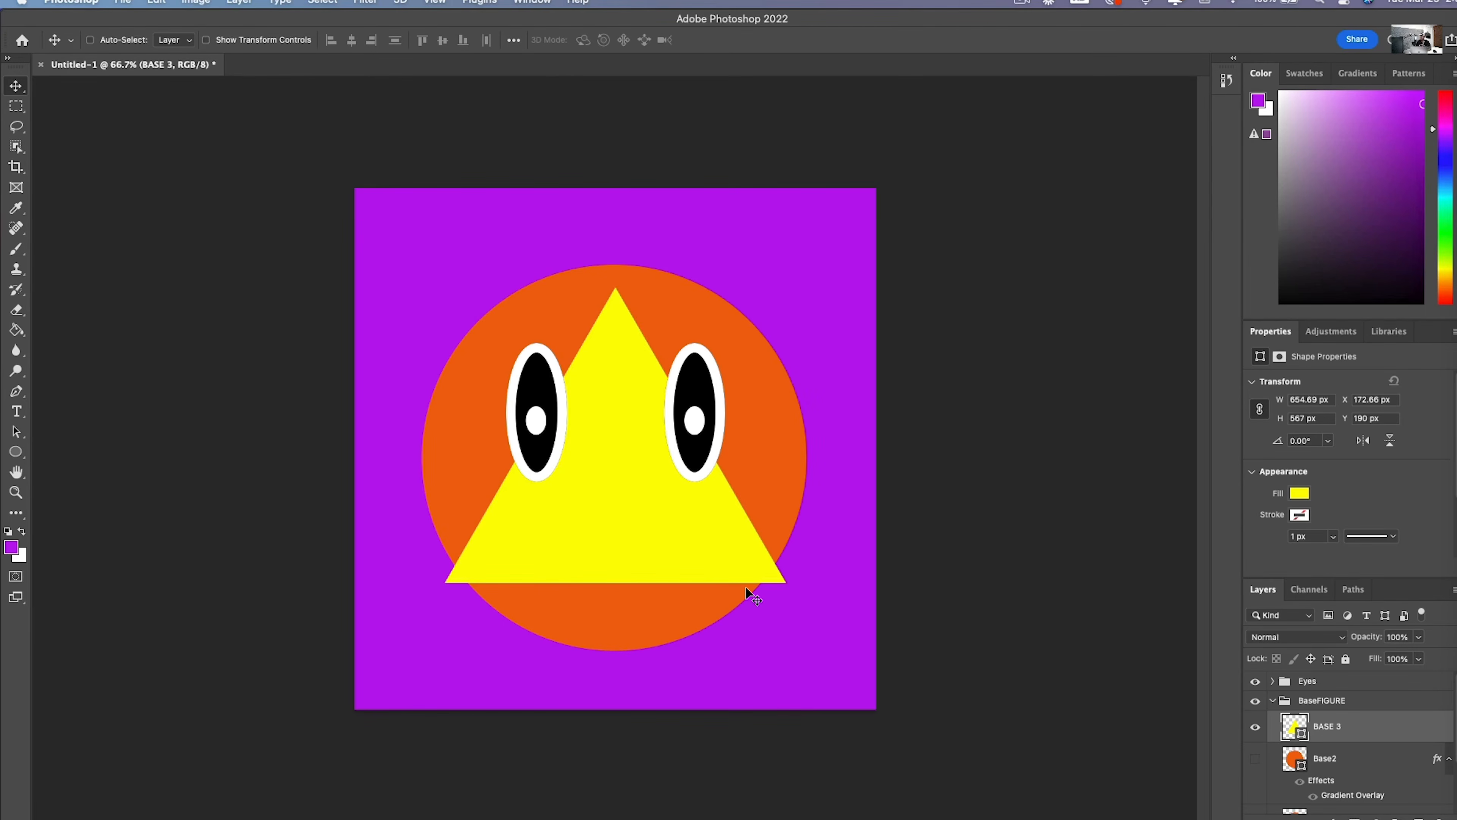
key(ctrl+t)
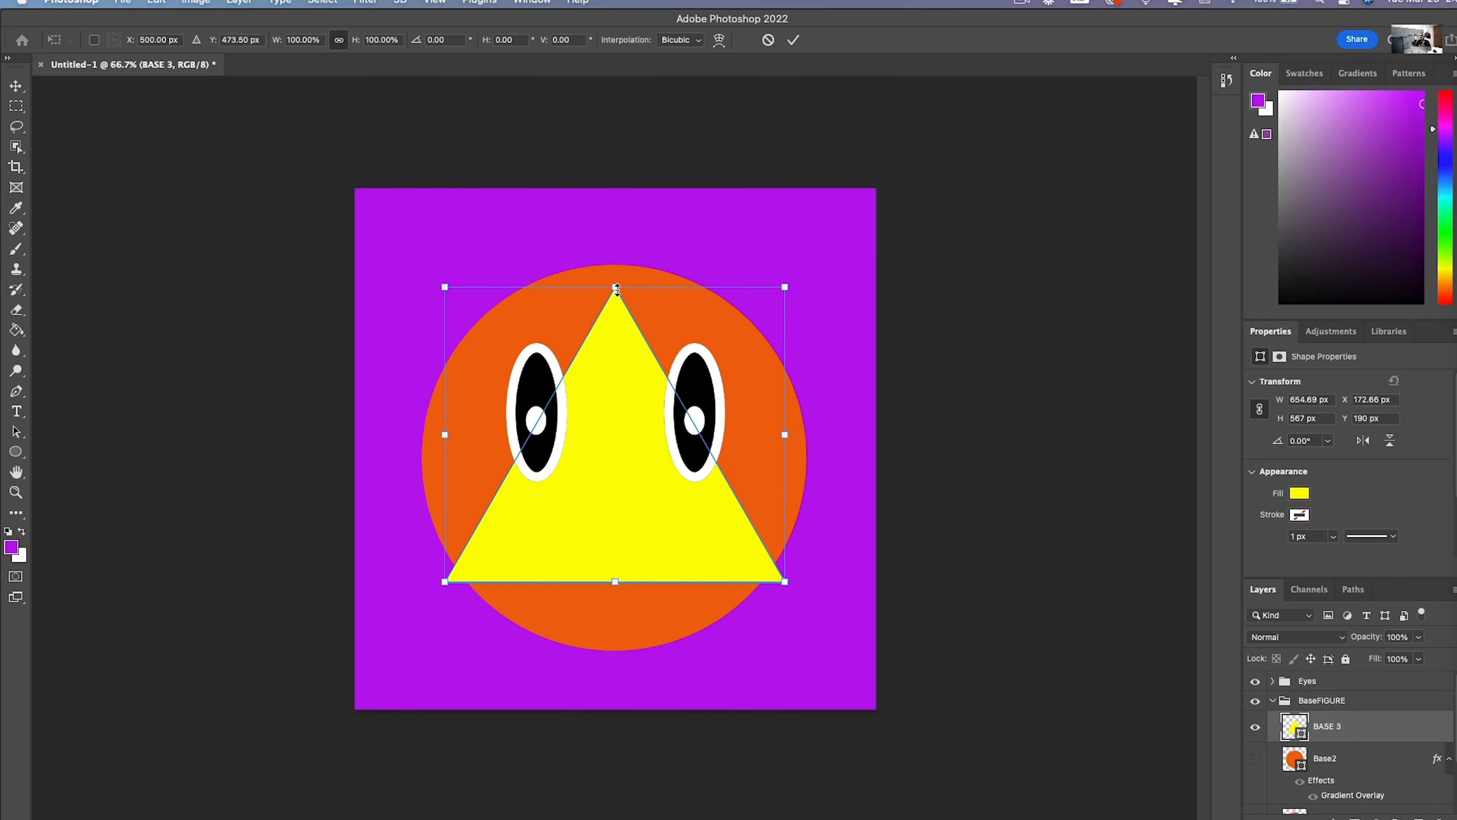
drag(617, 289, 617, 256)
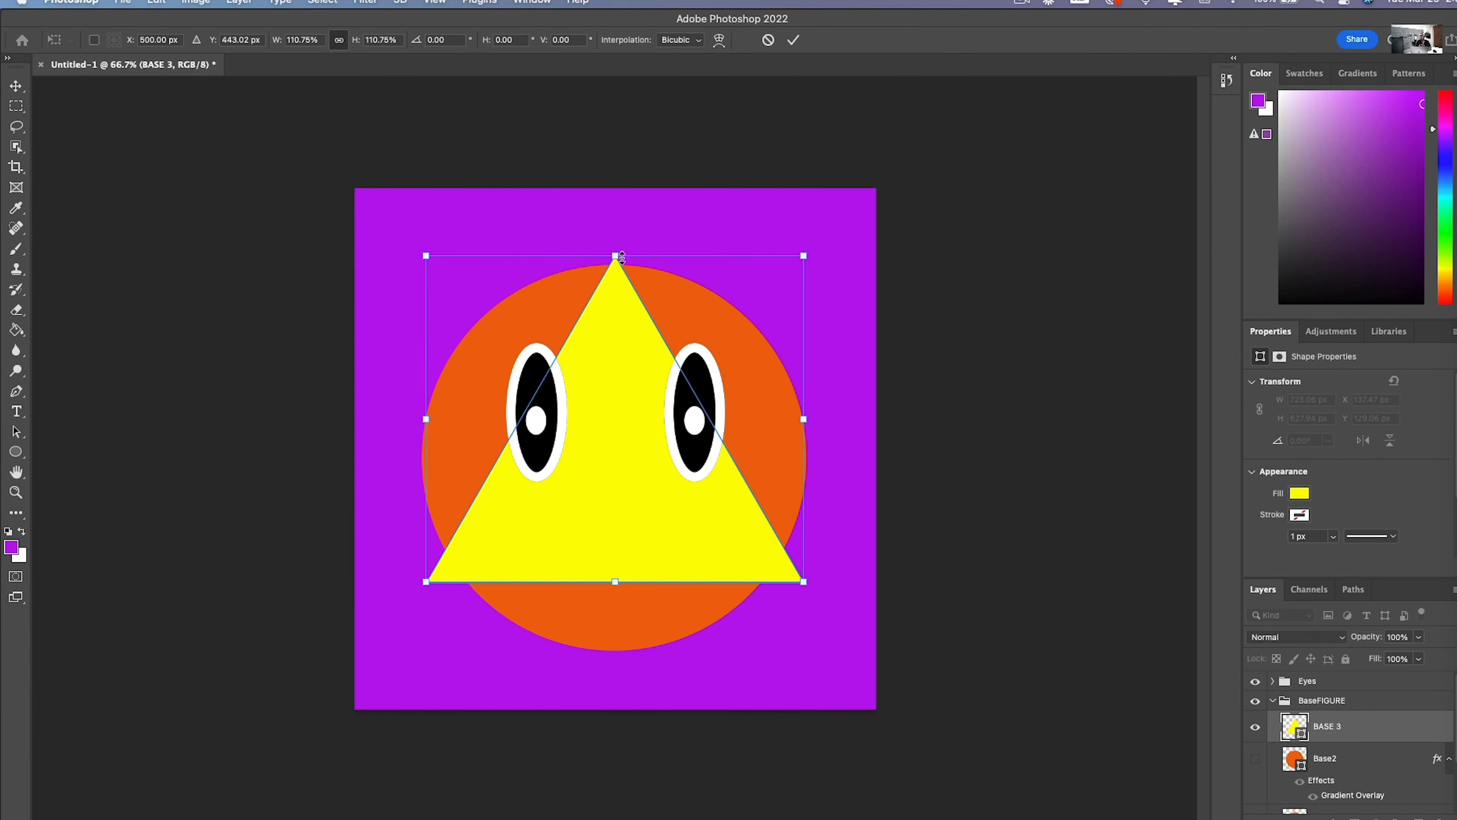
key(ctrl+z)
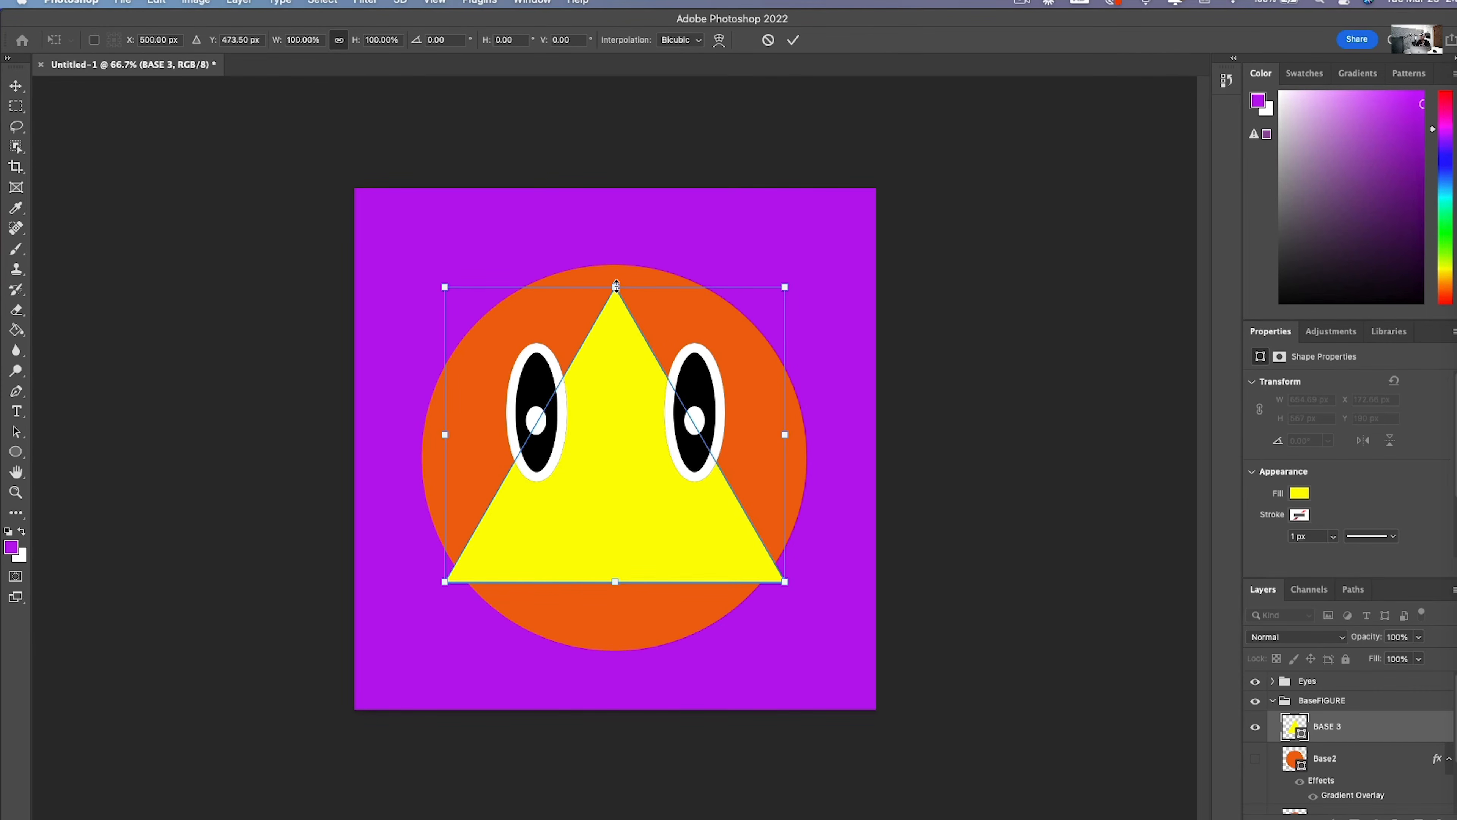
drag(616, 285, 625, 216)
key(Return)
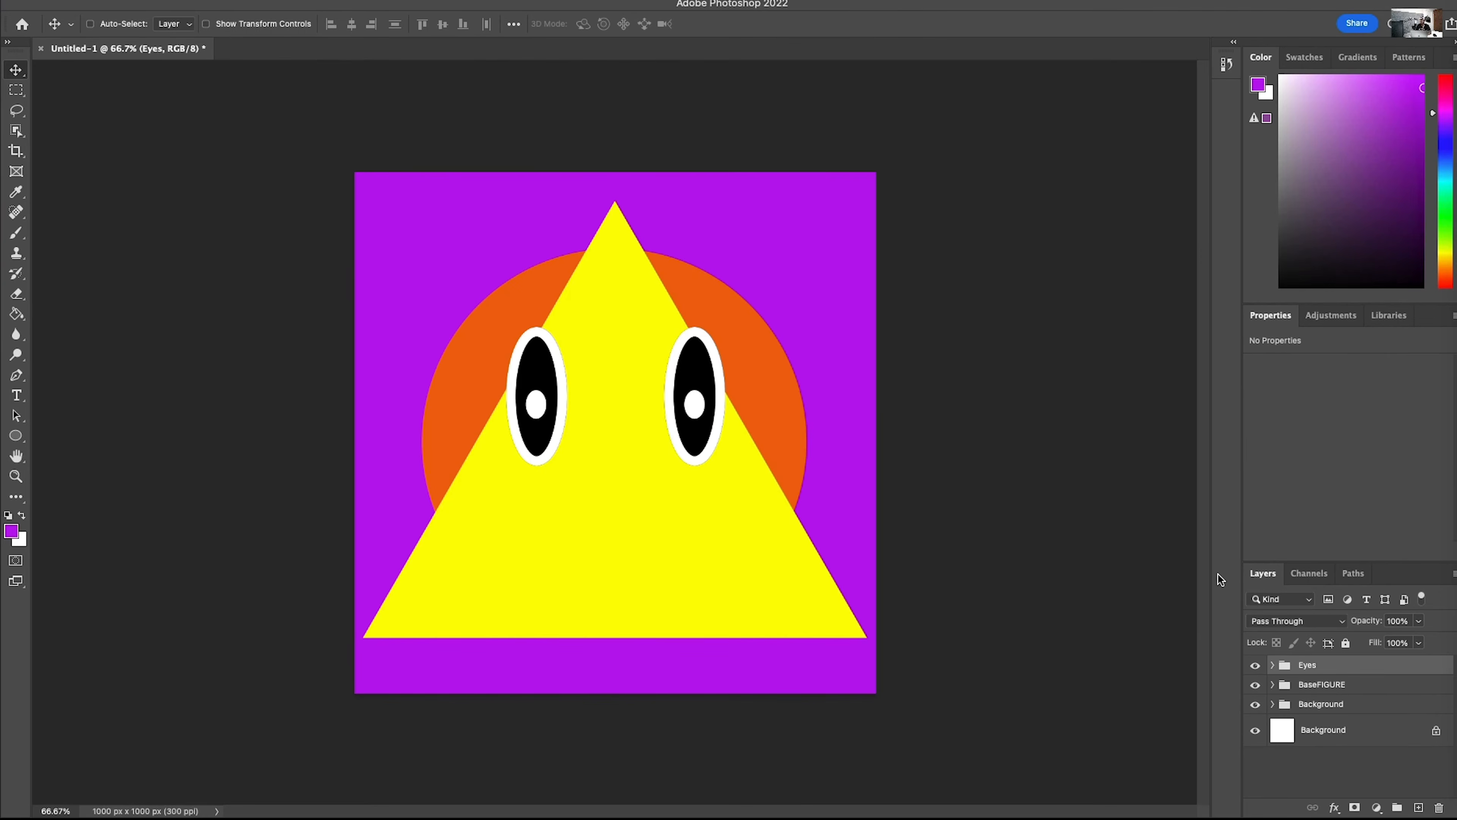
Step: Hide BASE 3 in the BaseFIGURE group, preview Base2 with the eyes and leave it hidden, then collapse the group
click(1284, 685)
click(1273, 685)
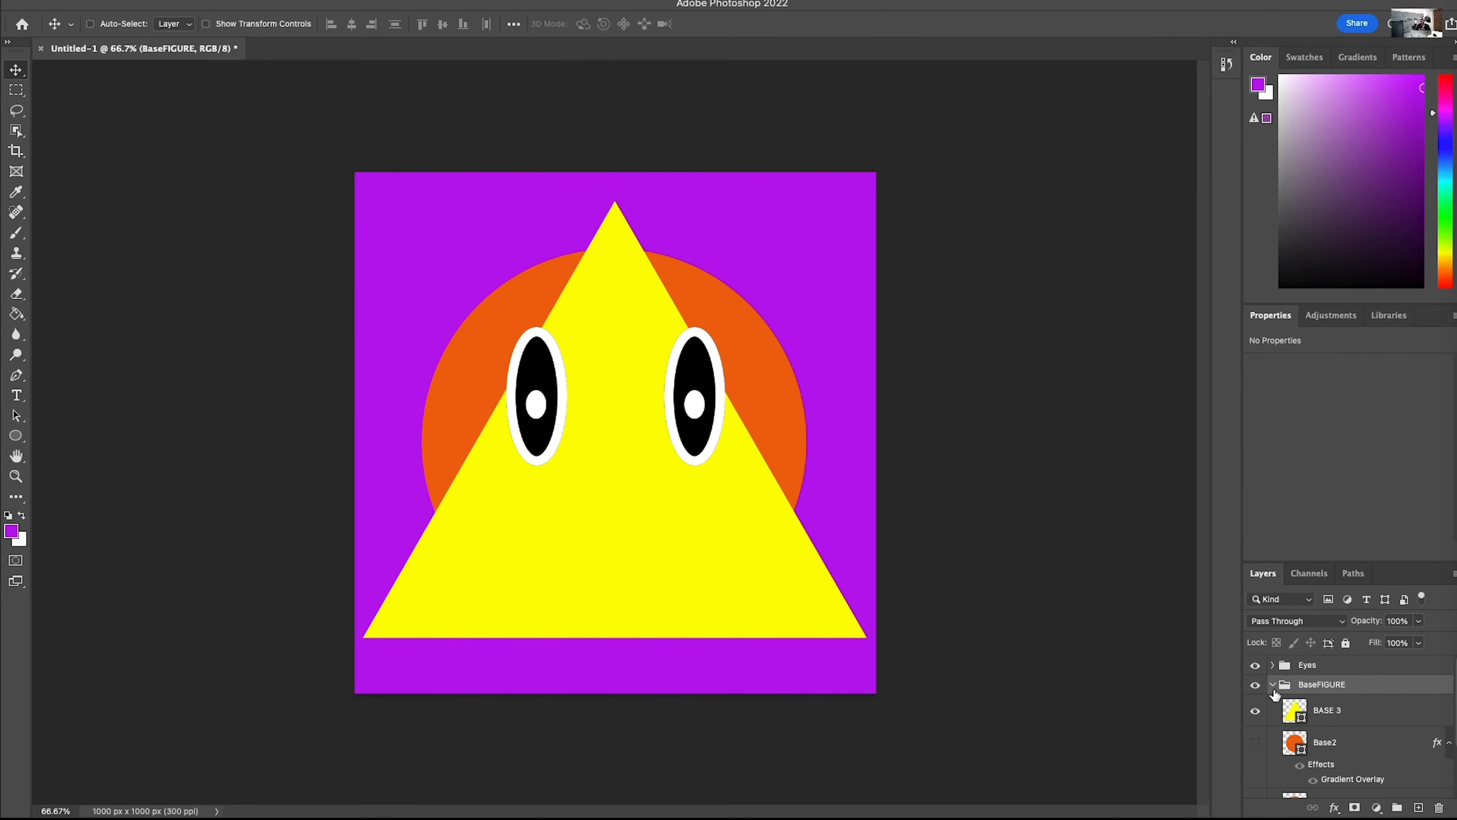
click(1256, 710)
click(1254, 743)
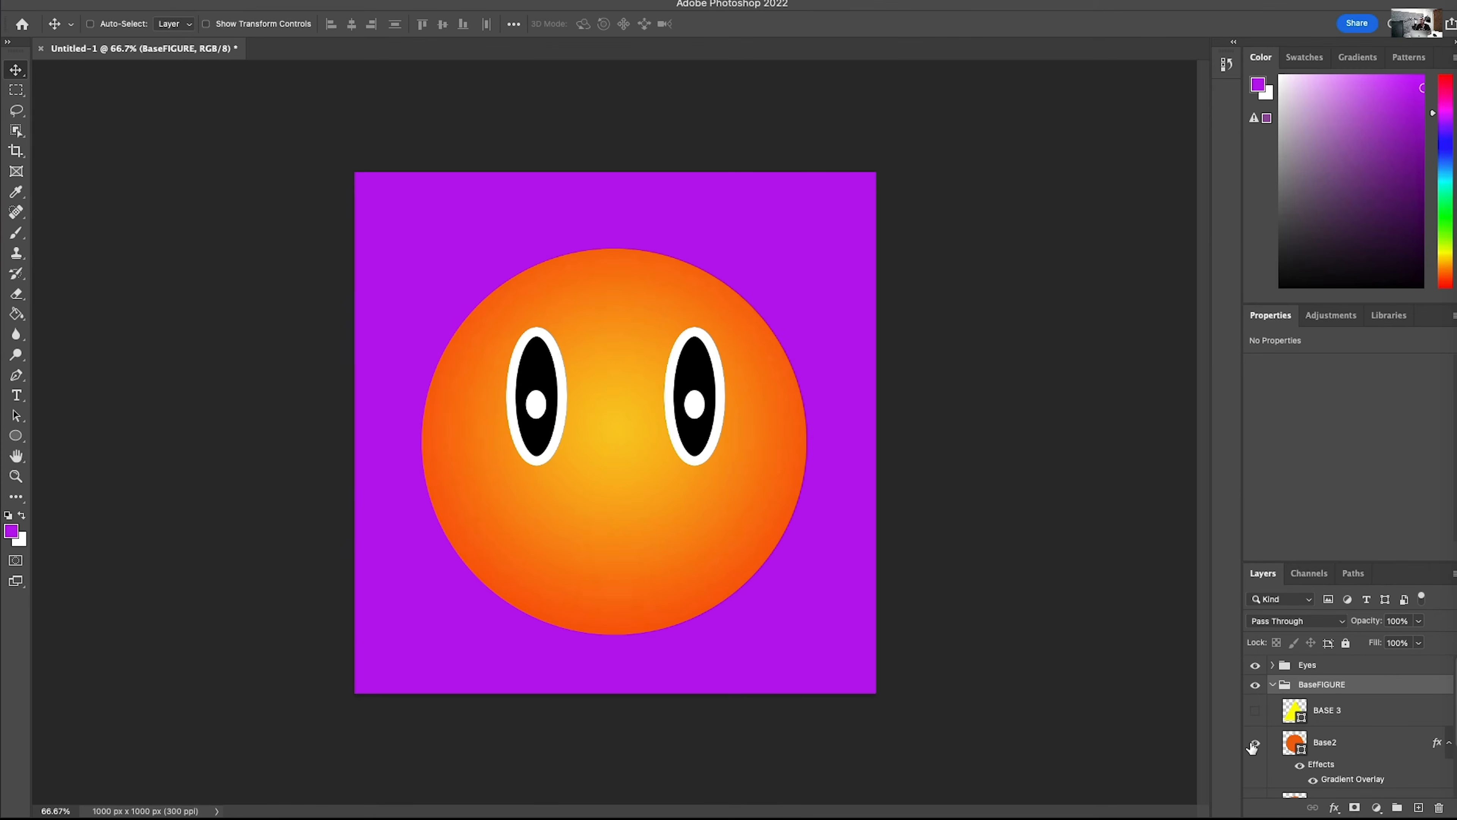
click(1254, 744)
click(1254, 744)
click(1254, 744)
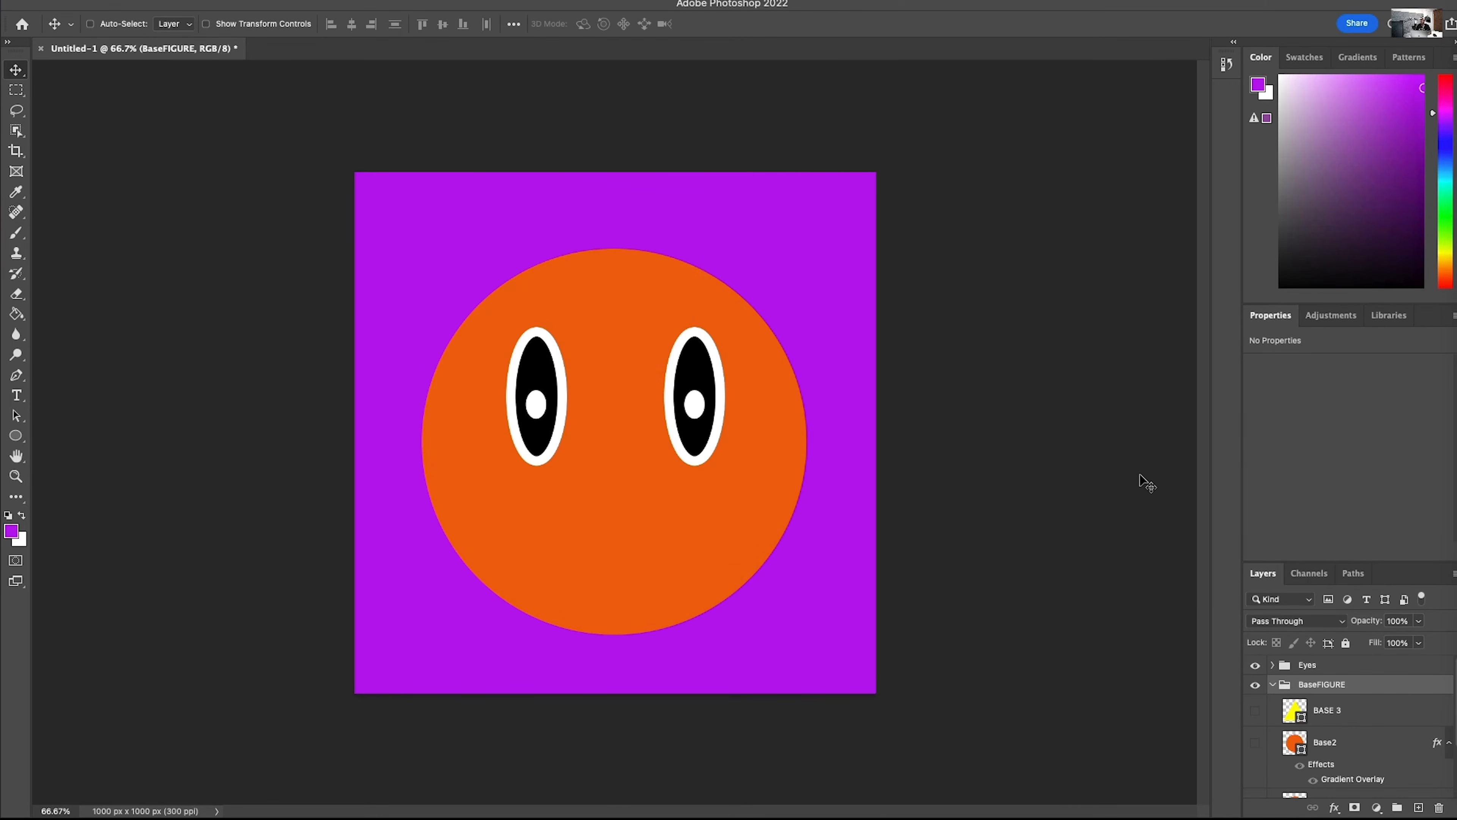
click(1272, 685)
Step: Add a new layer above the Eyes group and set the Pen tool to Shape mode
click(1345, 671)
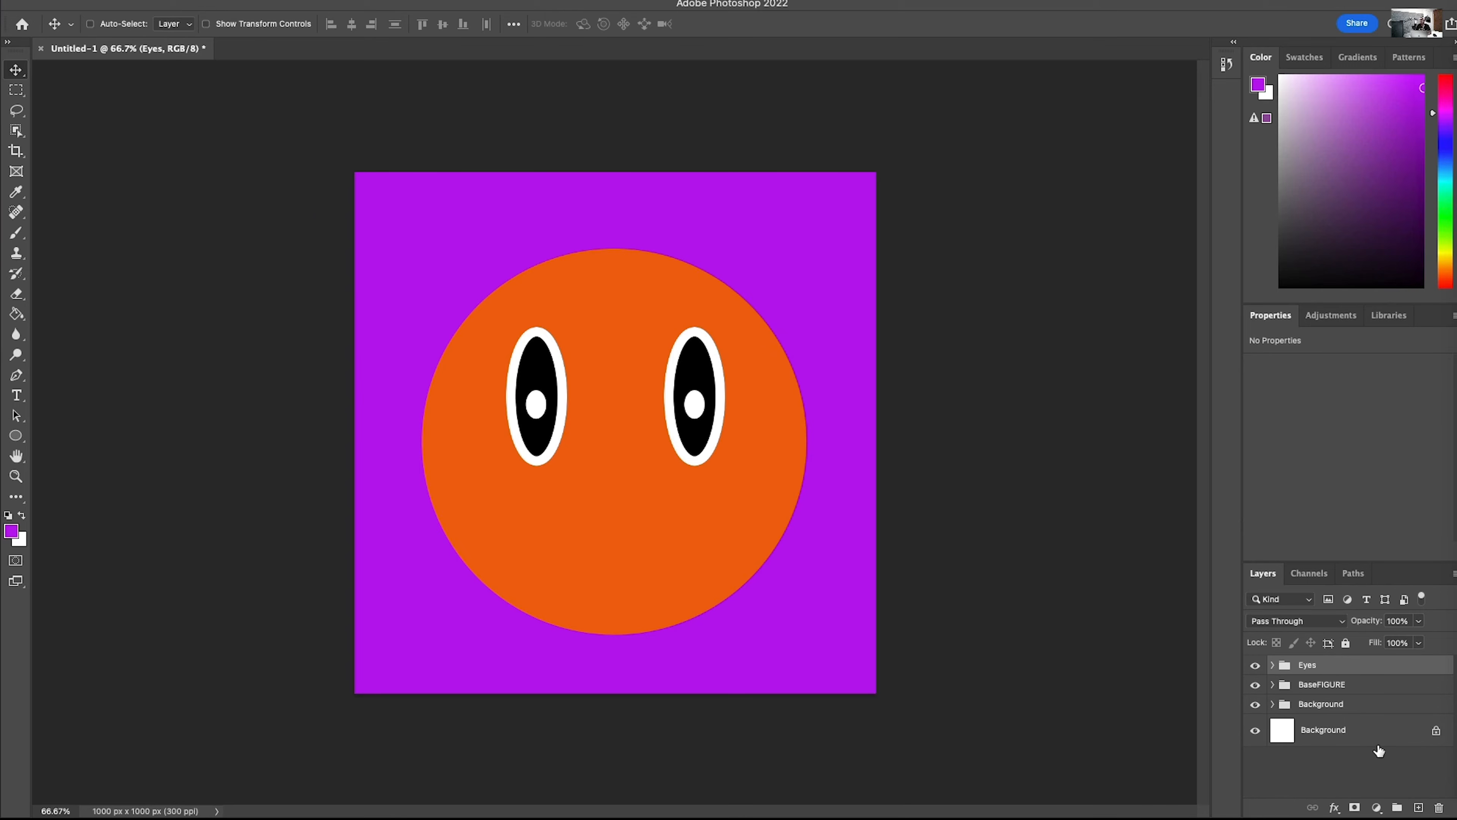
click(1418, 808)
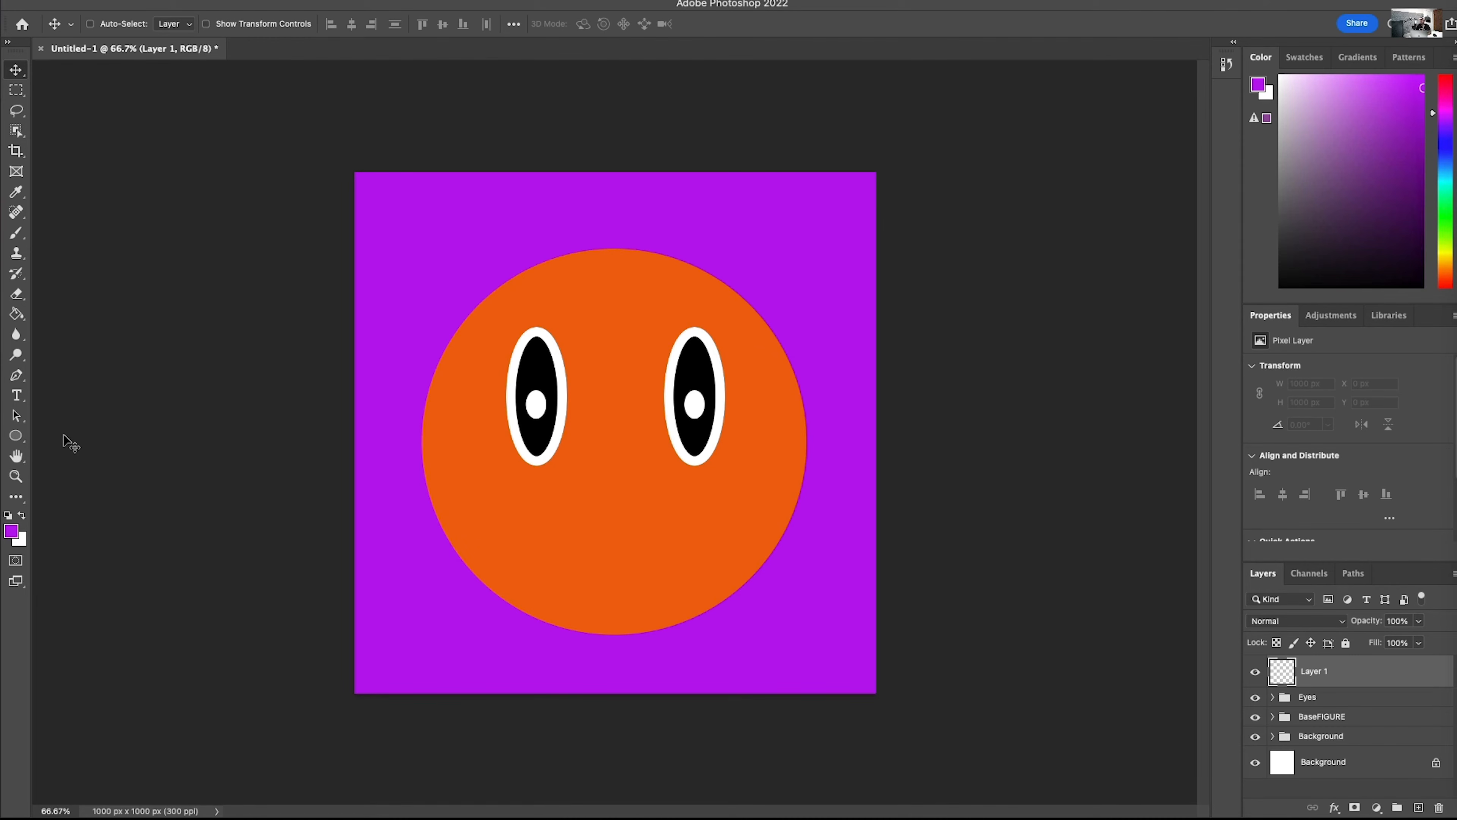
key(p)
click(117, 24)
click(119, 27)
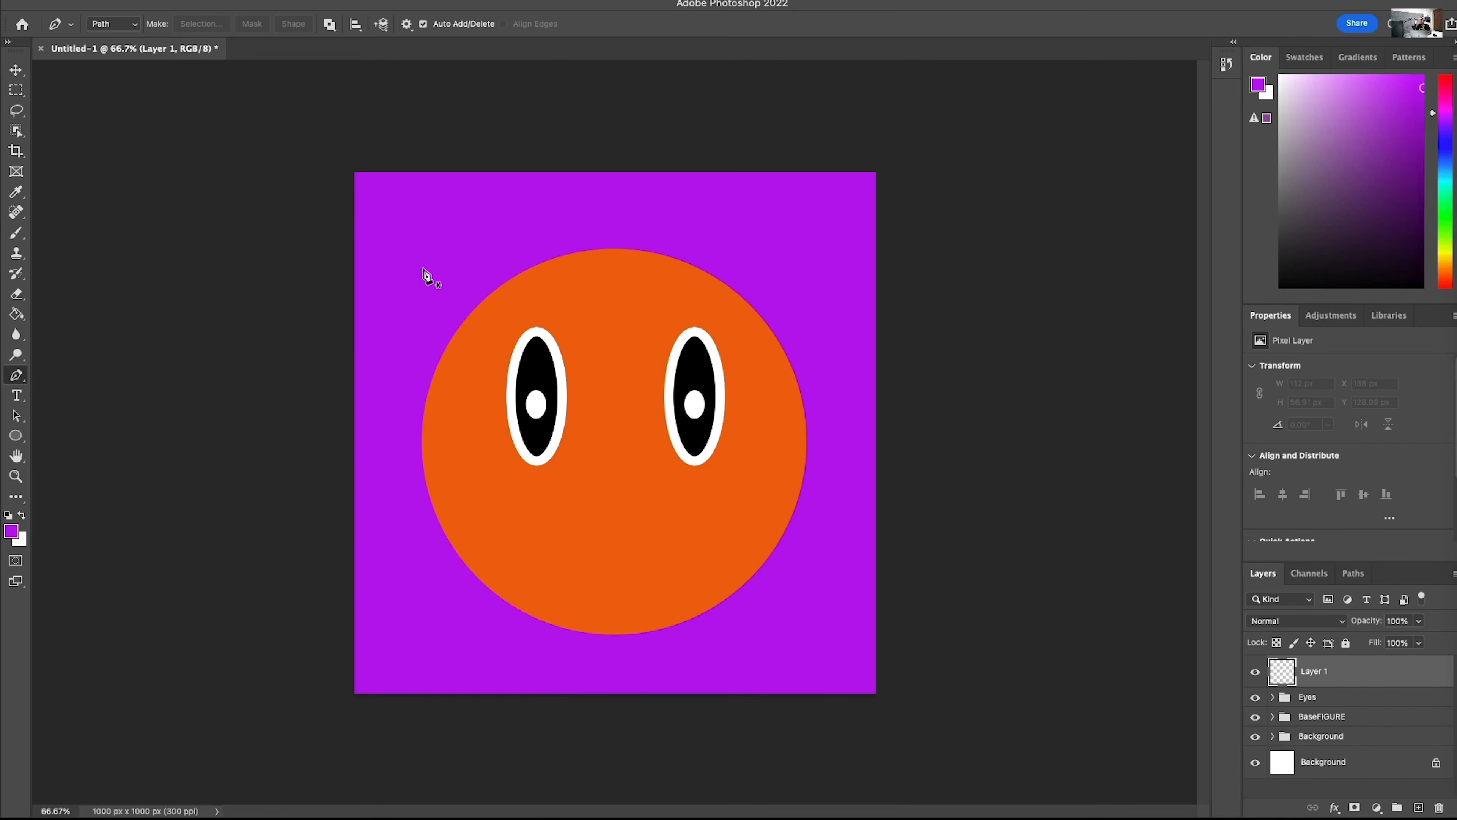
click(119, 26)
click(119, 25)
click(115, 25)
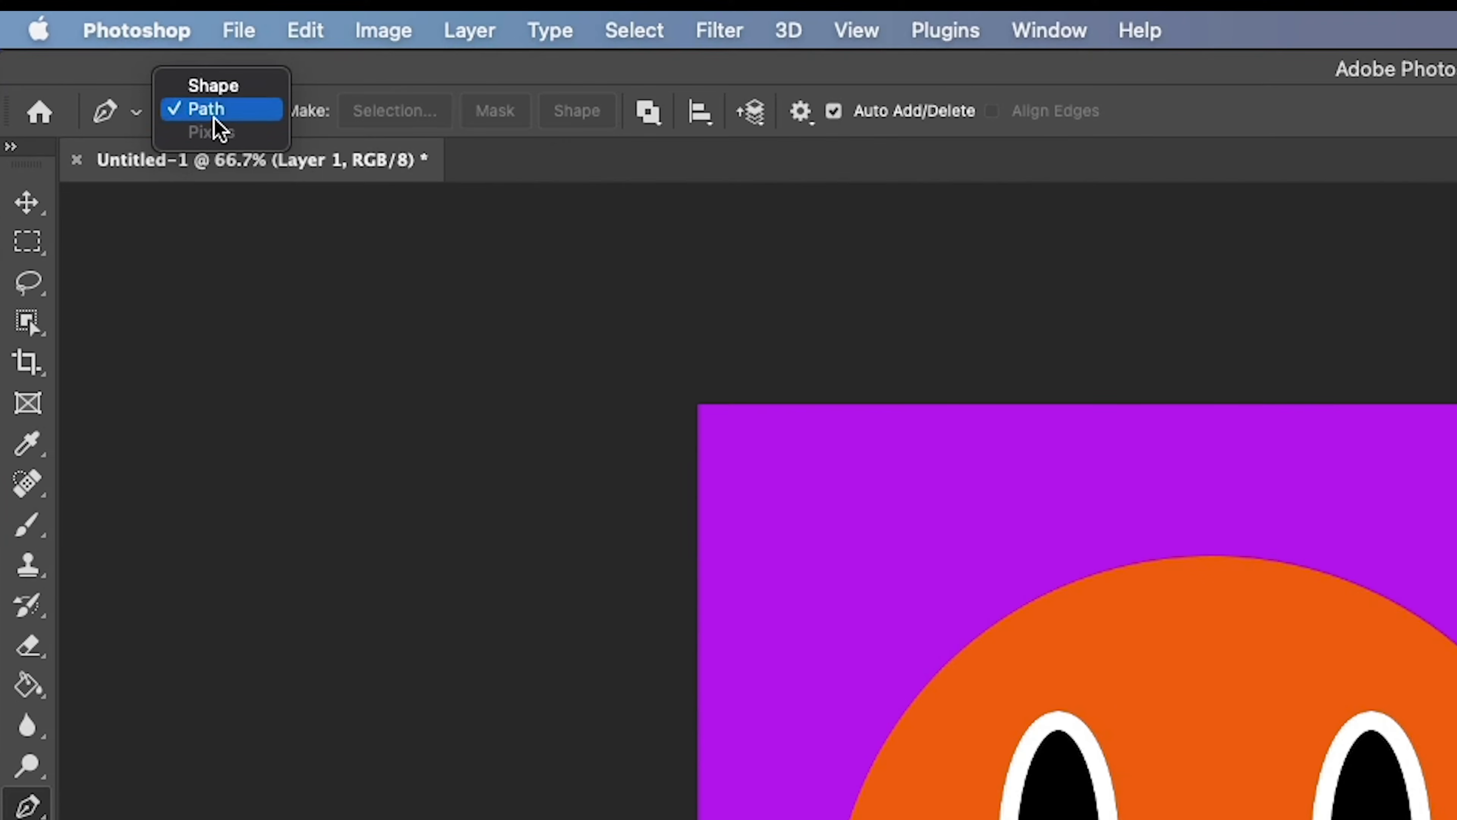
click(214, 85)
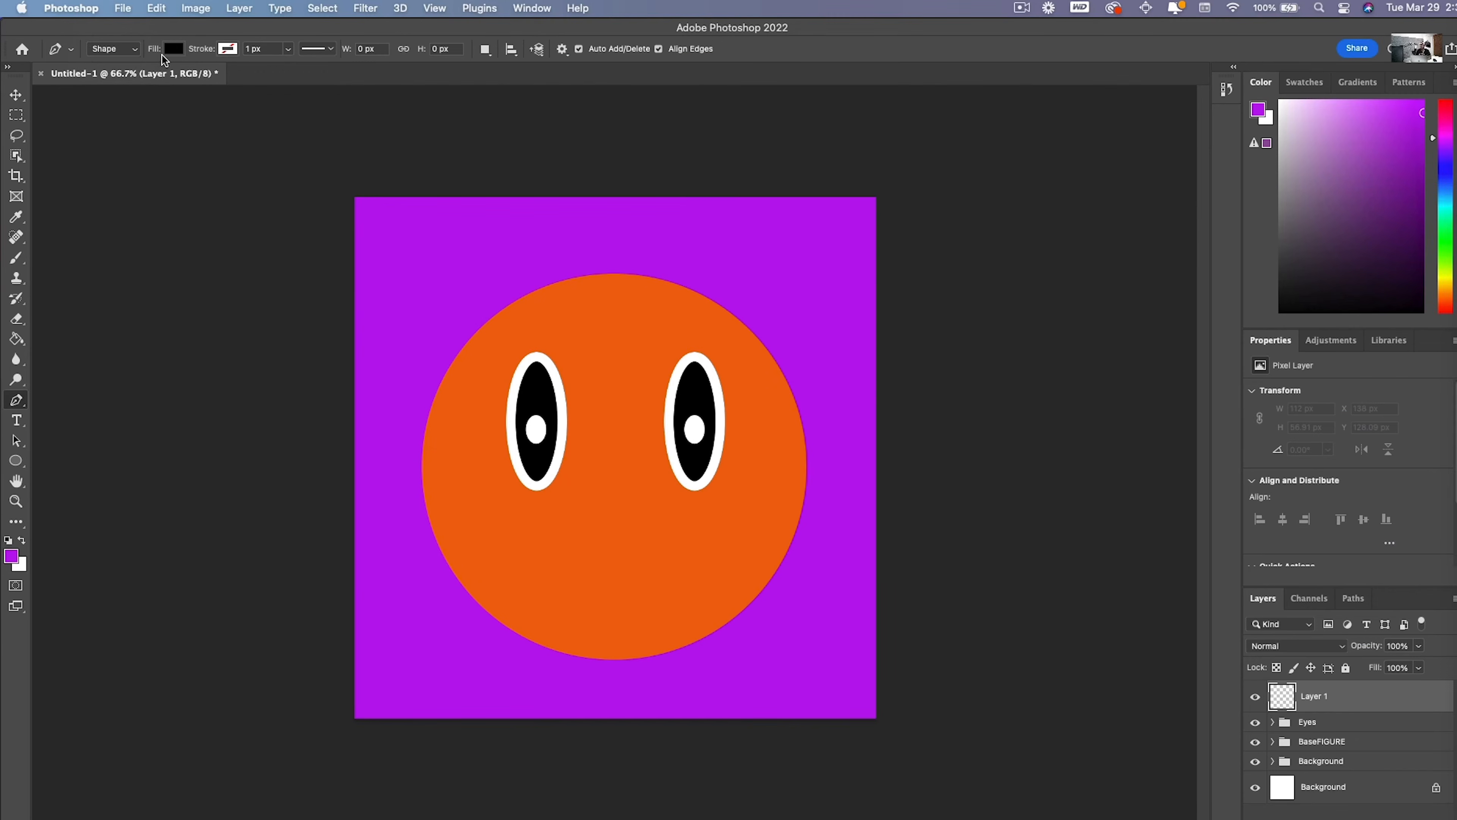
Step: Set the Pen tool's shape fill to none and its stroke color to black
click(174, 52)
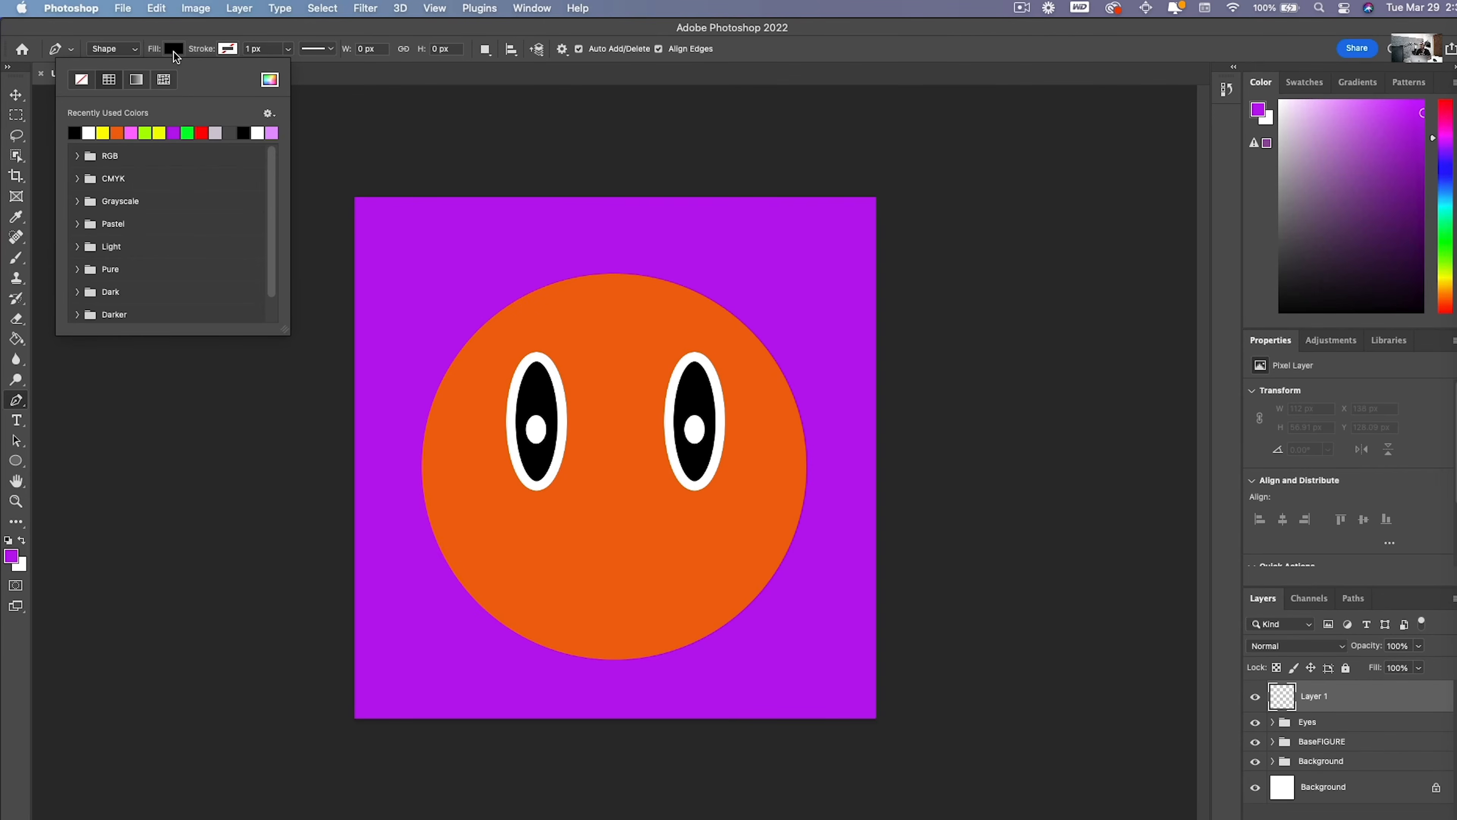
click(86, 80)
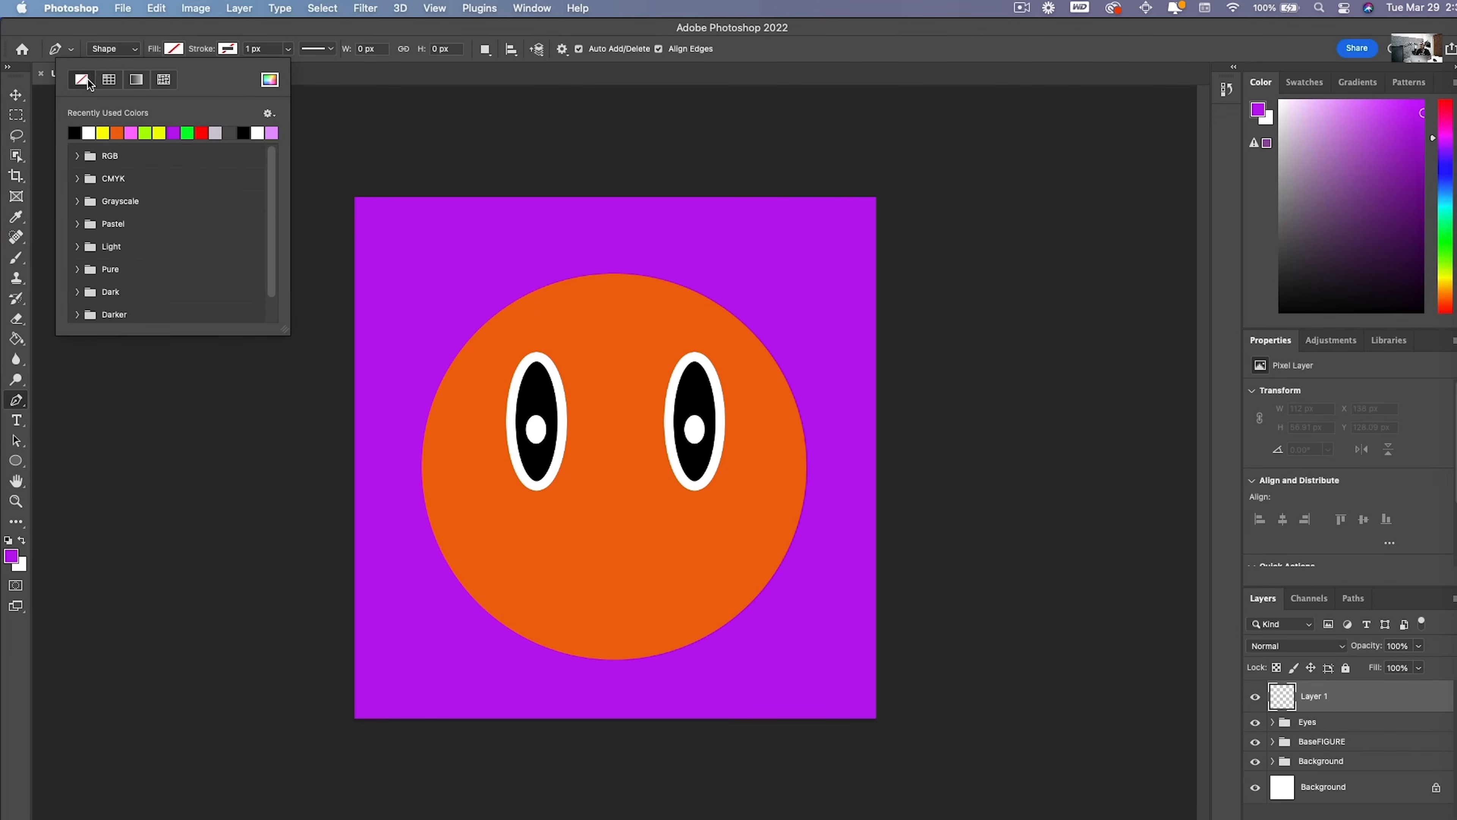
click(227, 50)
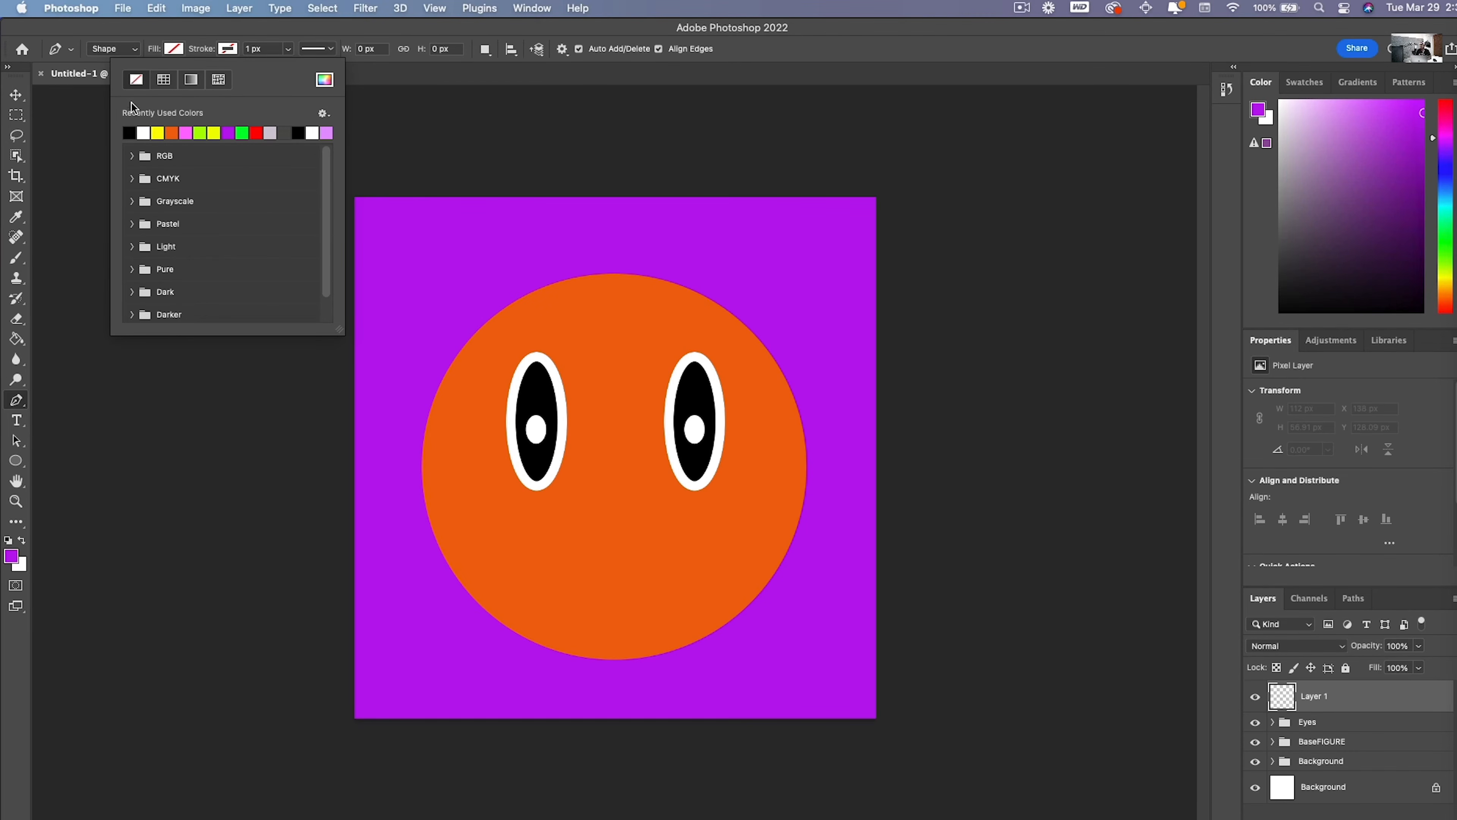
click(129, 135)
click(518, 539)
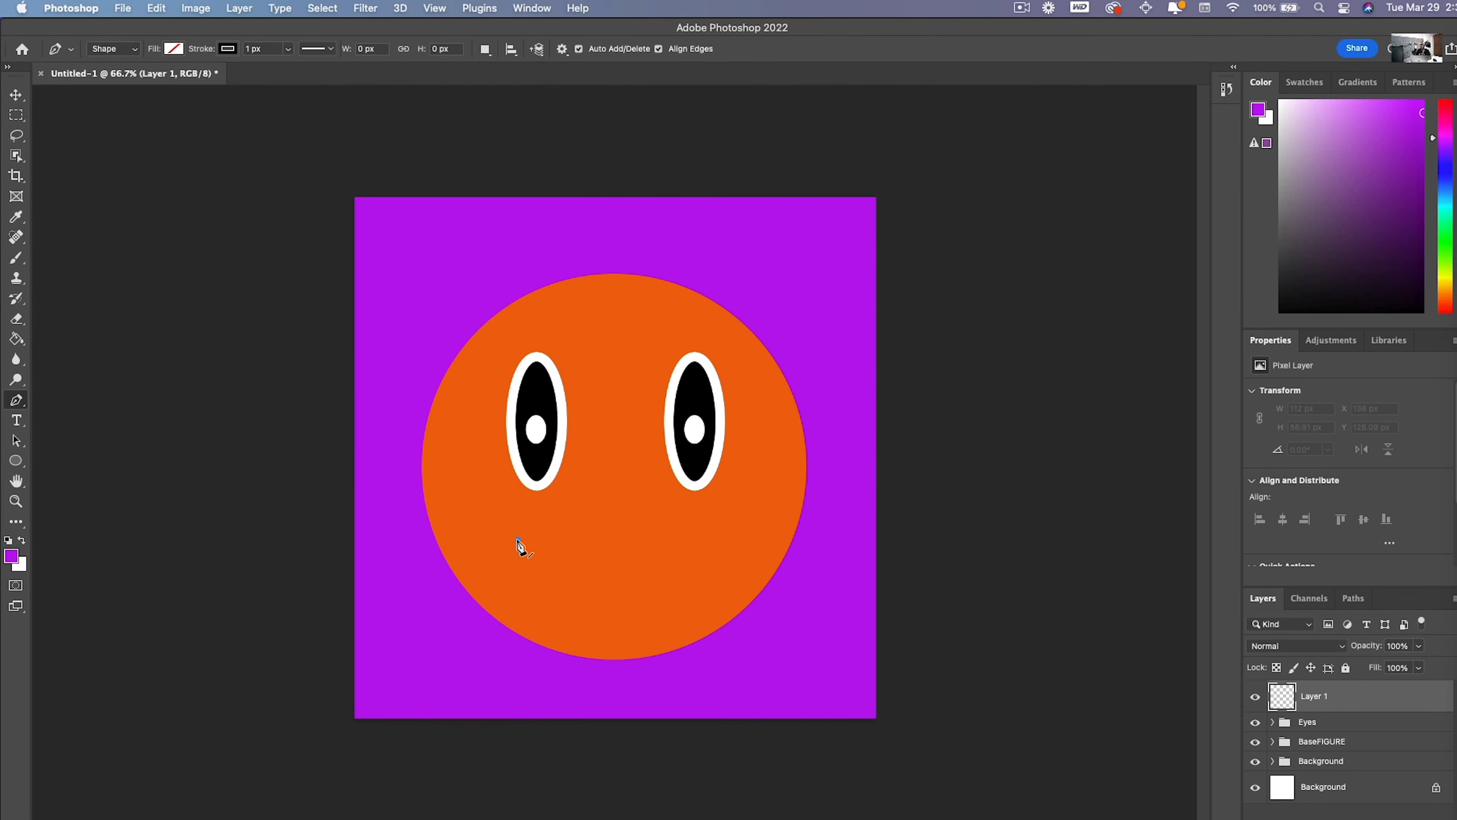
Step: Draw an upward-curving smile below the eyes with the Pen tool, about 451 px wide and 117 px high
click(518, 540)
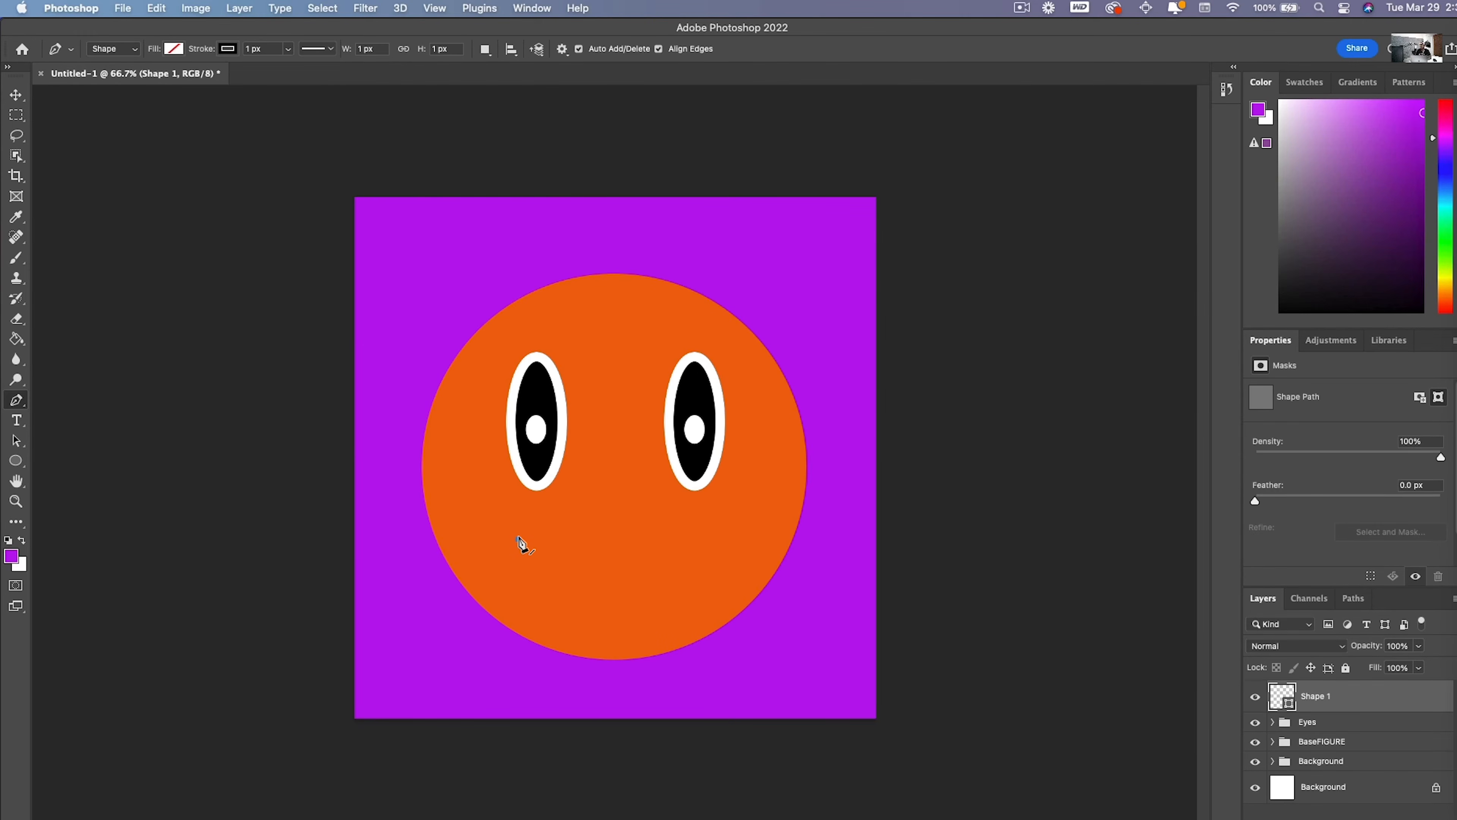
key(super+z)
click(508, 537)
click(743, 540)
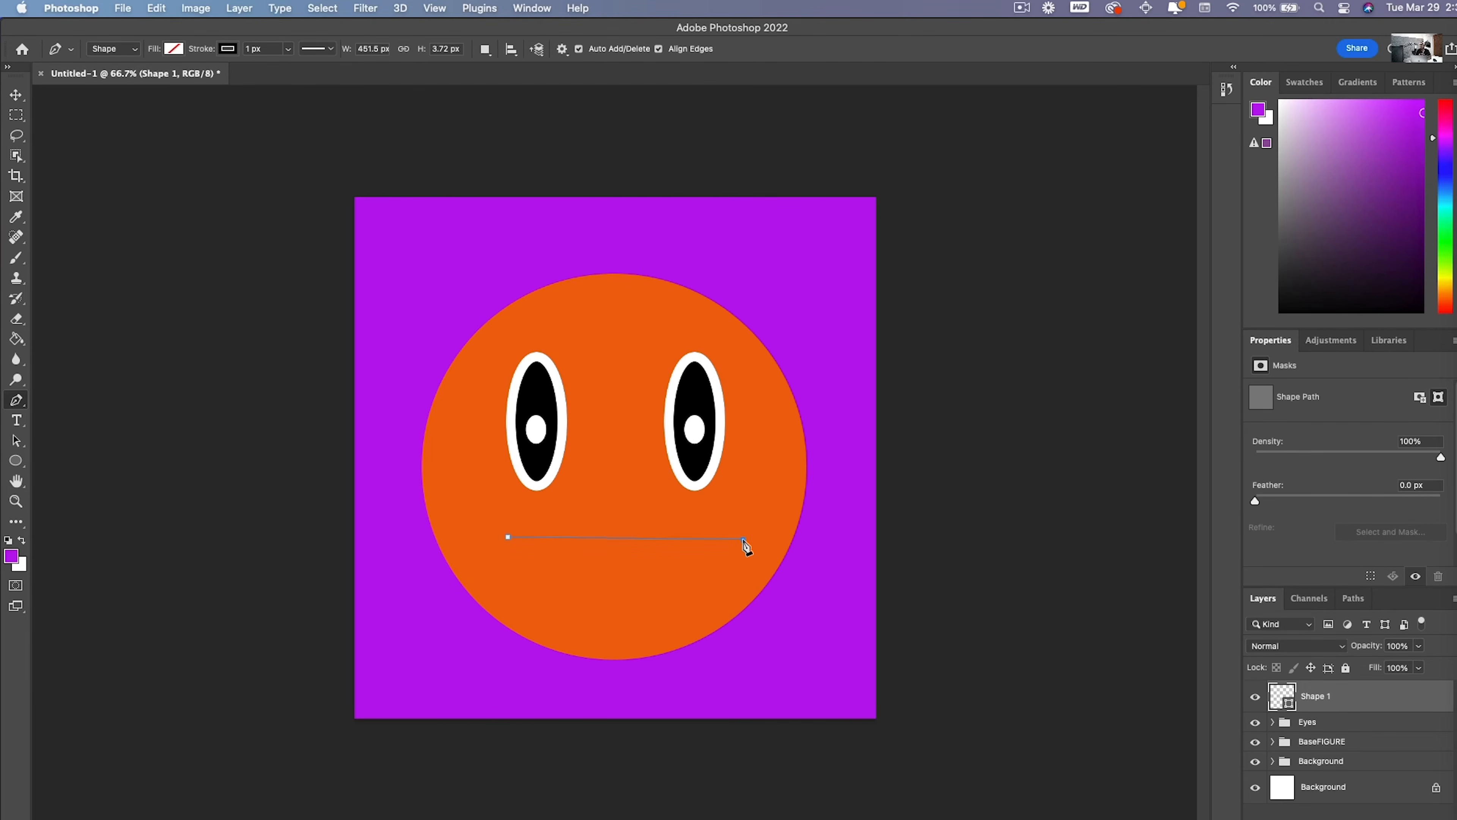
drag(743, 539, 882, 406)
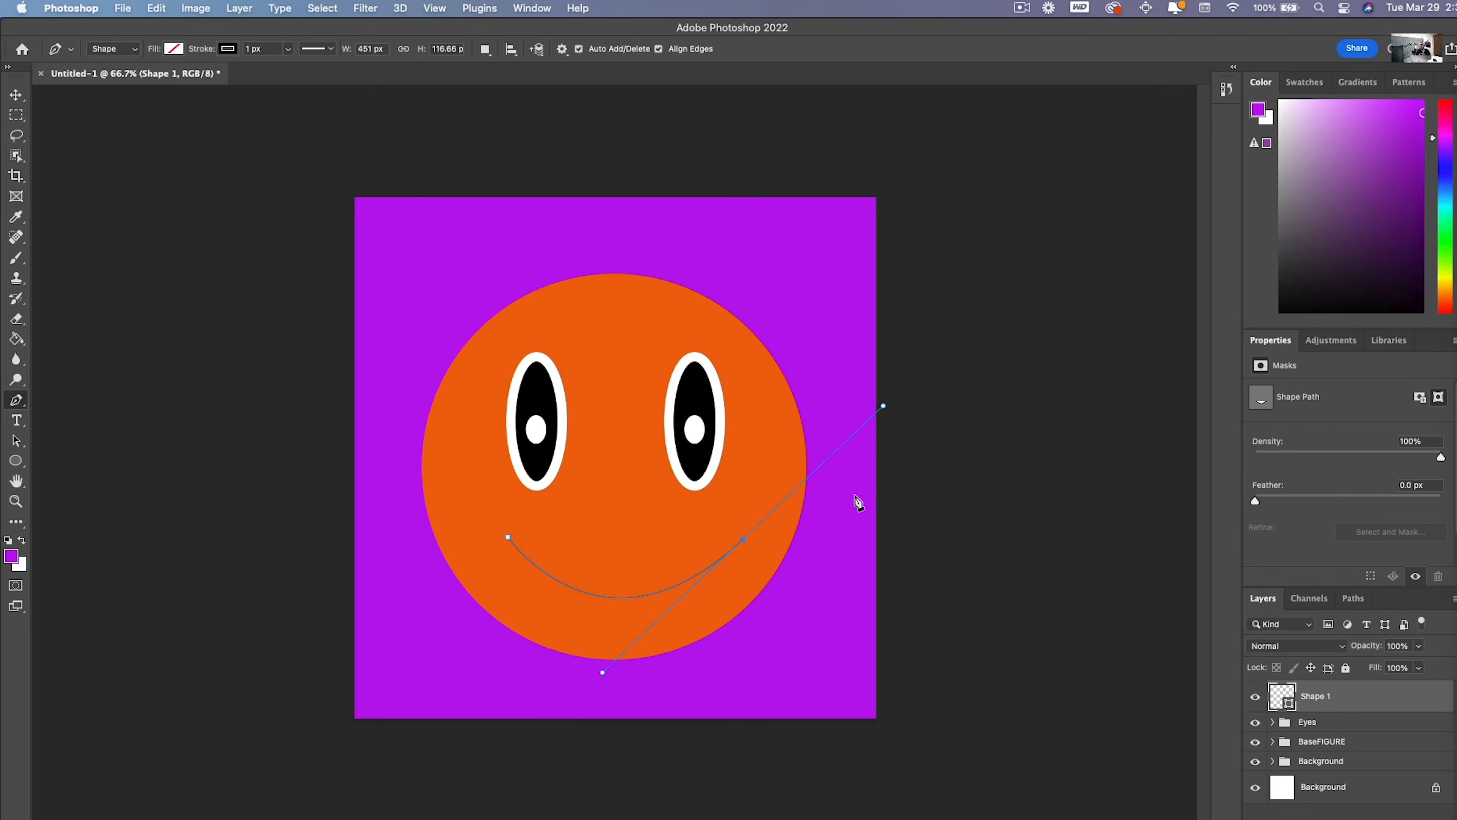
click(1321, 730)
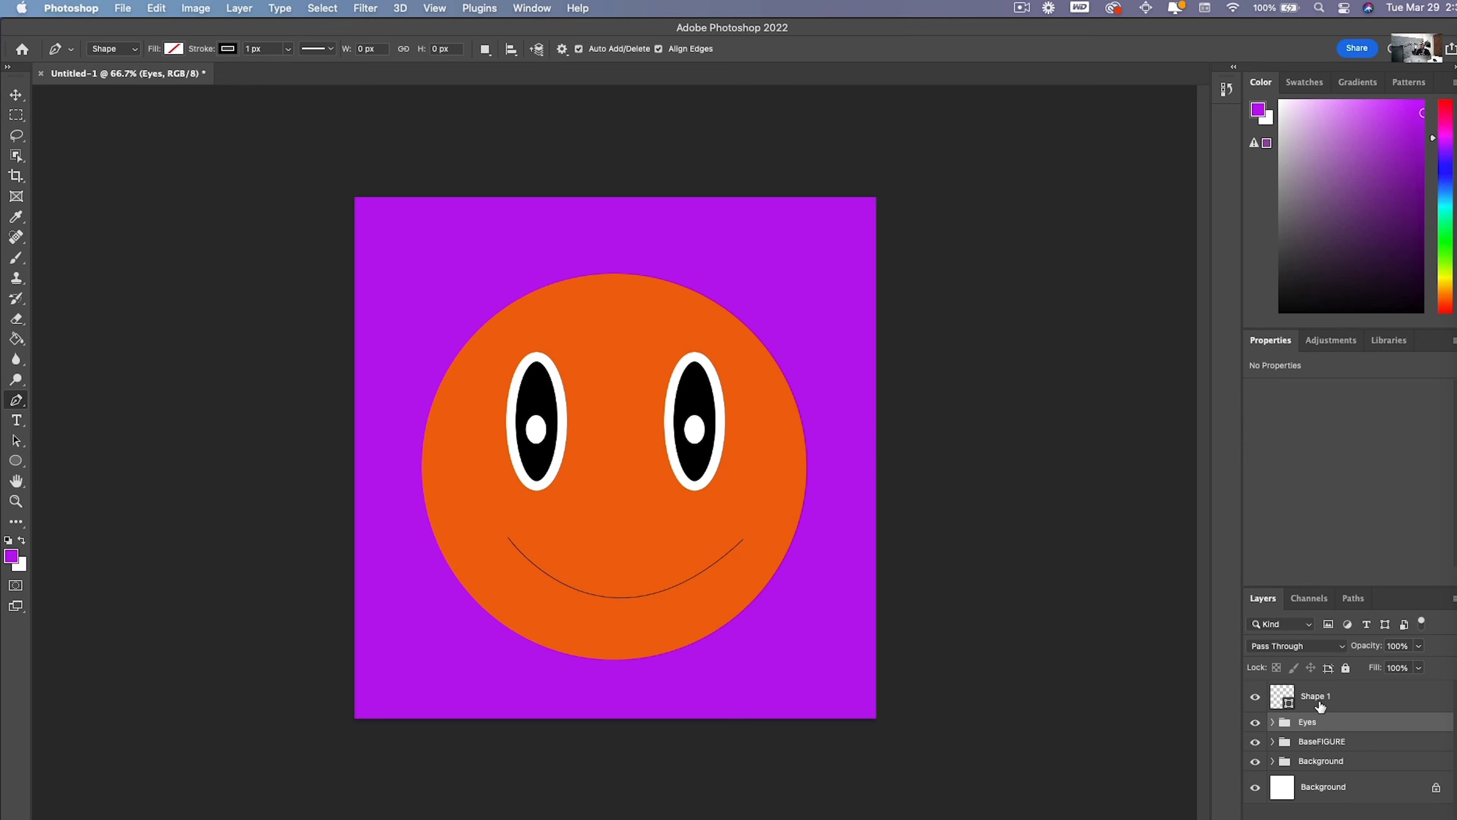
Step: Thicken the smile shape's stroke to about 37 px
click(1320, 706)
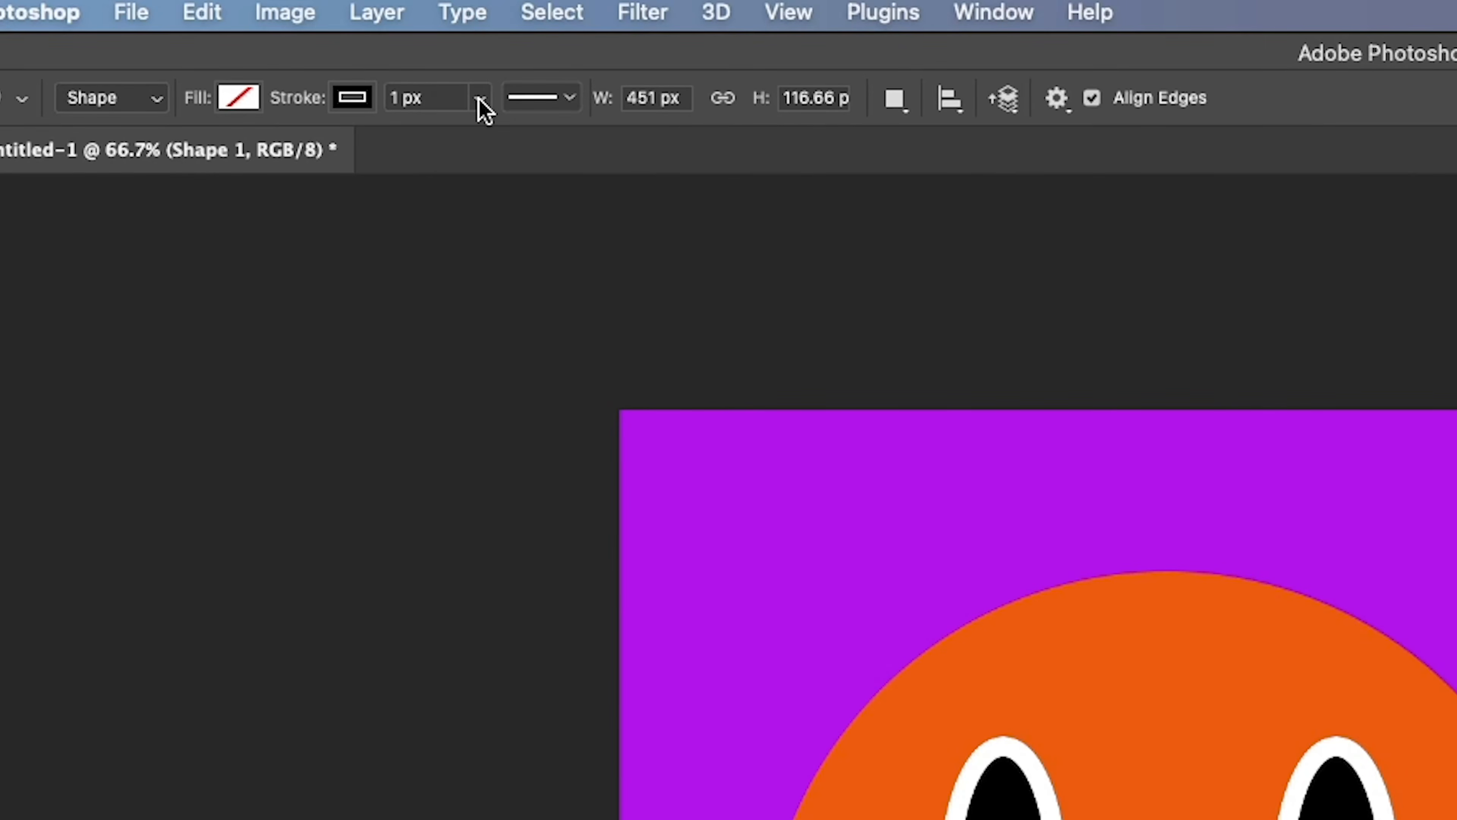
click(480, 99)
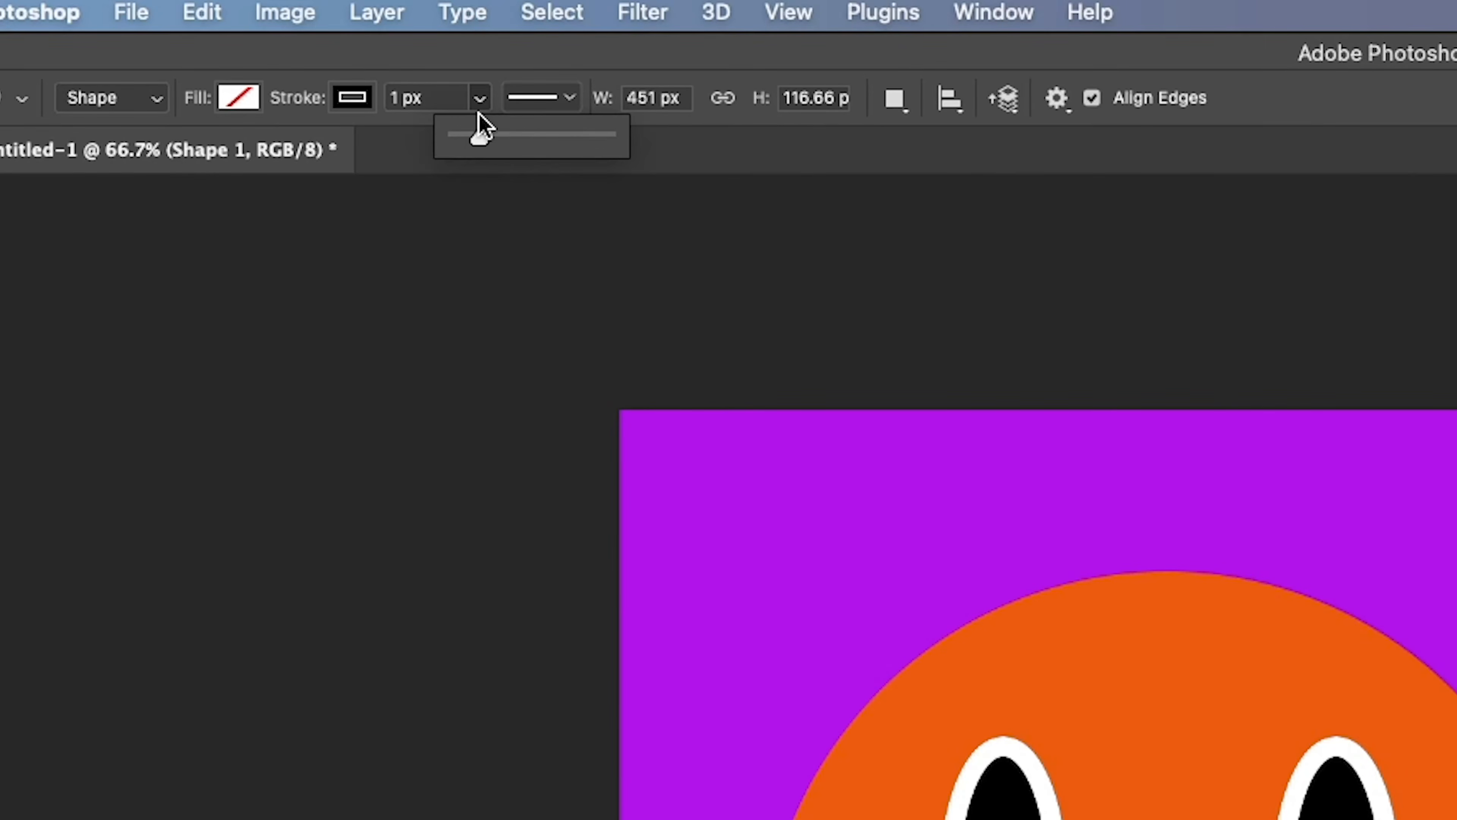
drag(478, 135, 499, 140)
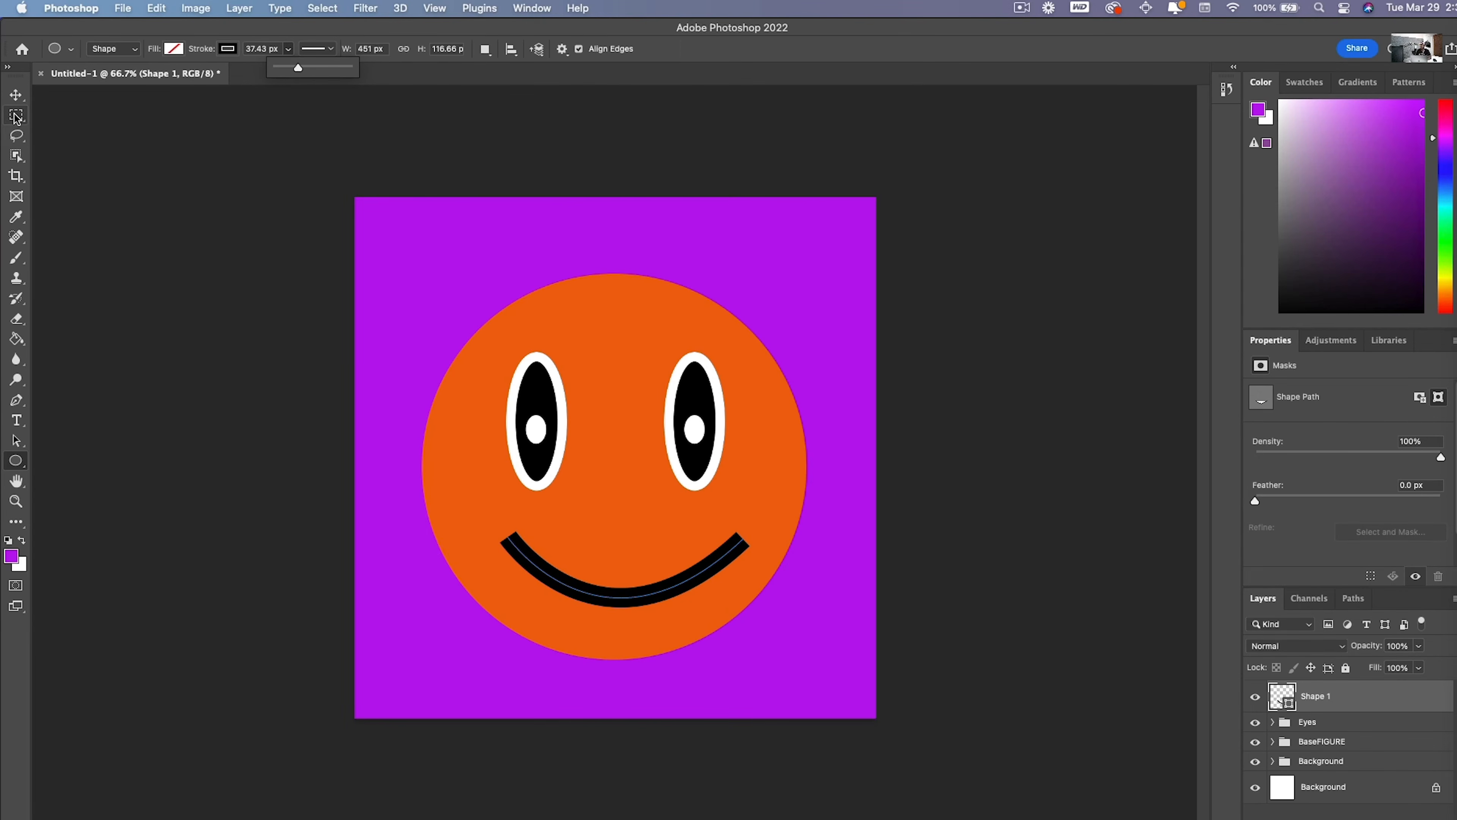
click(16, 115)
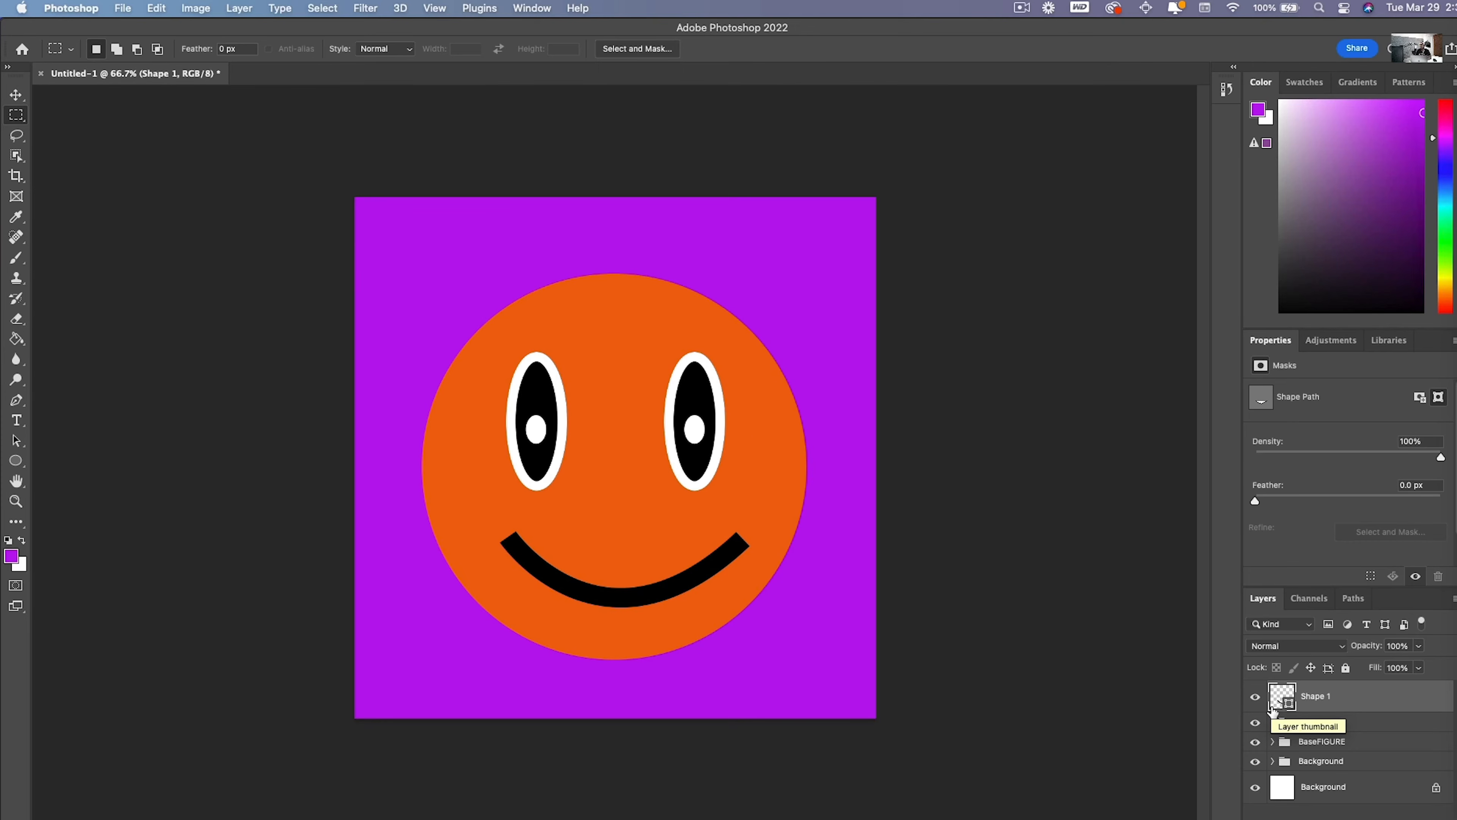
Step: Rename the smile shape's layer as mouth1
double_click(1316, 695)
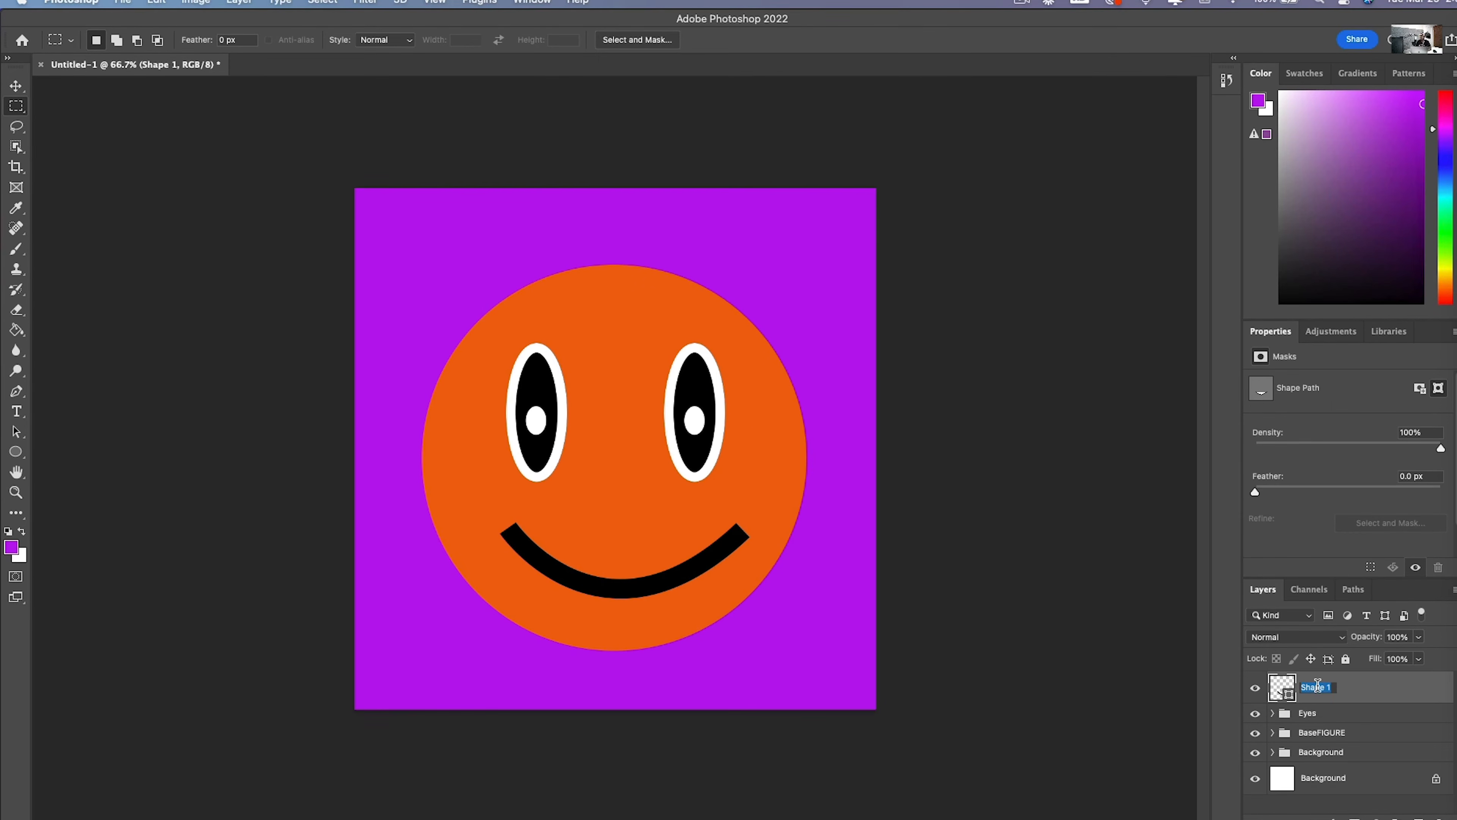
text(smile)
key(BackSpace)
key(BackSpace)
key(BackSpace)
key(BackSpace)
key(BackSpace)
text(mouth1)
key(Return)
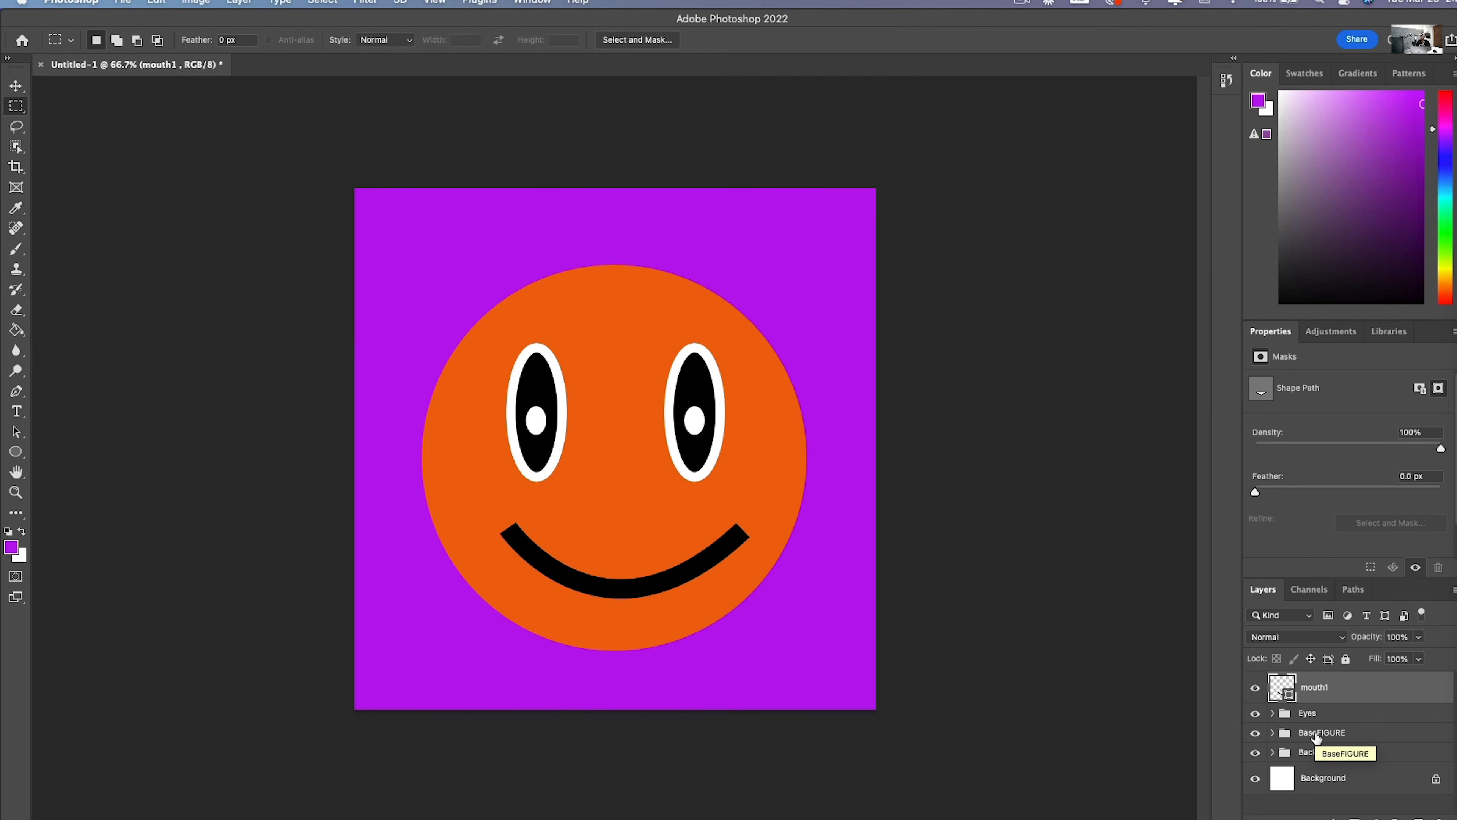
Step: Duplicate the mouth1 layer and name the copy mouth2
key(super+j)
double_click(1329, 686)
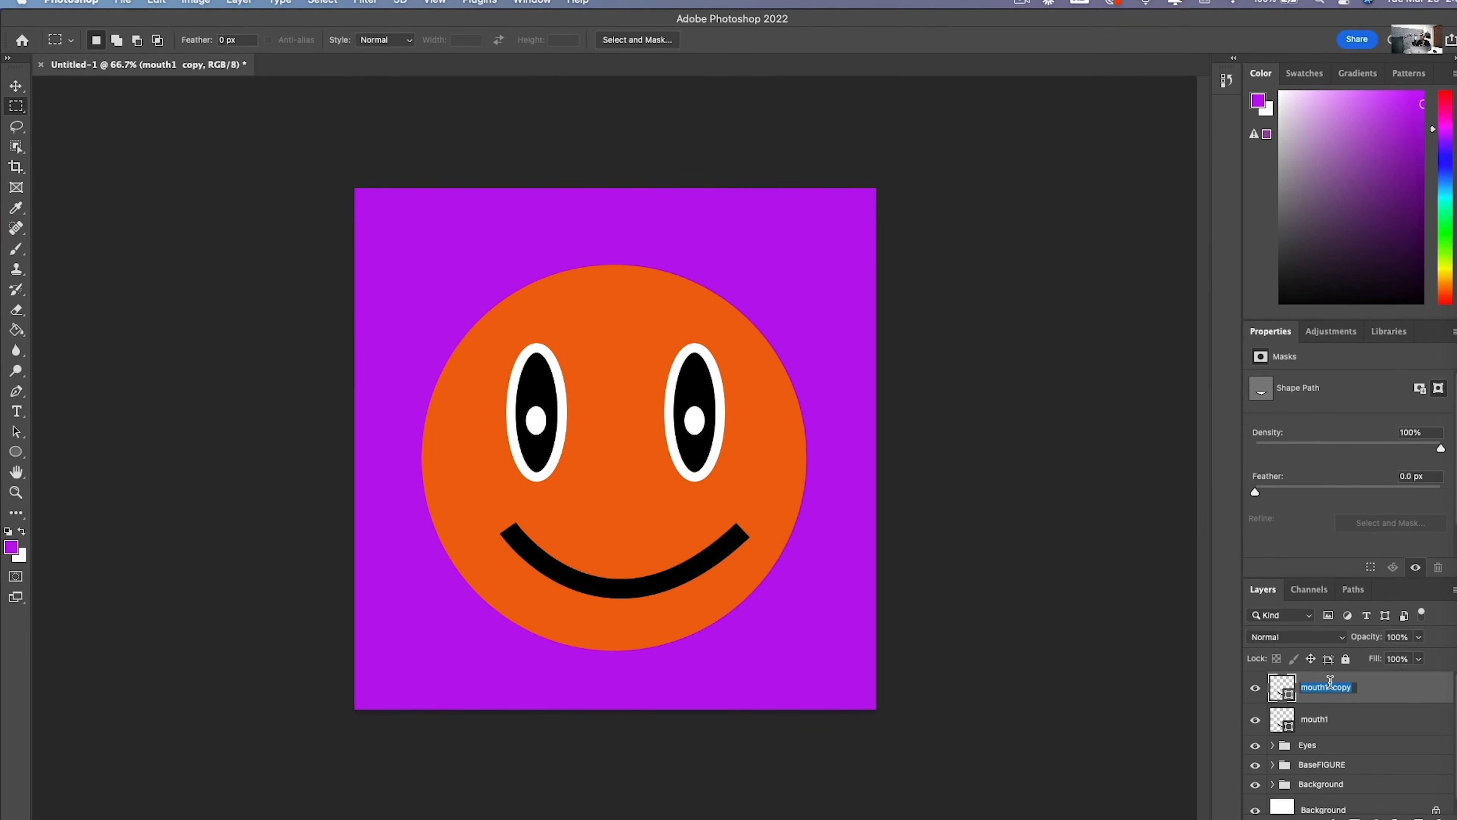
text(mouth2)
key(Return)
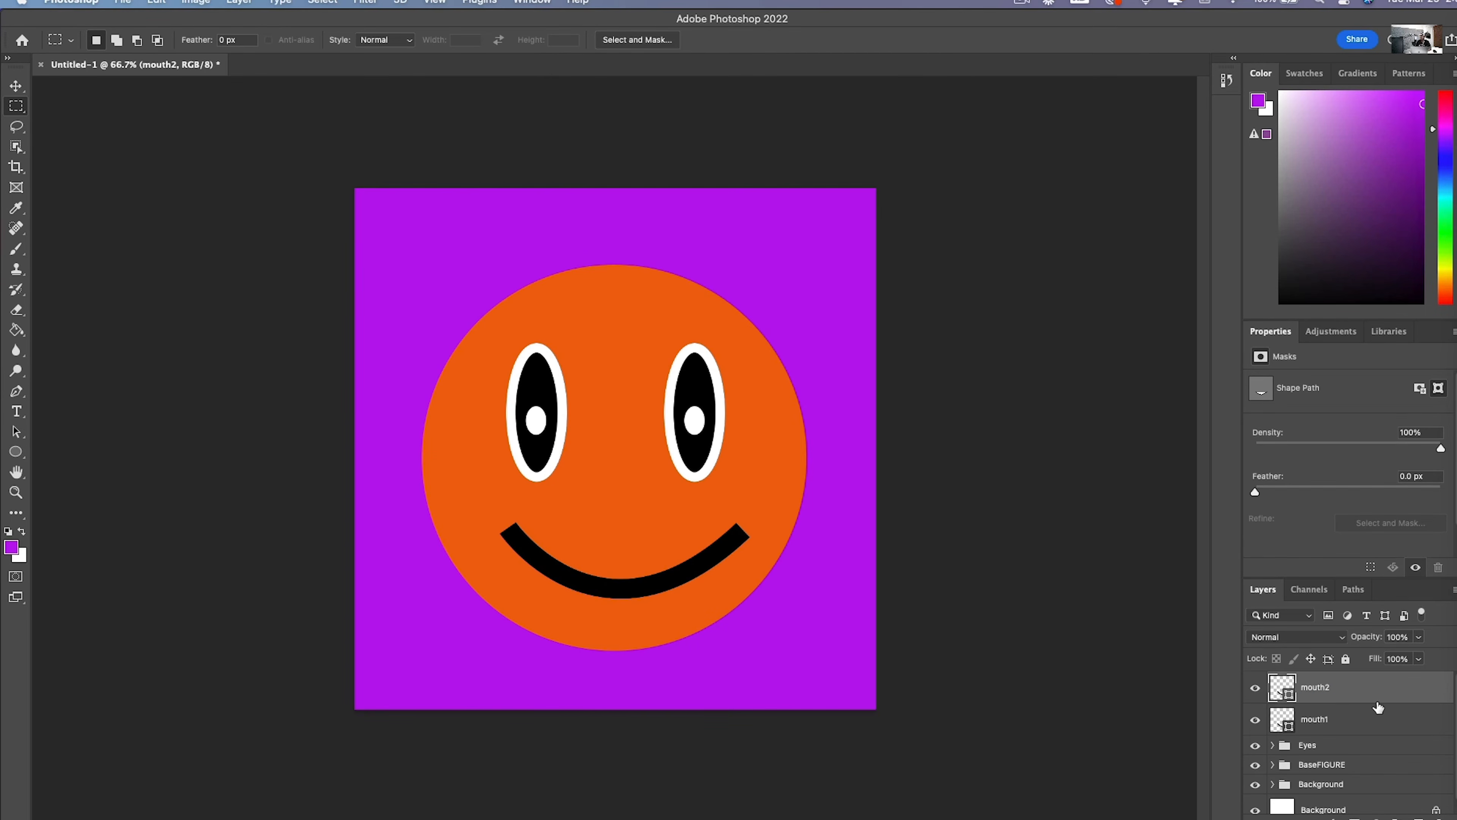
double_click(1319, 688)
text(mouth2)
key(Return)
Step: Flip the mouth2 shape vertically into a downward-curving frown and apply the transform
key(ctrl+t)
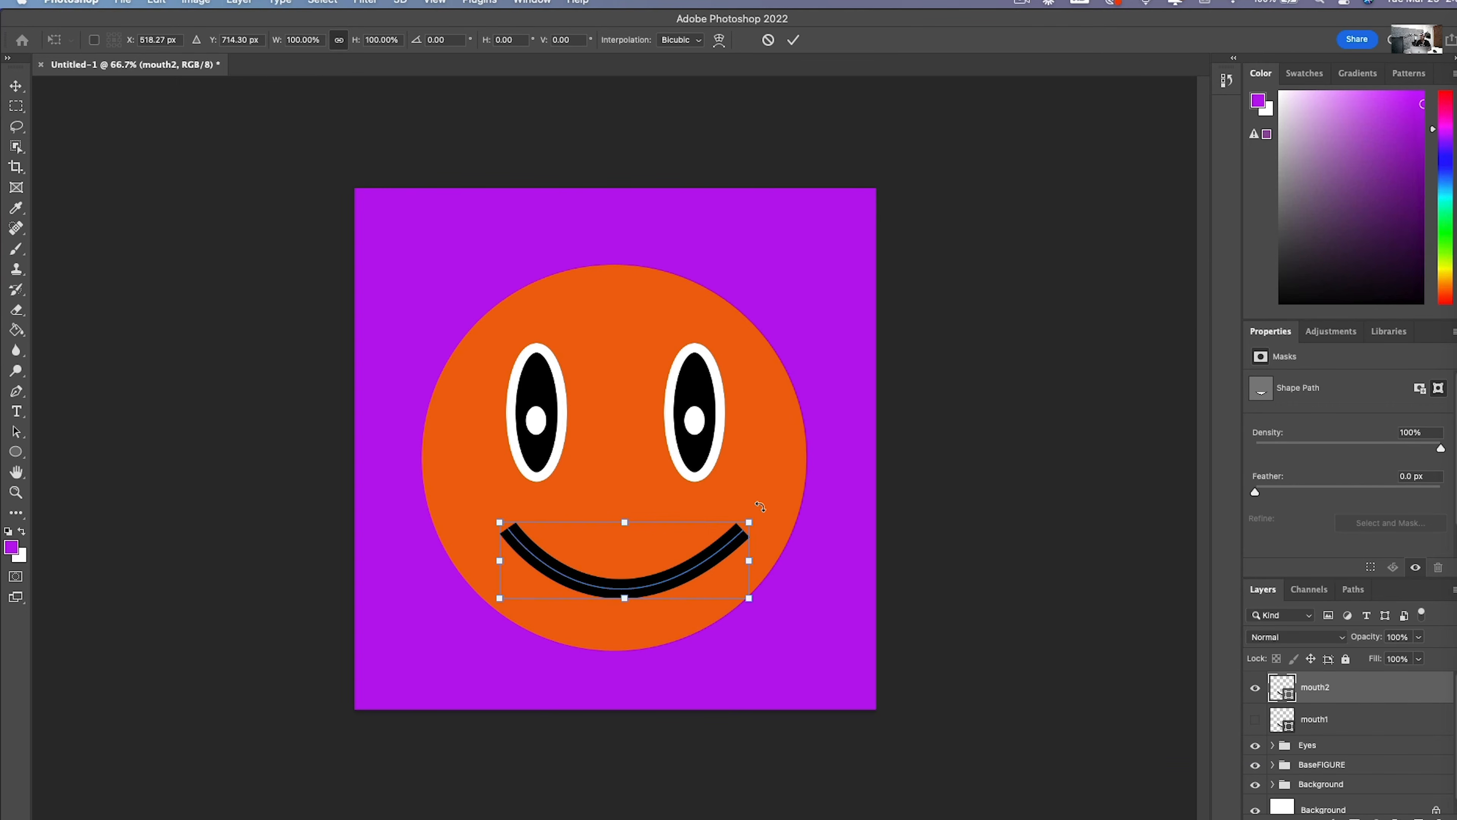
drag(761, 506, 549, 586)
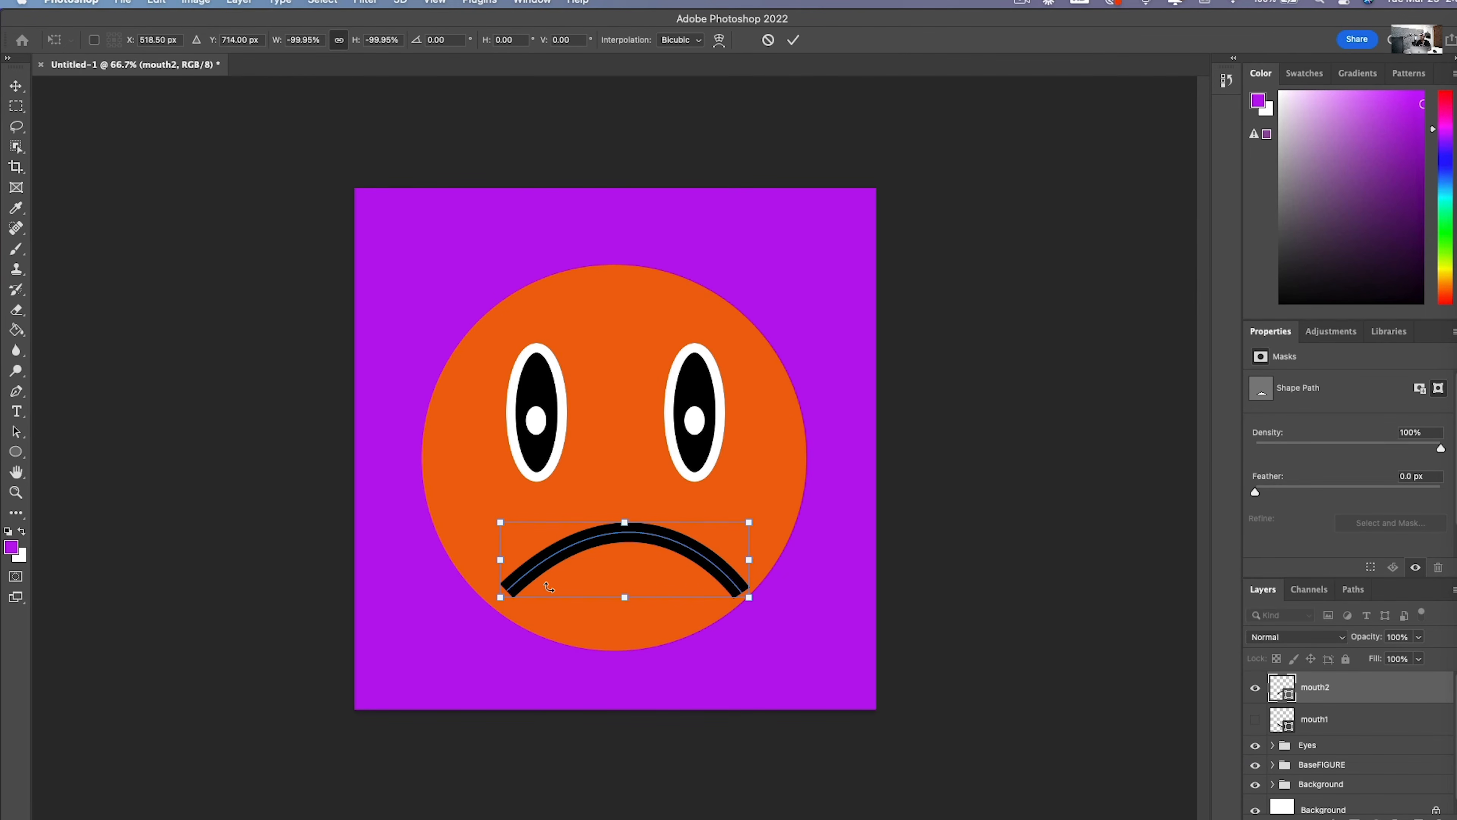
key(super+z)
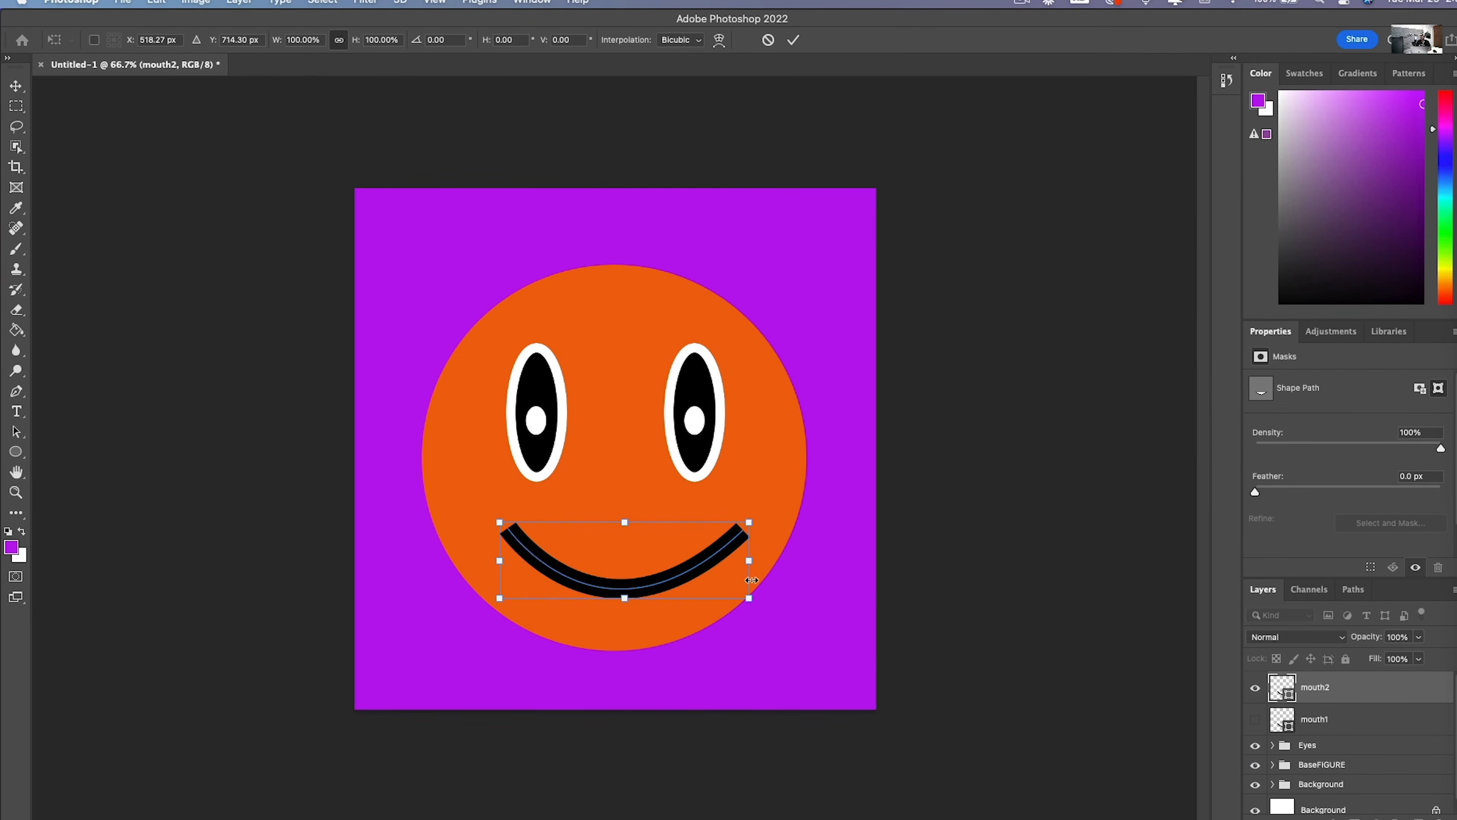
right_click(717, 588)
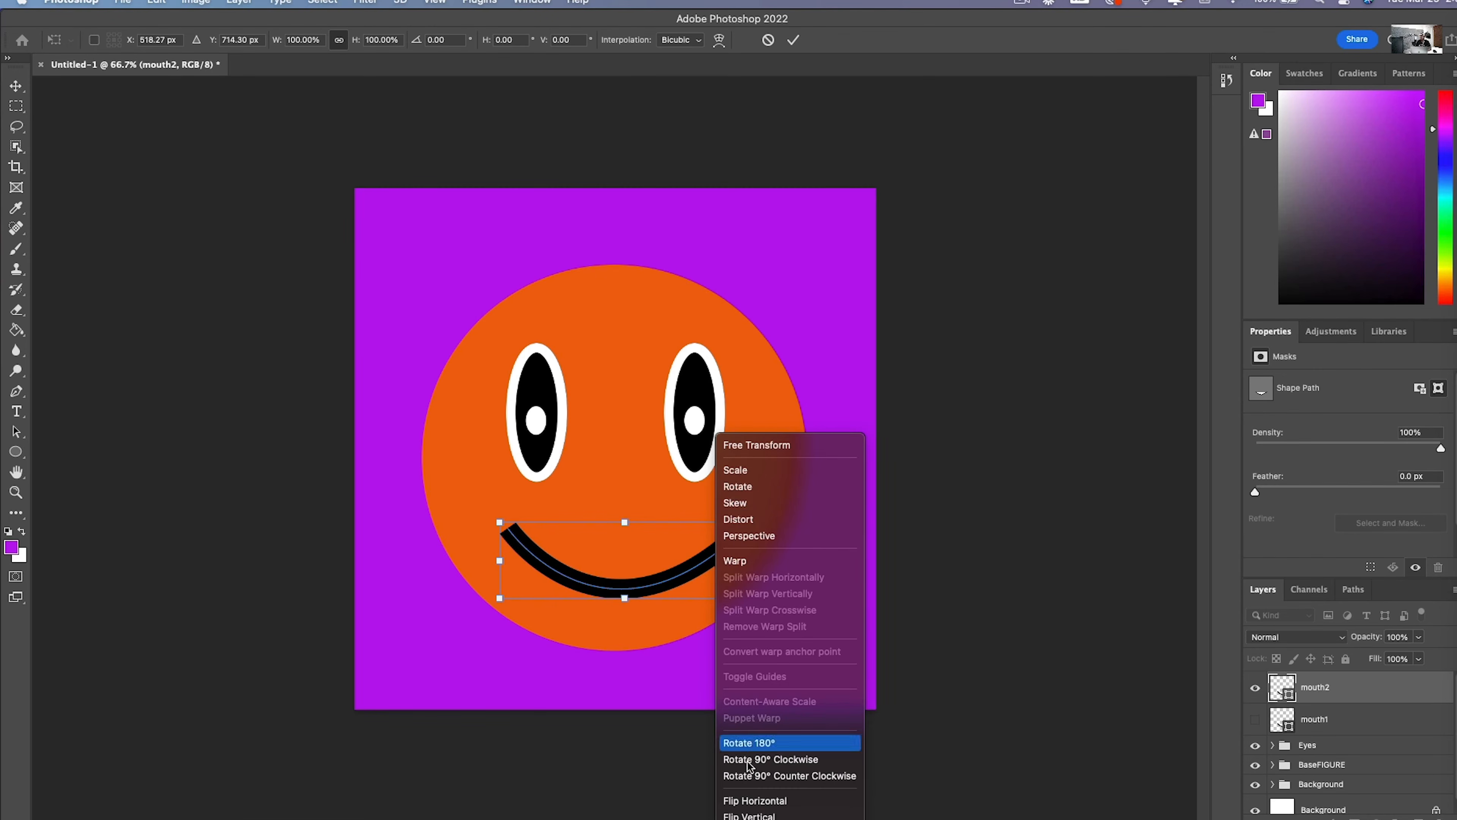
click(747, 814)
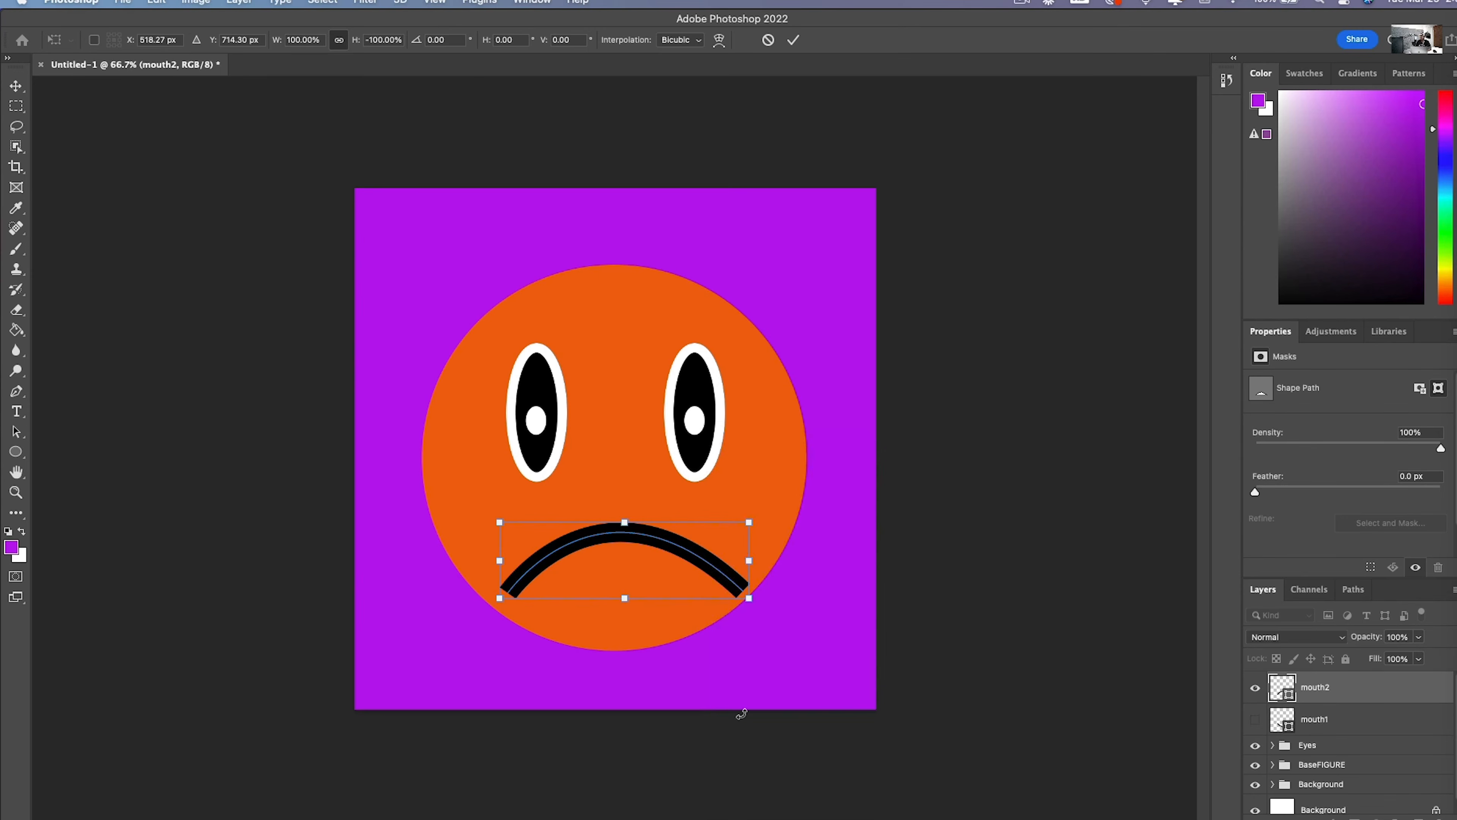
key(Return)
key(m)
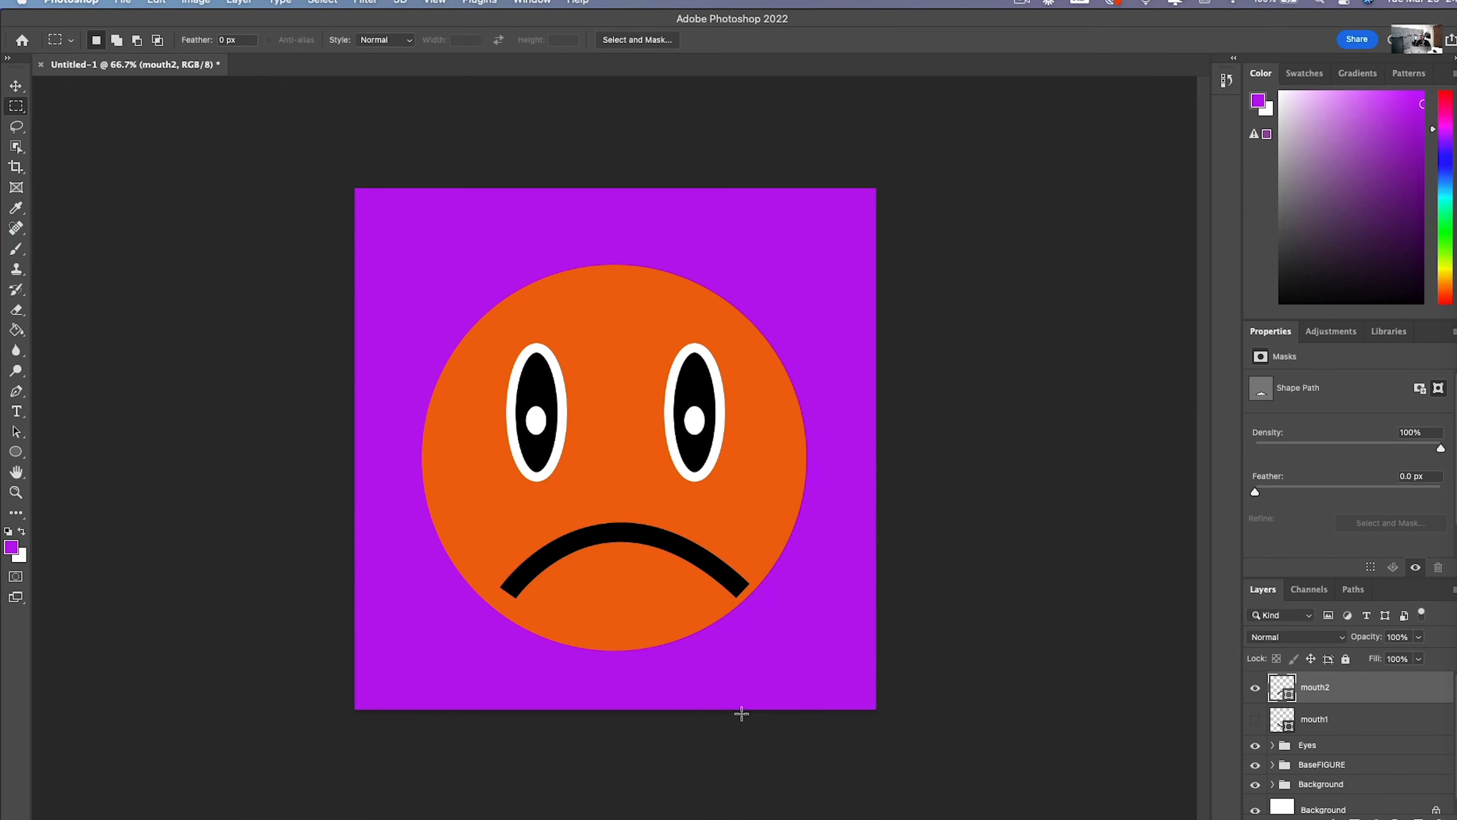
key(v)
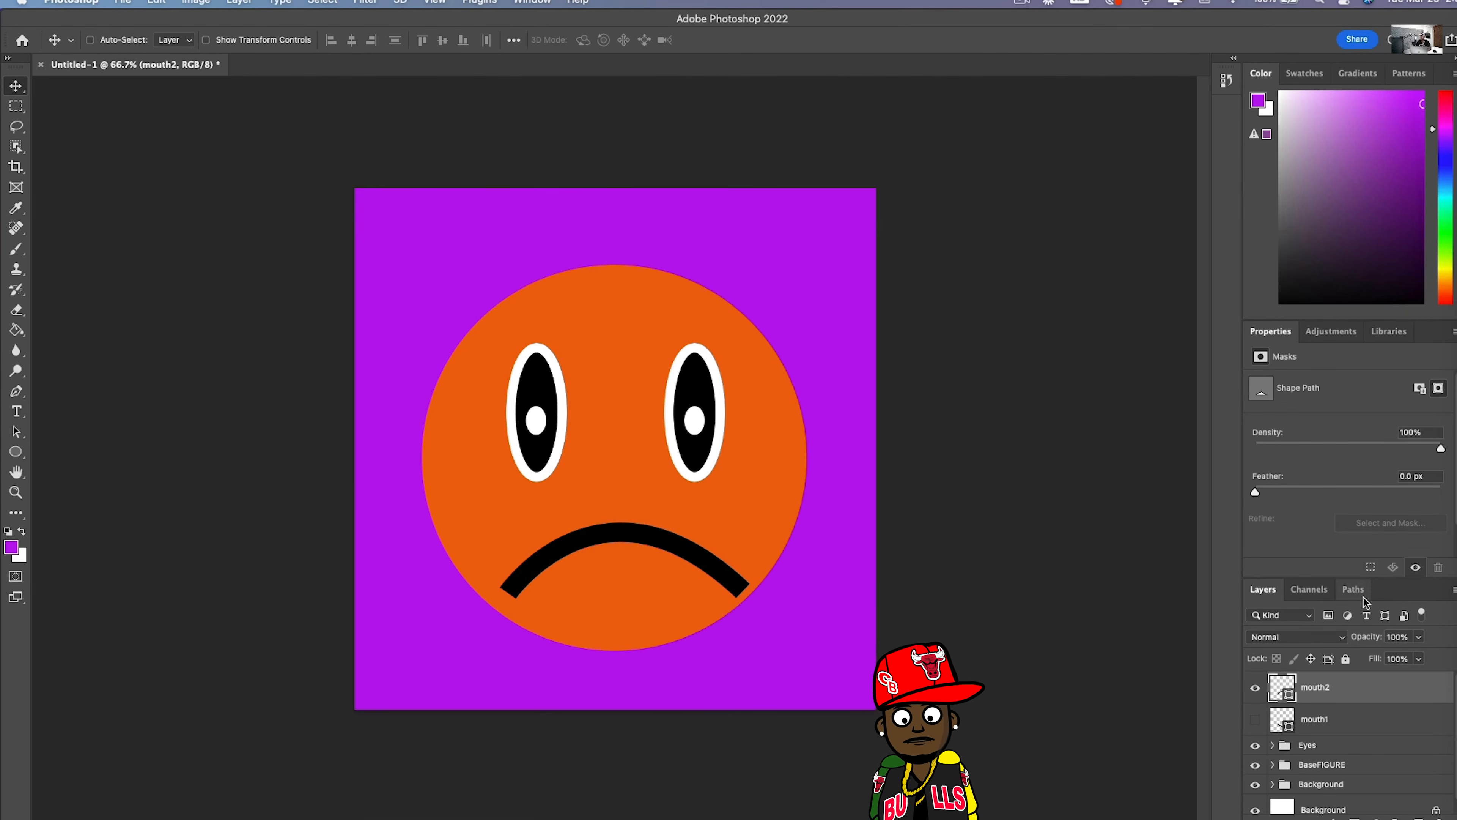
Step: Show mouth1 briefly alongside mouth2, and hide both mouth layers
click(1254, 719)
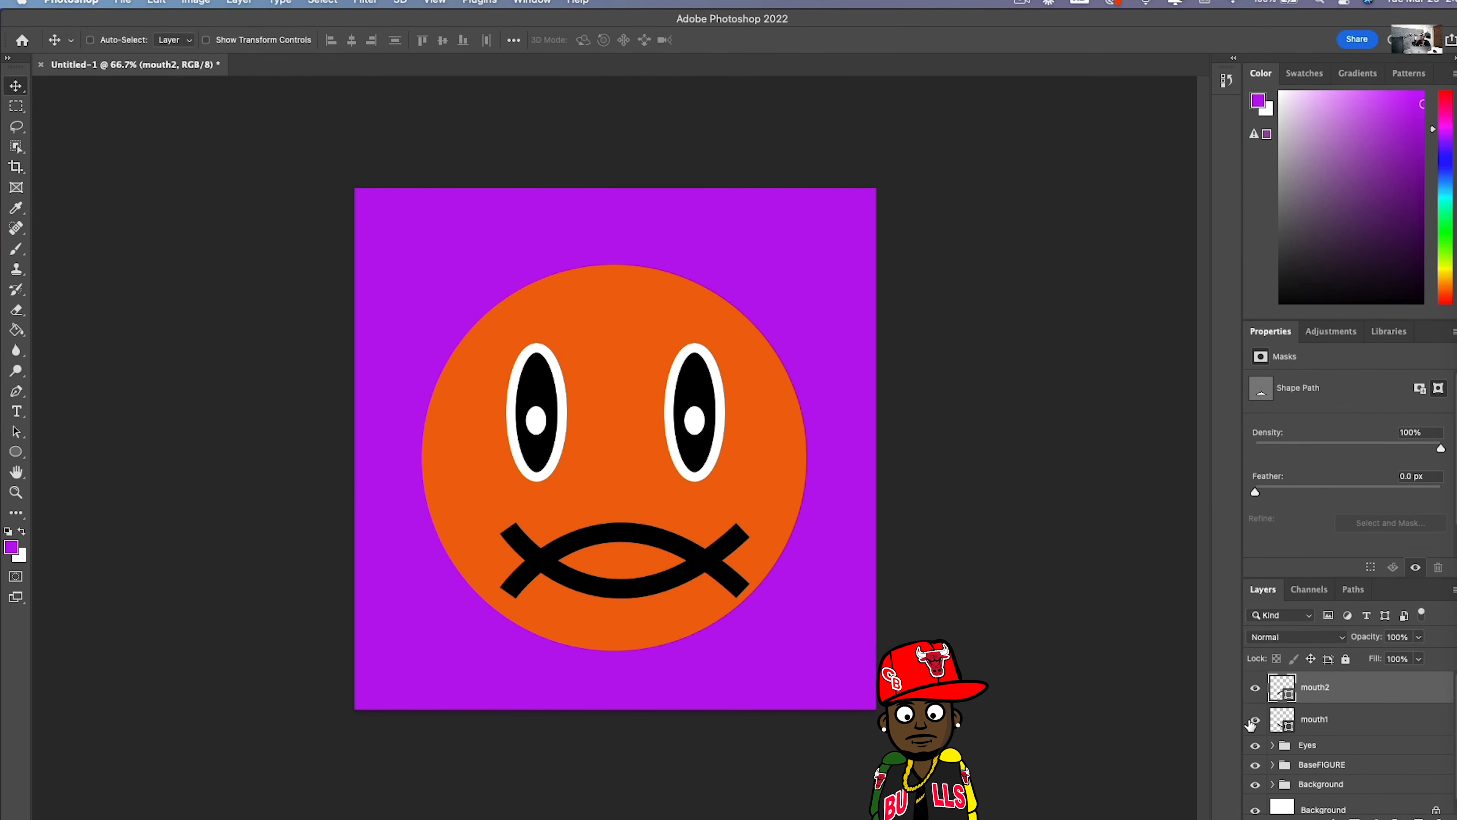
click(1255, 719)
click(1255, 687)
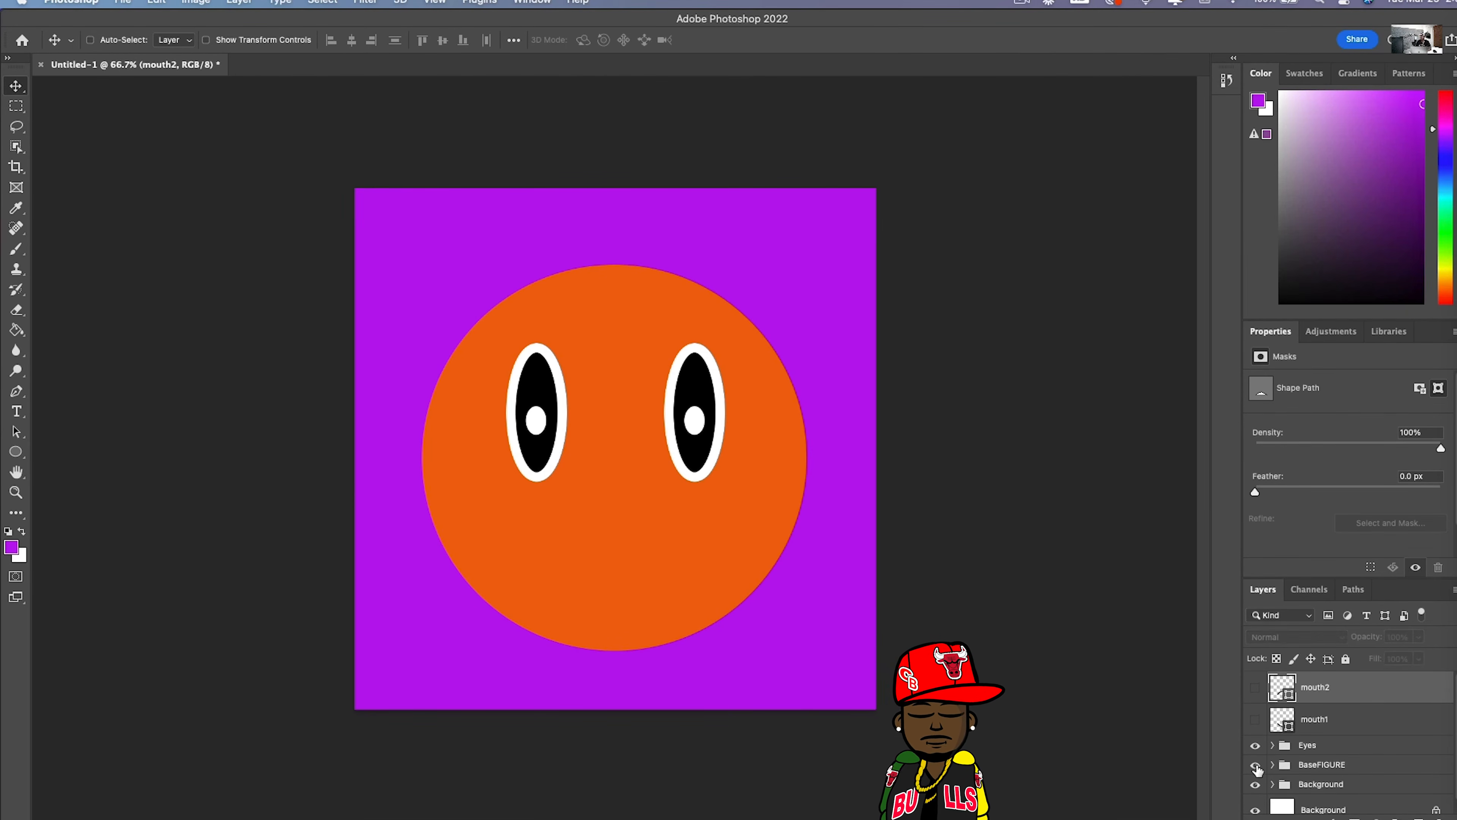
Step: Expand the BaseFIGURE group and toggle the visibility of mouth2, BASE 3 and the whole group to preview them
click(1270, 768)
click(1273, 766)
click(1267, 786)
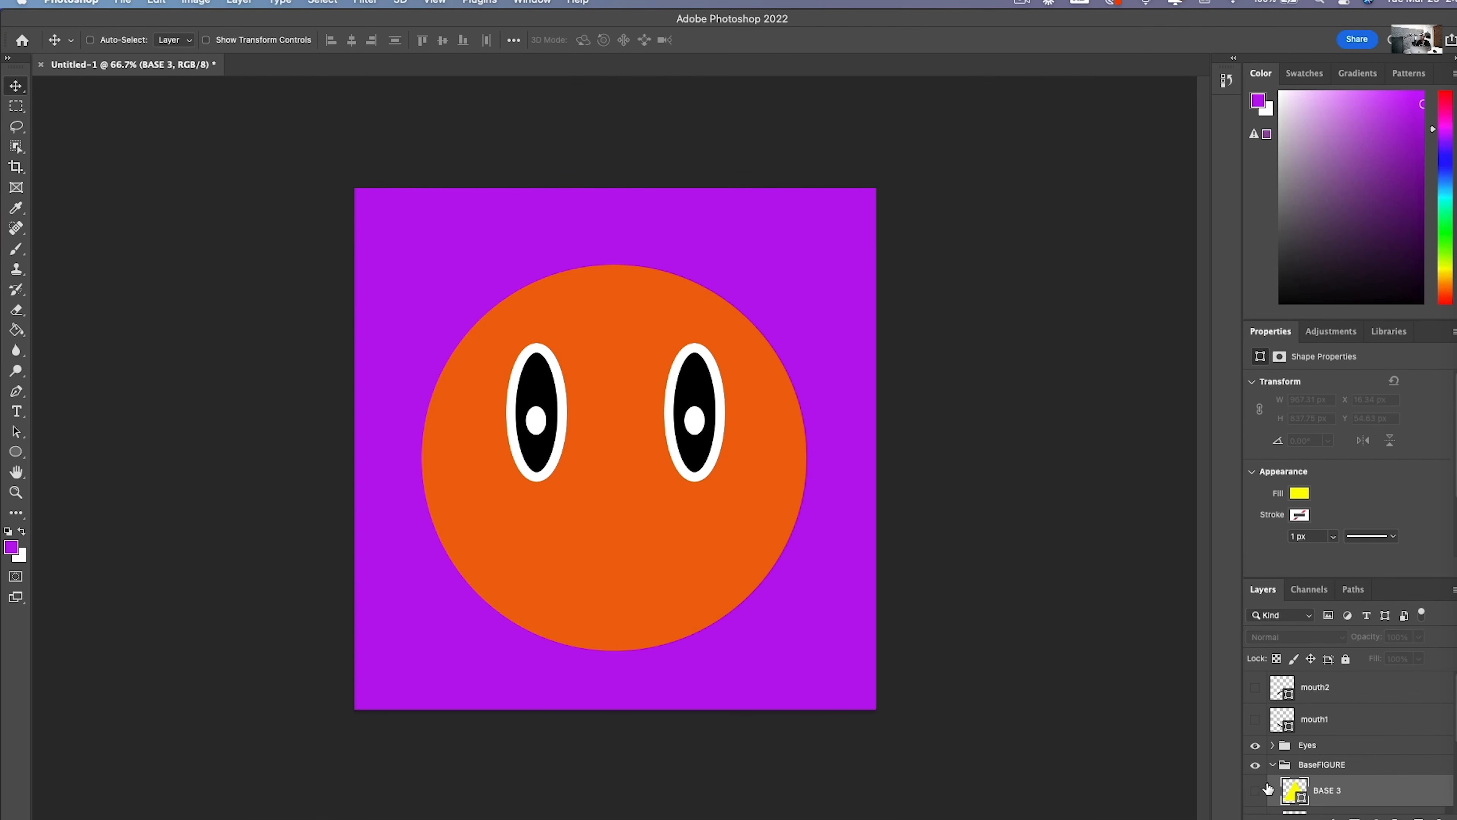
click(1255, 688)
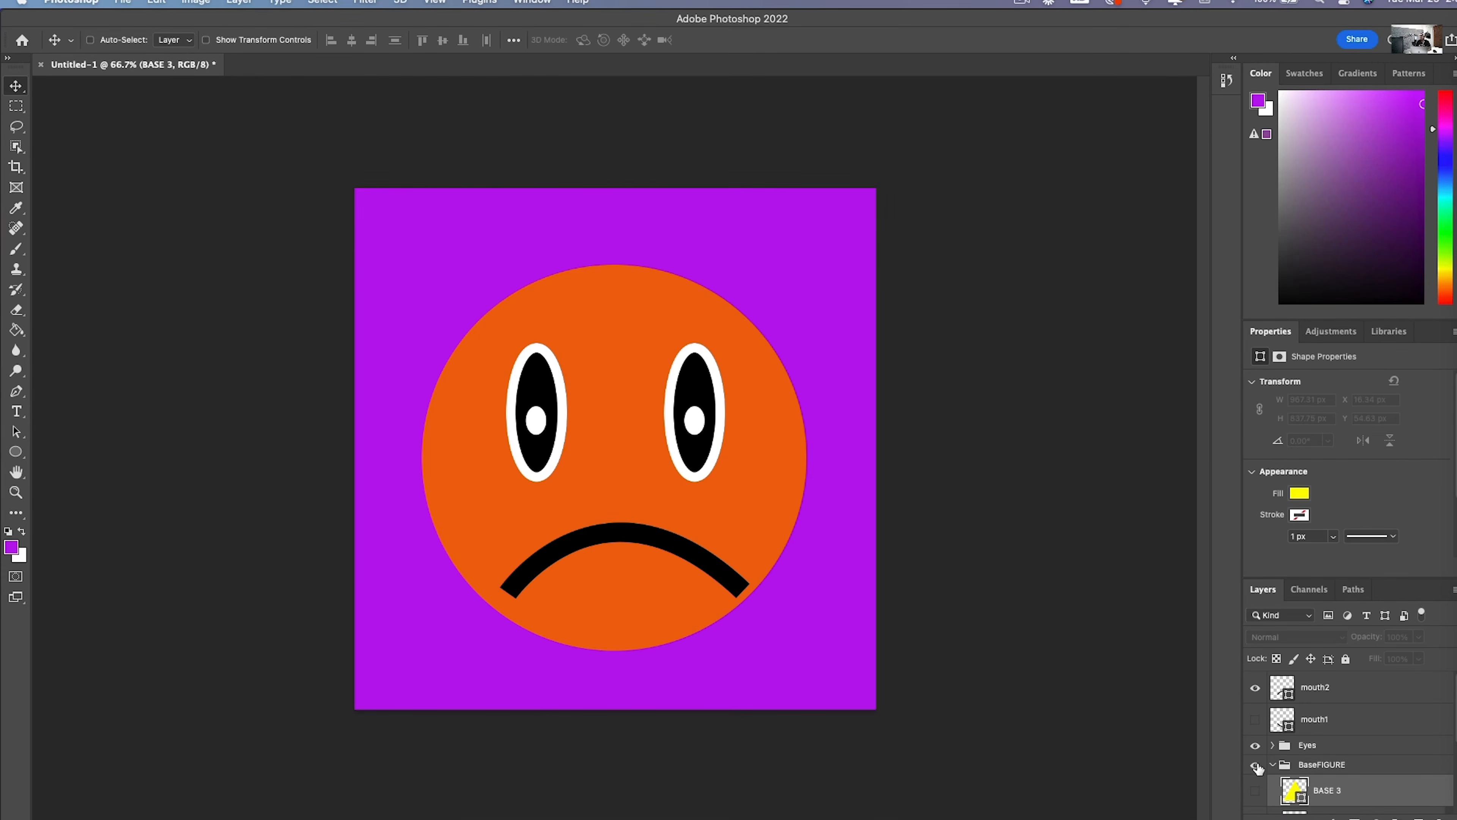
click(1255, 791)
click(1255, 791)
click(1255, 765)
click(1256, 764)
click(1256, 688)
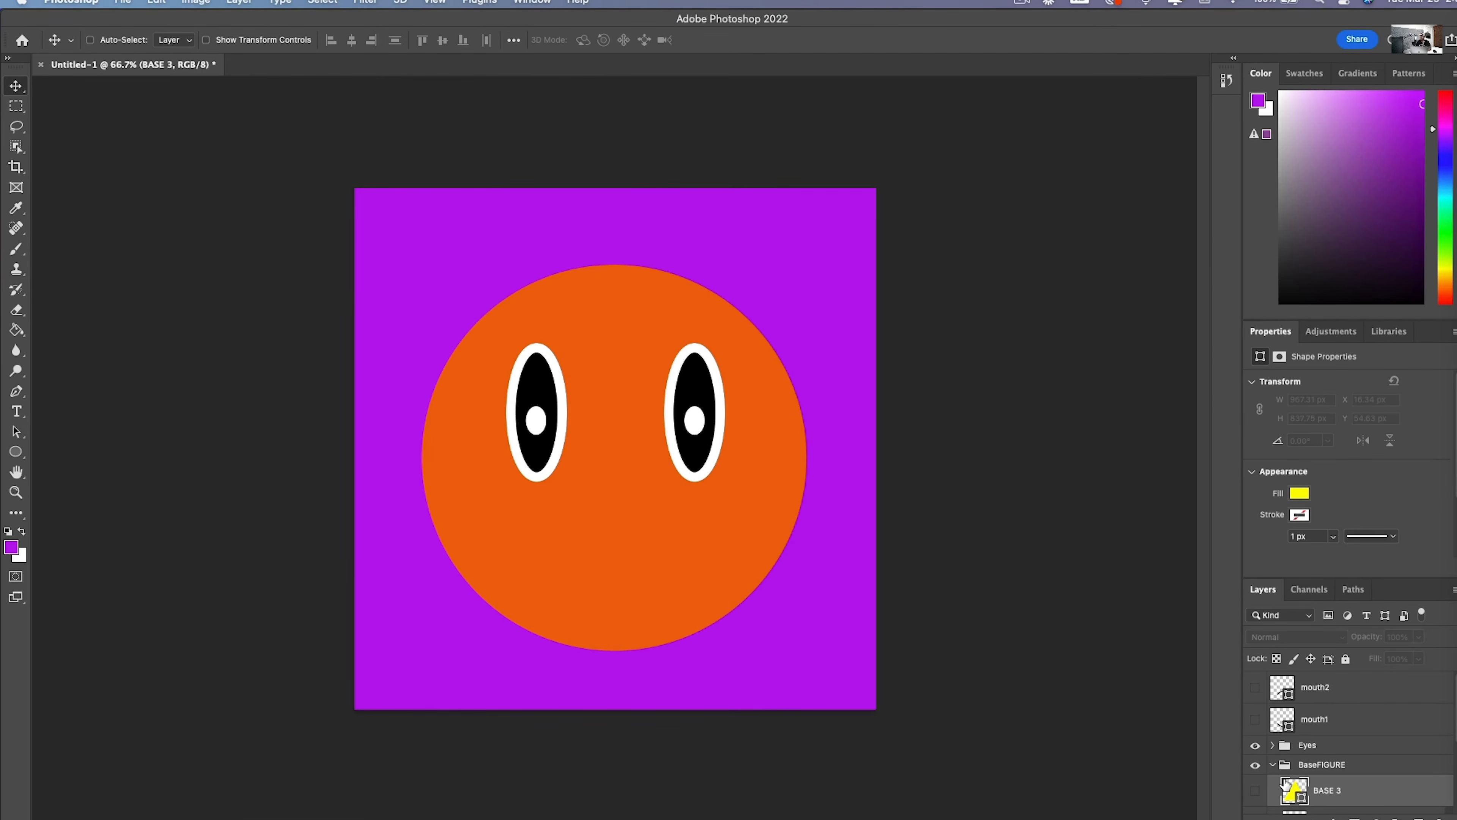
Step: Group the mouth1 and mouth2 layers and name the group mouths
click(1345, 694)
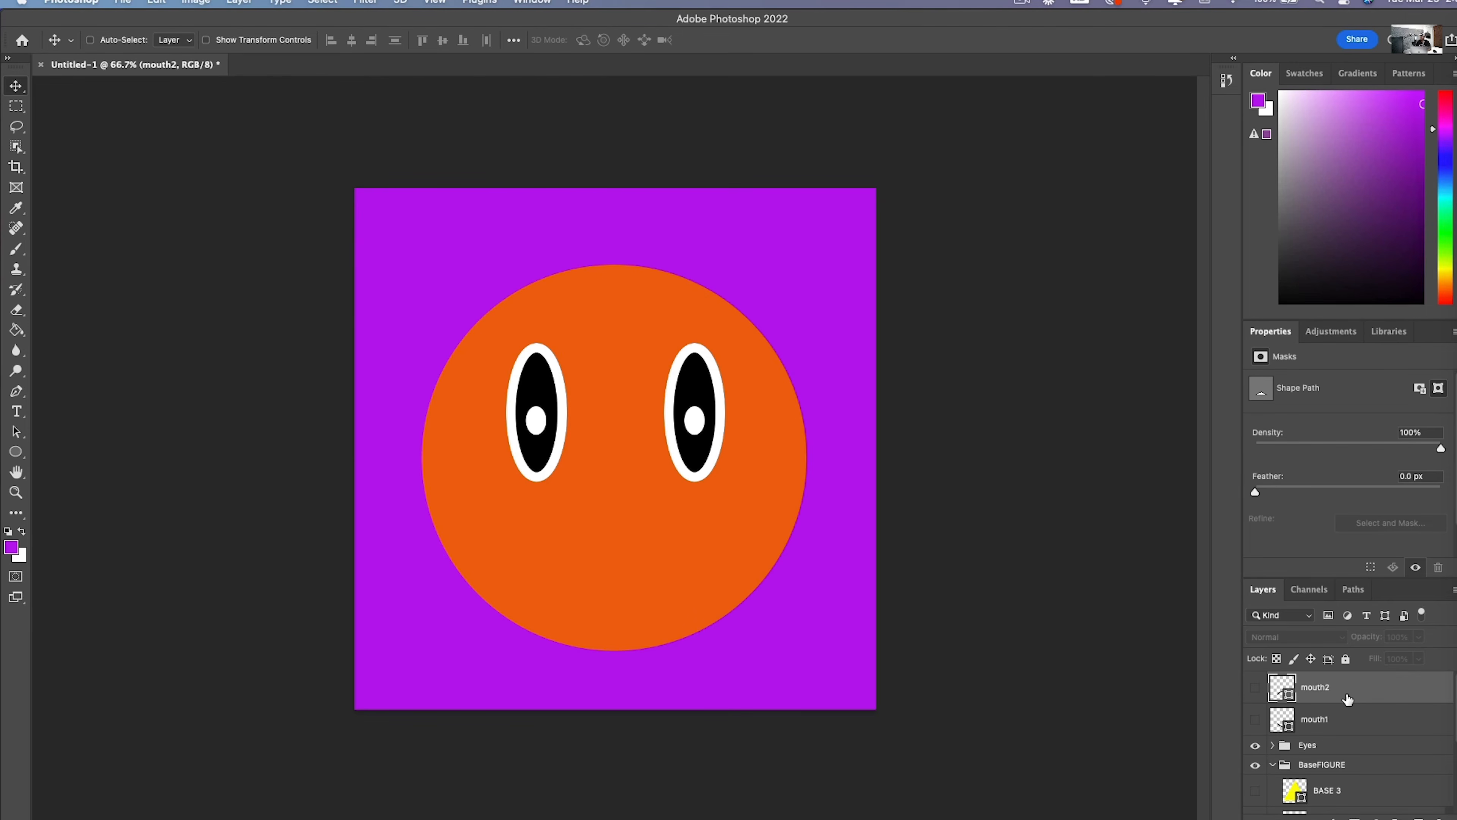
super+click(1337, 725)
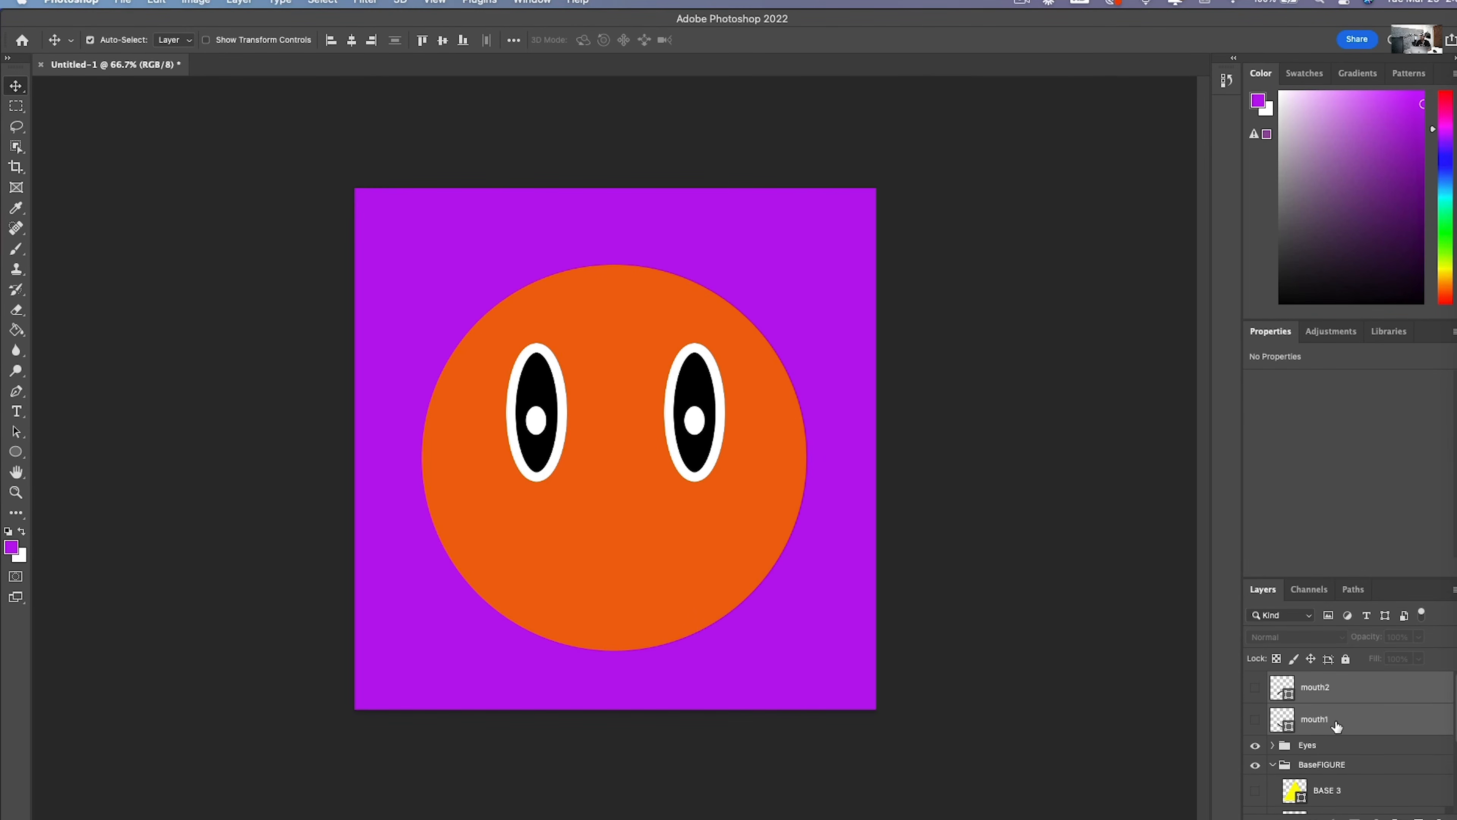
key(super+g)
double_click(1313, 682)
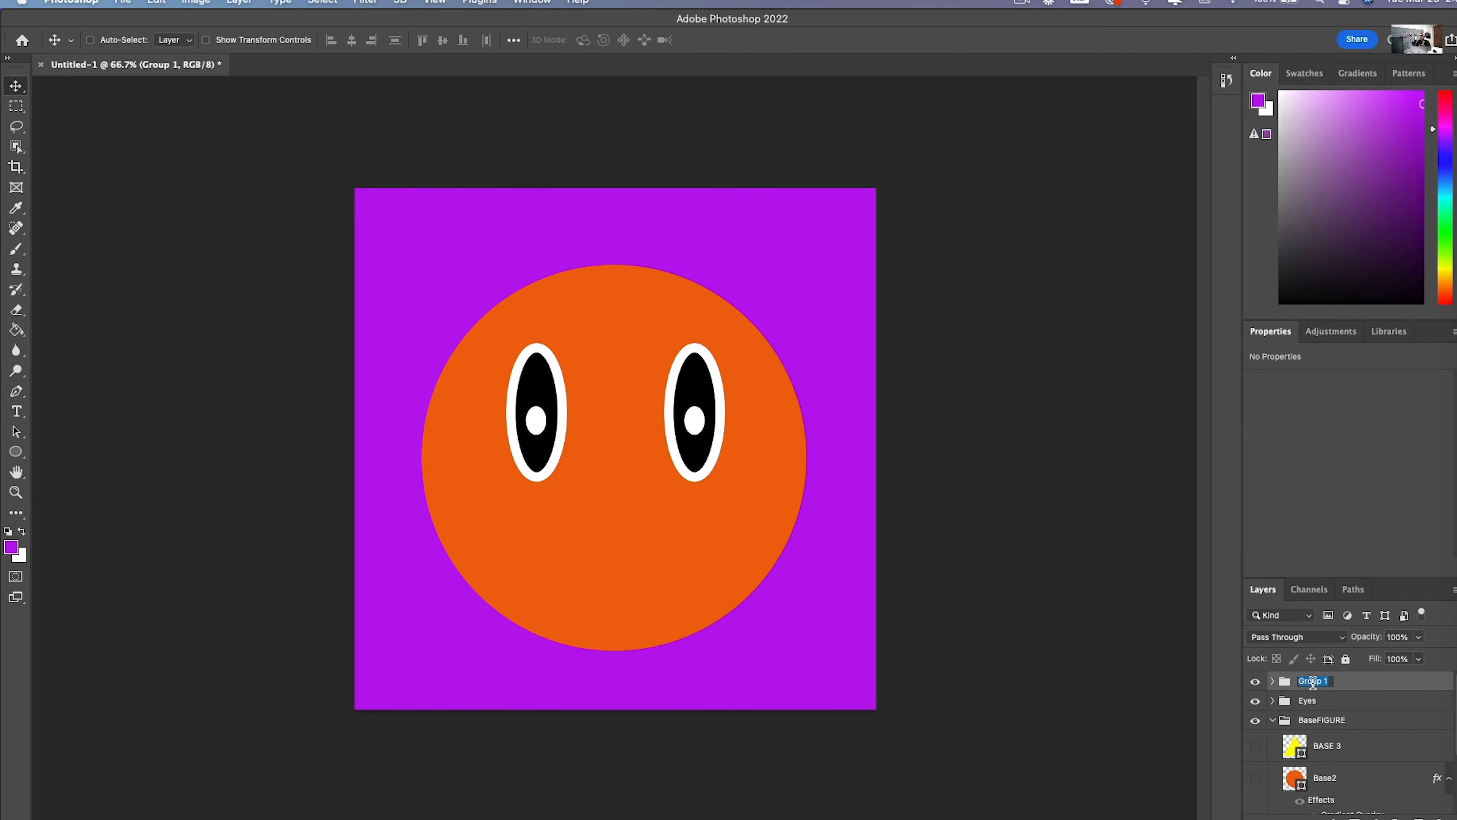
text(mouth)
key(Return)
Step: Collapse the BaseFIGURE group and select the locked Background layer
click(1279, 725)
click(1272, 720)
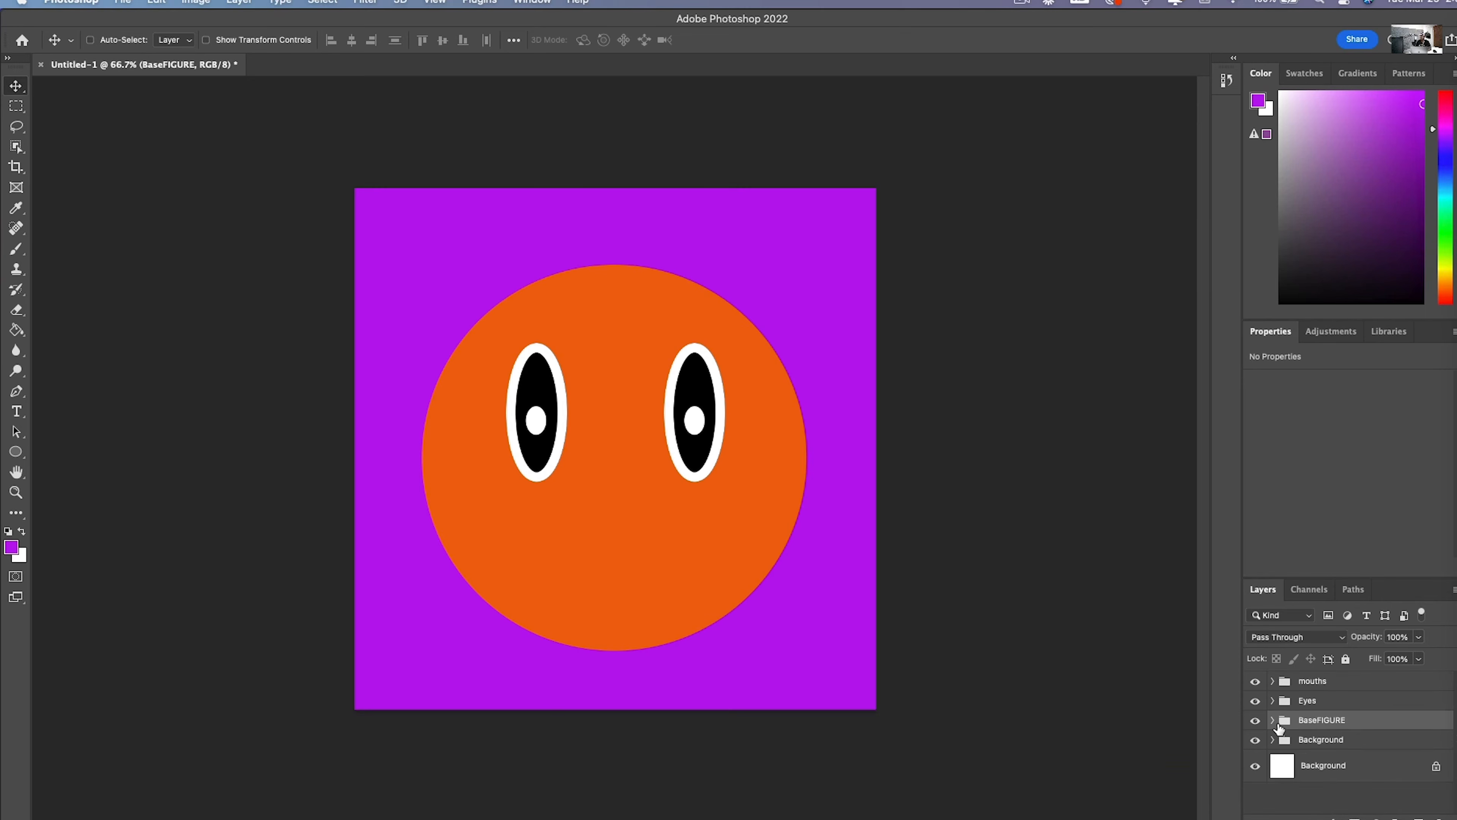
click(1302, 740)
click(1301, 768)
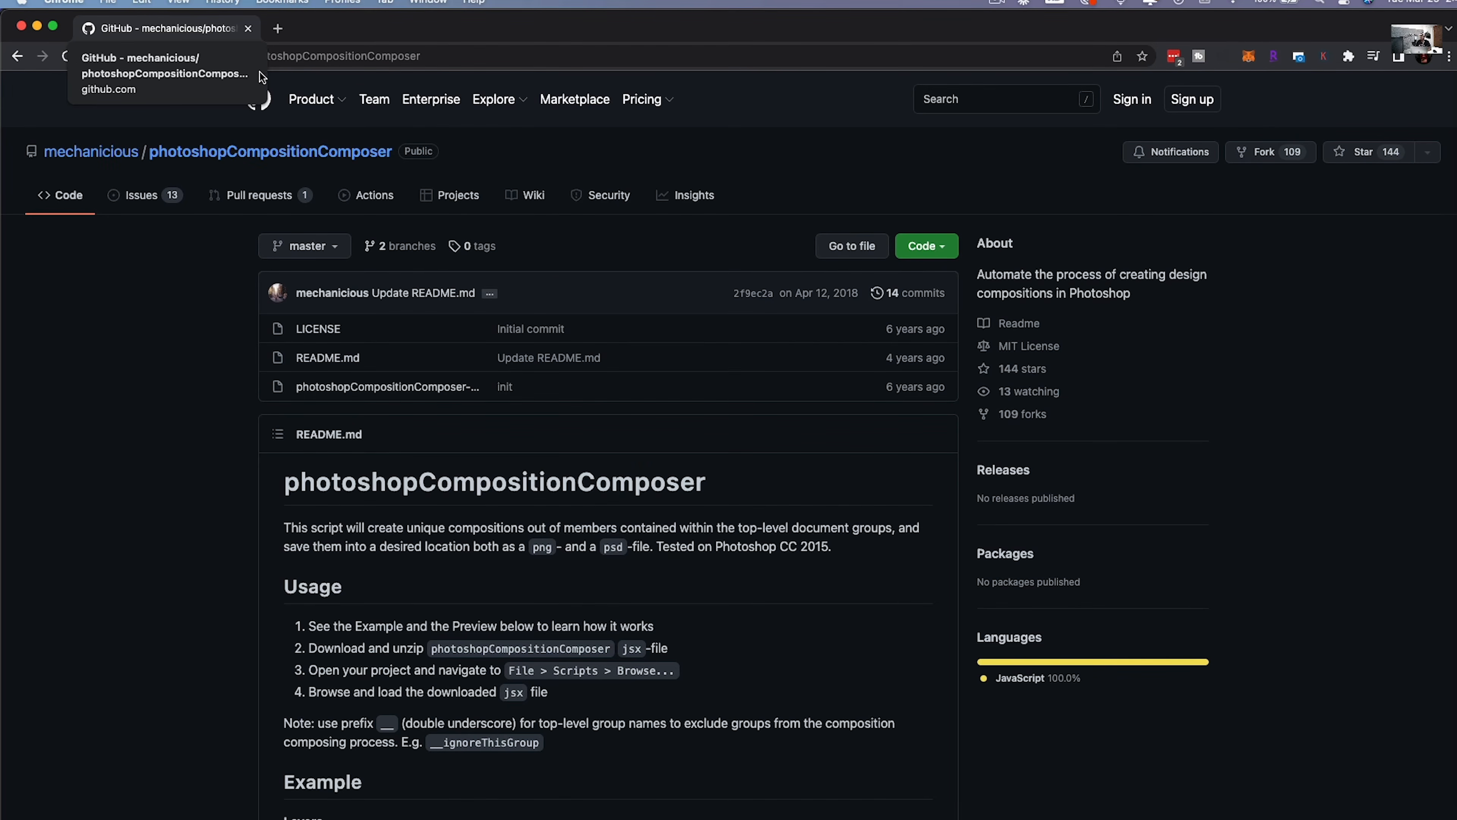
Step: Switch to the photoshopCompositionComposer GitHub page in Chrome, look at its code download options, and highlight the page address
click(916, 248)
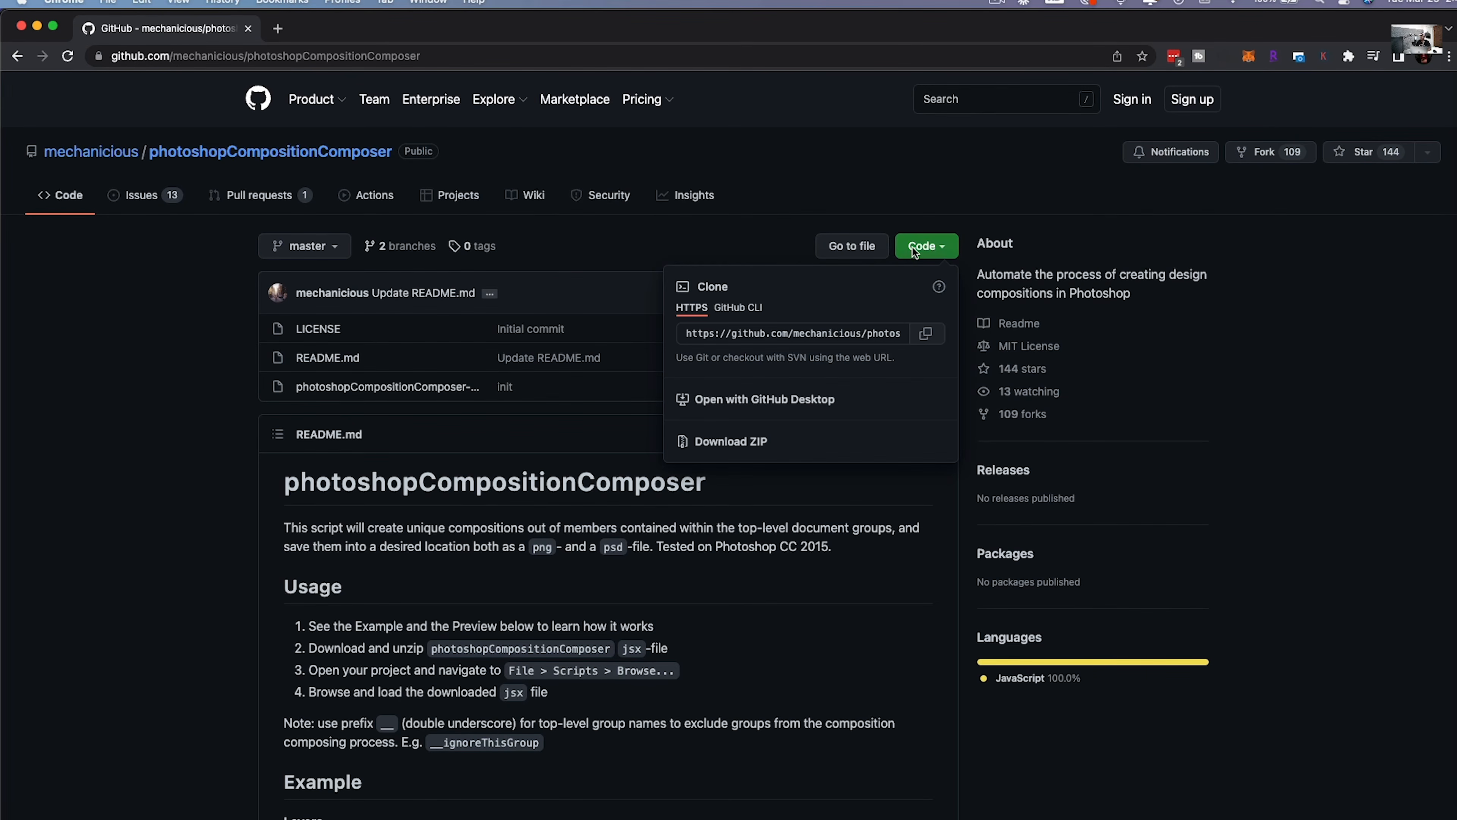
click(859, 229)
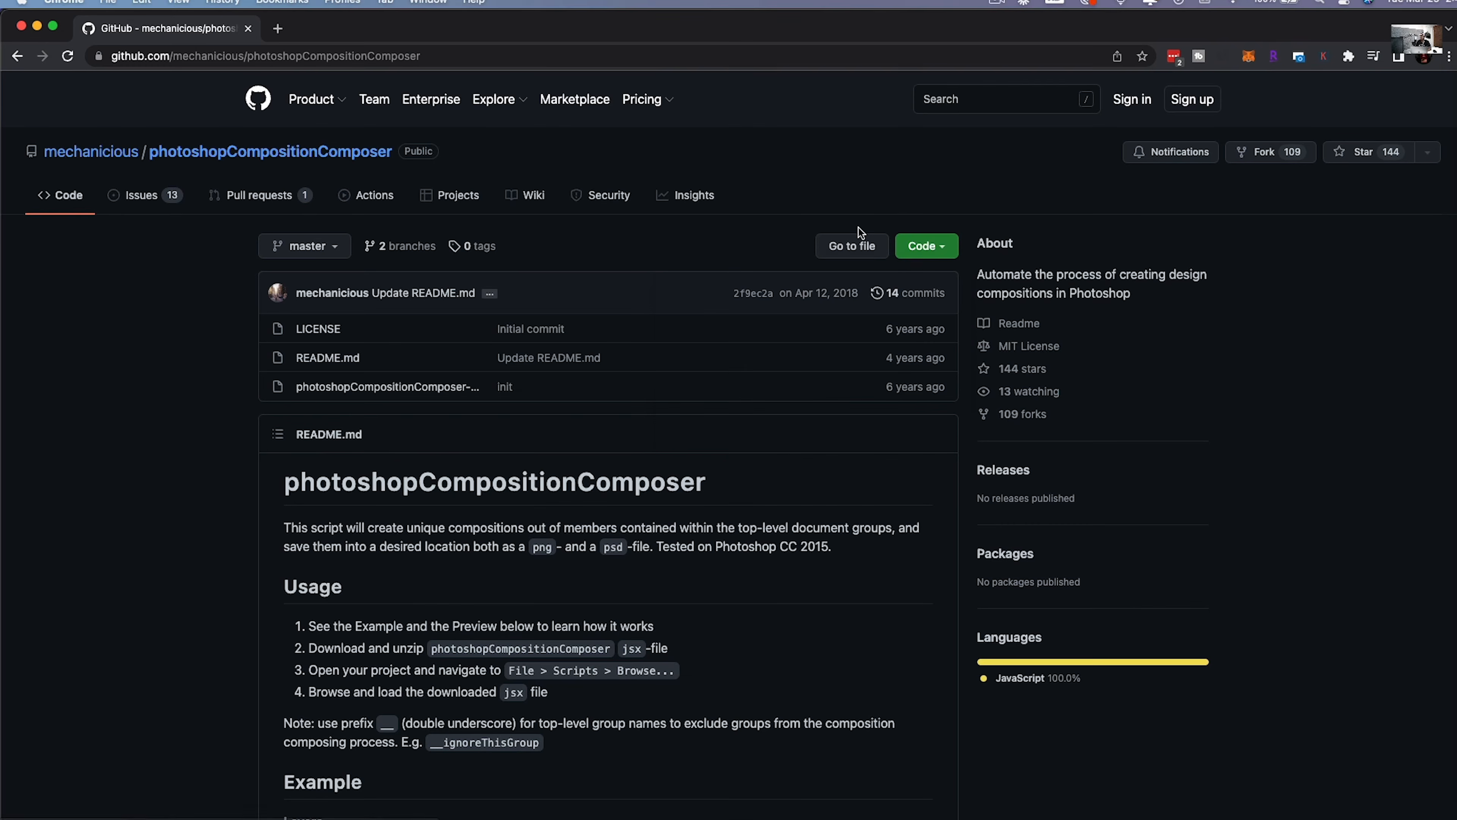
click(210, 52)
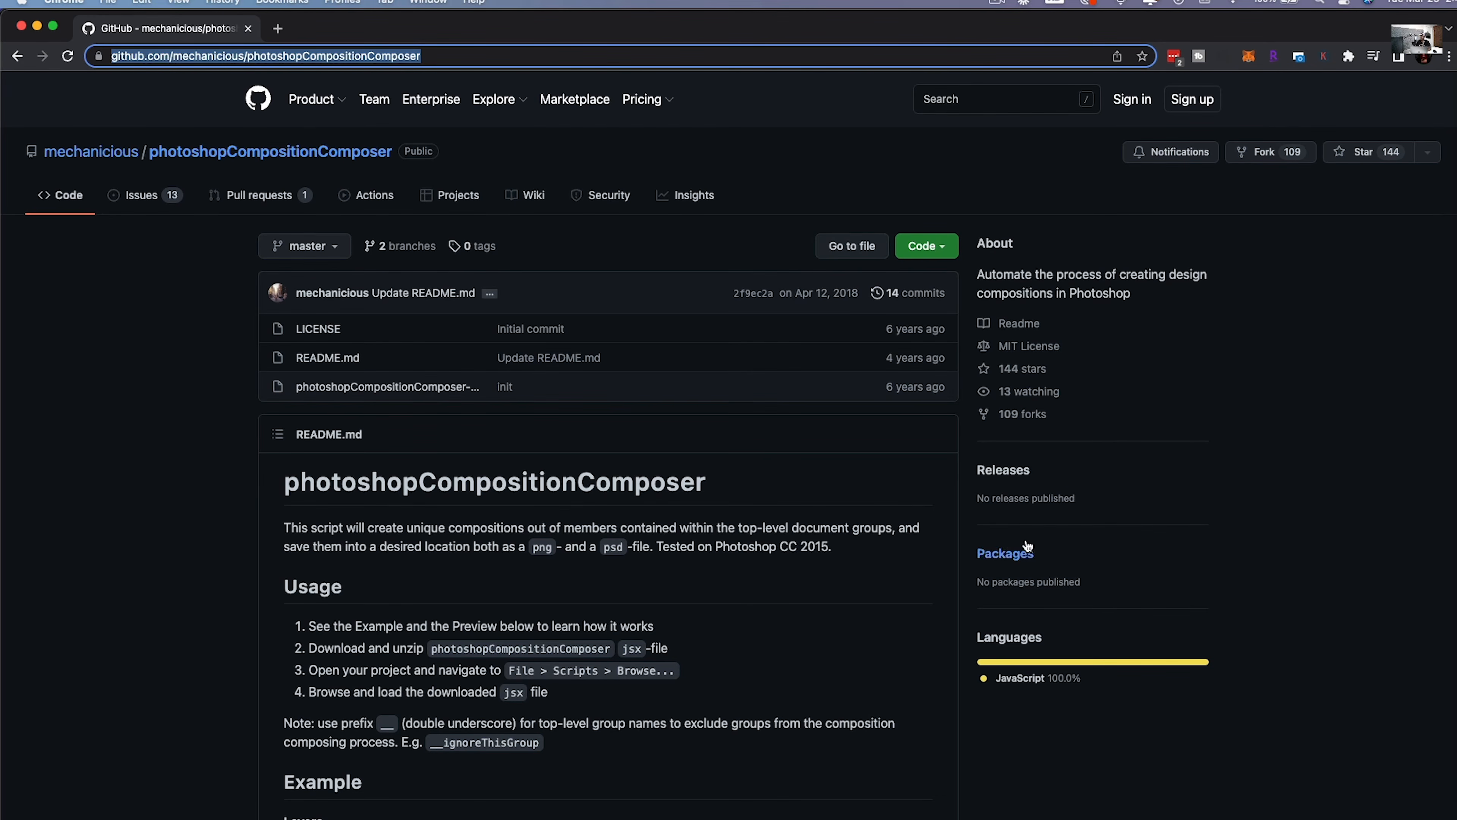
Step: Download the photoshopCompositionComposer repository as a ZIP into a new folder named nftScript inside Documents
click(933, 255)
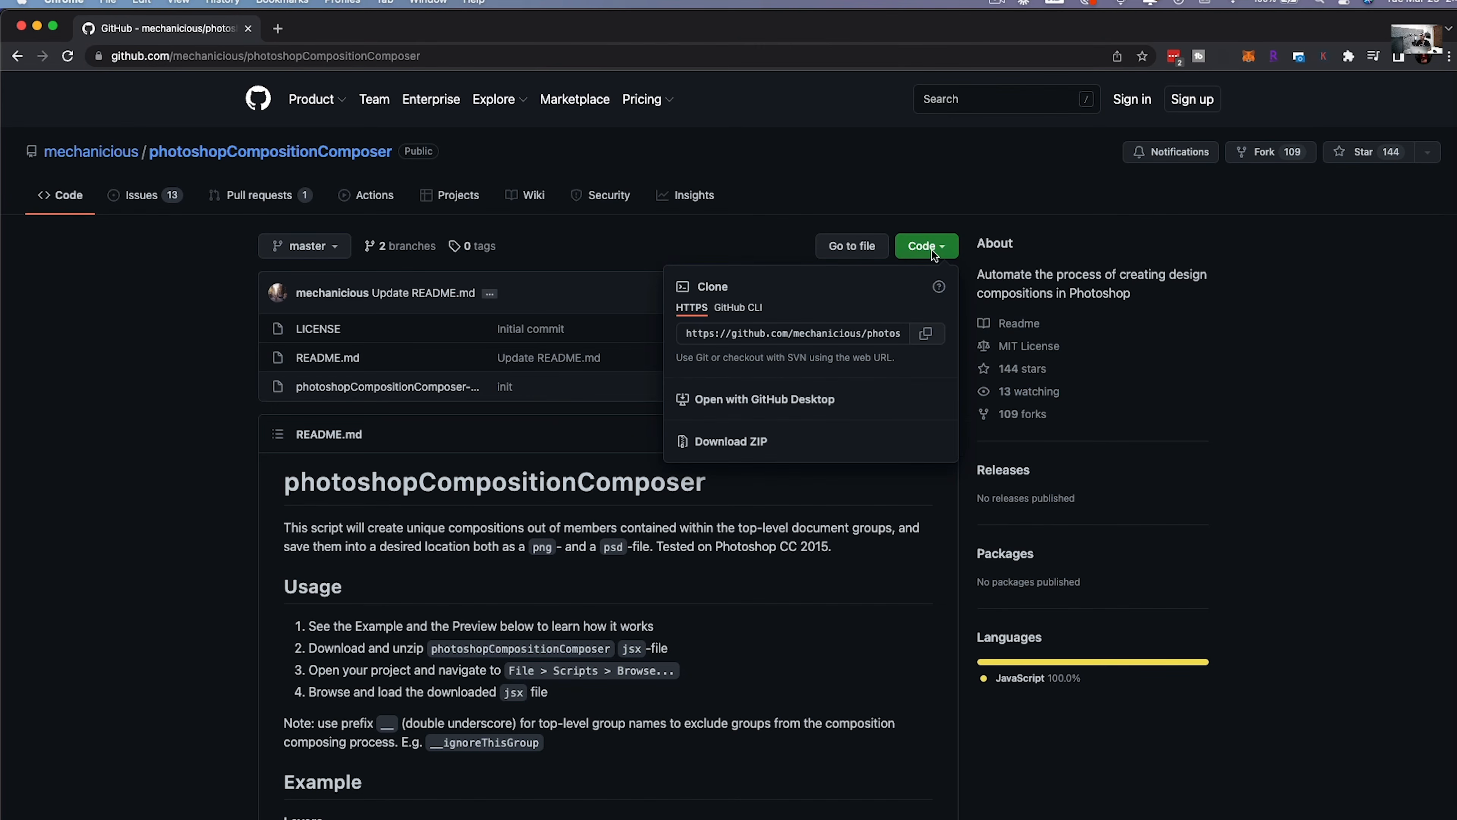
click(738, 447)
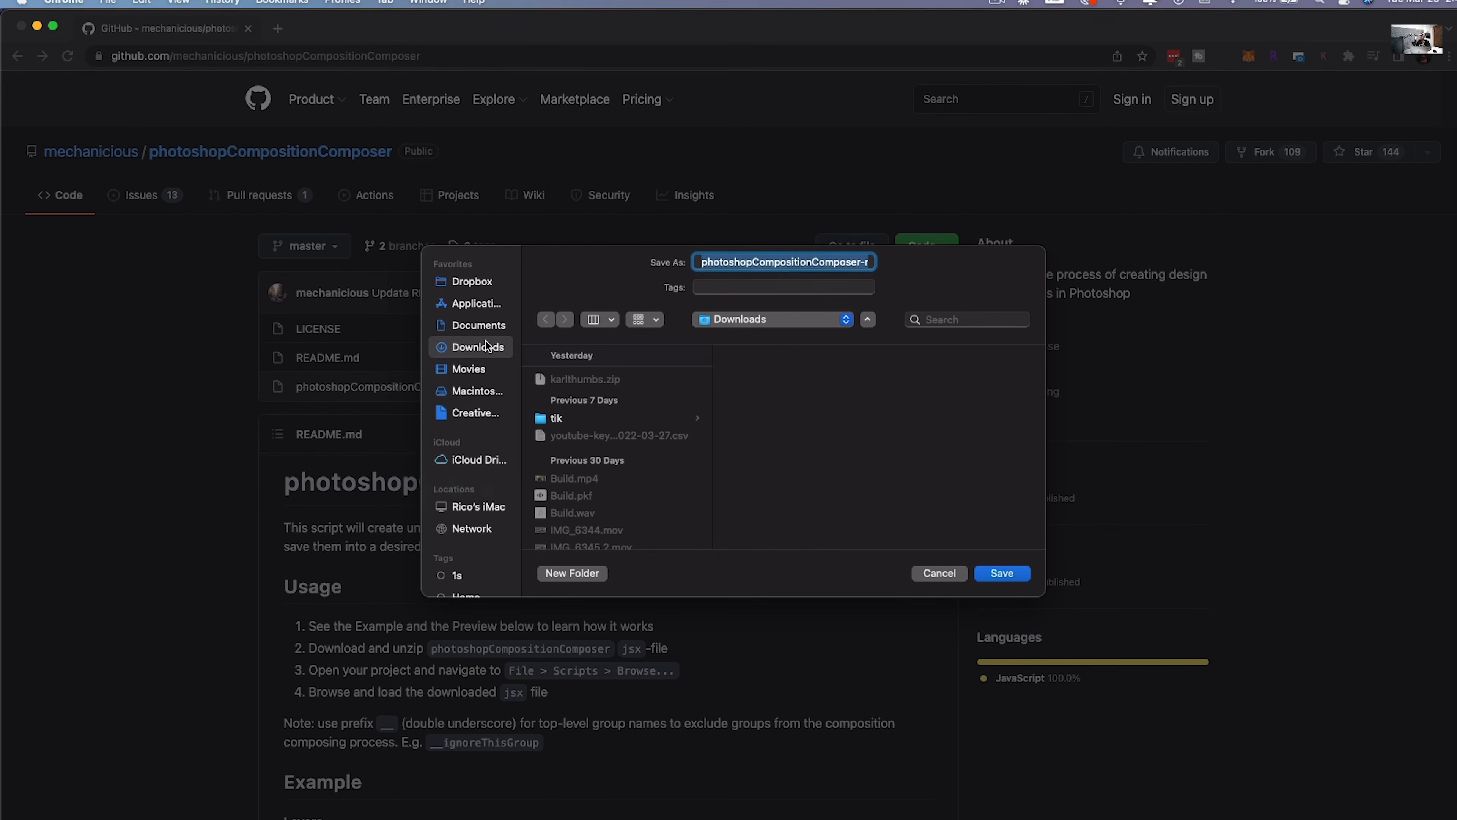
click(474, 325)
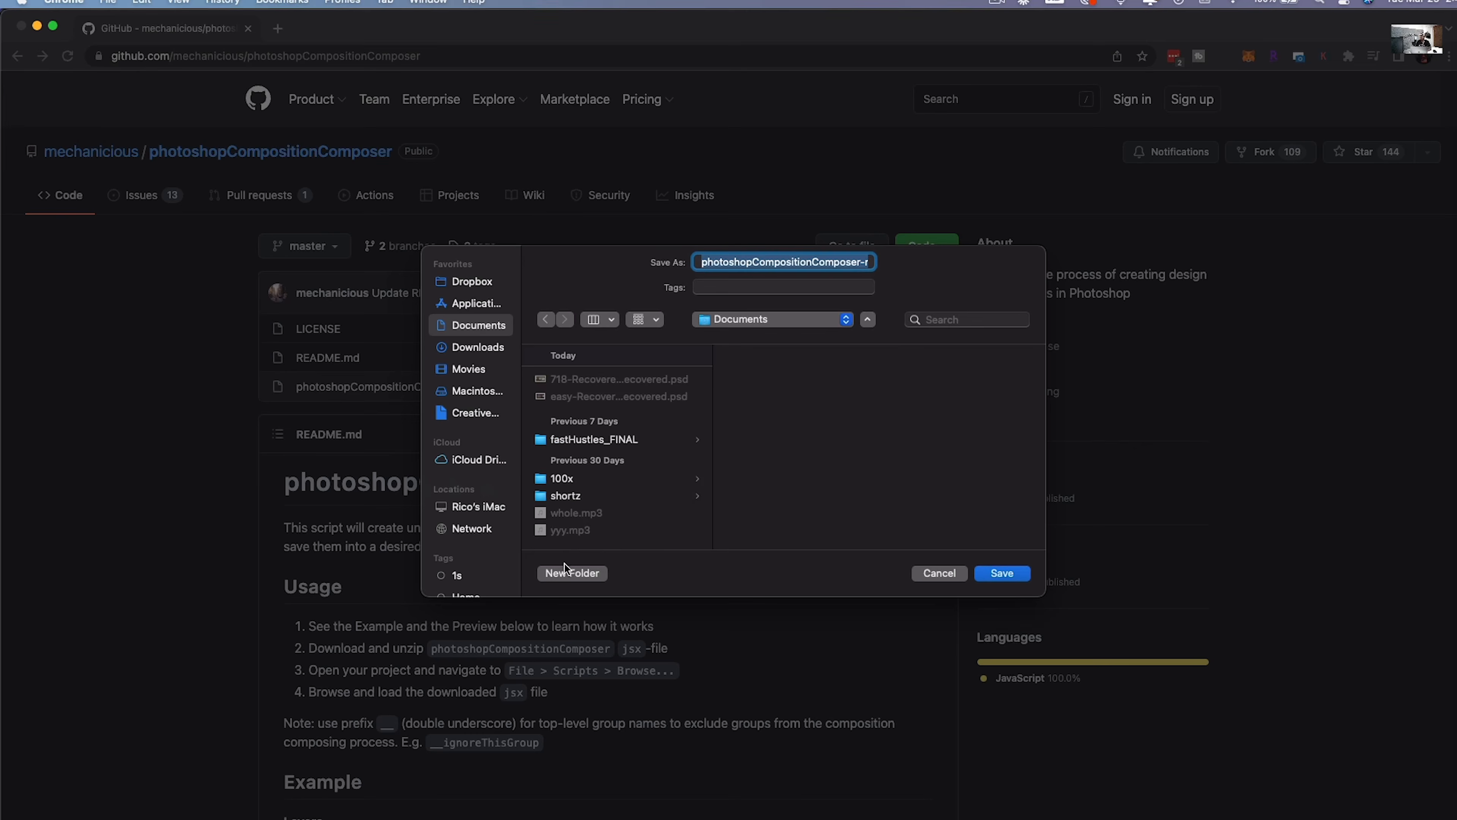
click(573, 573)
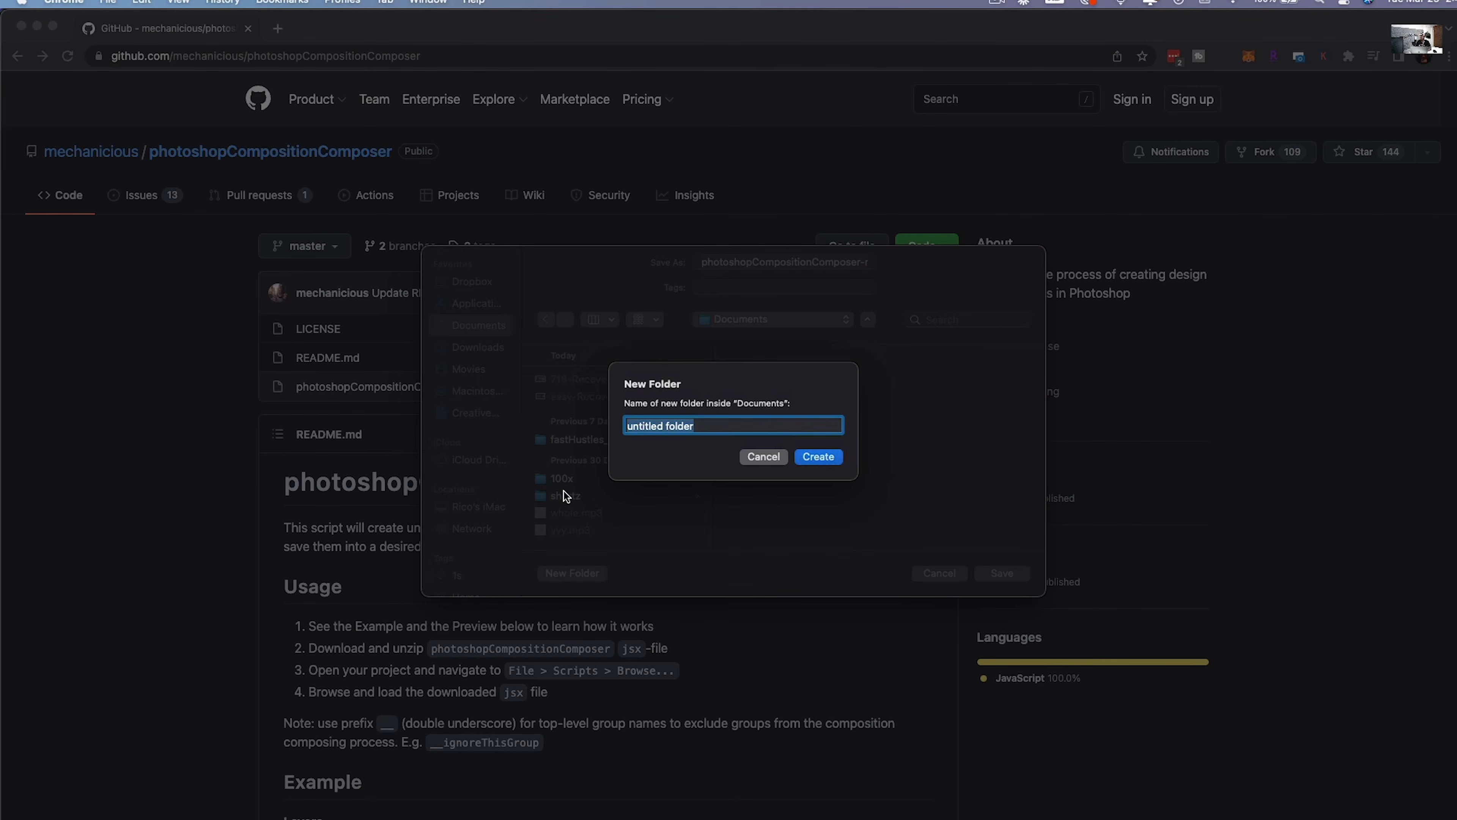
text(nftScript)
key(Return)
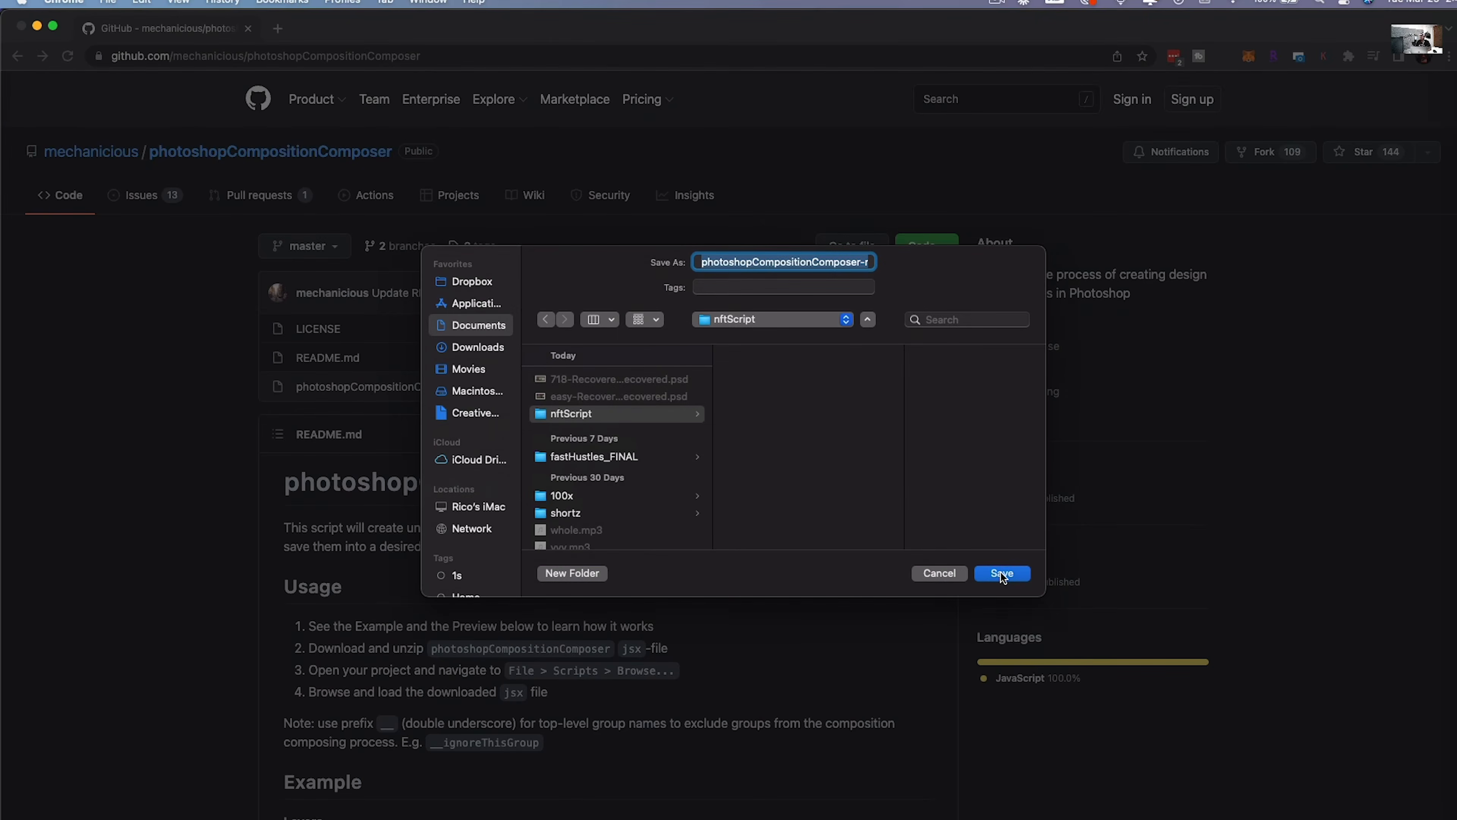
click(1001, 573)
Step: Read the README's usage steps, the double-underscore group exclusion note, the layer example and its resulting compositions
scroll(362, 597, down, 5)
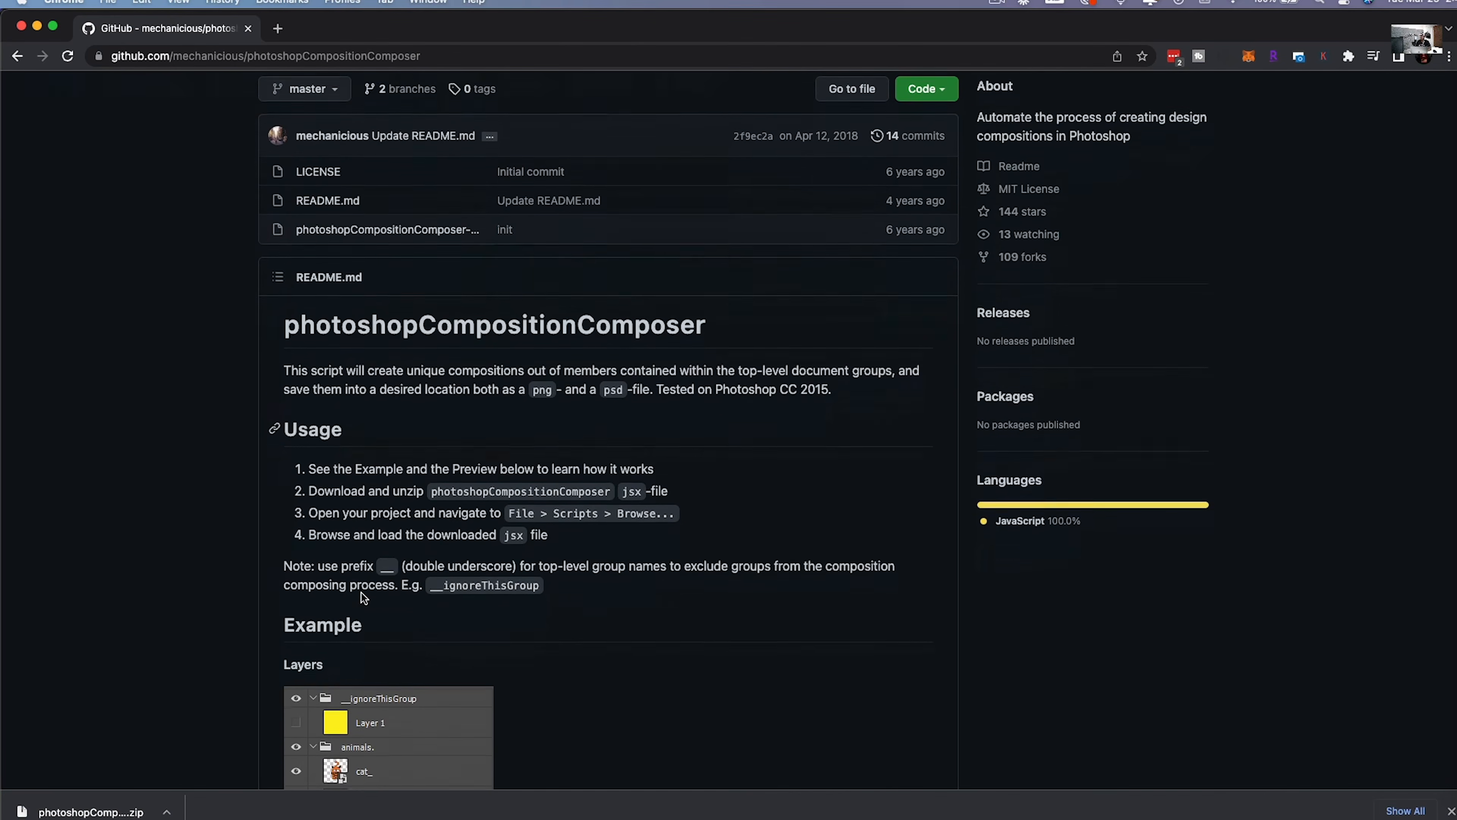
scroll(361, 597, down, 3)
double_click(310, 376)
triple_click(310, 376)
click(395, 400)
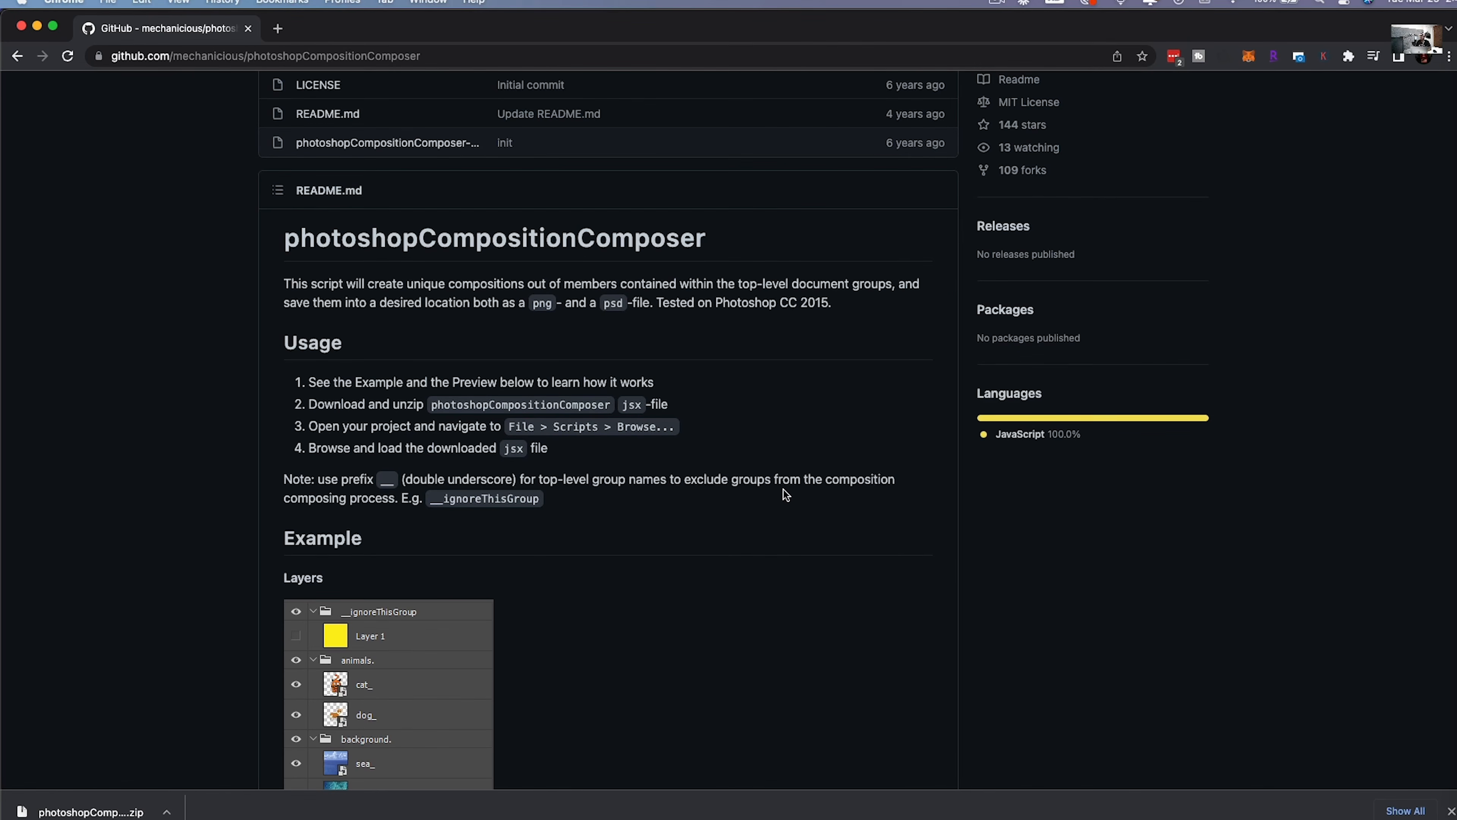
scroll(793, 511, down, 3)
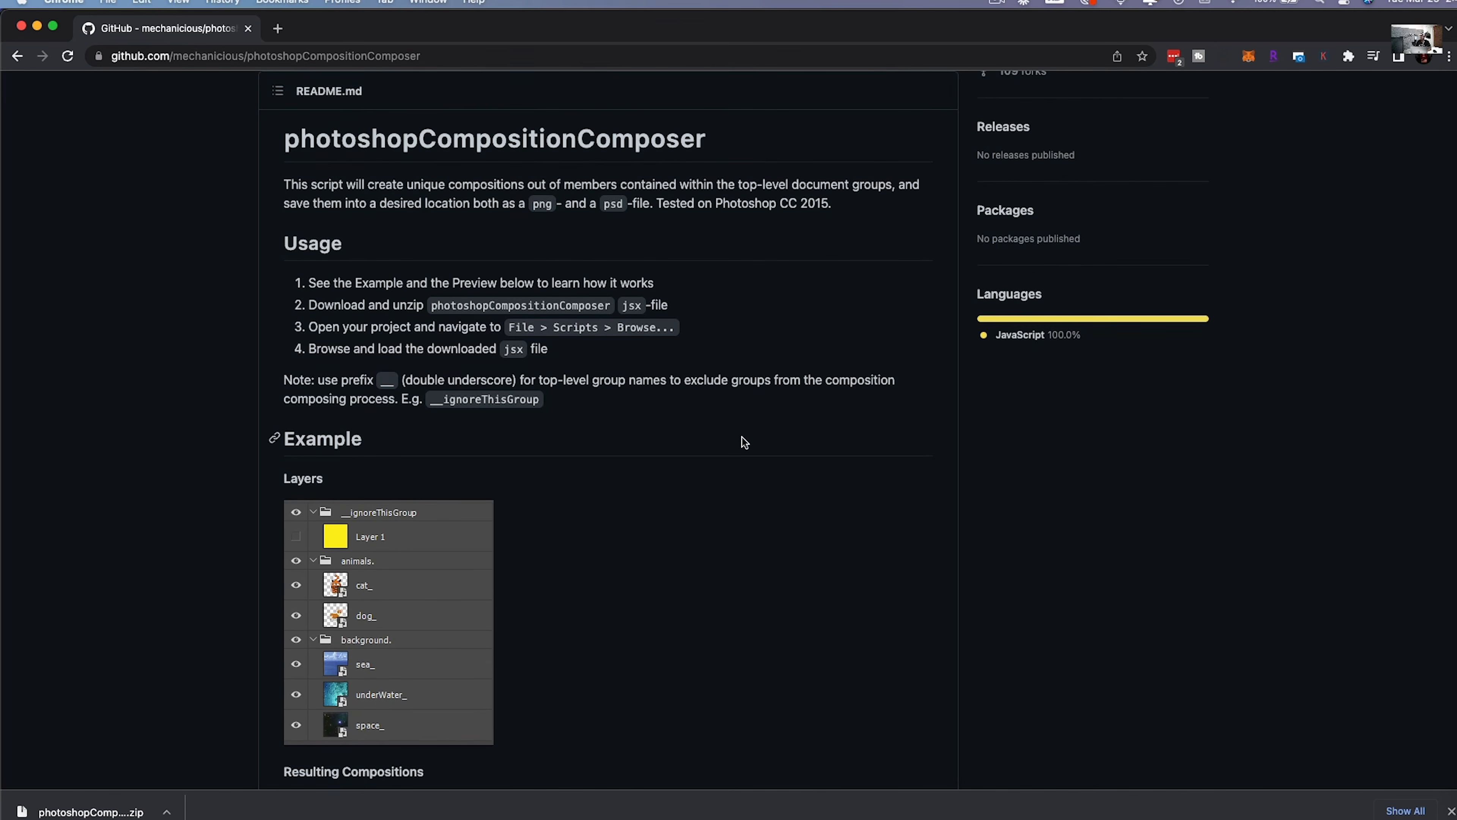
triple_click(453, 397)
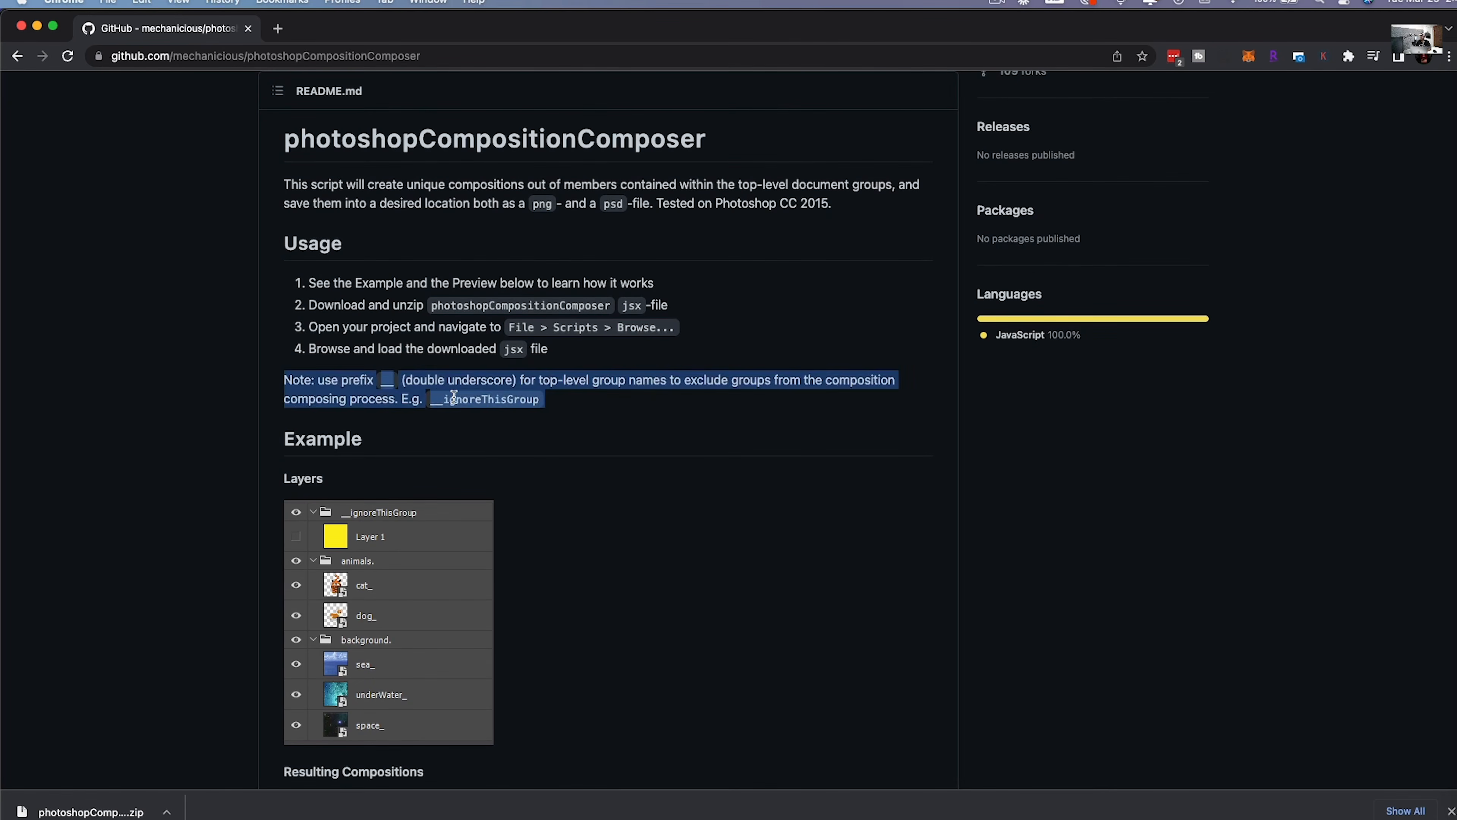
click(456, 396)
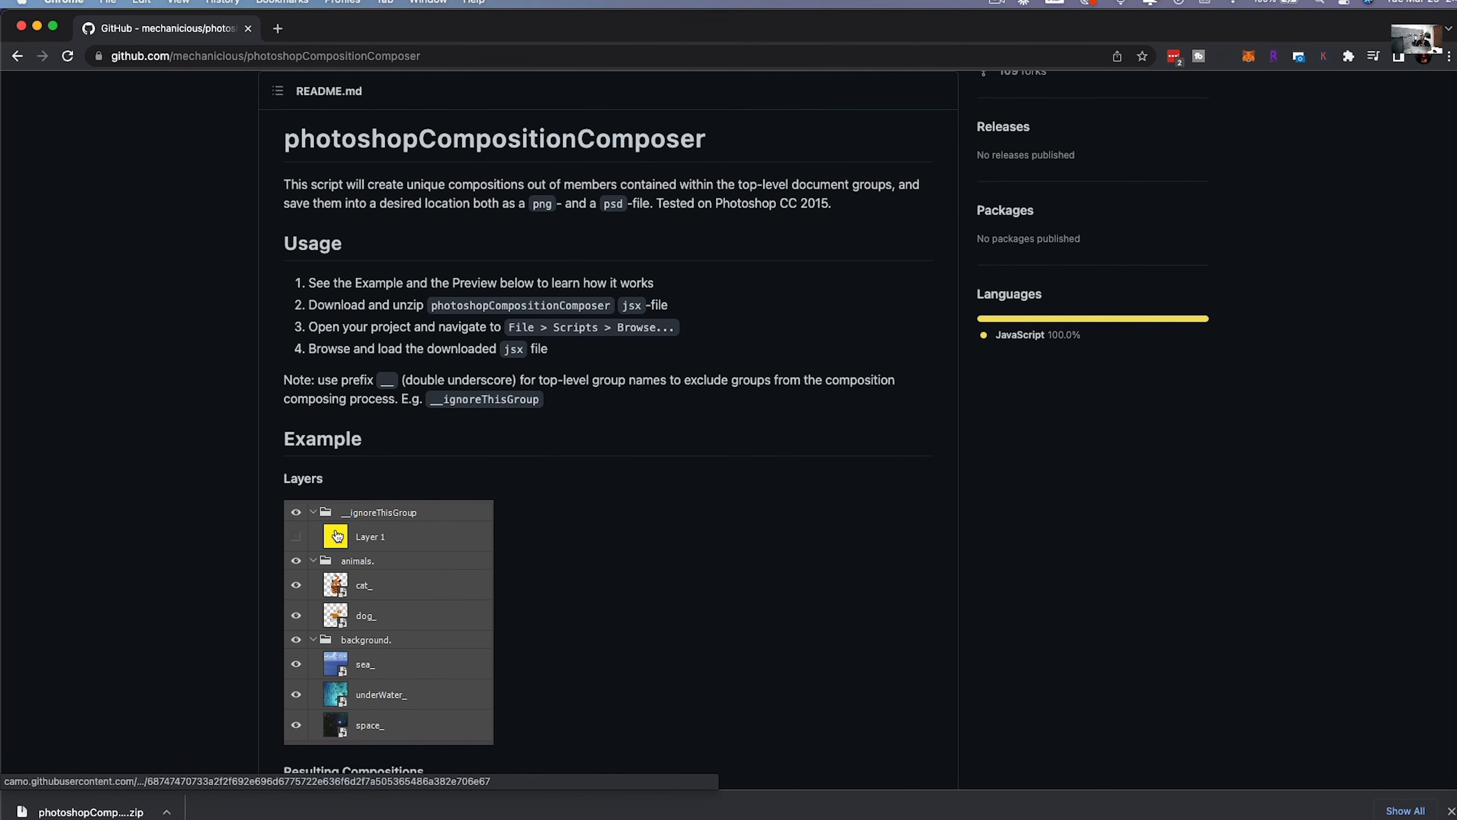
scroll(396, 608, down, 3)
scroll(402, 617, down, 3)
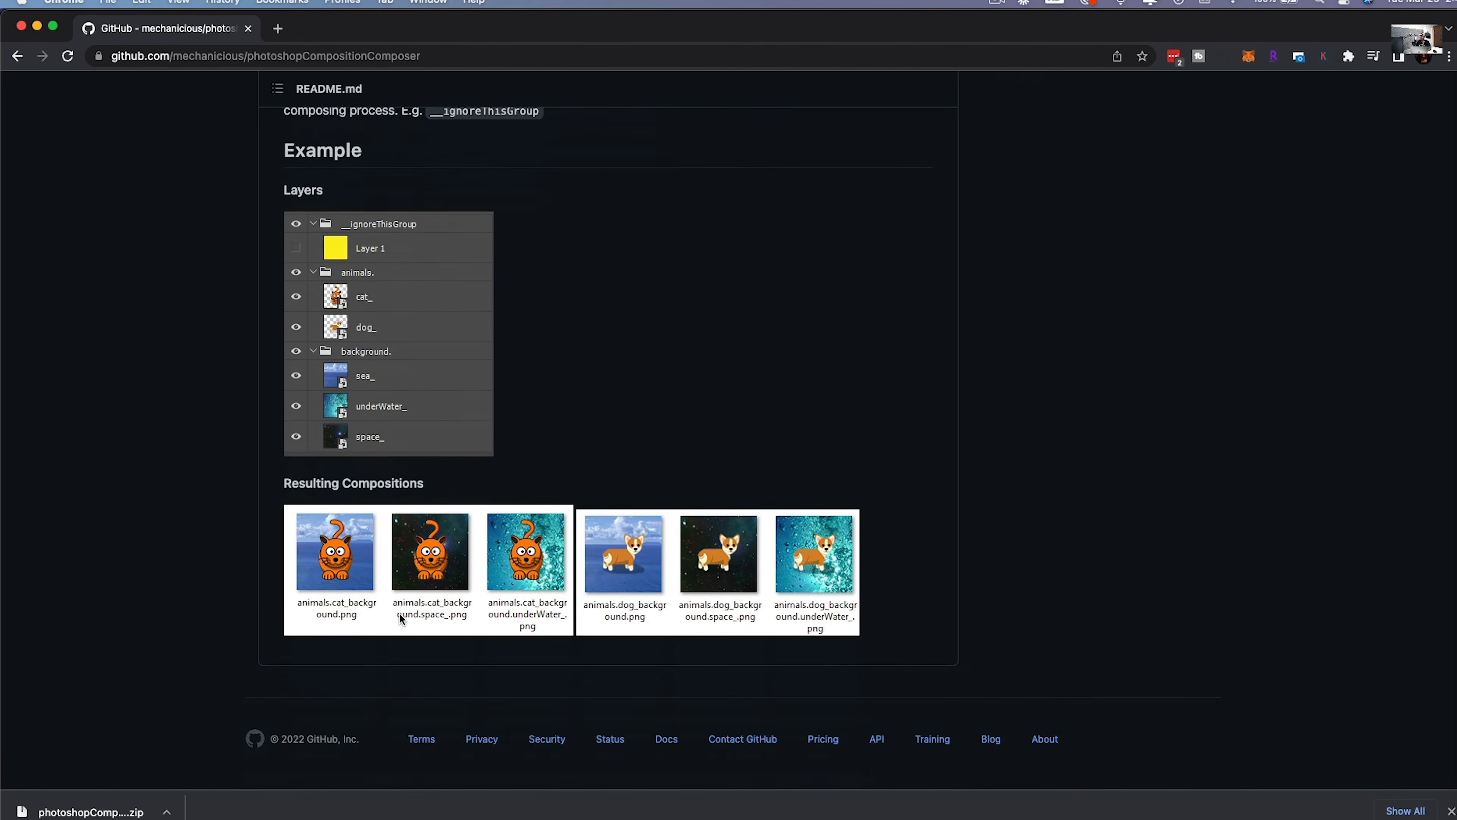
scroll(423, 417, up, 15)
scroll(422, 417, down, 8)
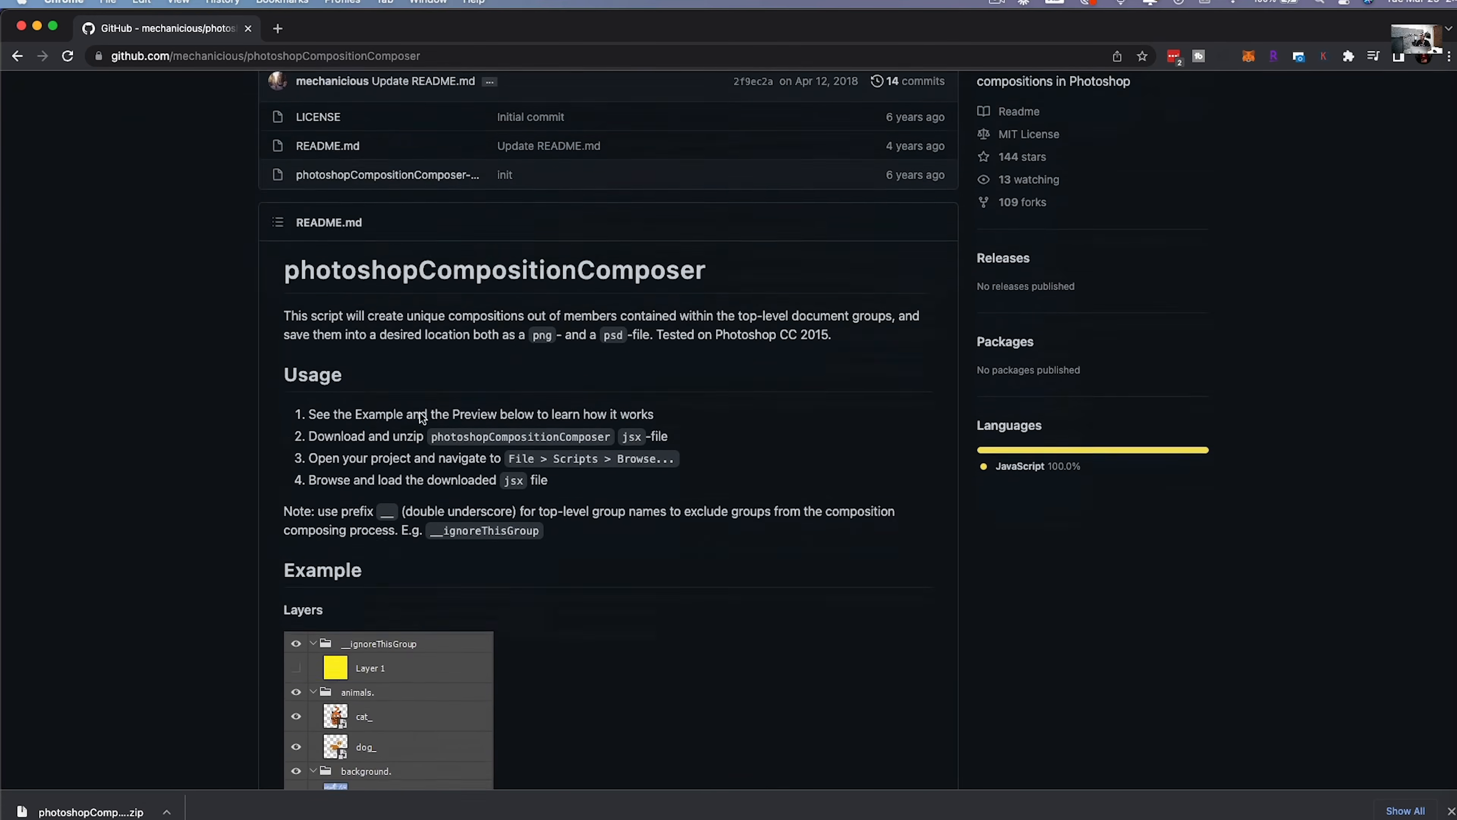
click(433, 570)
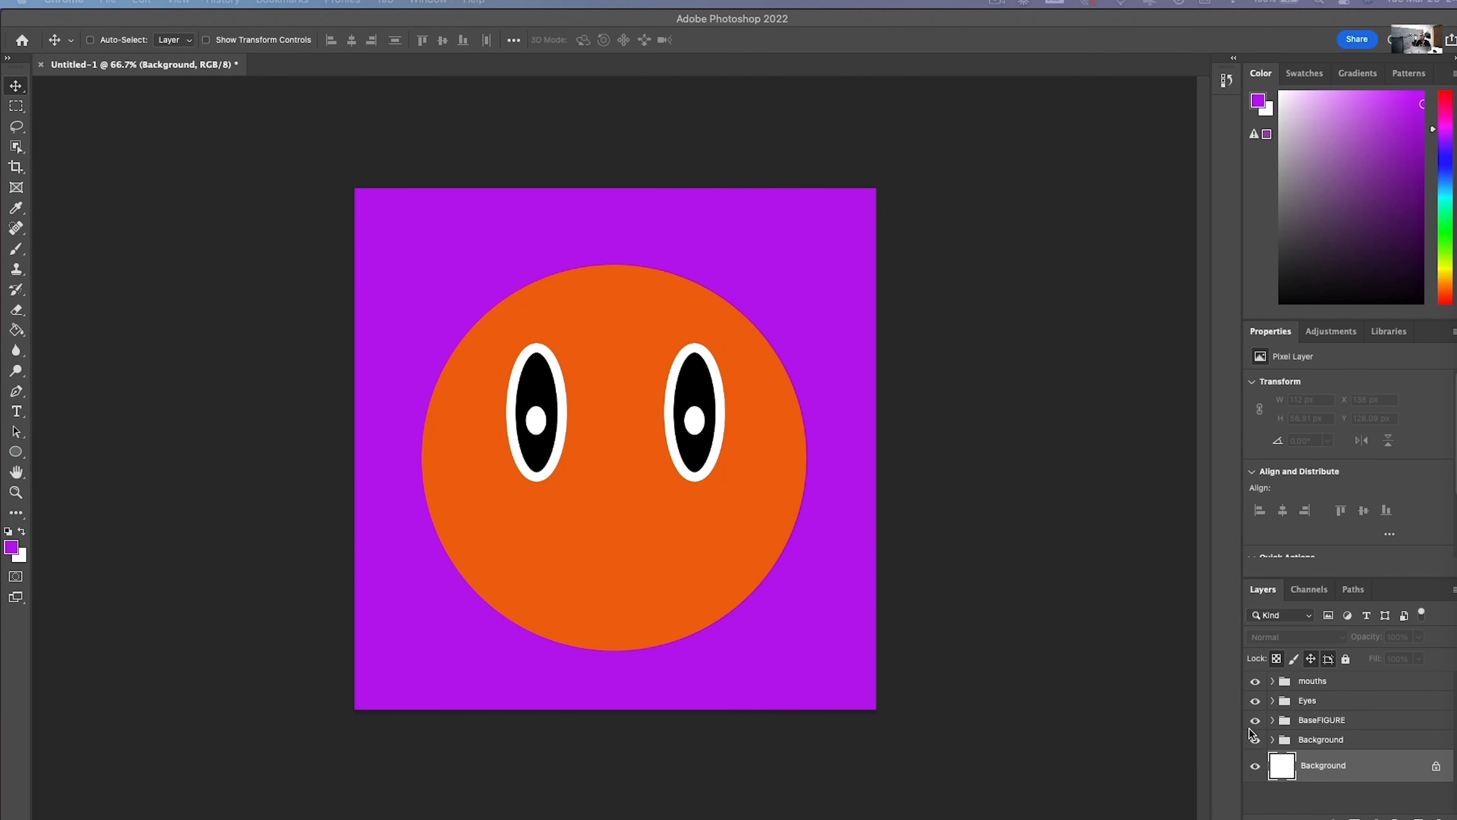
Step: Switch back to Photoshop, expand the Background, BaseFIGURE, Eyes and mouths groups, and make their hidden layers visible
click(1272, 739)
scroll(1272, 742, up, 3)
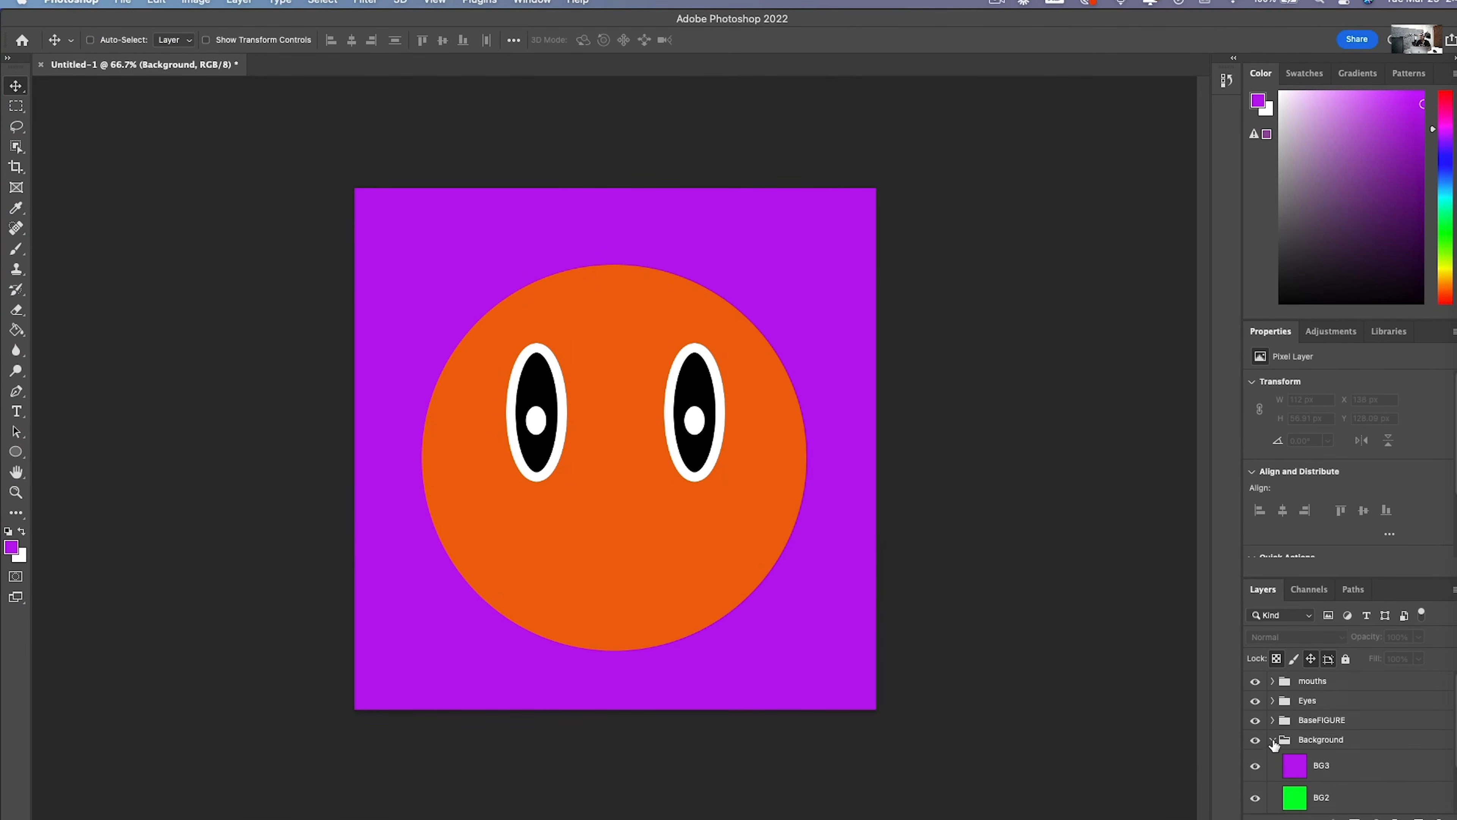
click(1273, 720)
click(1259, 740)
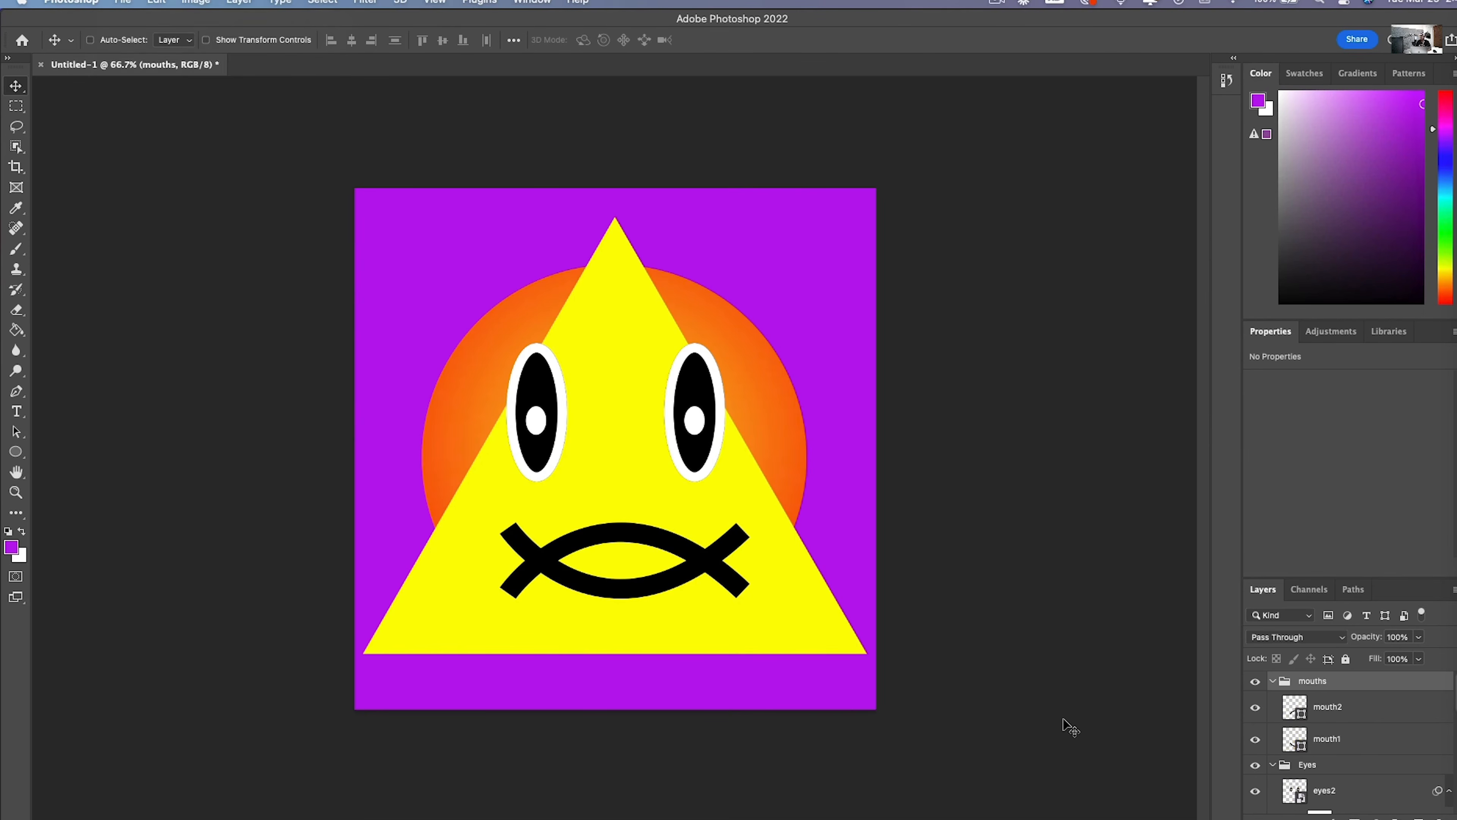
Step: Add a radial Gradient Overlay to the BG3 layer using the Purple_04 gradient preset
scroll(1329, 760, down, 5)
click(1329, 712)
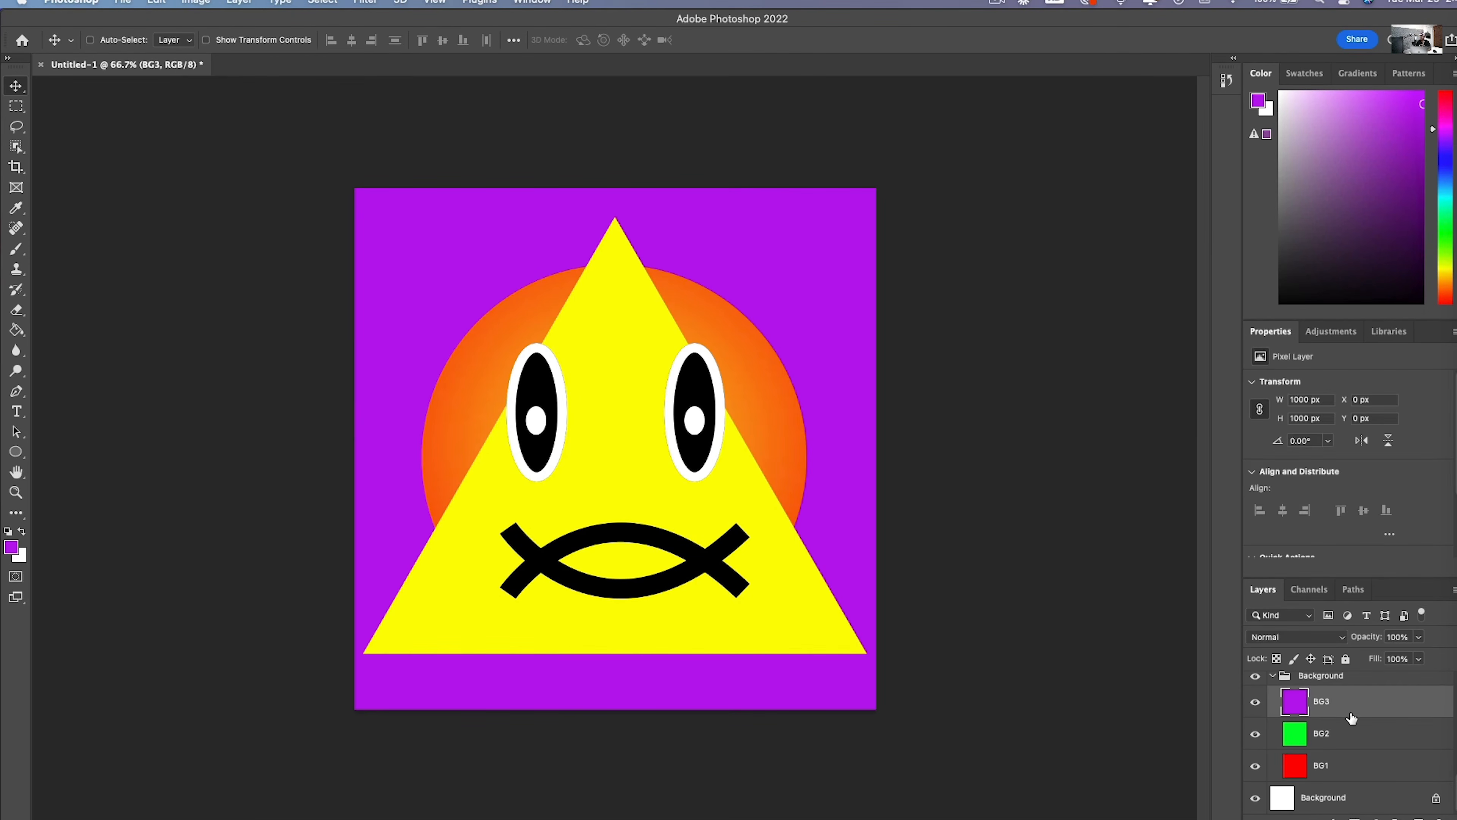
click(1342, 765)
click(1337, 707)
double_click(1355, 707)
click(870, 576)
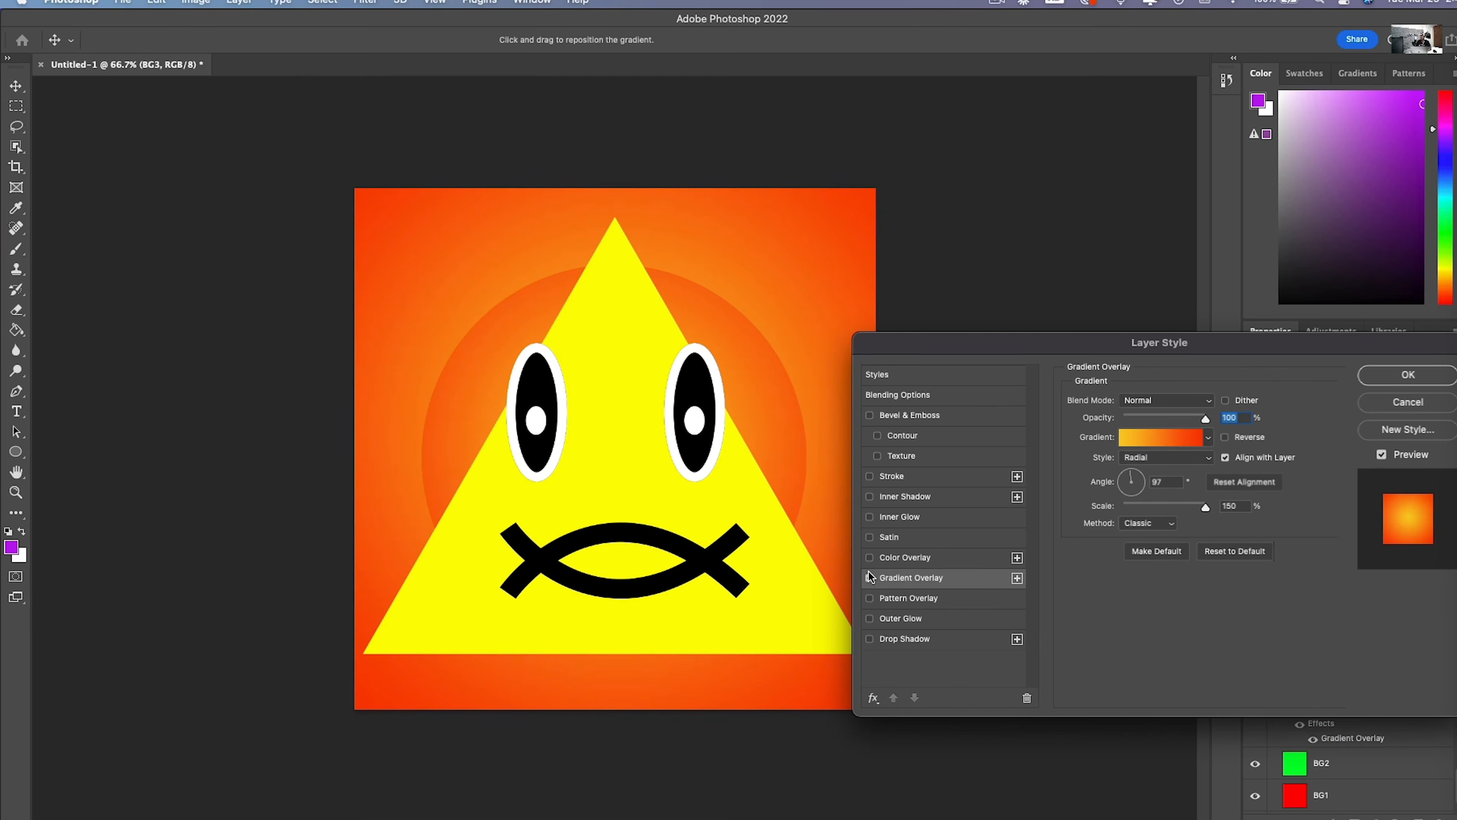
click(1151, 436)
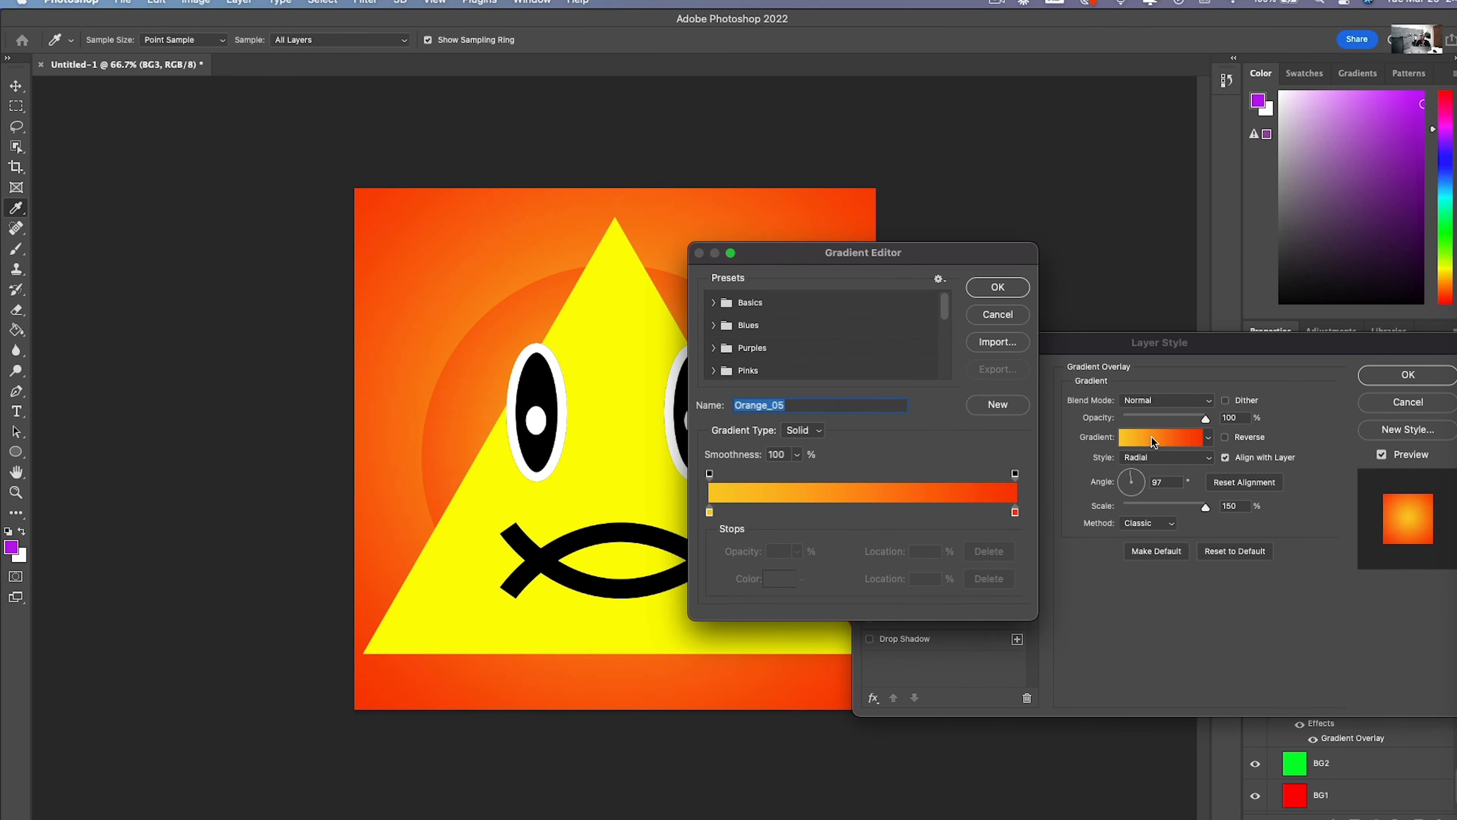
click(713, 348)
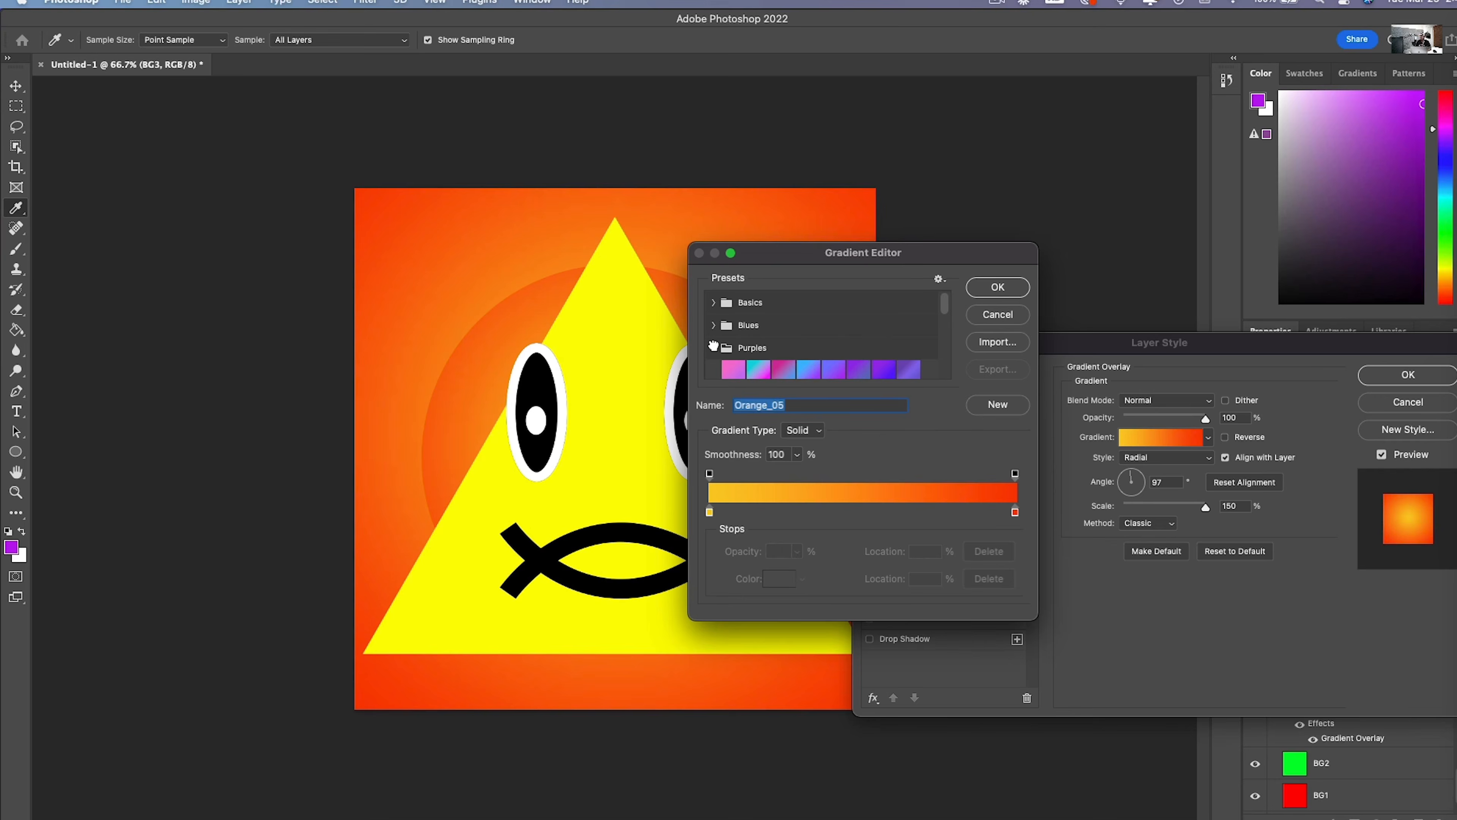
click(805, 369)
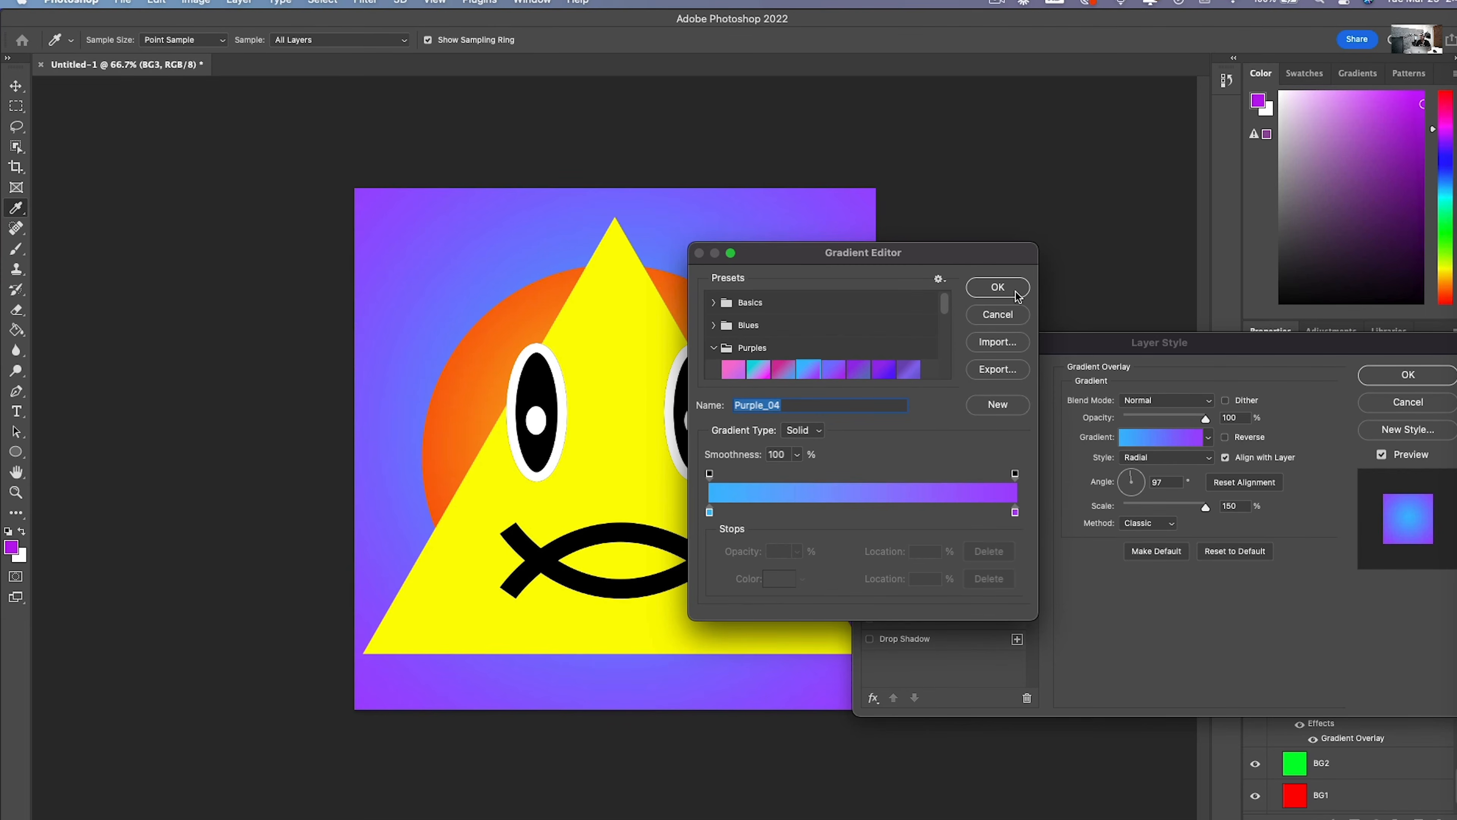
click(997, 288)
click(1407, 376)
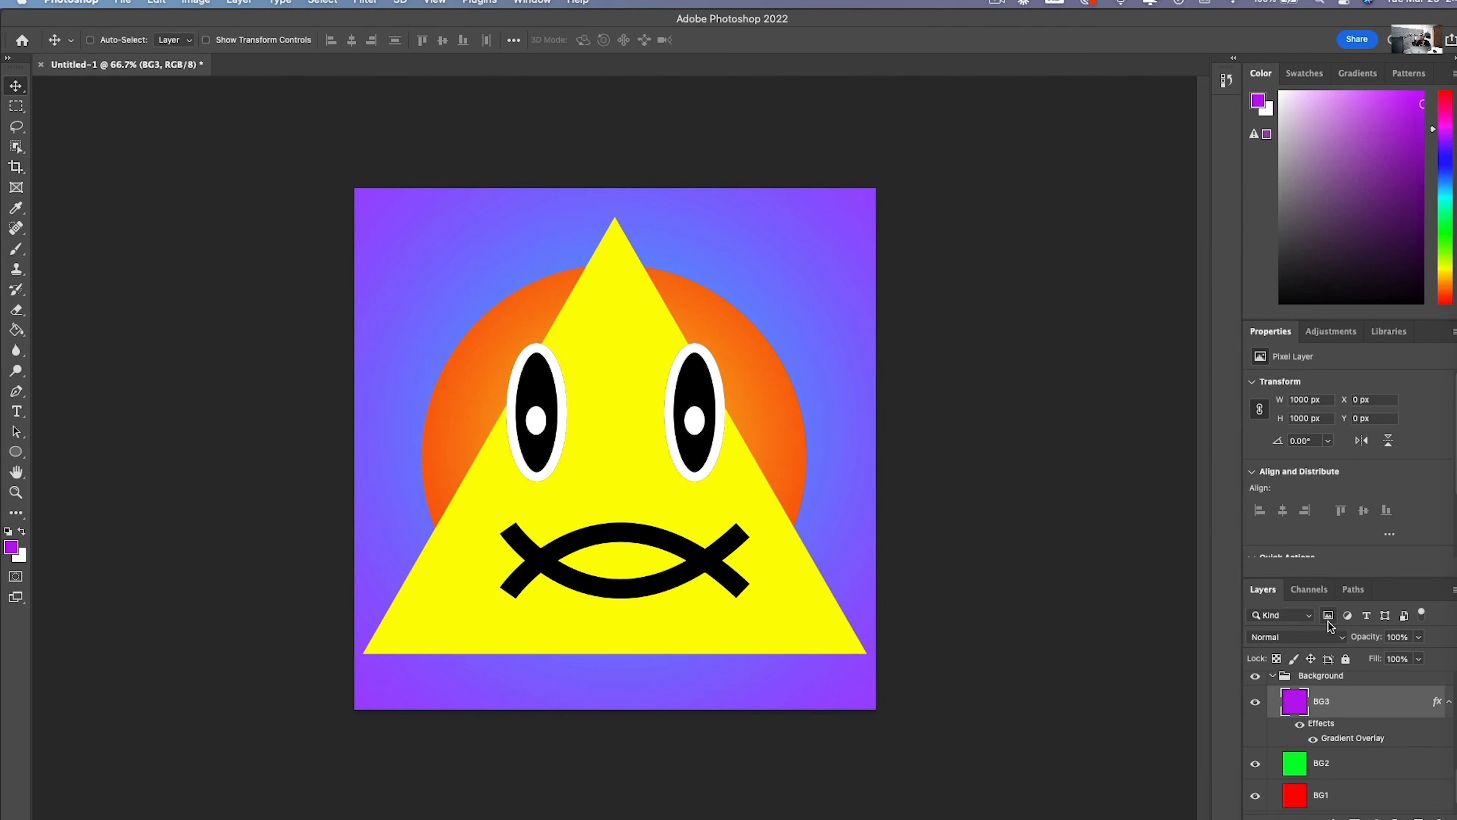
Step: Add a radial Gradient Overlay to the BG2 layer using a yellow-to-green preset from the Greens set
click(1328, 762)
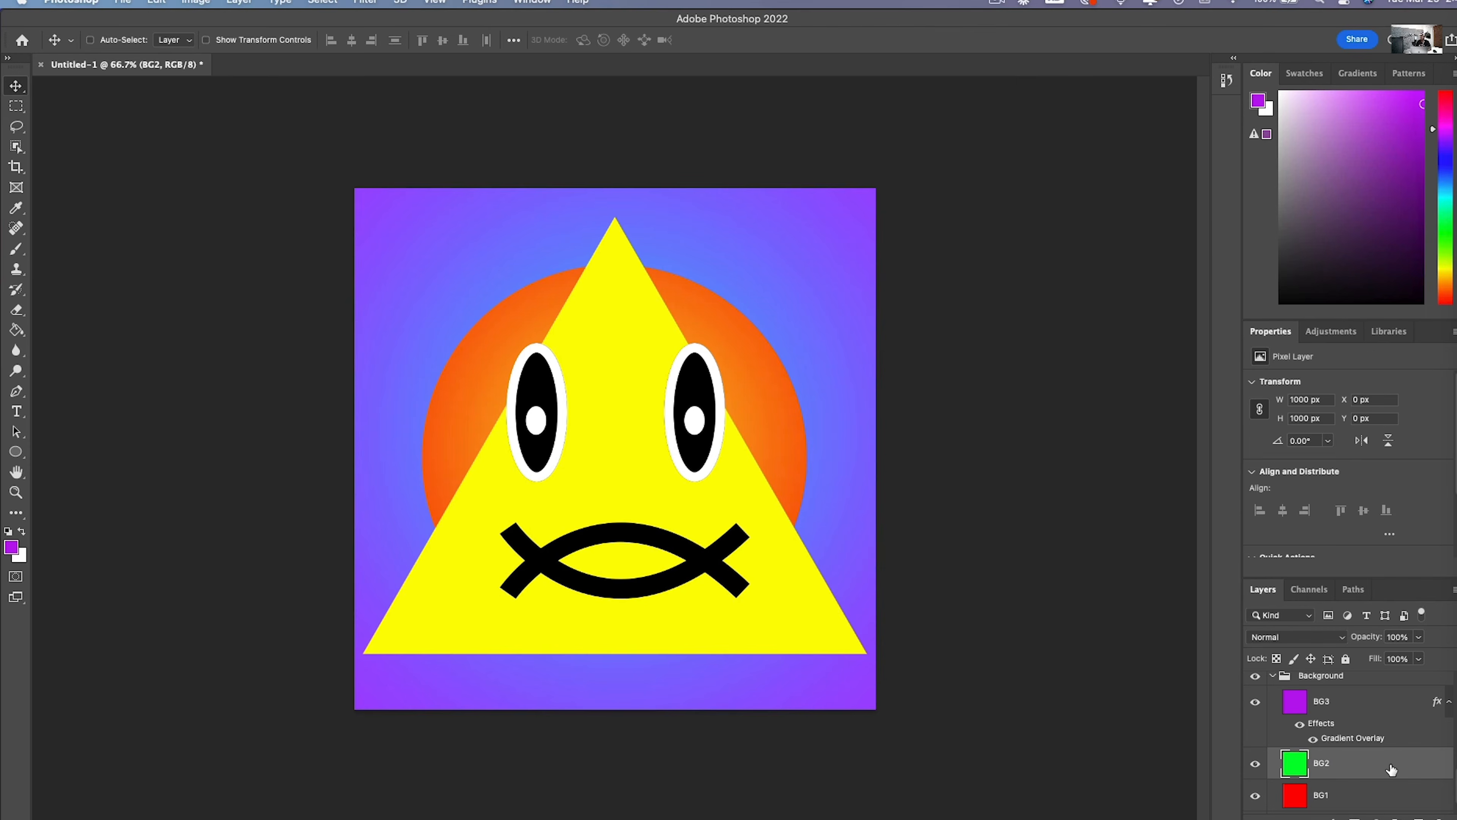
double_click(1391, 769)
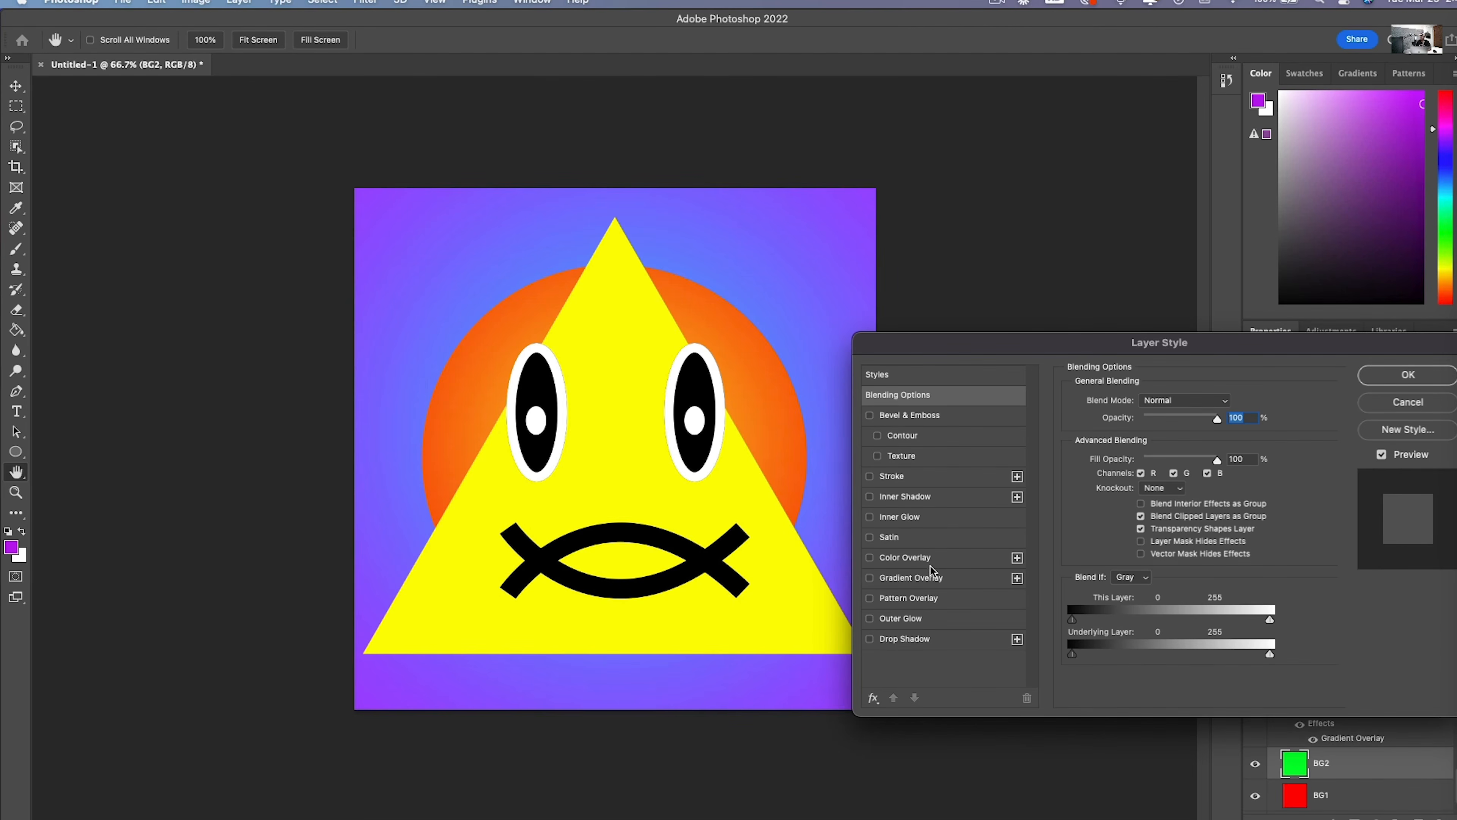
click(898, 580)
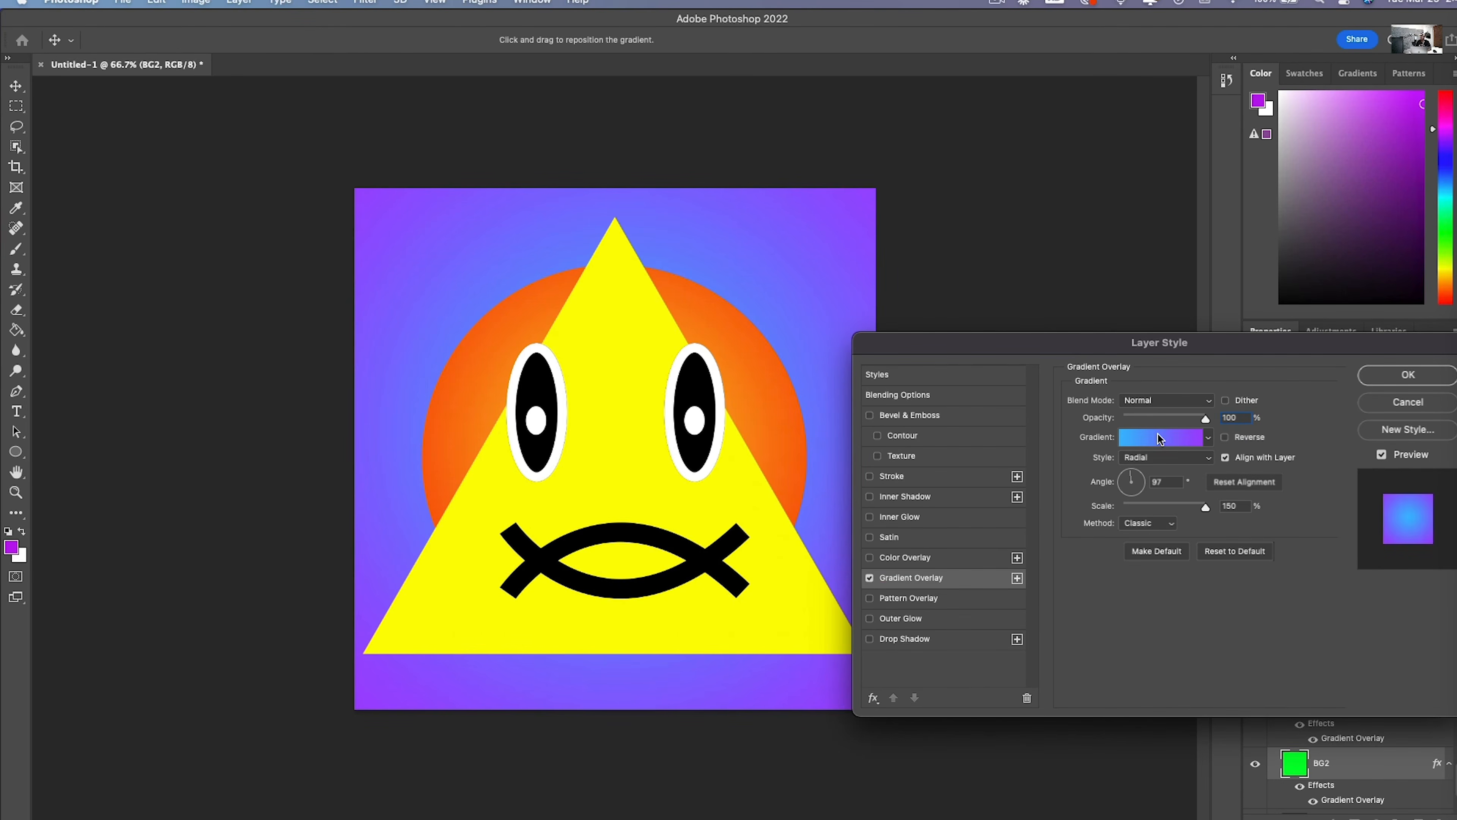
click(1159, 434)
scroll(833, 320, down, 3)
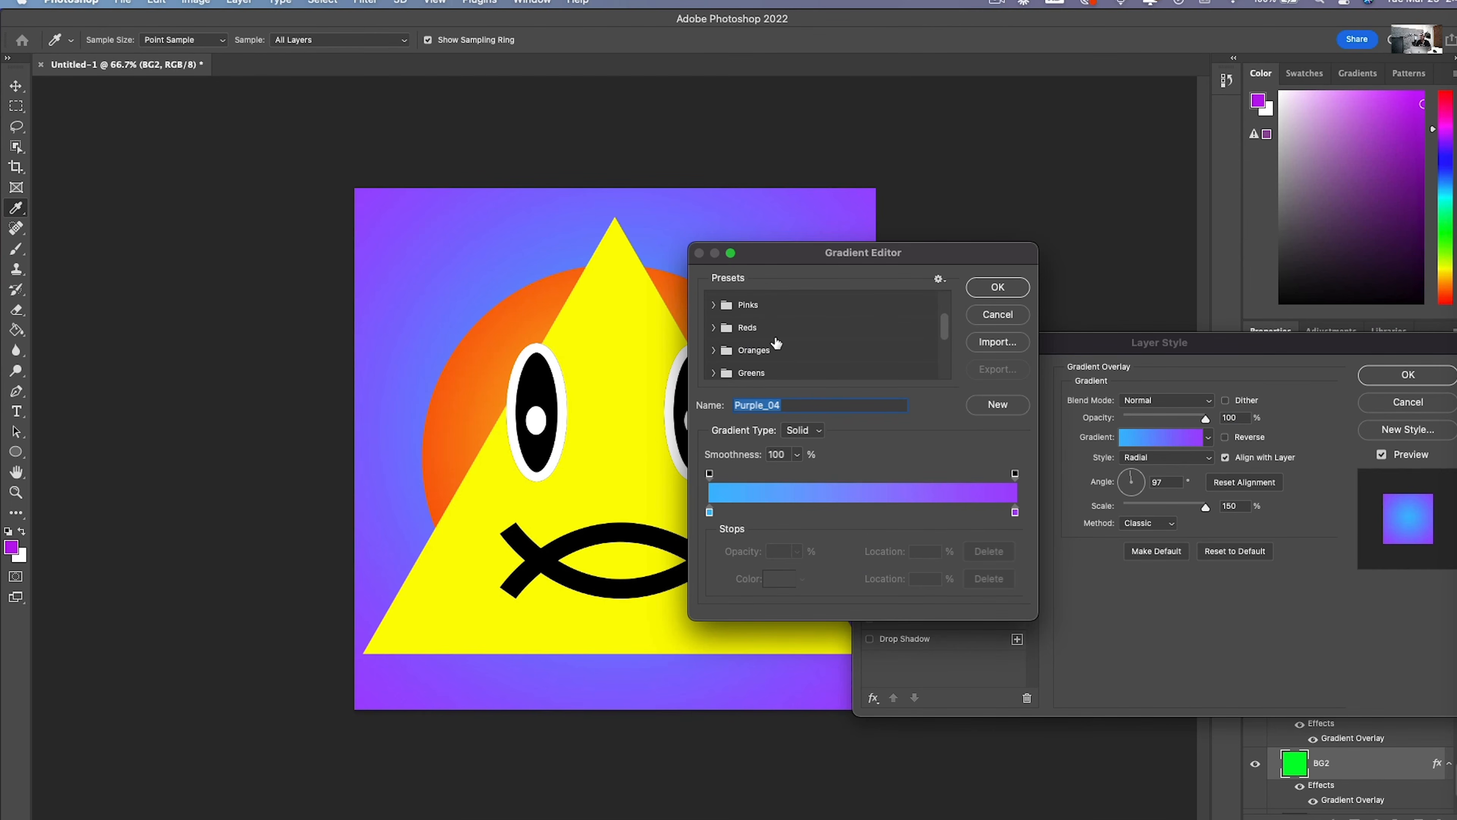
scroll(721, 343, down, 5)
click(724, 356)
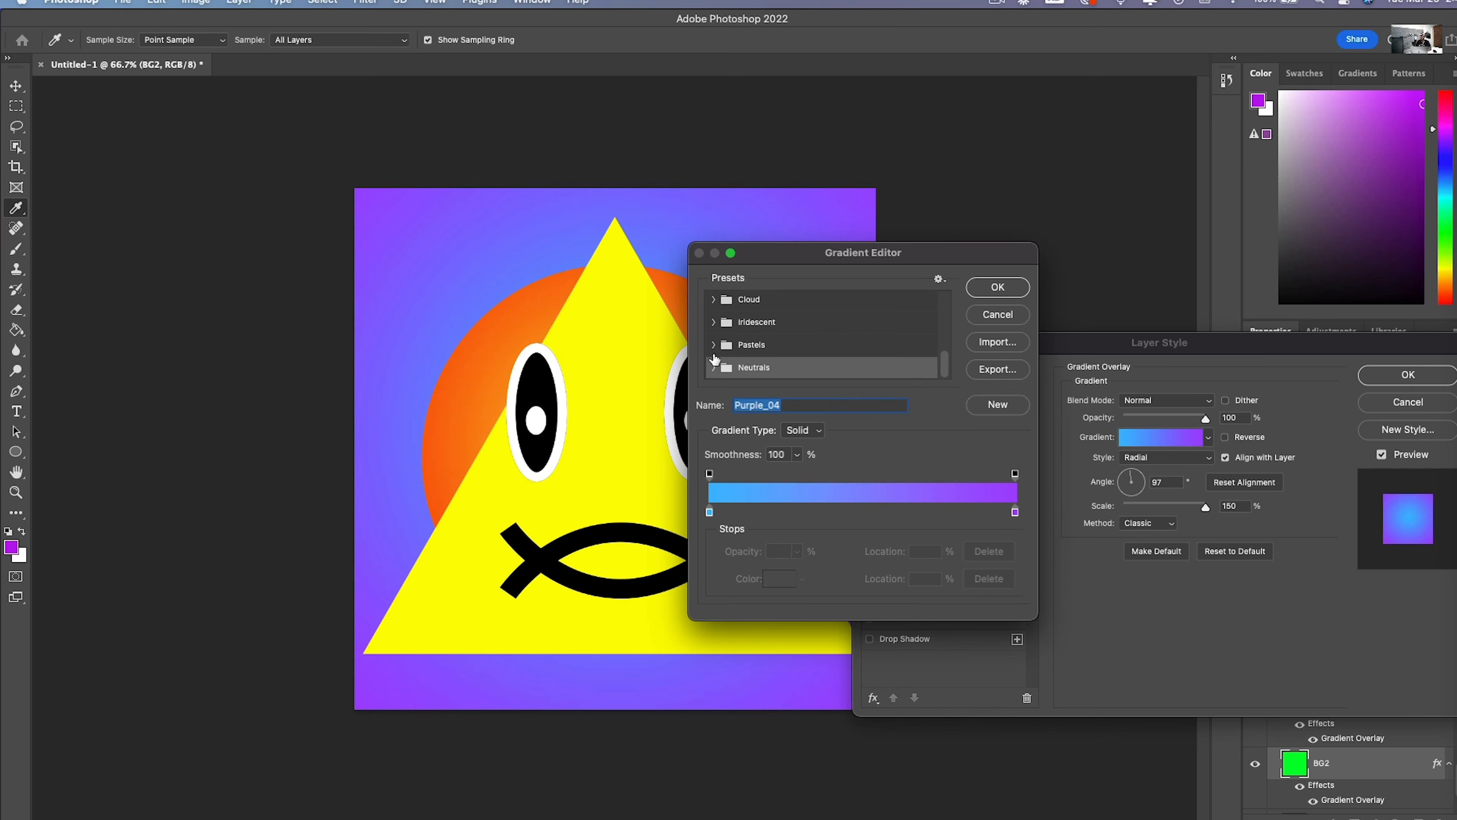
scroll(718, 336, up, 1)
scroll(721, 335, up, 2)
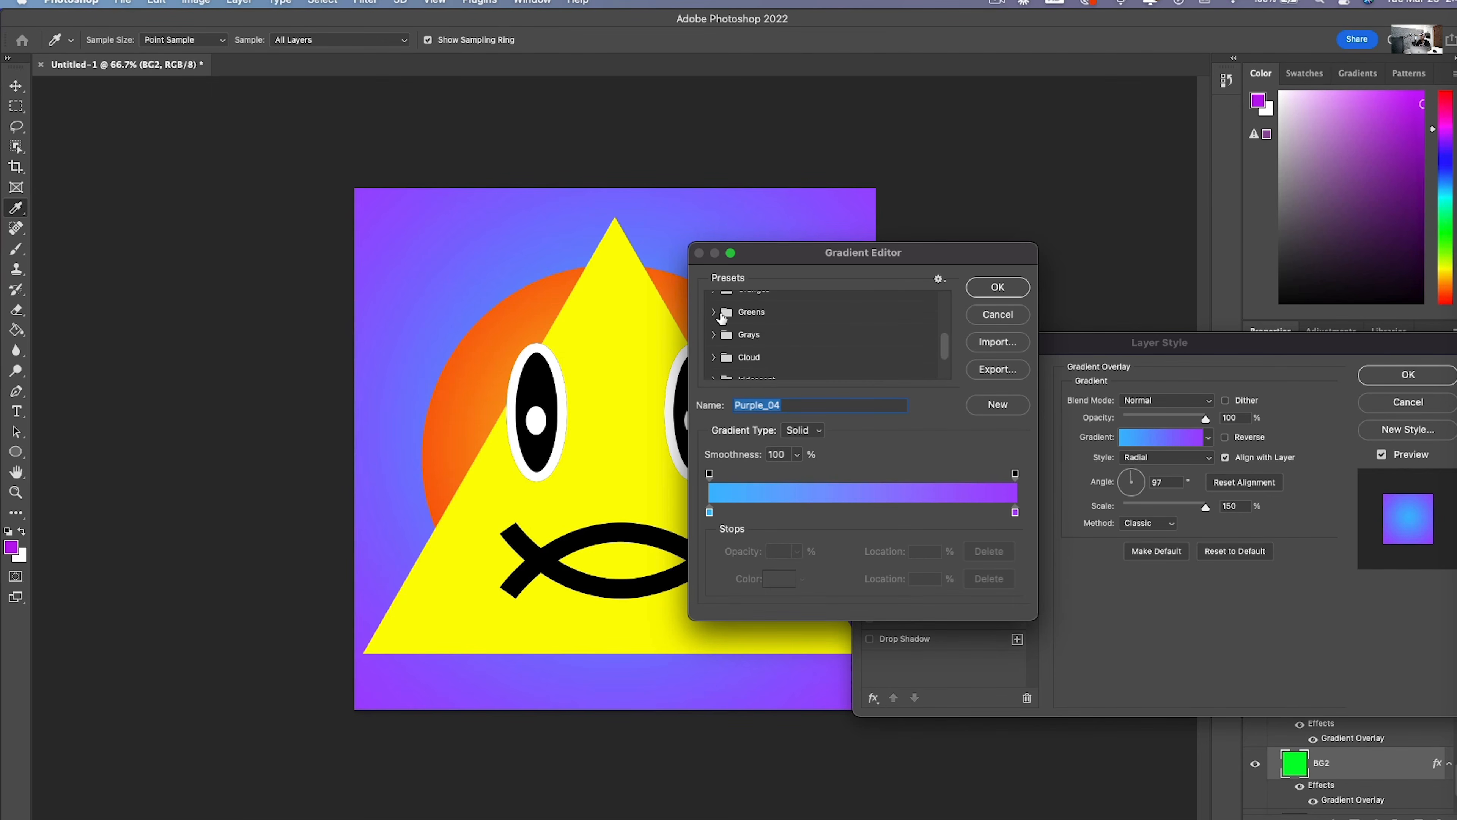
click(713, 312)
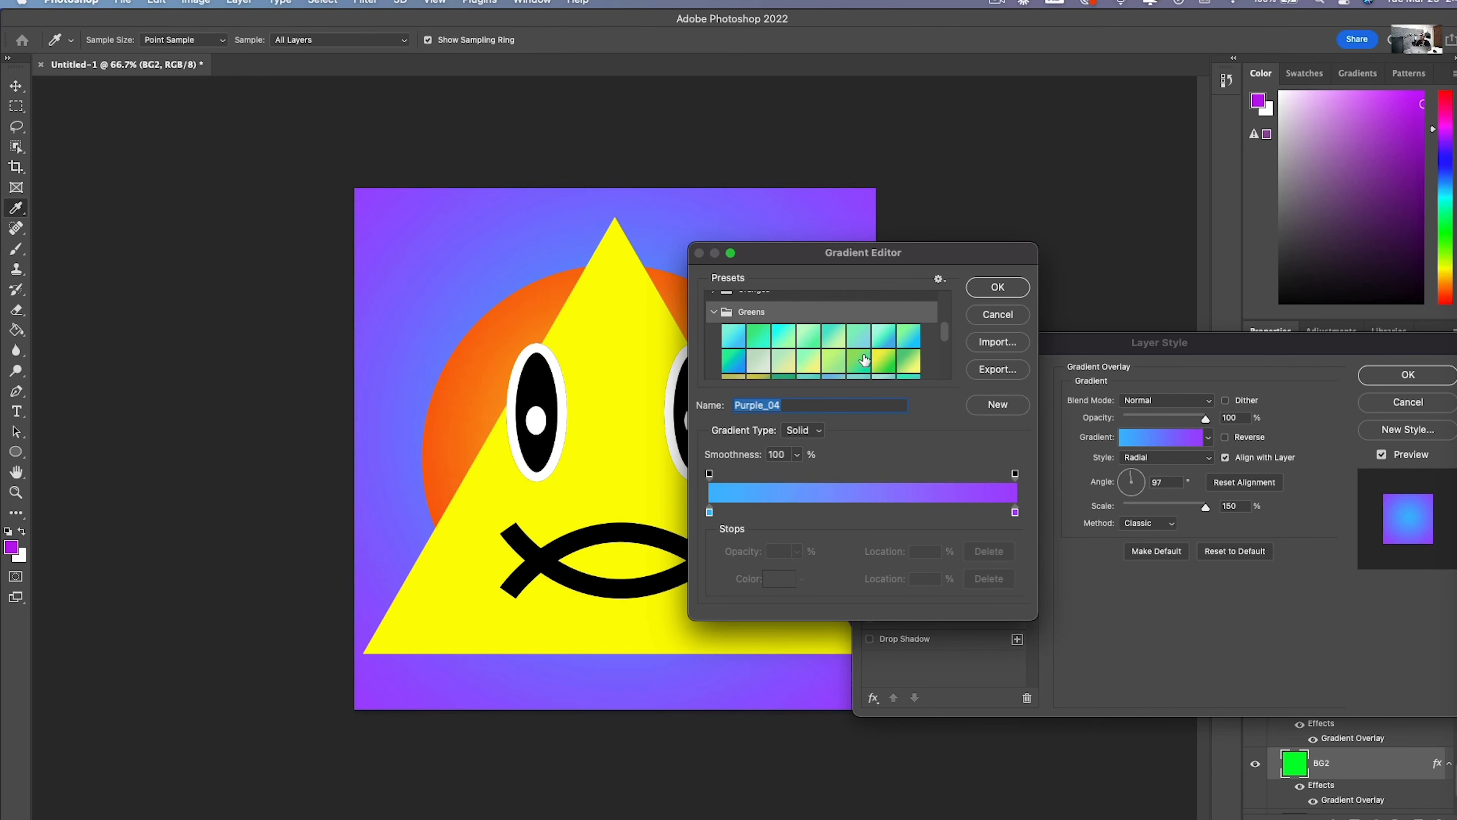
click(883, 361)
click(996, 286)
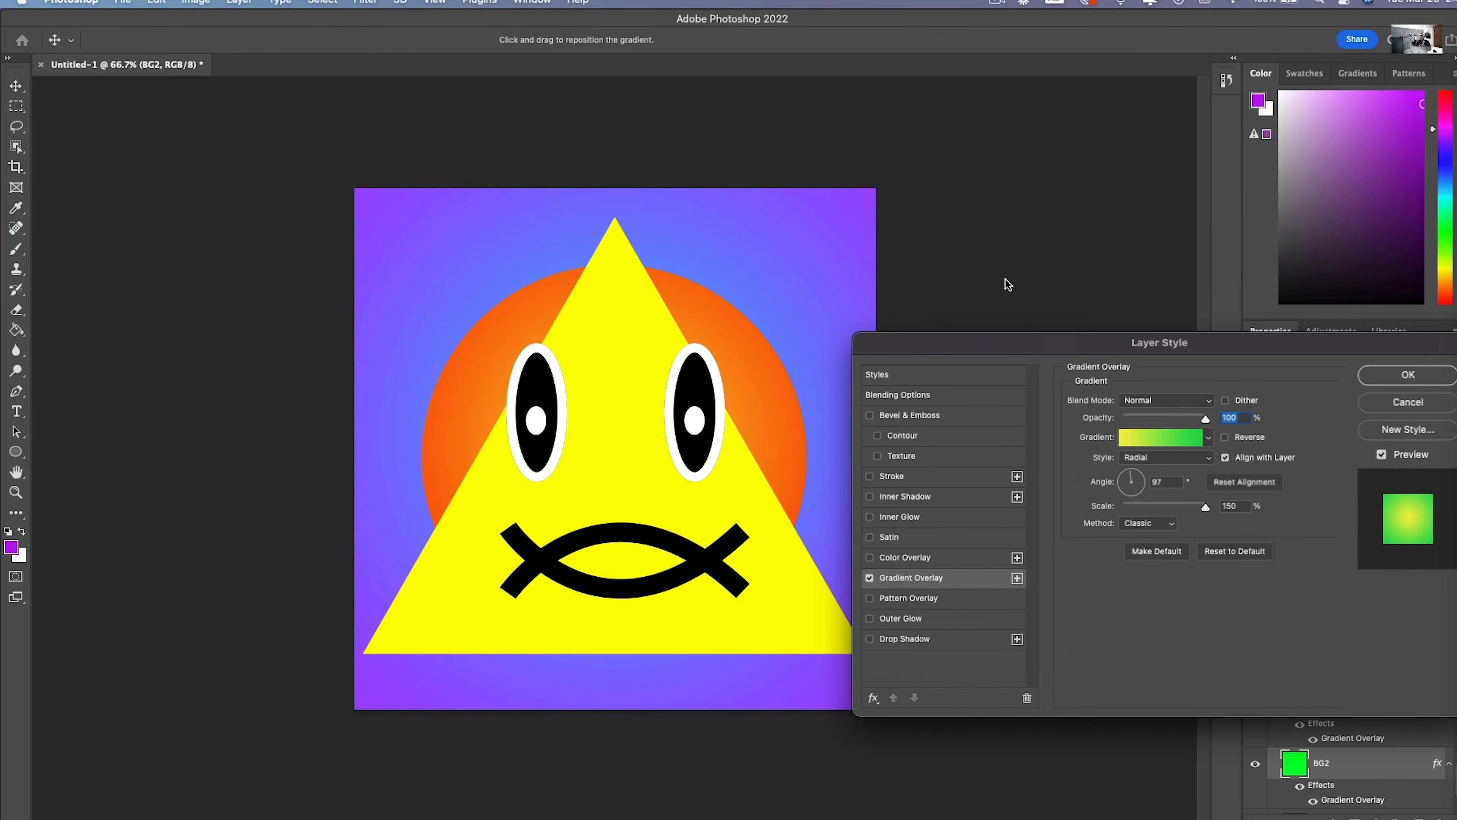
click(1407, 376)
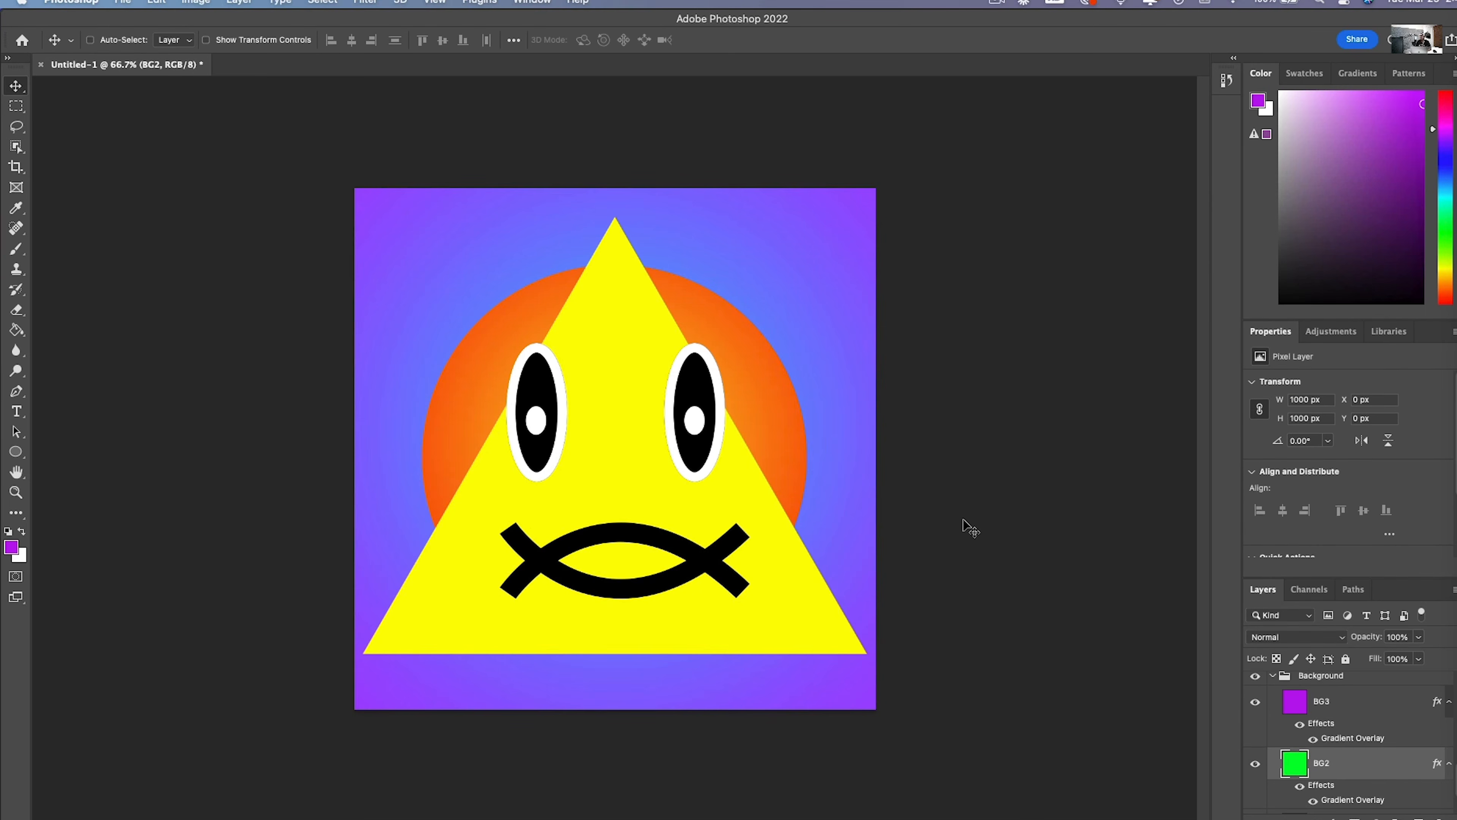
Step: Run the photoshopCompositionComposer-v0.1.jsx script from the photoshopCompositionComposer-master folder inside Documents/nftScript
scroll(1295, 715, up, 3)
scroll(1295, 714, down, 5)
scroll(1285, 713, up, 3)
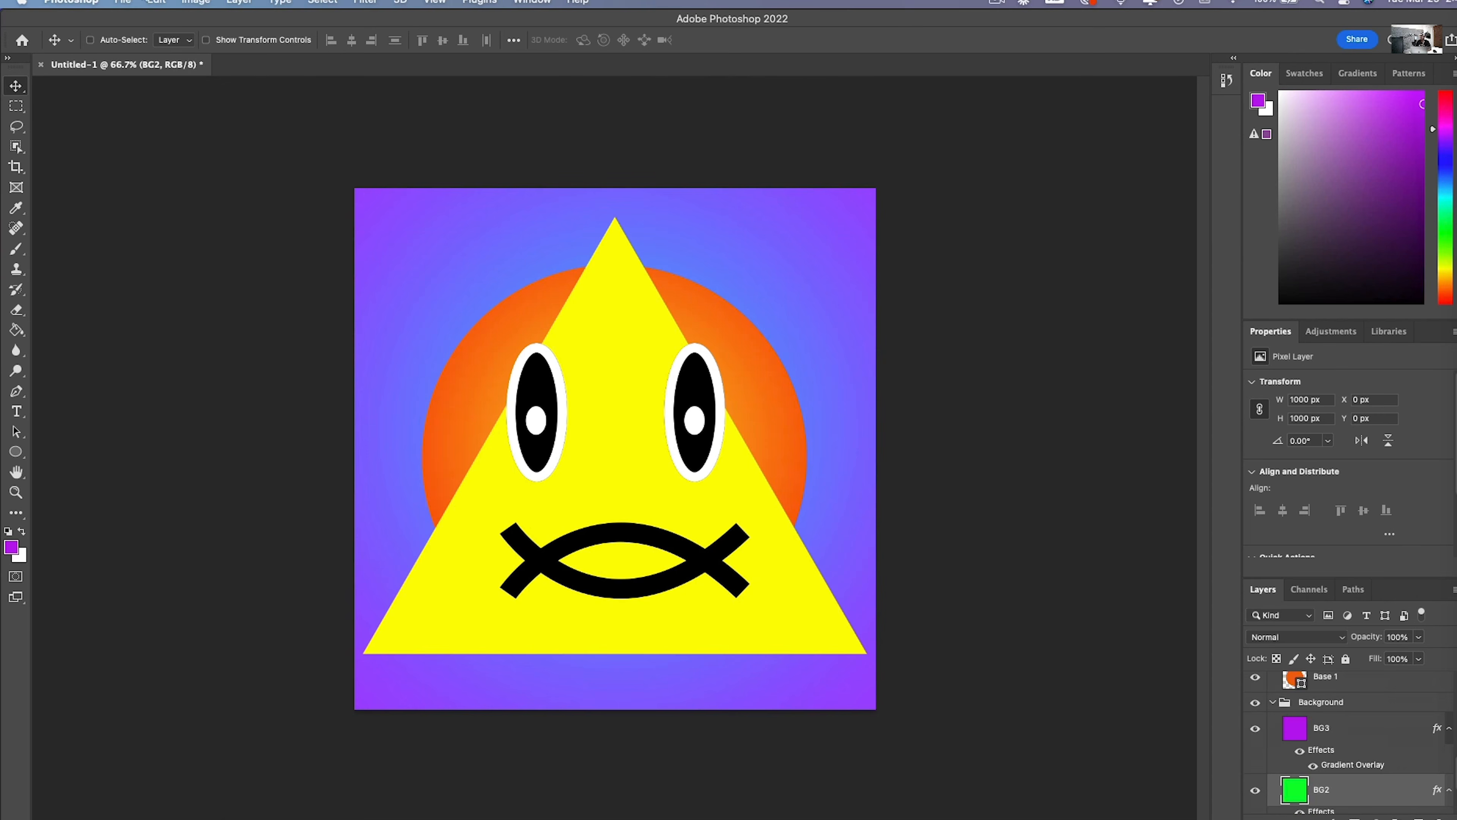
click(122, 2)
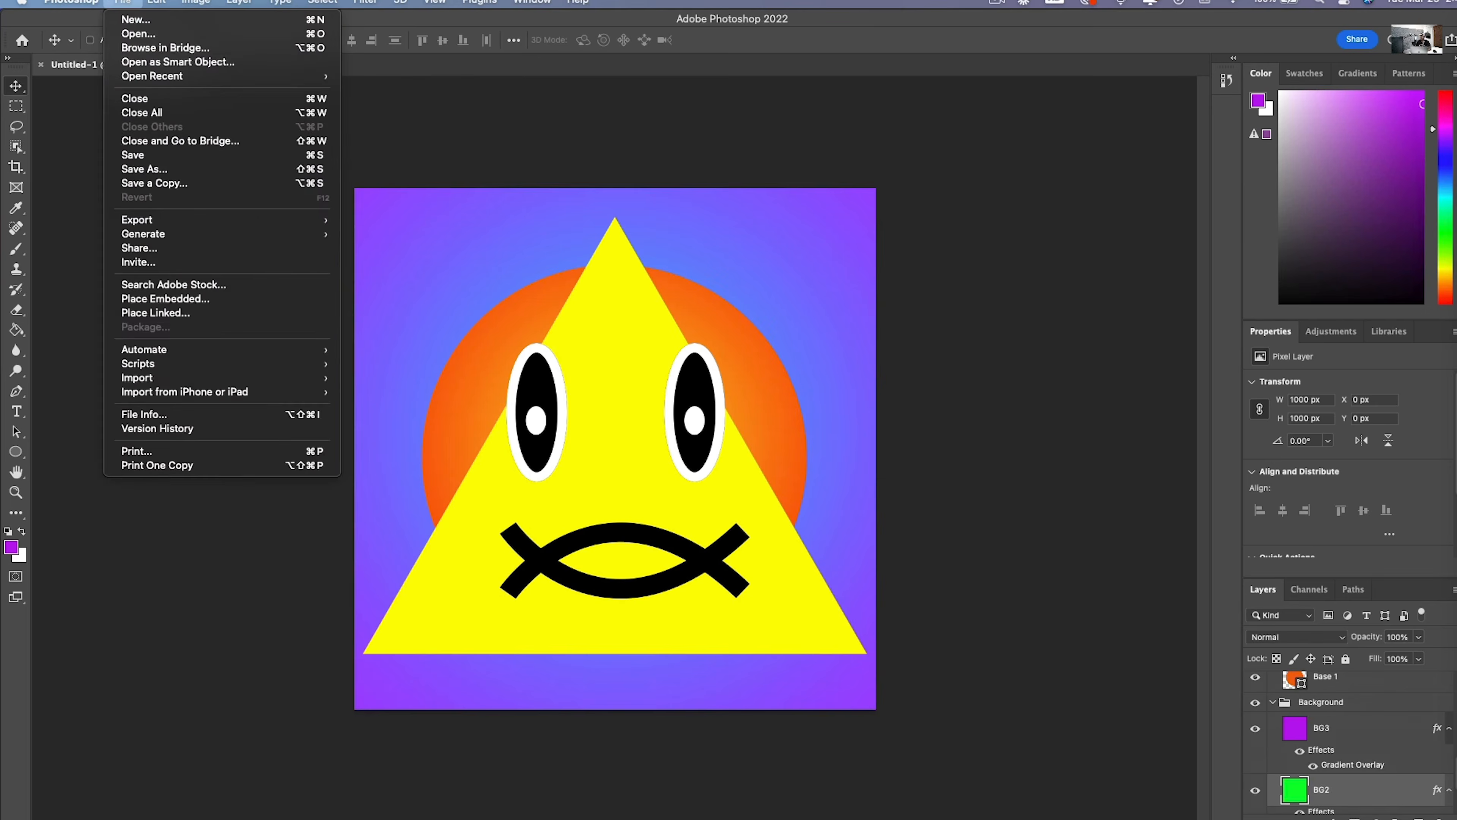
click(577, 297)
click(123, 2)
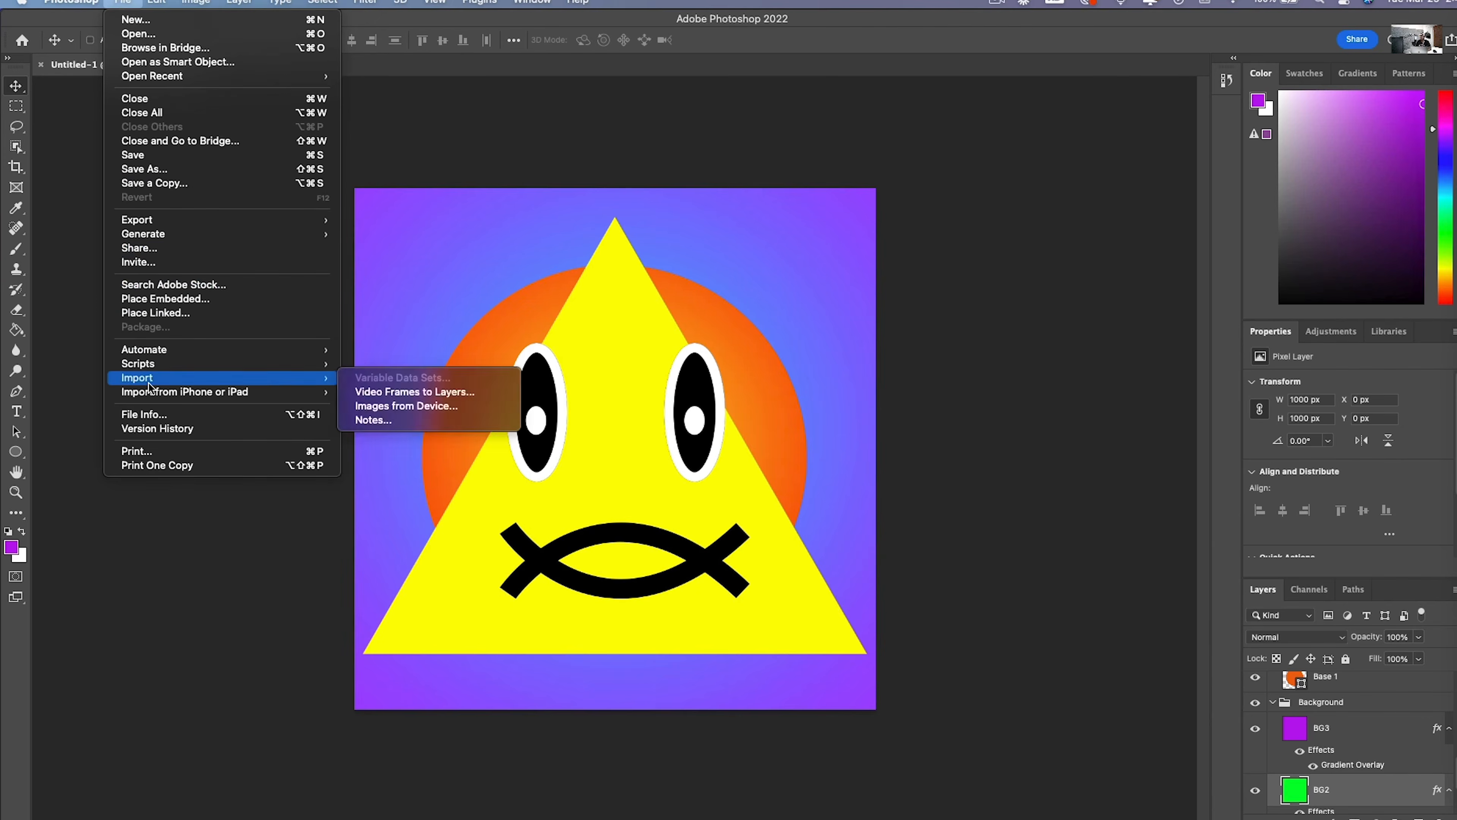
mouse_move(148, 379)
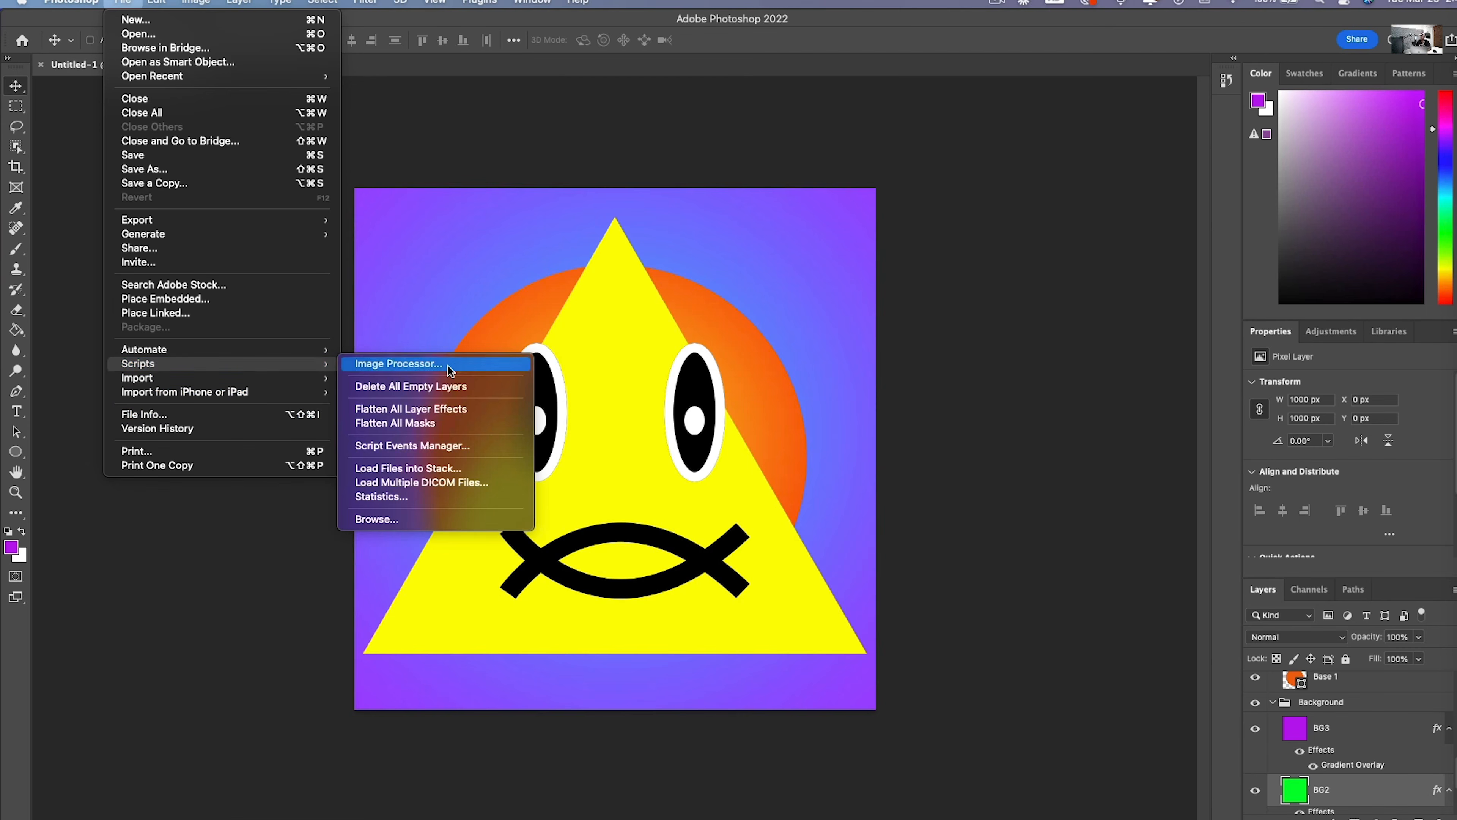
click(389, 521)
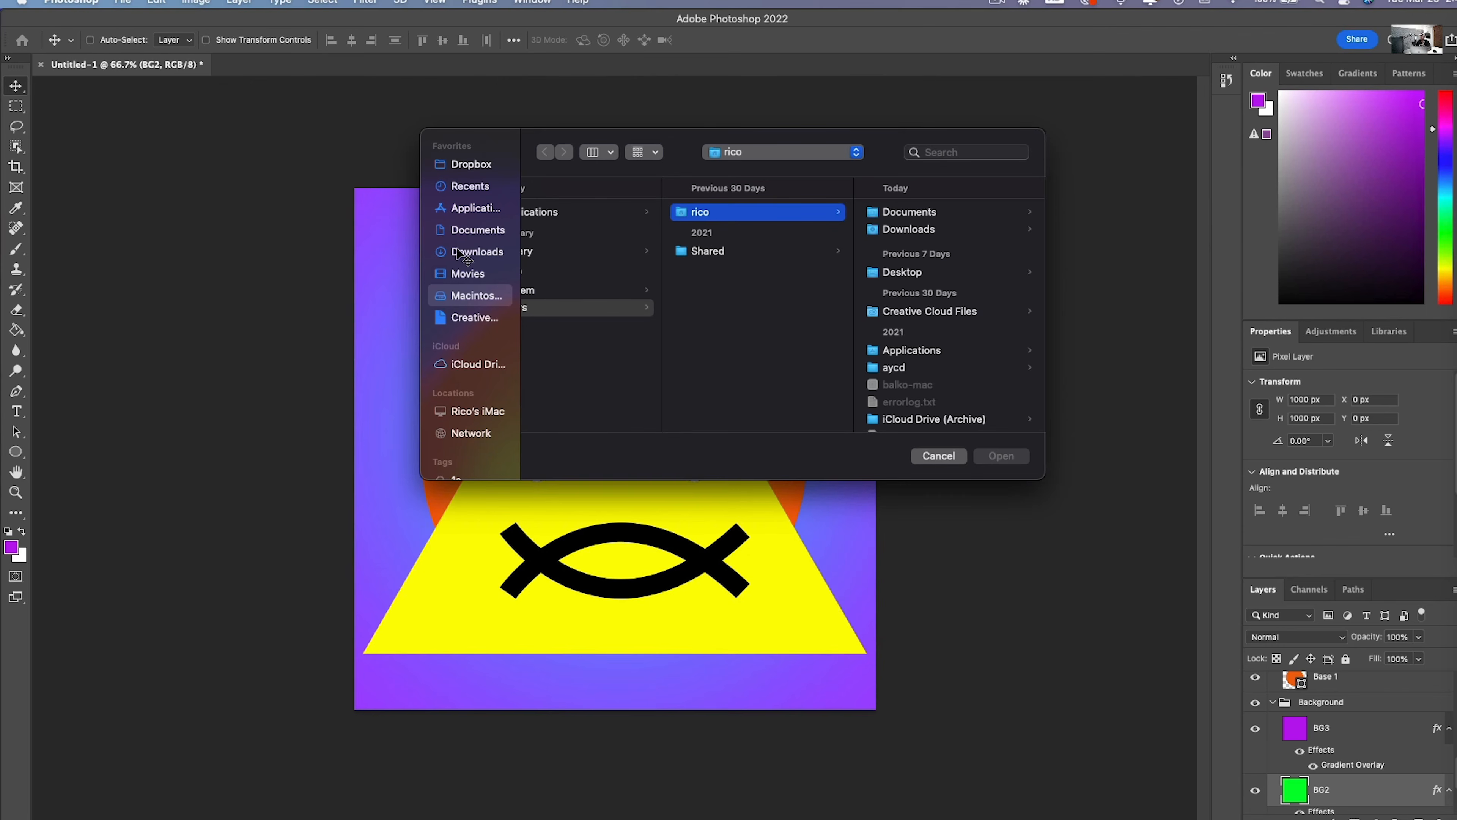
click(462, 232)
click(599, 249)
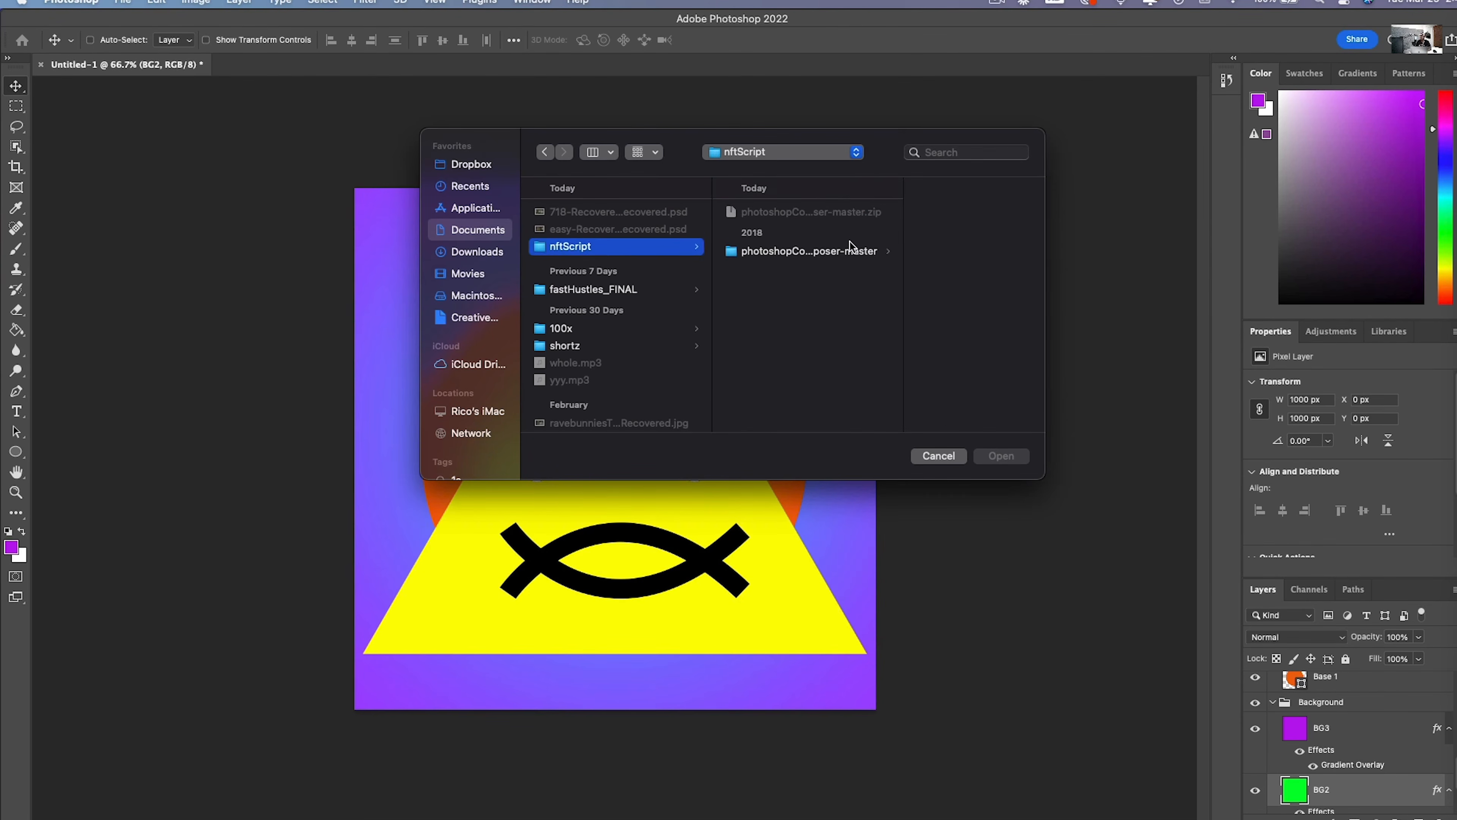
click(830, 253)
click(933, 230)
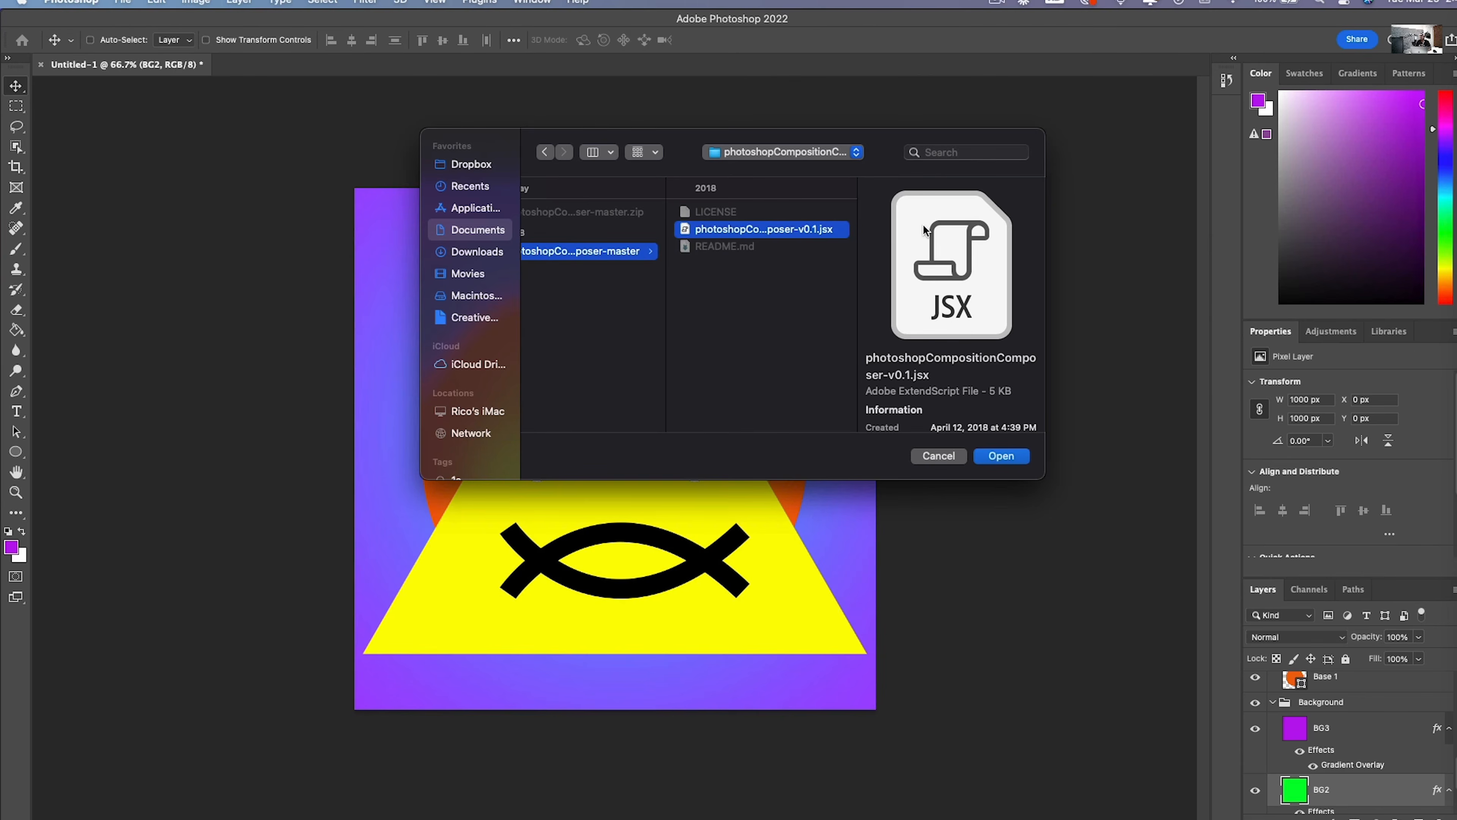
click(1000, 457)
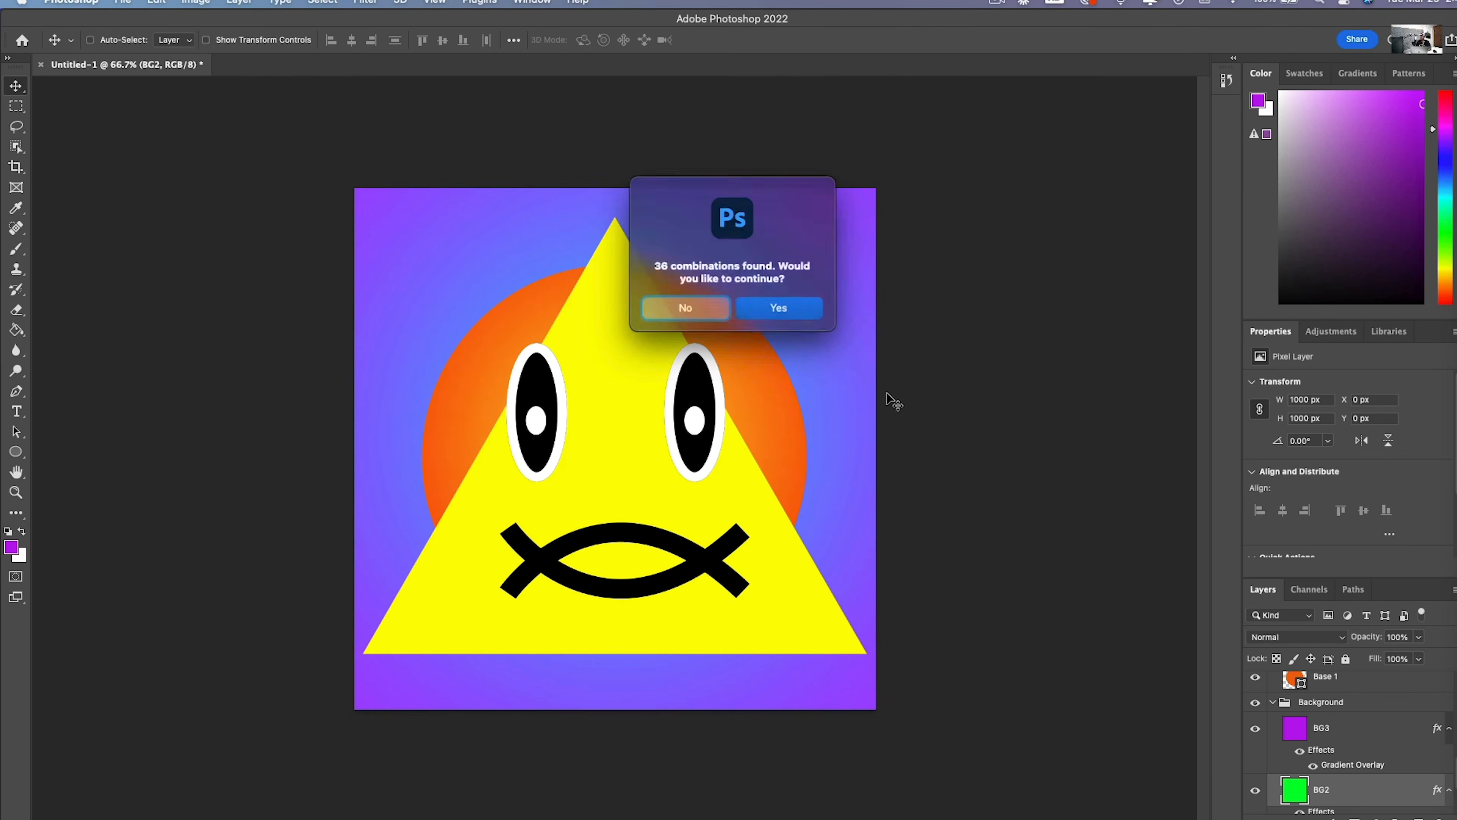
Step: Continue with the found combinations and output them to a new folder named Bruhhhh inside nftScript, without corresponding PSD documents
double_click(662, 264)
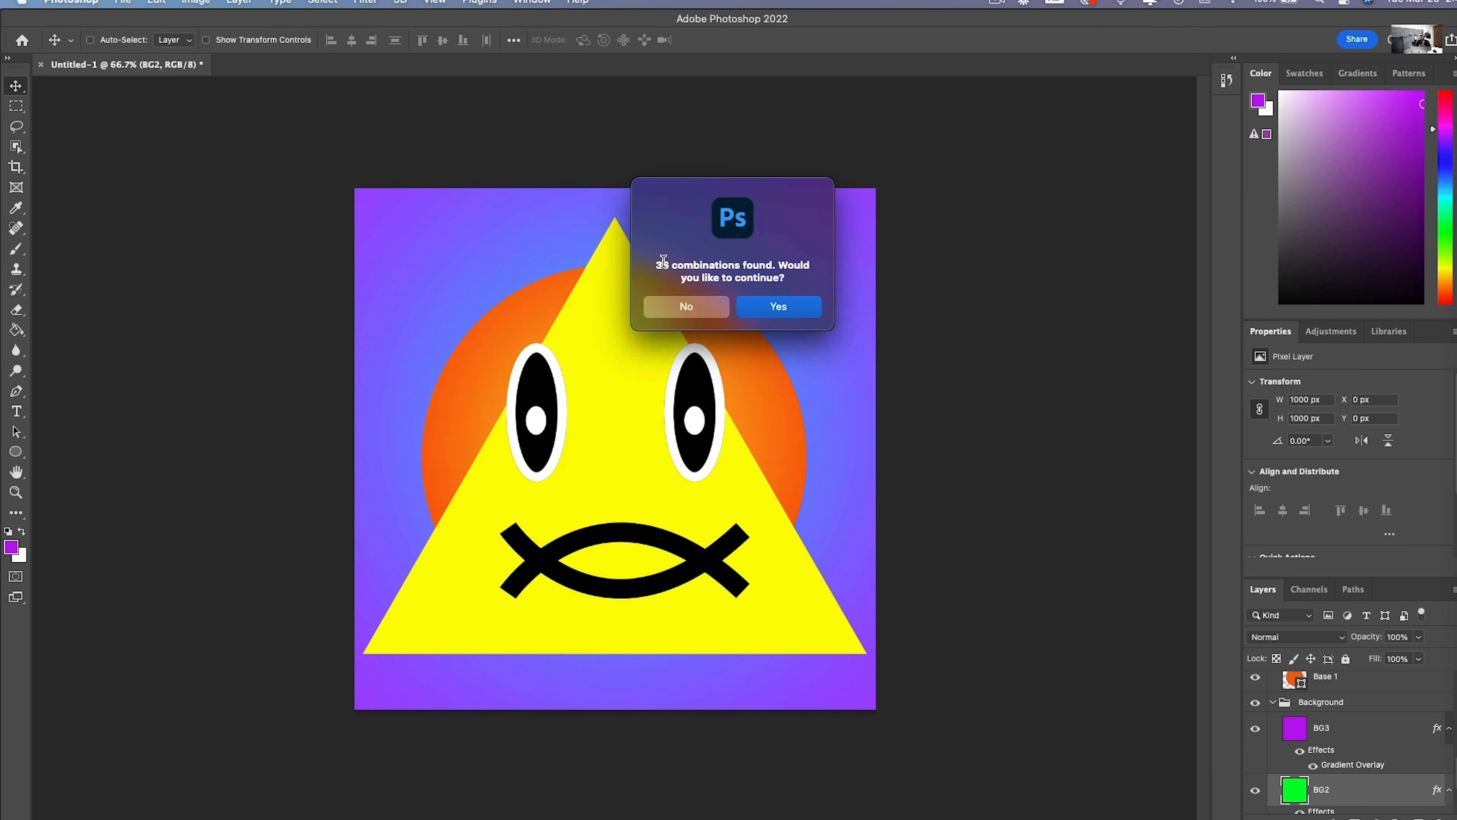
click(785, 305)
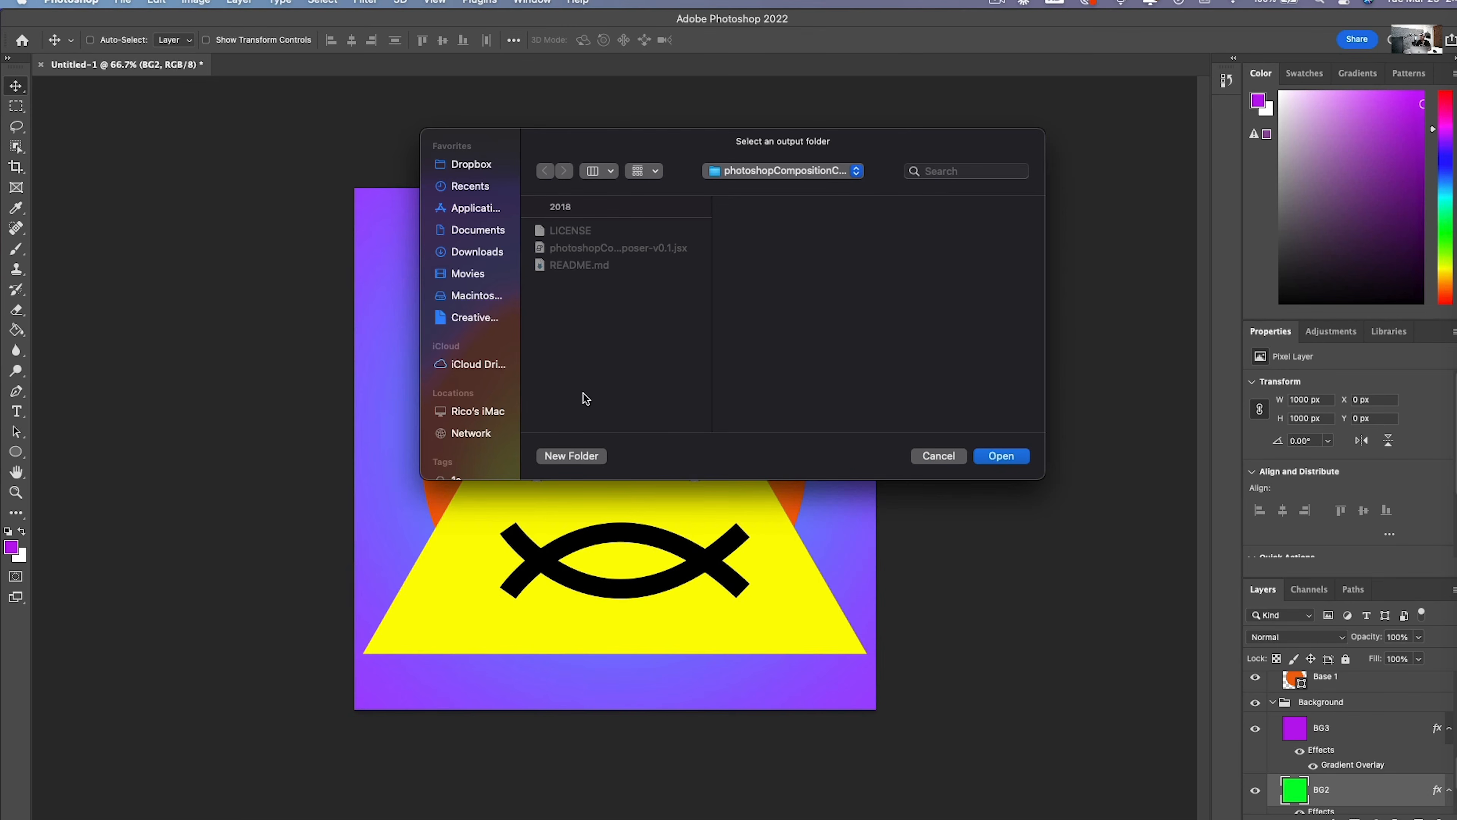
click(736, 174)
click(737, 189)
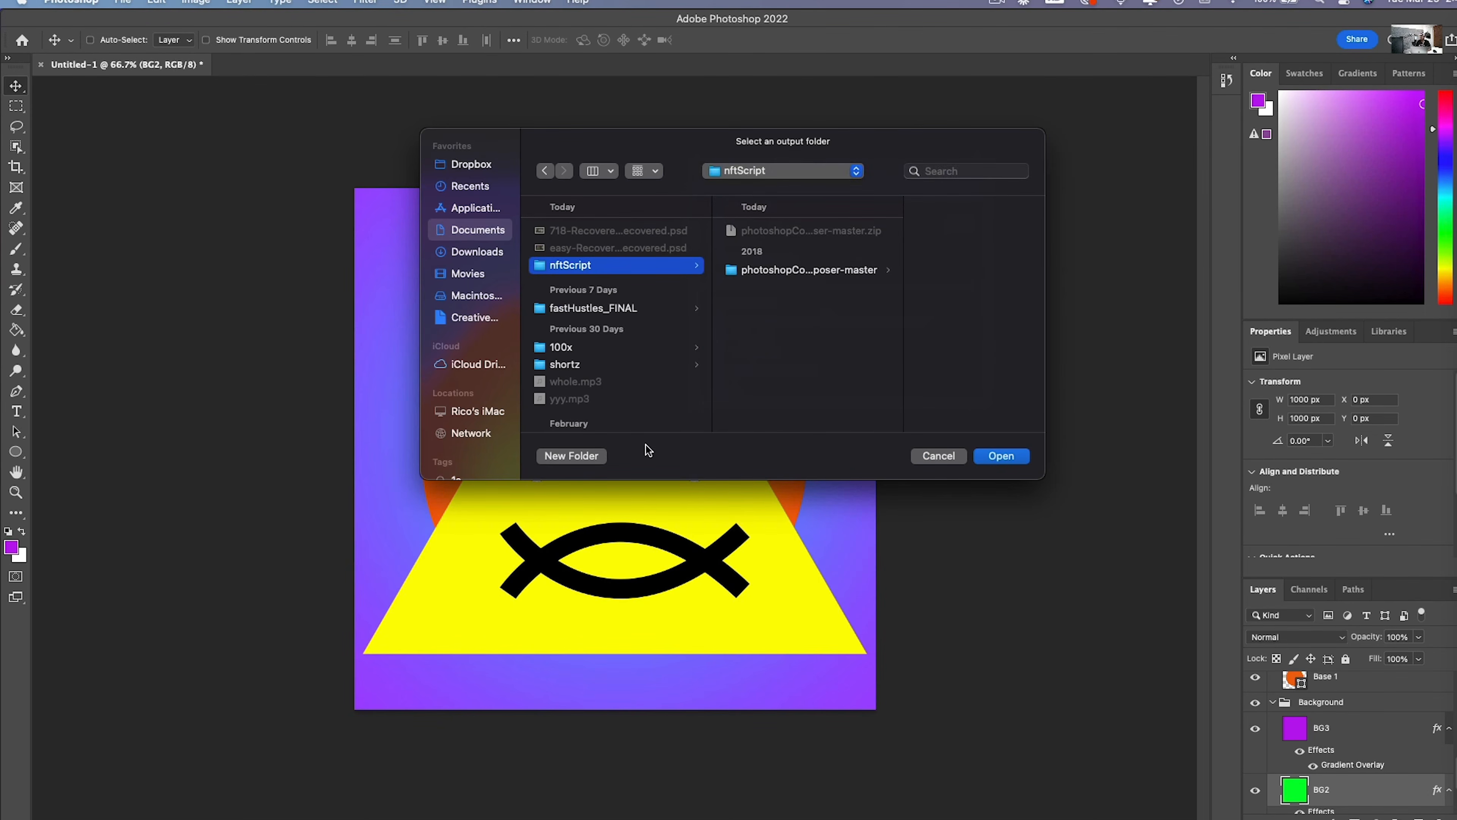
click(556, 456)
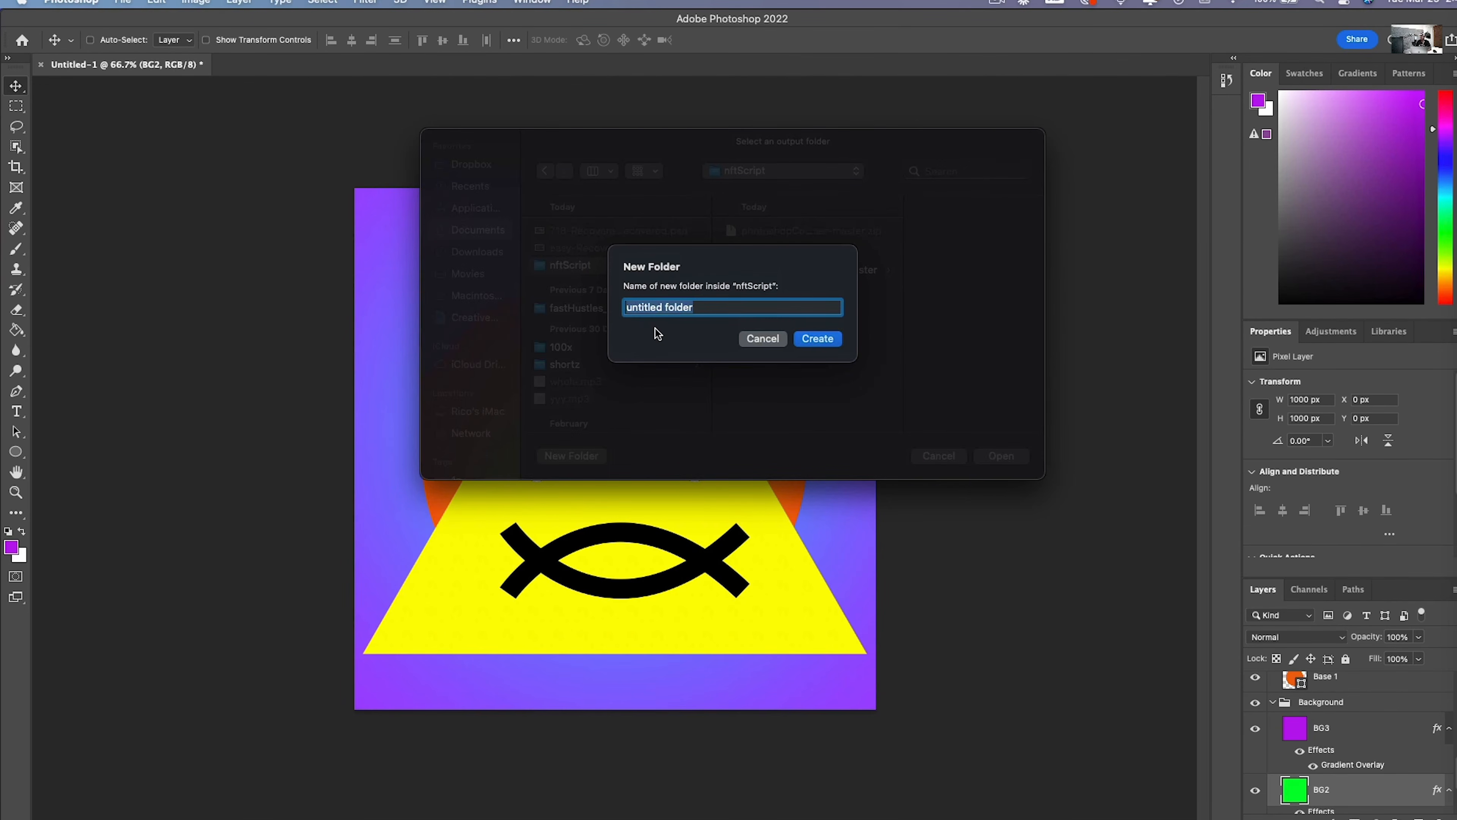
text(Bruhhhh)
key(Return)
key(Return)
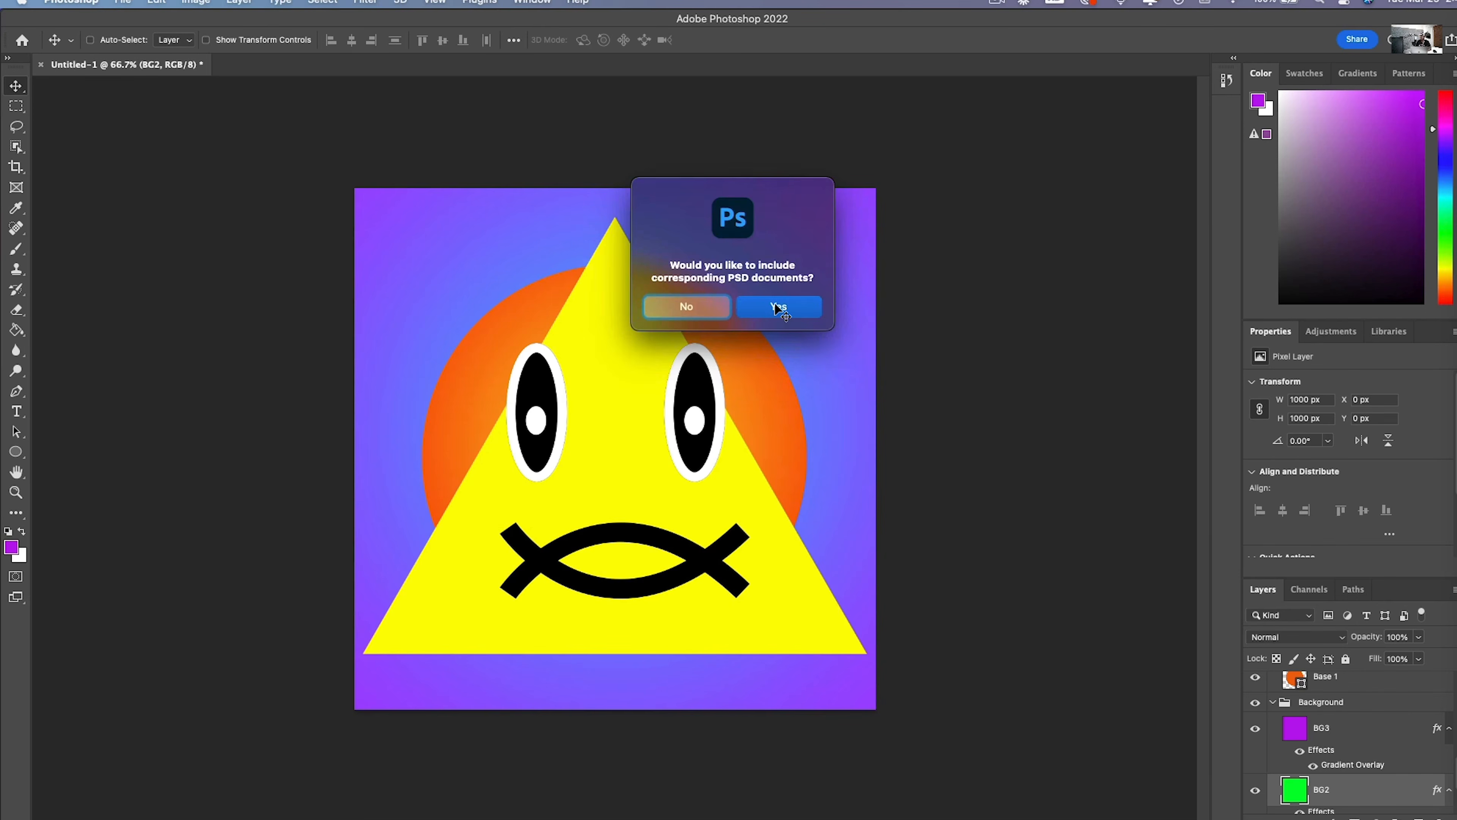
click(712, 299)
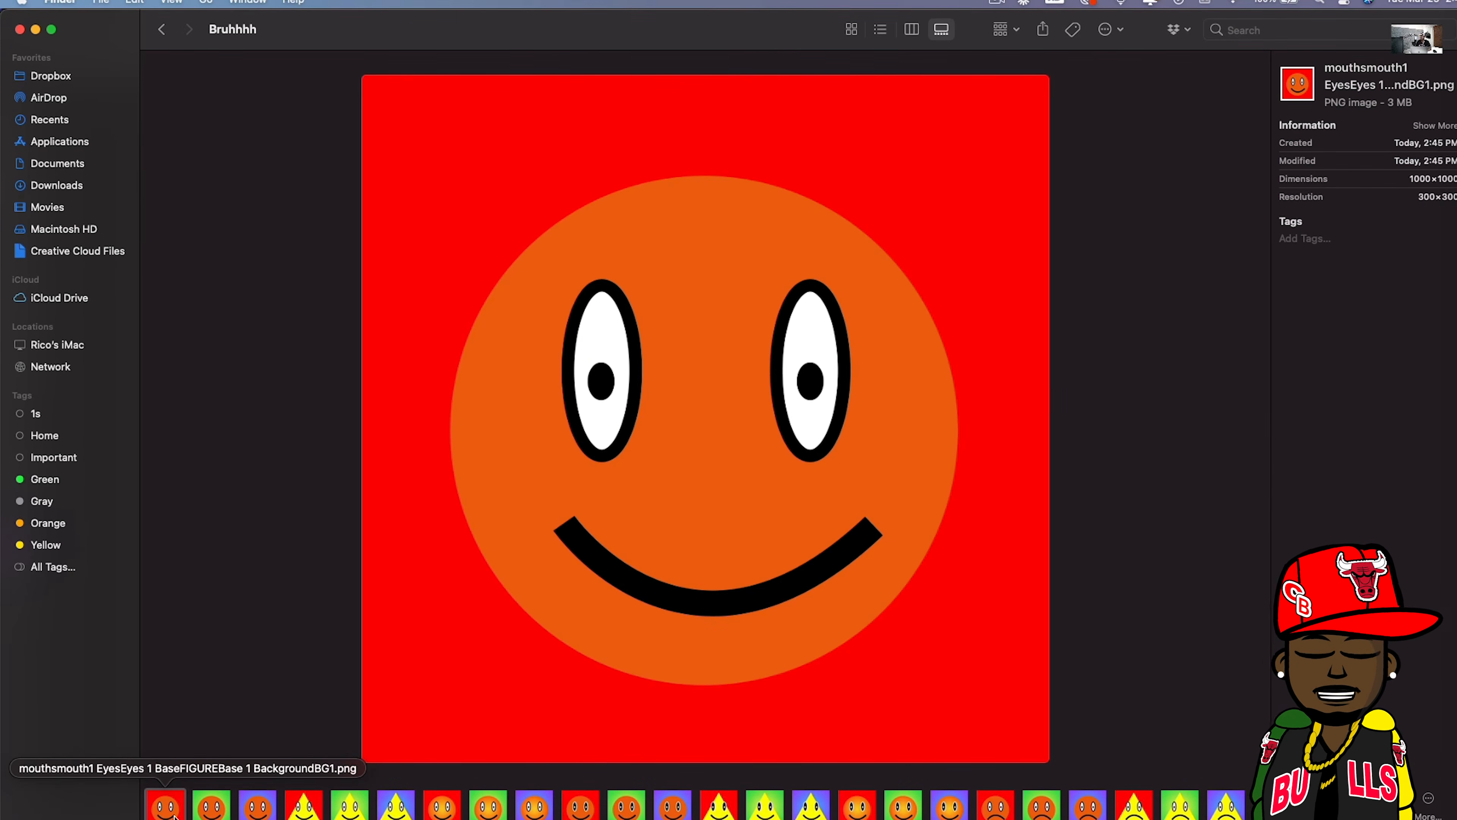
Step: Look through the generated PNG compositions in the Bruhhhh folder in Finder, and switch back to Photoshop
key(Right)
key(Right)
key(Right)
key(Right)
key(Right)
key(Right)
key(Right)
key(Right)
key(Right)
key(Right)
key(Right)
key(Right)
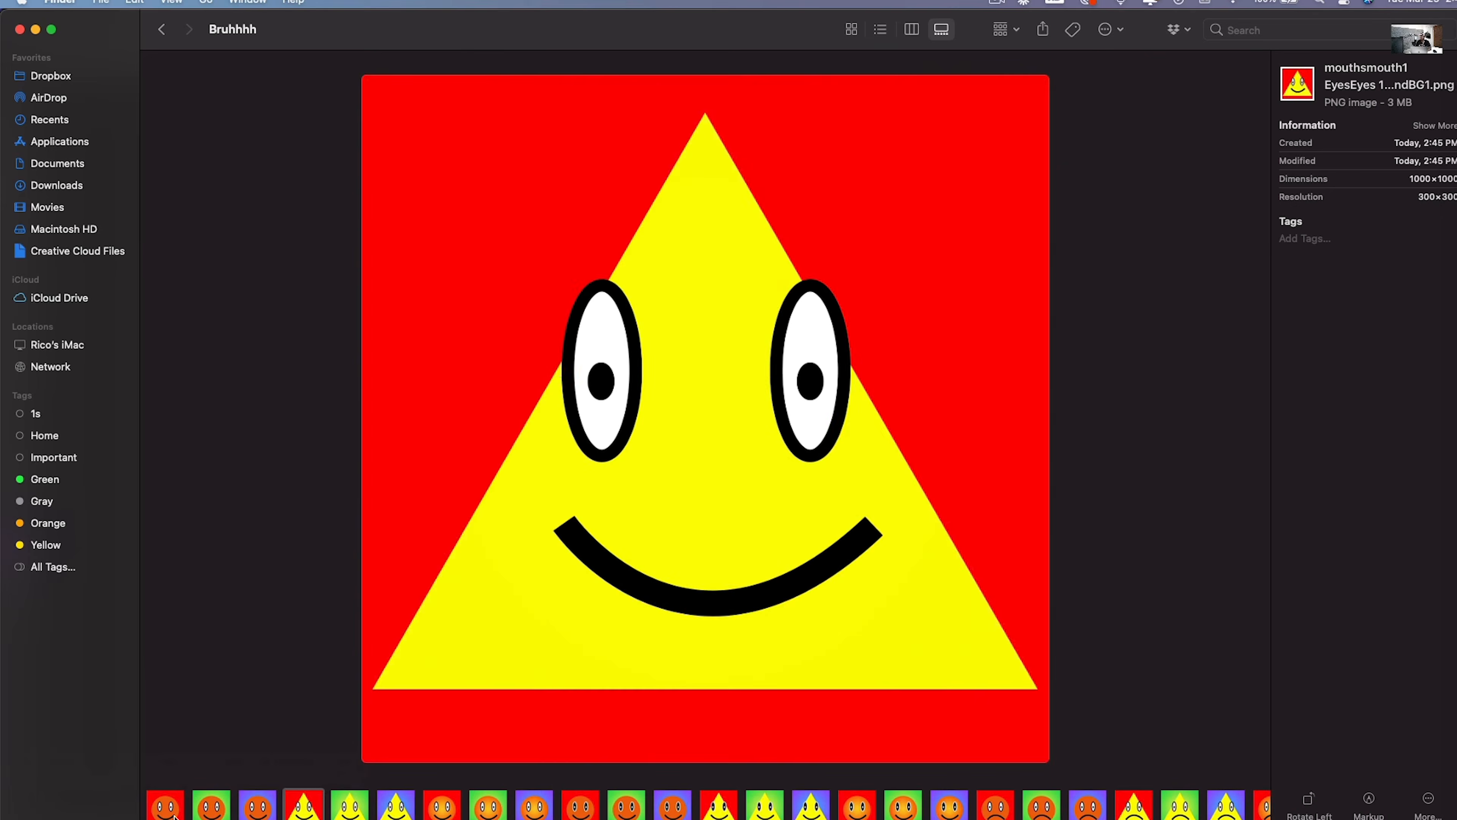
key(Right)
key(Right)
key(Right)
key(Right)
key(Right)
key(Right)
key(Right)
key(Right)
key(Right)
key(Right)
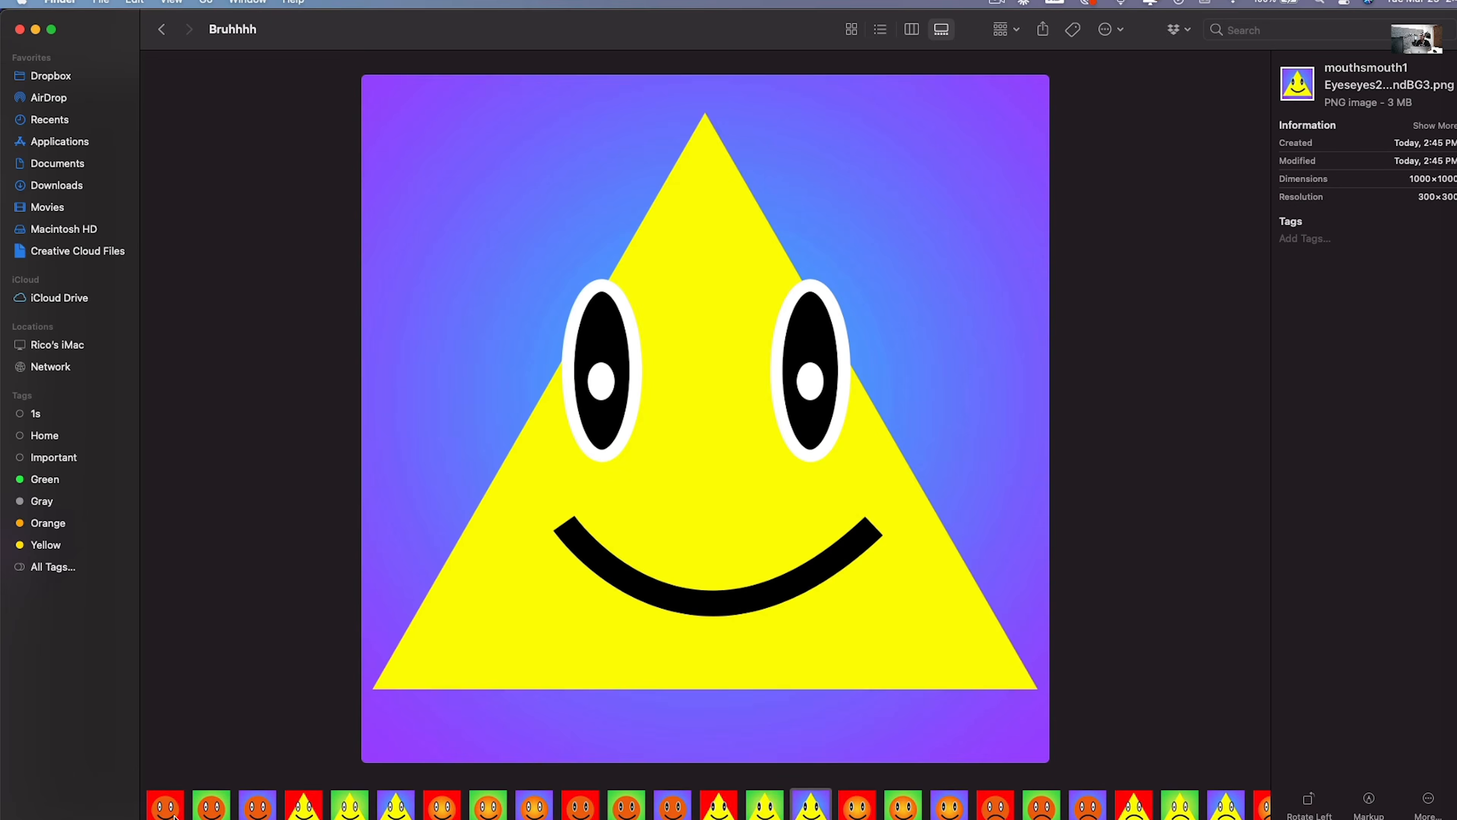
key(Right)
key(Right)
key(Right)
key(Right)
key(Right)
key(Right)
key(Right)
key(Right)
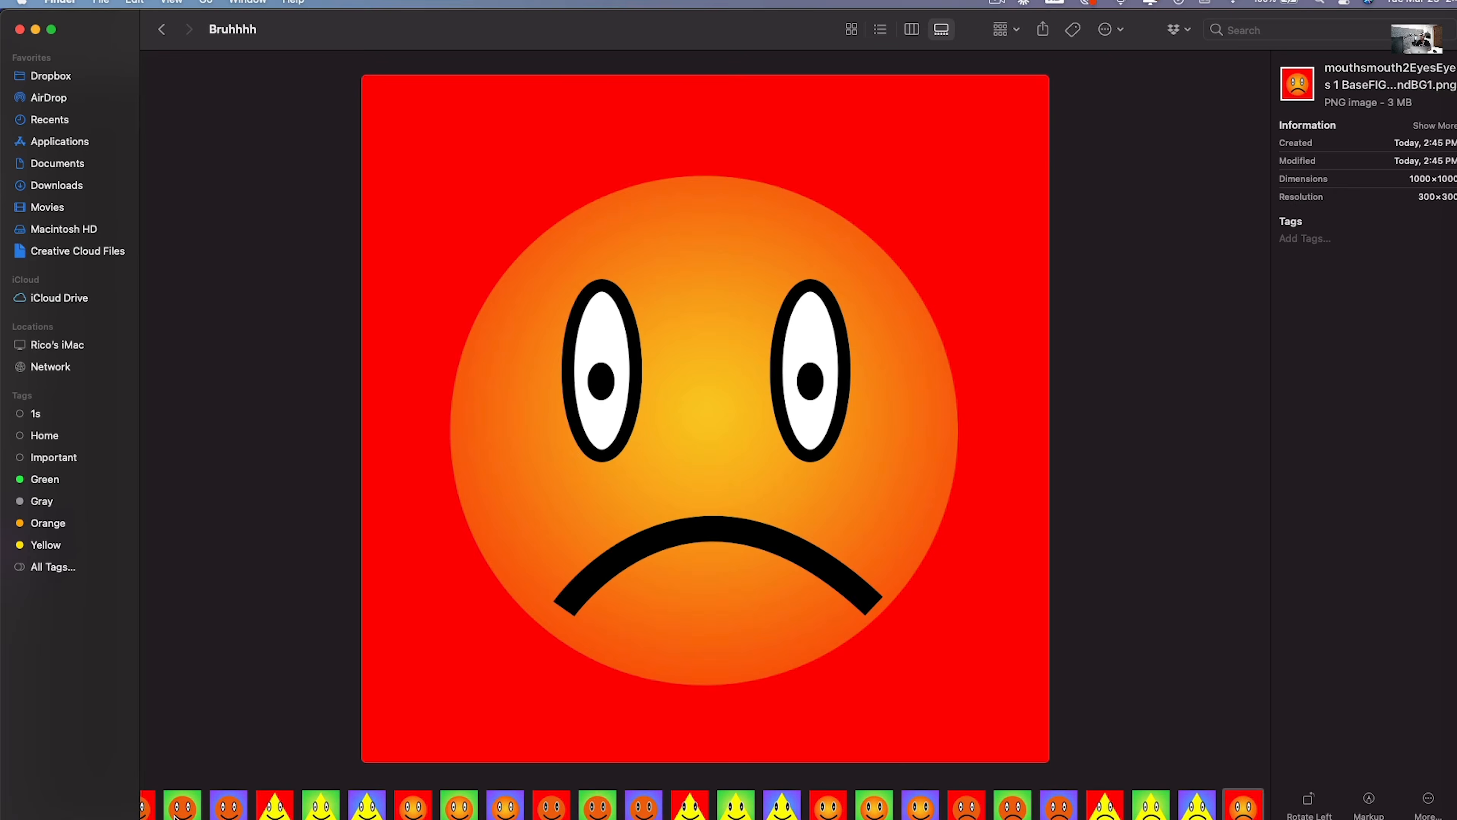
key(Right)
key(Right)
key(Right)
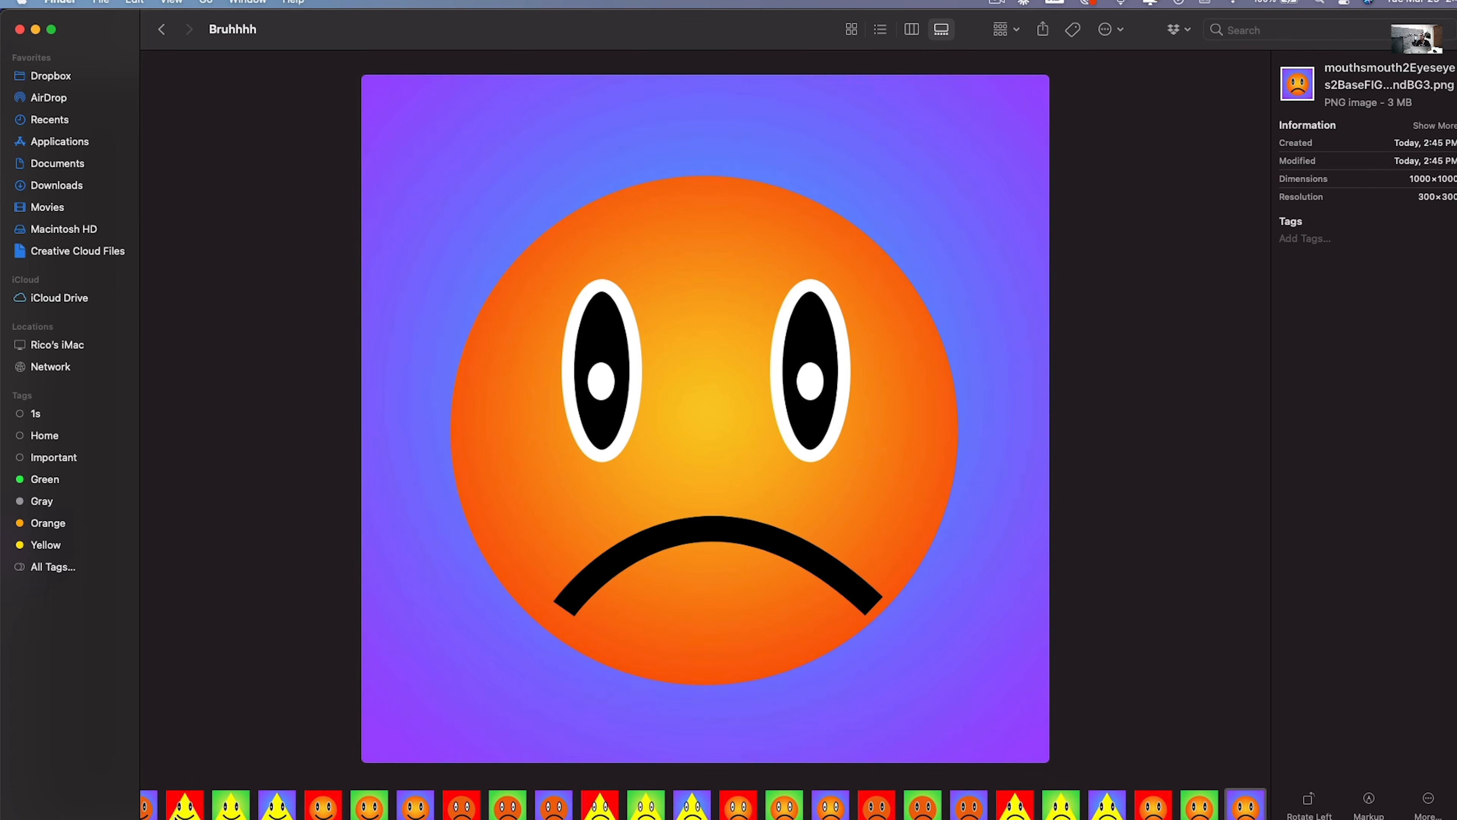
key(Left)
key(Left)
key(Left)
key(Left)
key(Left)
key(Left)
key(Left)
key(Left)
key(Left)
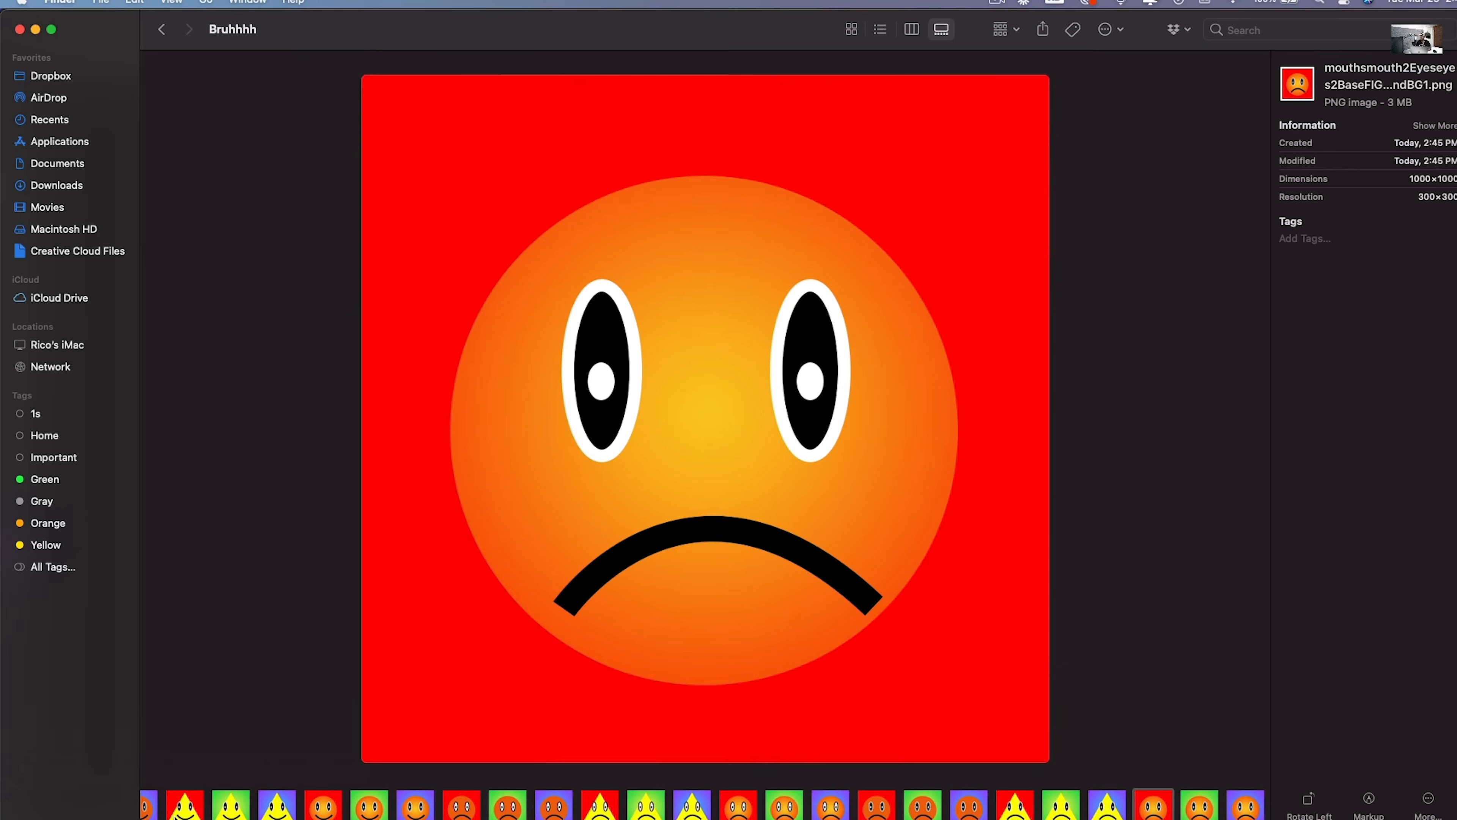
key(Left)
key(Left)
key(Left)
key(super+Tab)
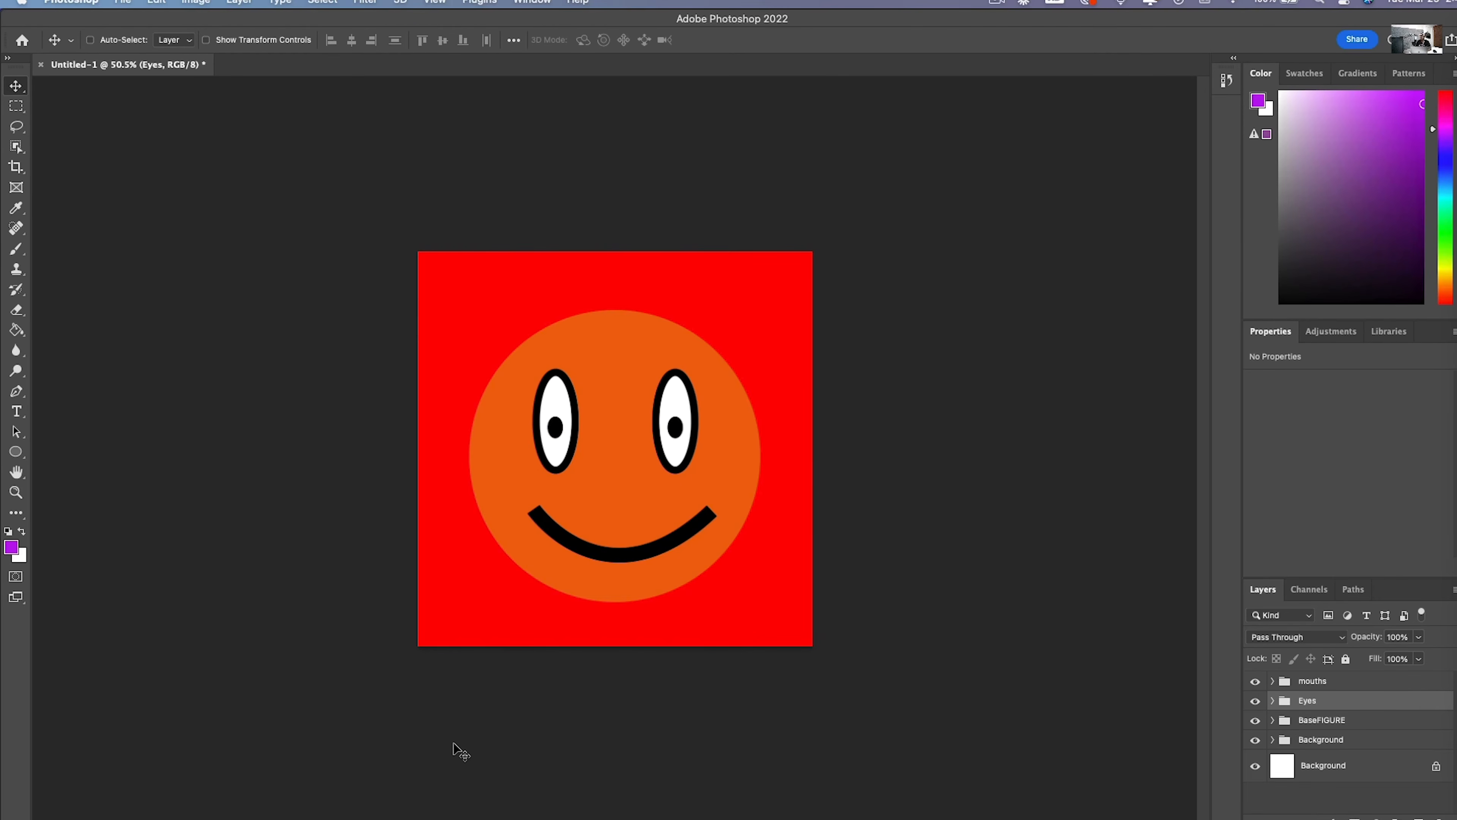